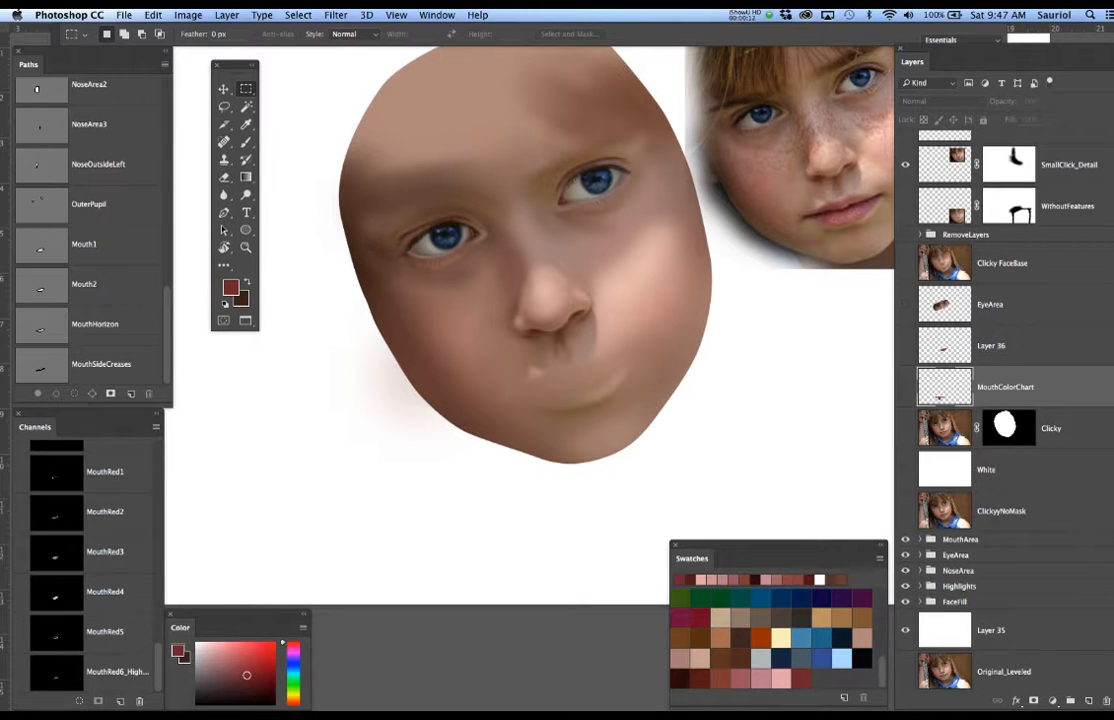
Switch to QuickTime Player, skim the FaceRender8.mov recording through to its end, and close it.
{"action": "key", "text": "Tab"}
{"action": "left_click_drag", "start_coordinate": [2, 114], "coordinate": [741, 72]}
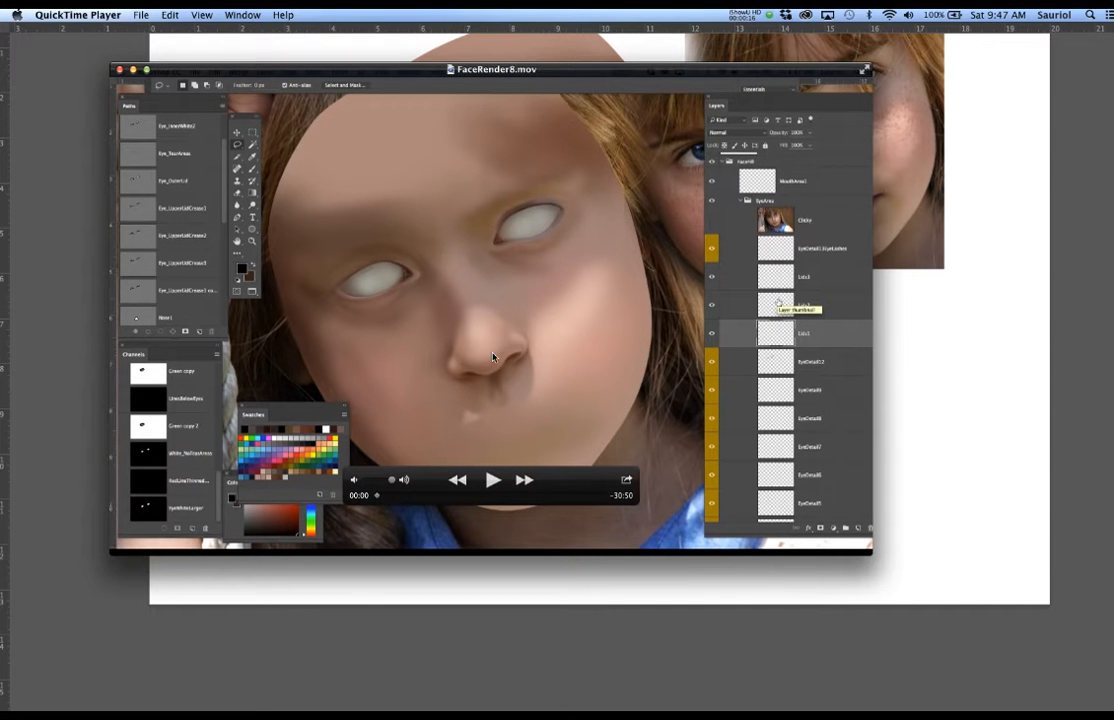
{"action": "left_click_drag", "start_coordinate": [378, 500], "coordinate": [613, 511]}
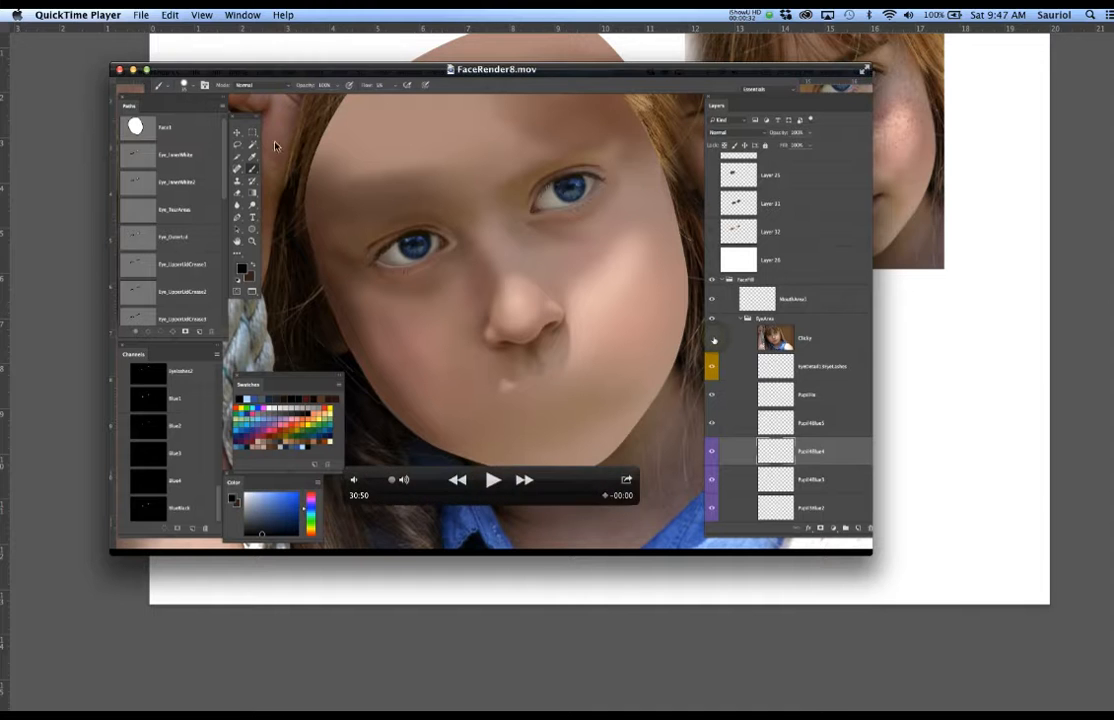
{"action": "mouse_move", "coordinate": [267, 75]}
{"action": "left_mouse_down"}
{"action": "mouse_move", "coordinate": [284, 90]}
{"action": "mouse_move", "coordinate": [275, 76]}
{"action": "left_mouse_up"}
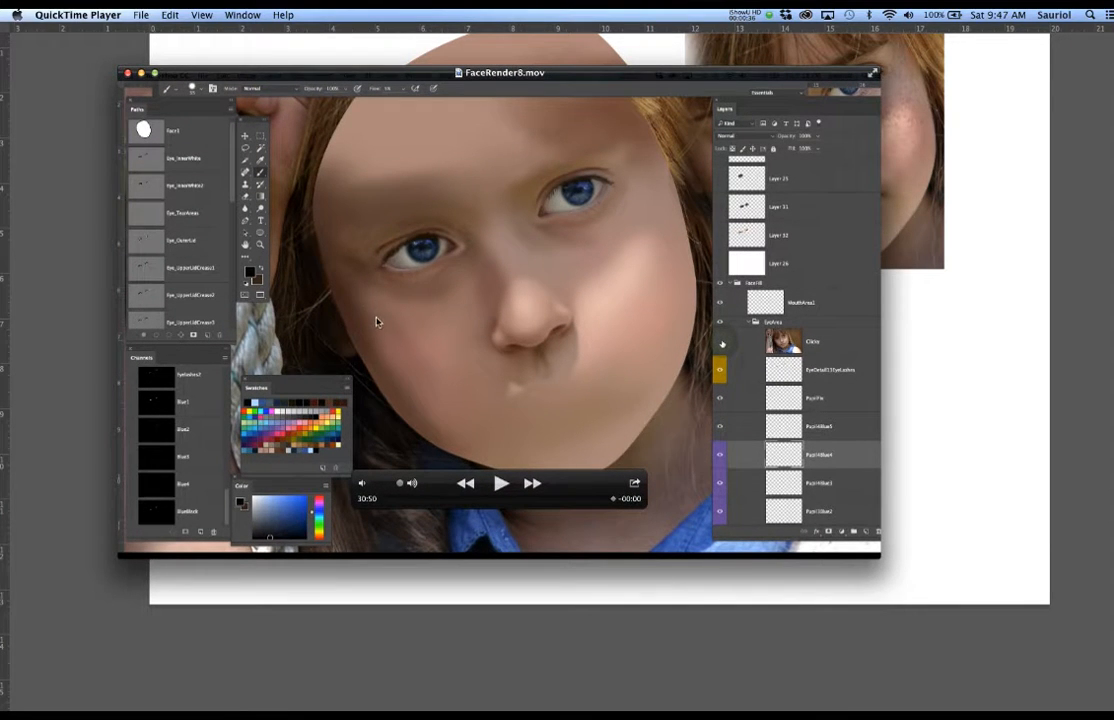
{"action": "left_click", "coordinate": [128, 75]}
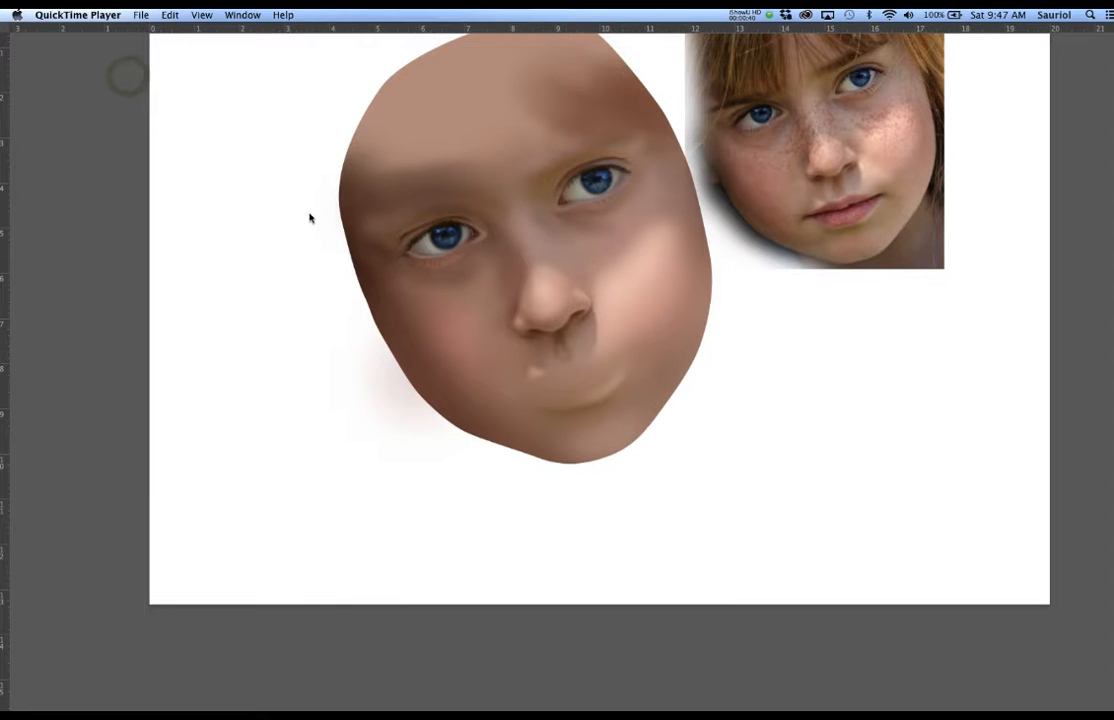
Return to Photoshop and look through the layers inside the MouthArea group.
{"action": "left_click", "coordinate": [631, 384]}
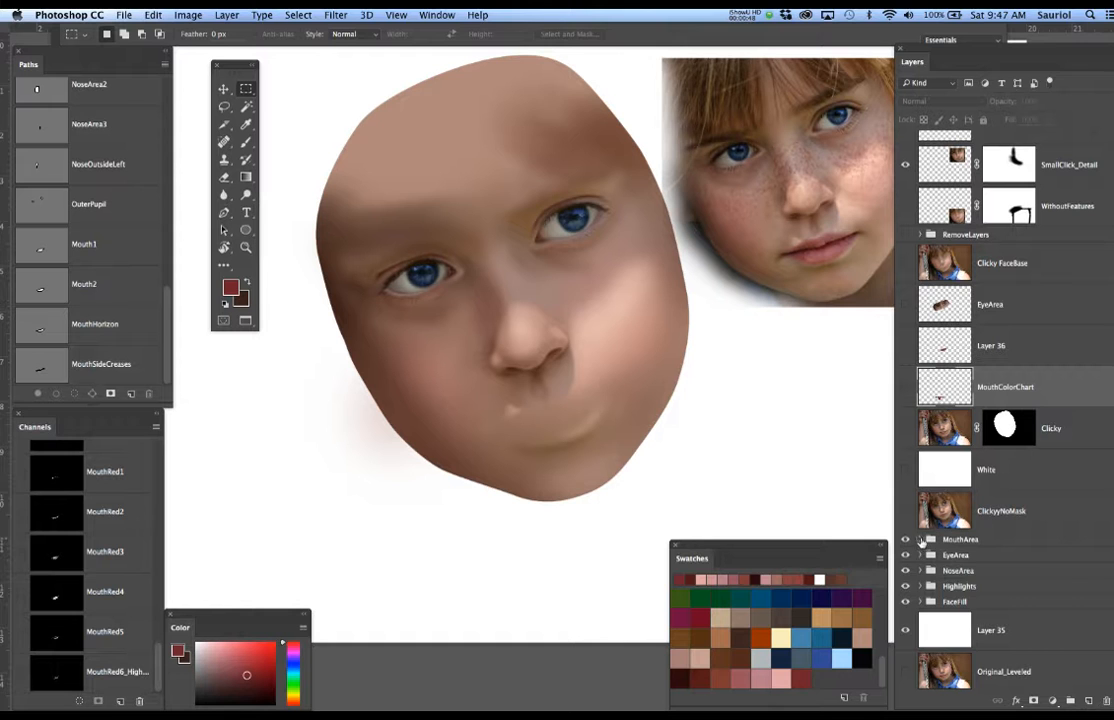
{"action": "left_click", "coordinate": [920, 539]}
{"action": "scroll", "coordinate": [920, 480], "scroll_direction": "down", "scroll_amount": 3}
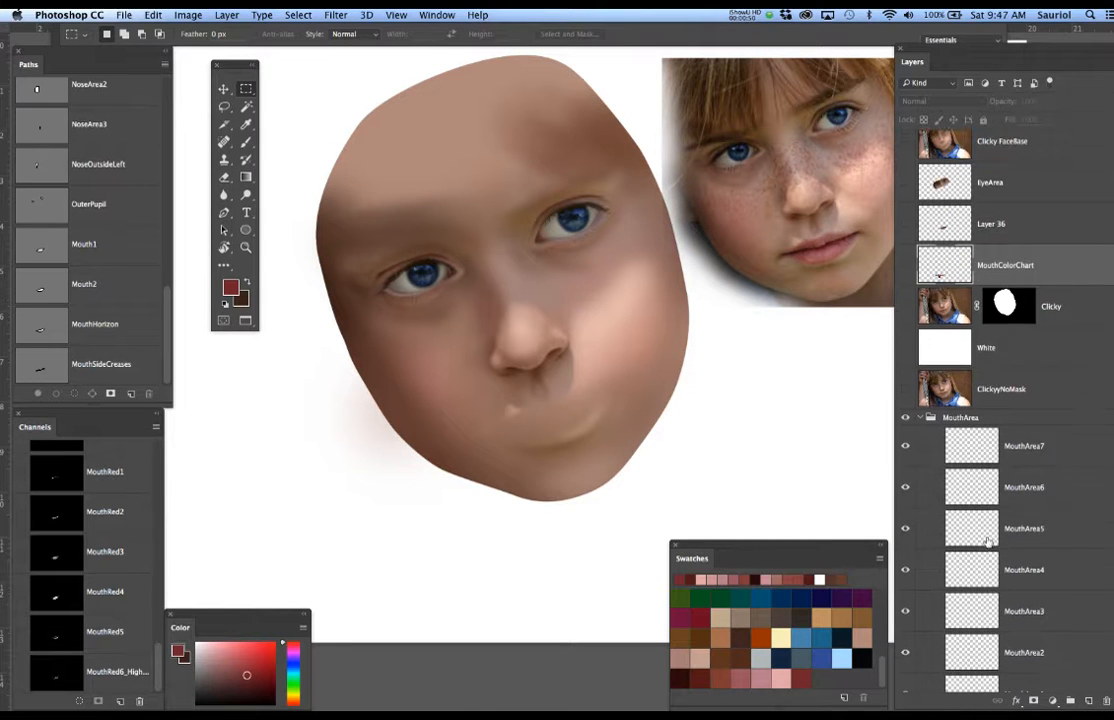
{"action": "left_click", "coordinate": [920, 418]}
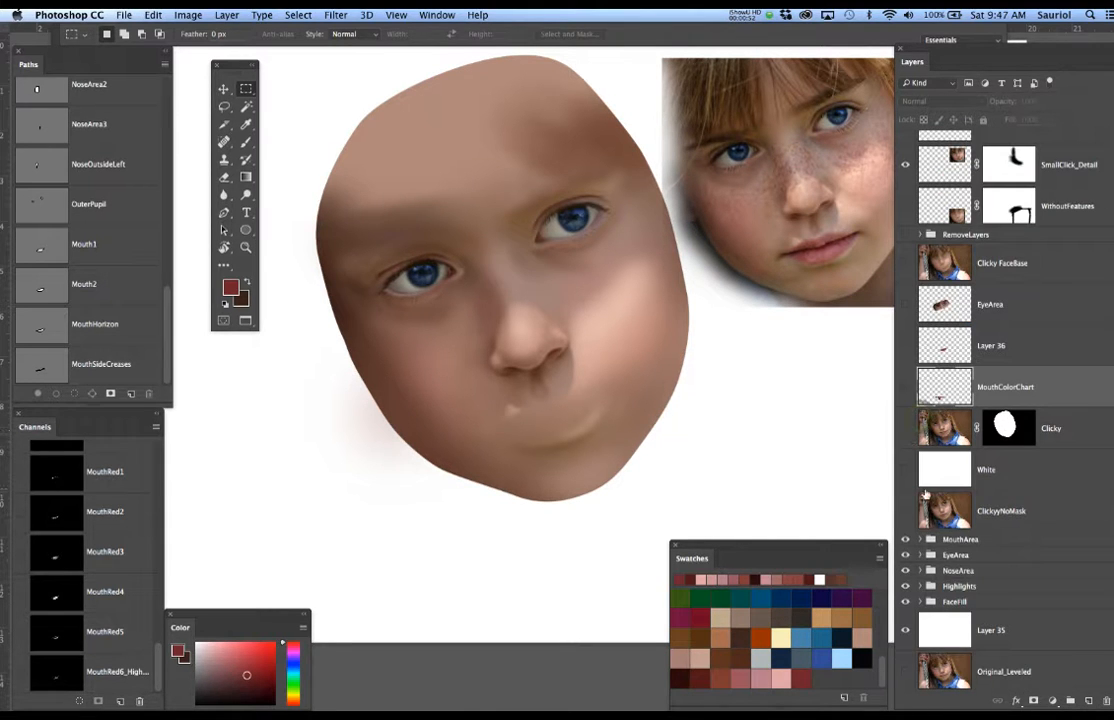
Compare the painted face with and without the EyeArea group by toggling its visibility.
{"action": "left_click", "coordinate": [905, 555]}
{"action": "left_click", "coordinate": [905, 555]}
{"action": "left_click", "coordinate": [905, 555]}
{"action": "left_click", "coordinate": [905, 555]}
{"action": "left_click", "coordinate": [905, 555]}
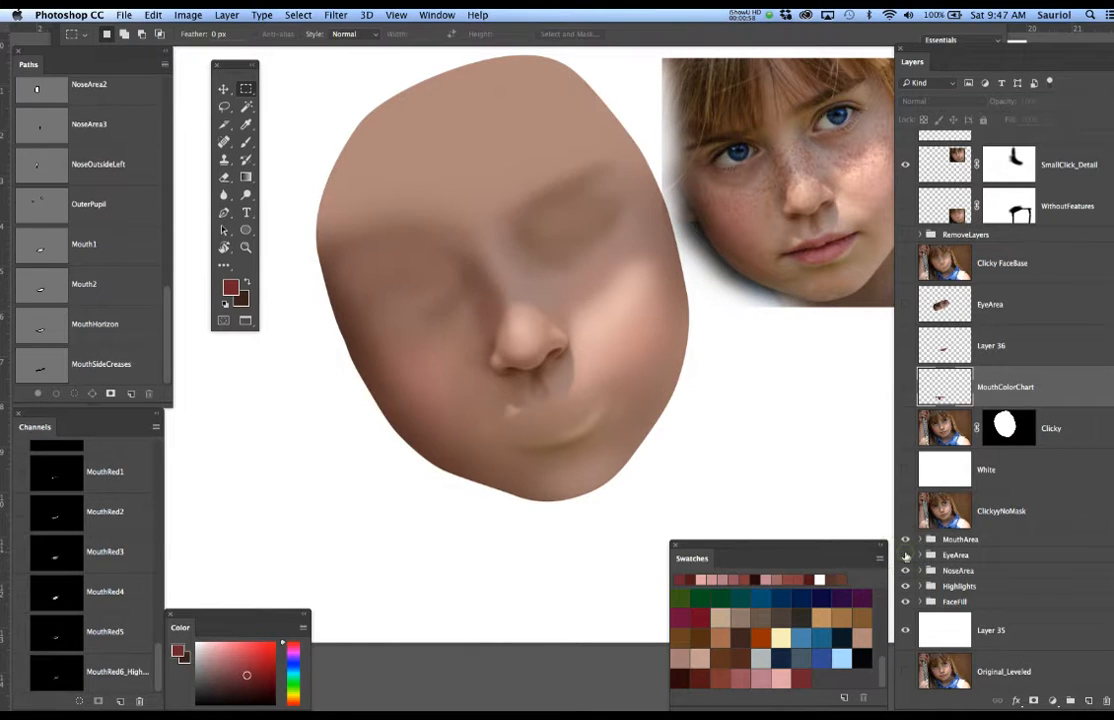
{"action": "left_click", "coordinate": [905, 555]}
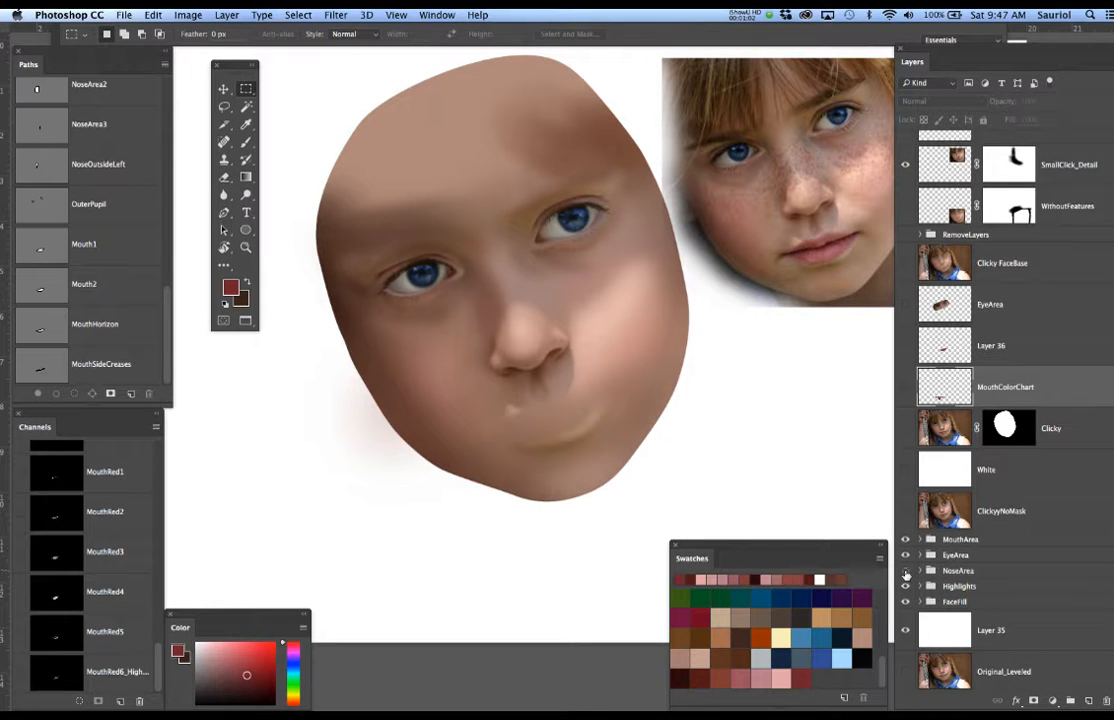
Hide the NoseArea, Highlights and EyeArea groups to examine the FaceFill base on its own.
{"action": "left_click", "coordinate": [905, 571]}
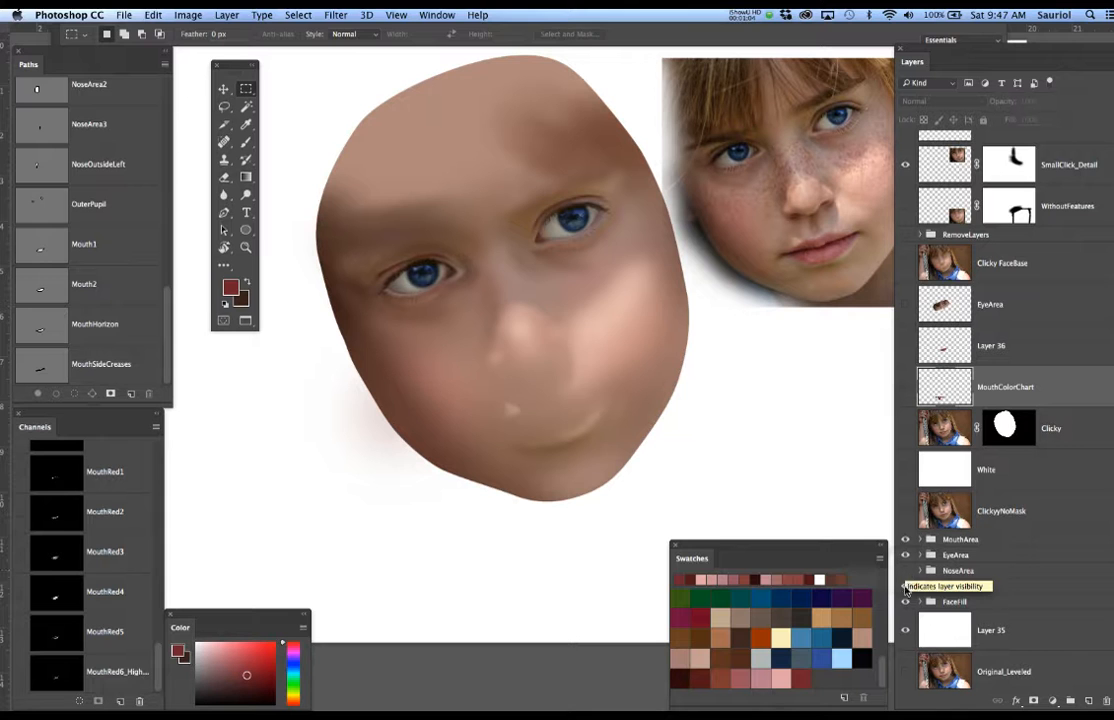
{"action": "left_click", "coordinate": [905, 586]}
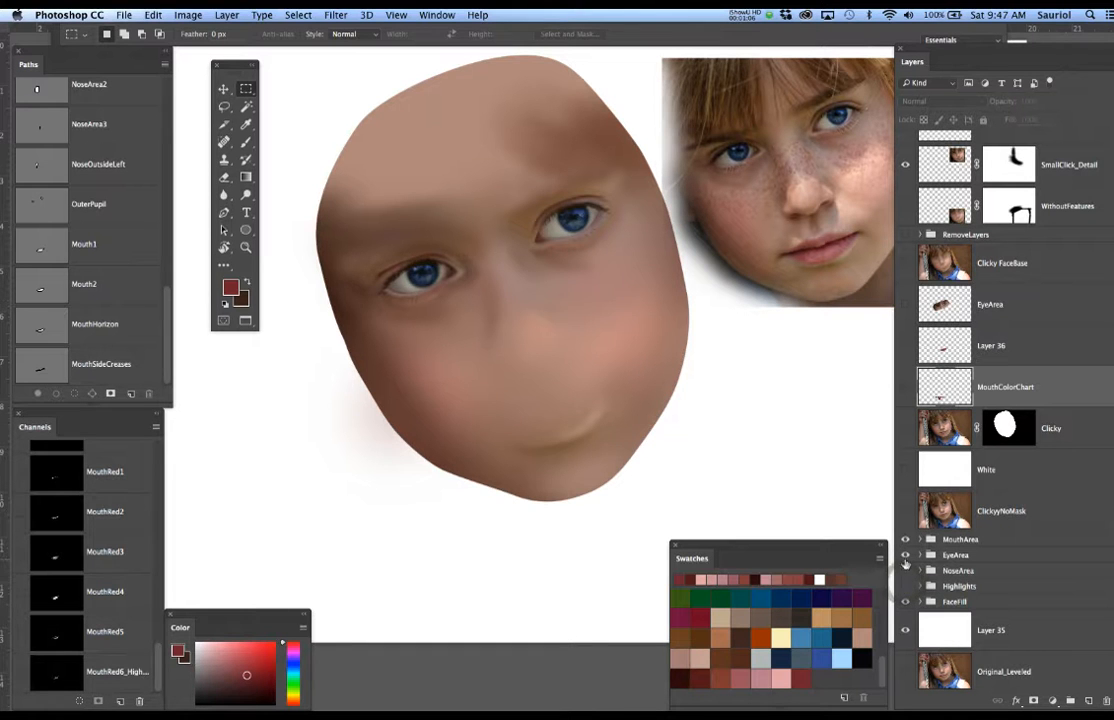
{"action": "left_click", "coordinate": [905, 602]}
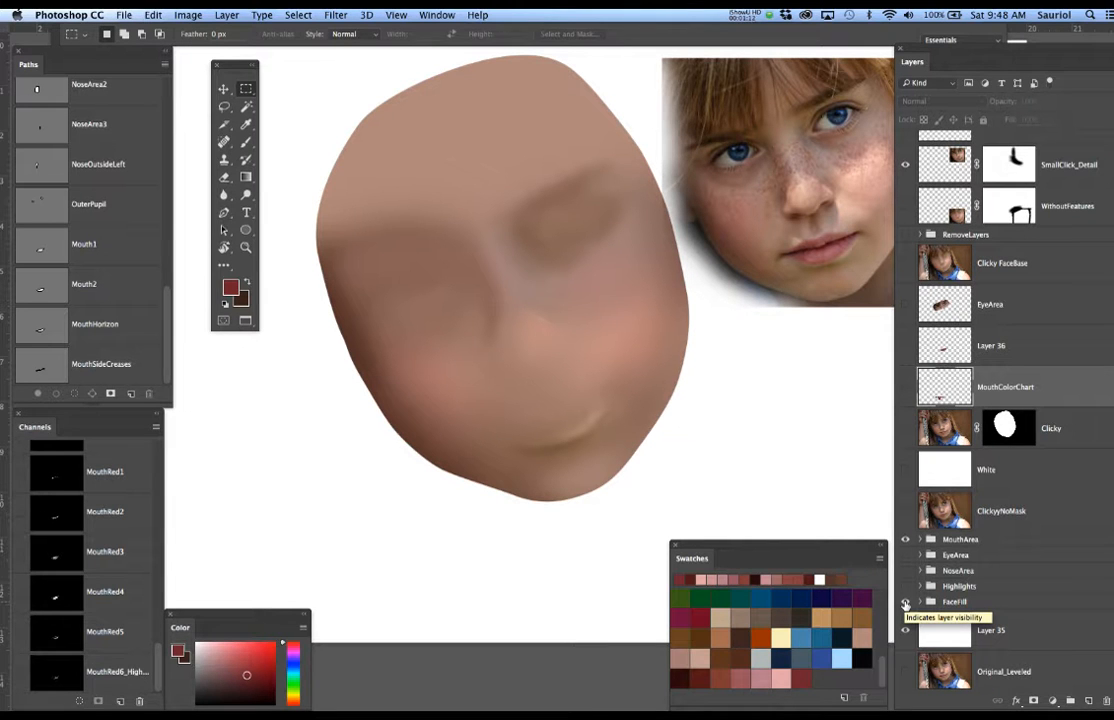
{"action": "left_click", "coordinate": [905, 603]}
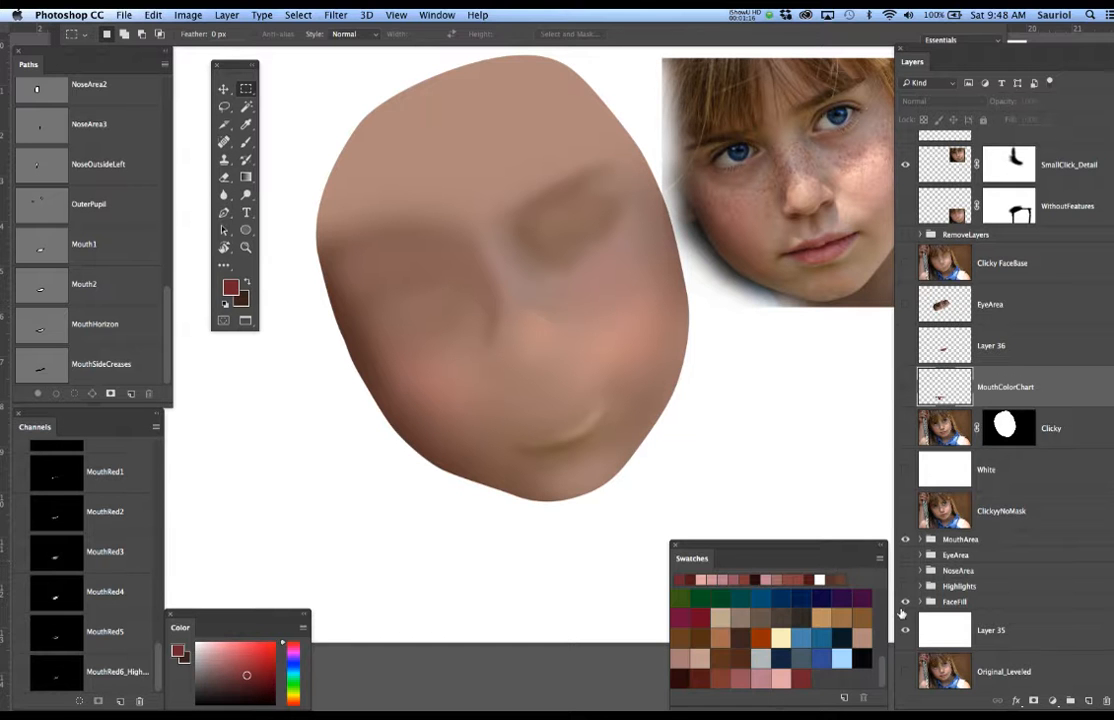
Review the clipped shading layers inside the FaceFill group and show the EyeArea, NoseArea and Highlights groups again.
{"action": "left_click", "coordinate": [920, 602]}
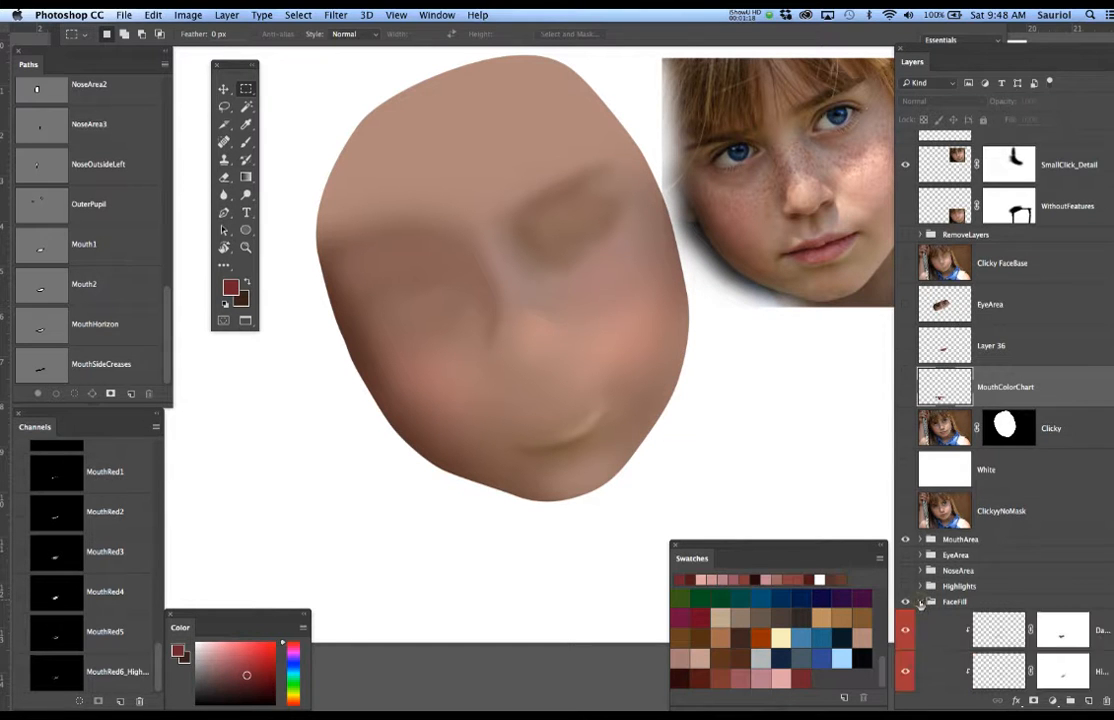
{"action": "scroll", "coordinate": [920, 604], "scroll_direction": "down", "scroll_amount": 3}
{"action": "scroll", "coordinate": [920, 604], "scroll_direction": "down", "scroll_amount": 1}
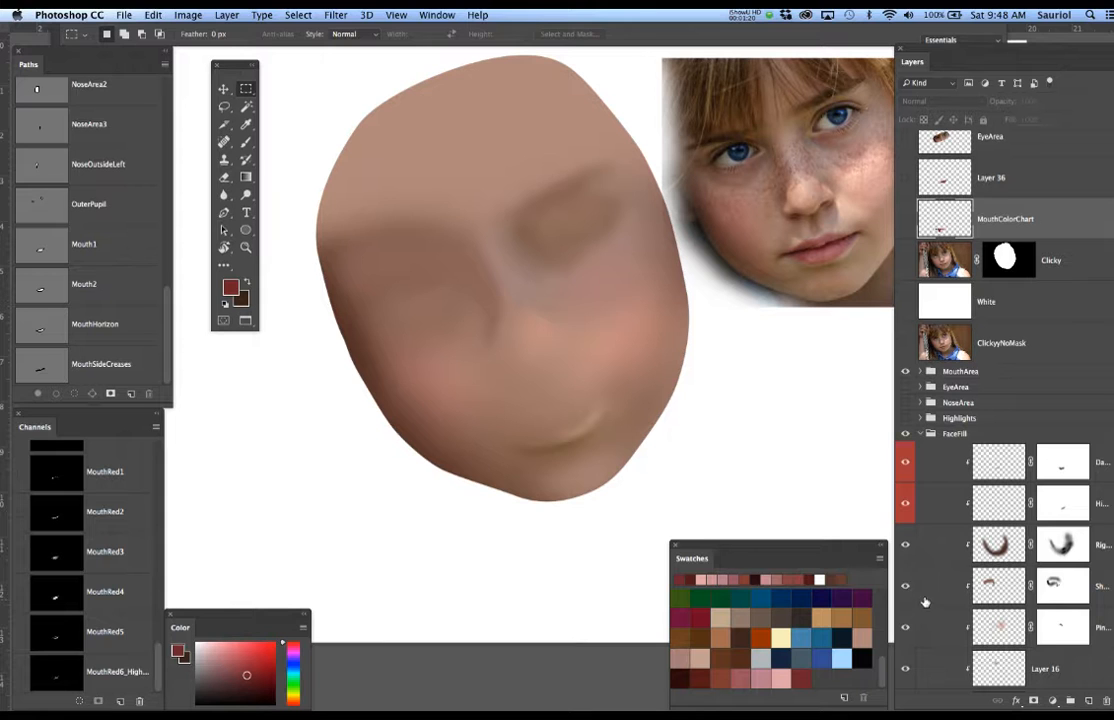
{"action": "left_click", "coordinate": [947, 544]}
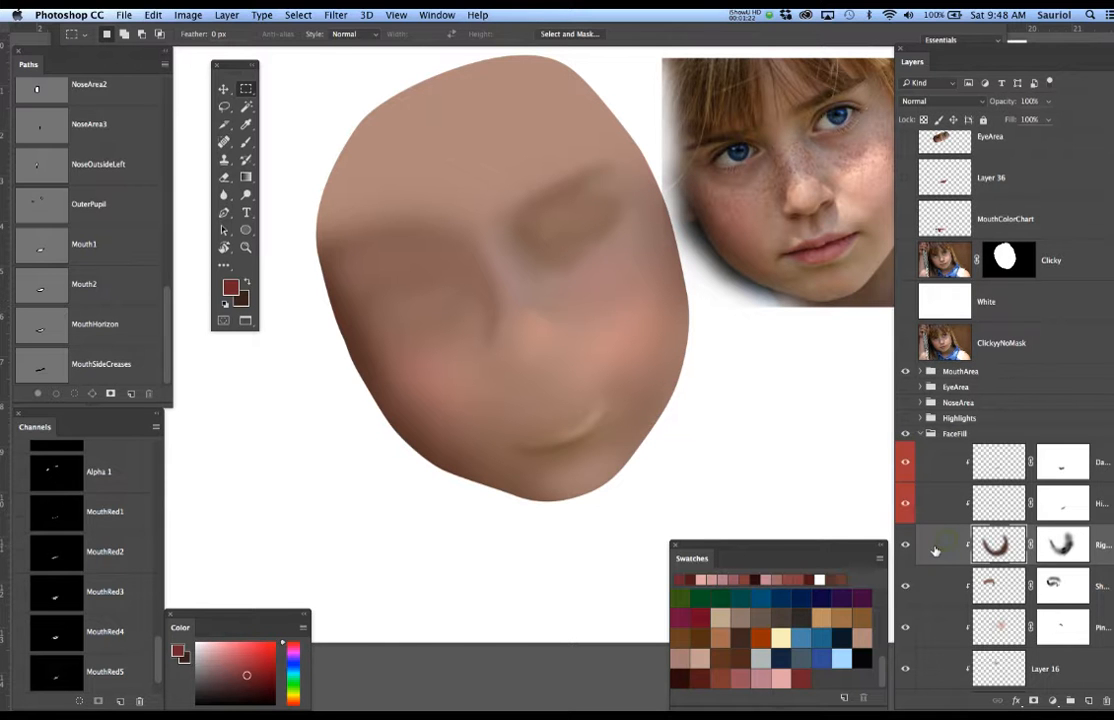
{"action": "left_click", "coordinate": [920, 434]}
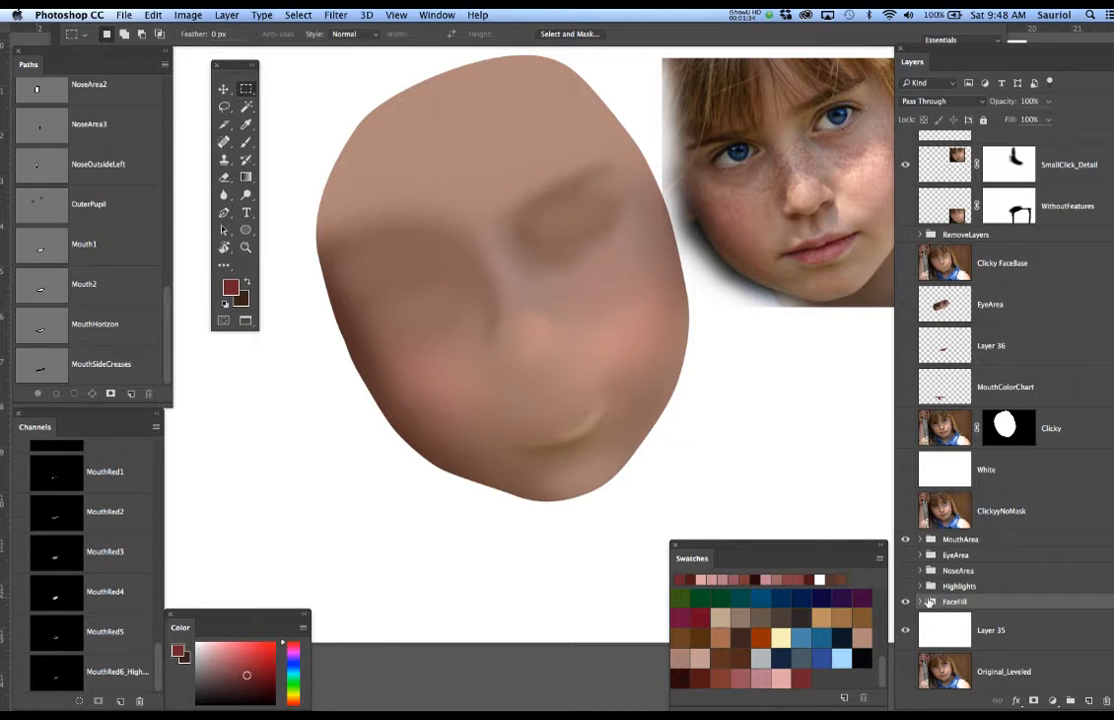
{"action": "left_click_drag", "start_coordinate": [905, 587], "coordinate": [905, 539]}
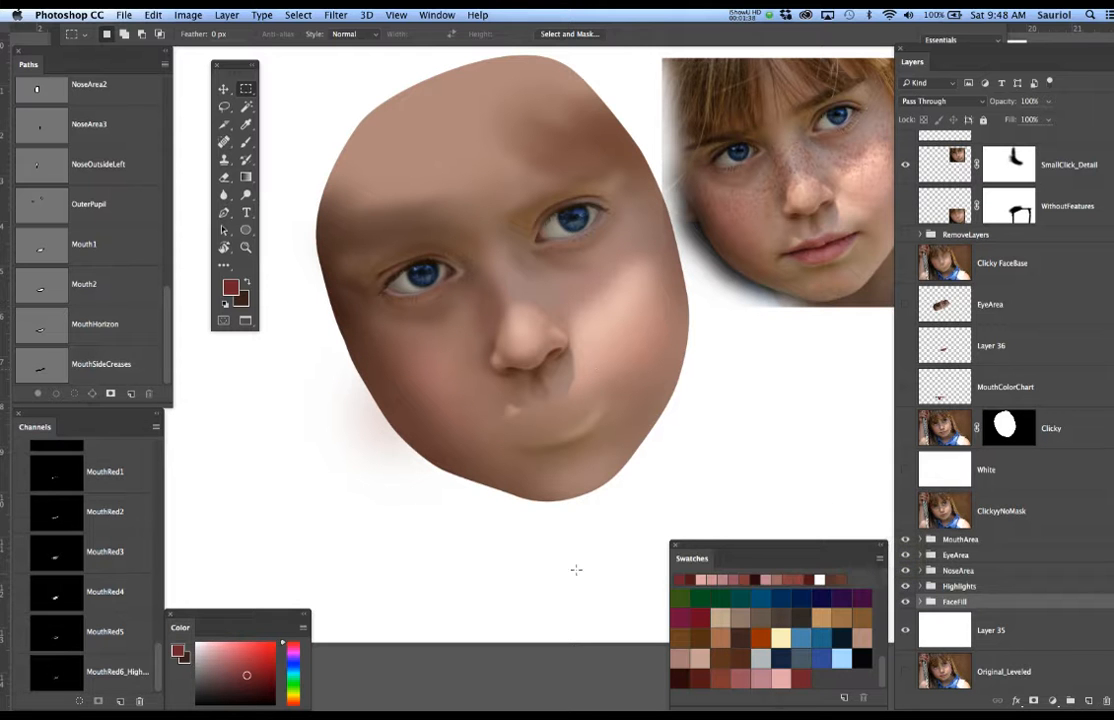
Show and select the masked Clicky photo layer, and compare its mouth area with the Clicky FaceBase layer.
{"action": "left_click_drag", "start_coordinate": [563, 432], "coordinate": [603, 379]}
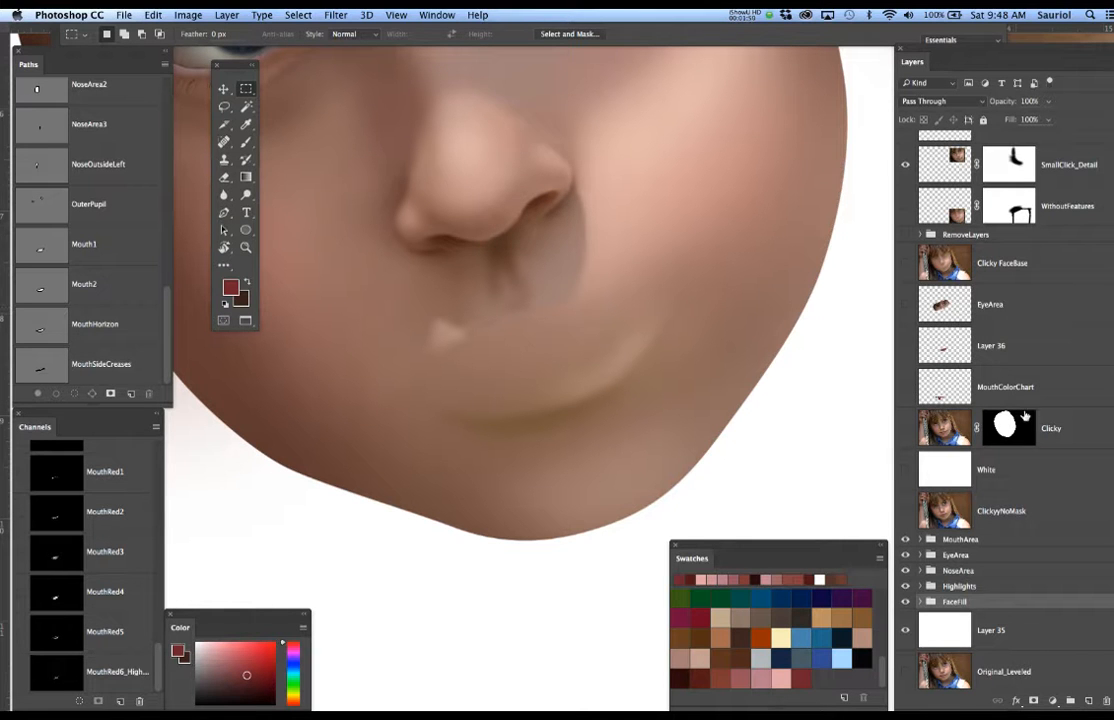
{"action": "left_click", "coordinate": [905, 428]}
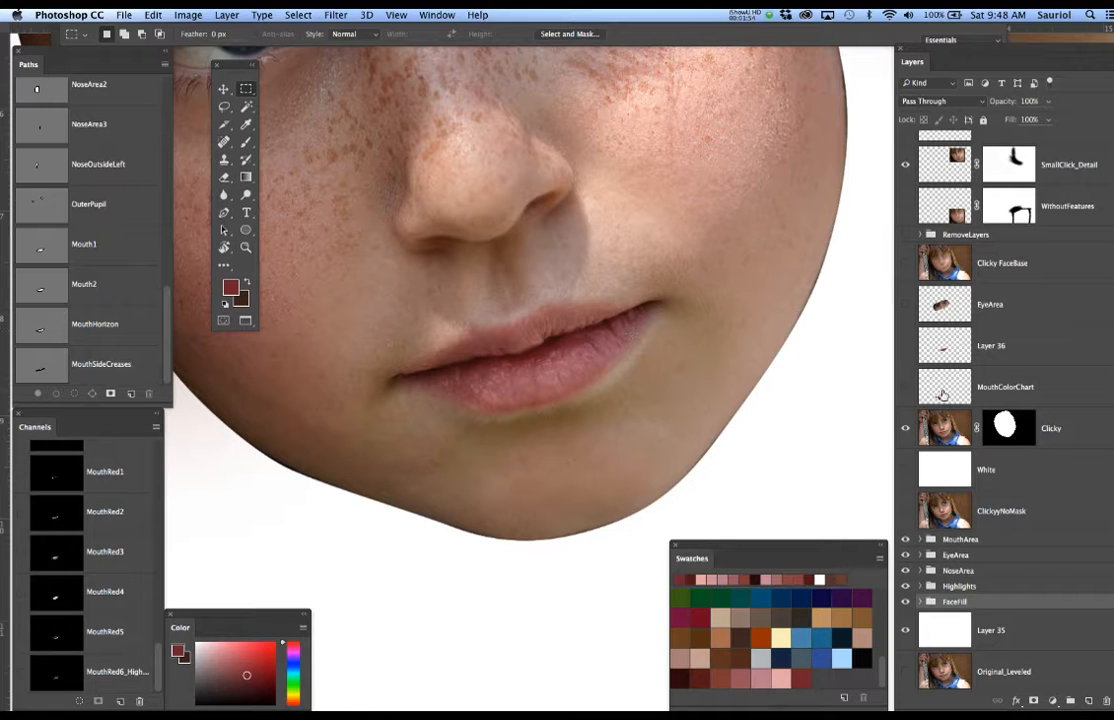
{"action": "left_click", "coordinate": [995, 427]}
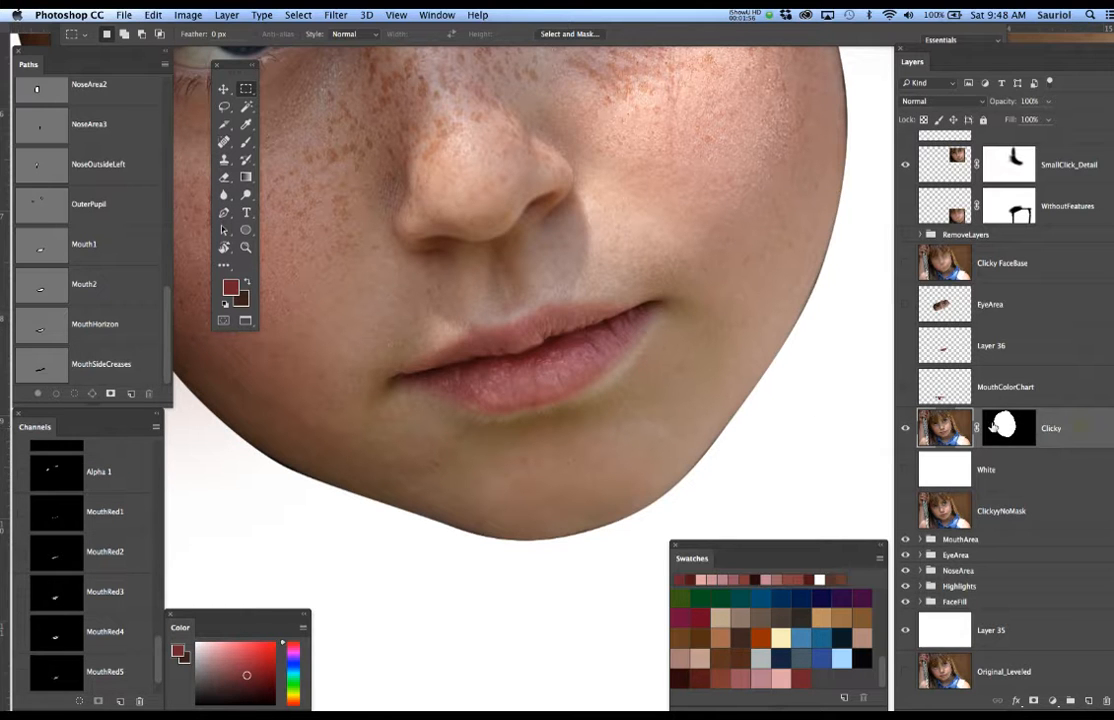
{"action": "left_click", "coordinate": [905, 263]}
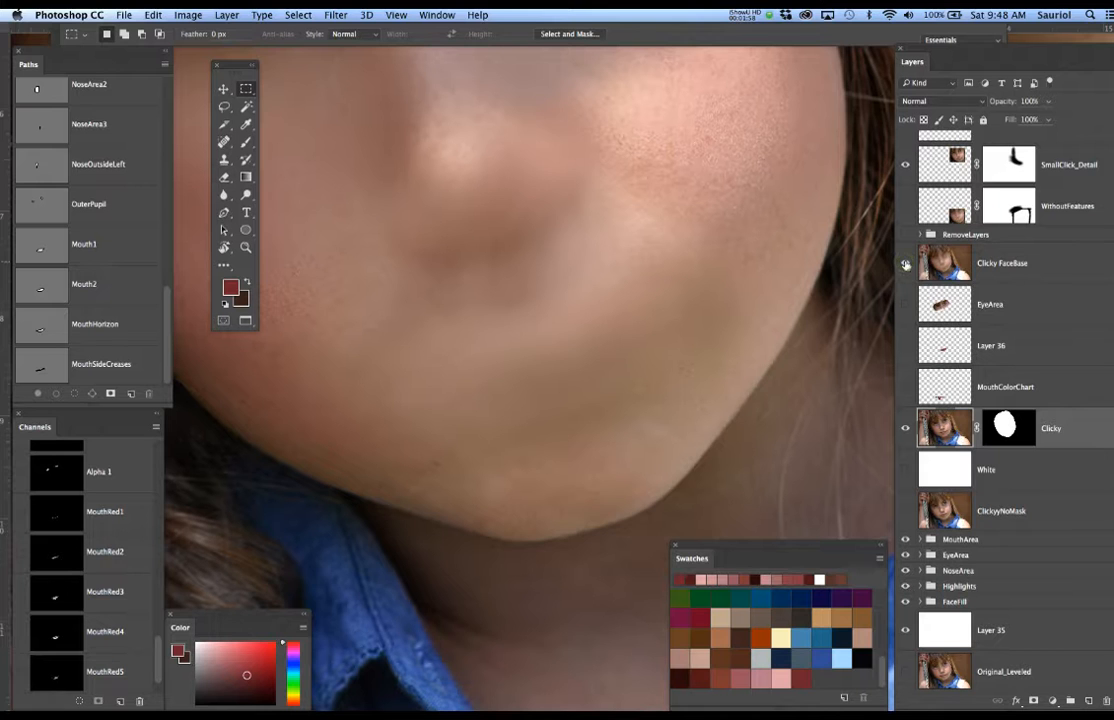
{"action": "left_click", "coordinate": [905, 264]}
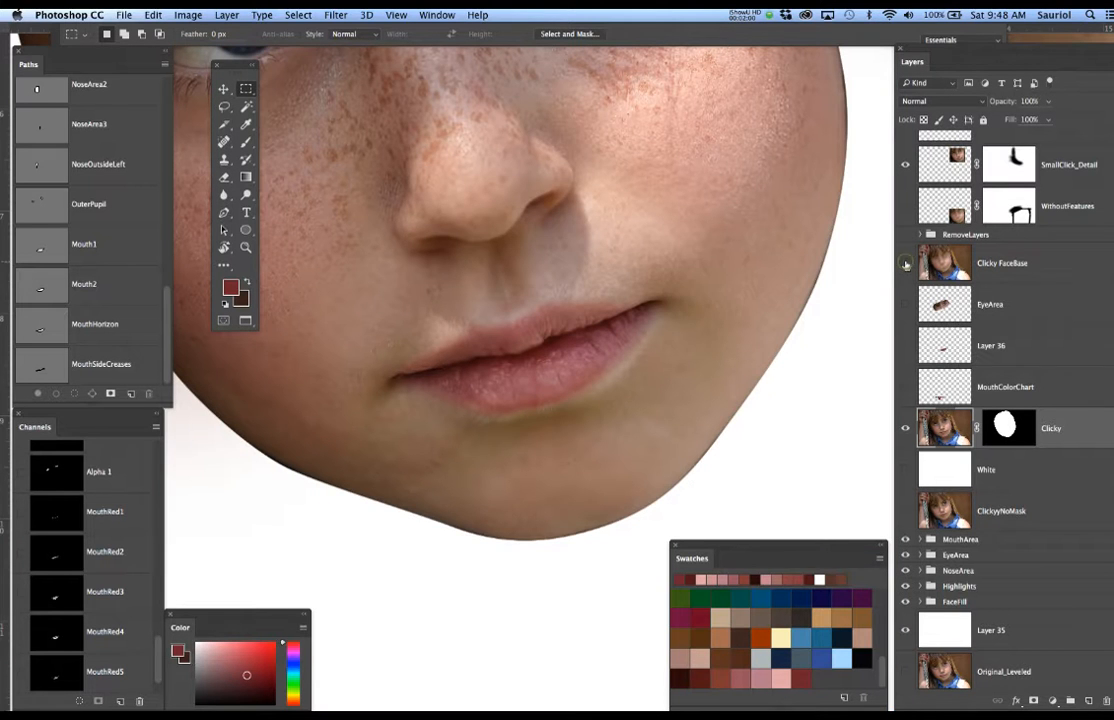
Lower the Clicky layer's opacity to 38% over the painted face and hide the NoseArea group.
{"action": "left_click", "coordinate": [712, 332], "text": "alt"}
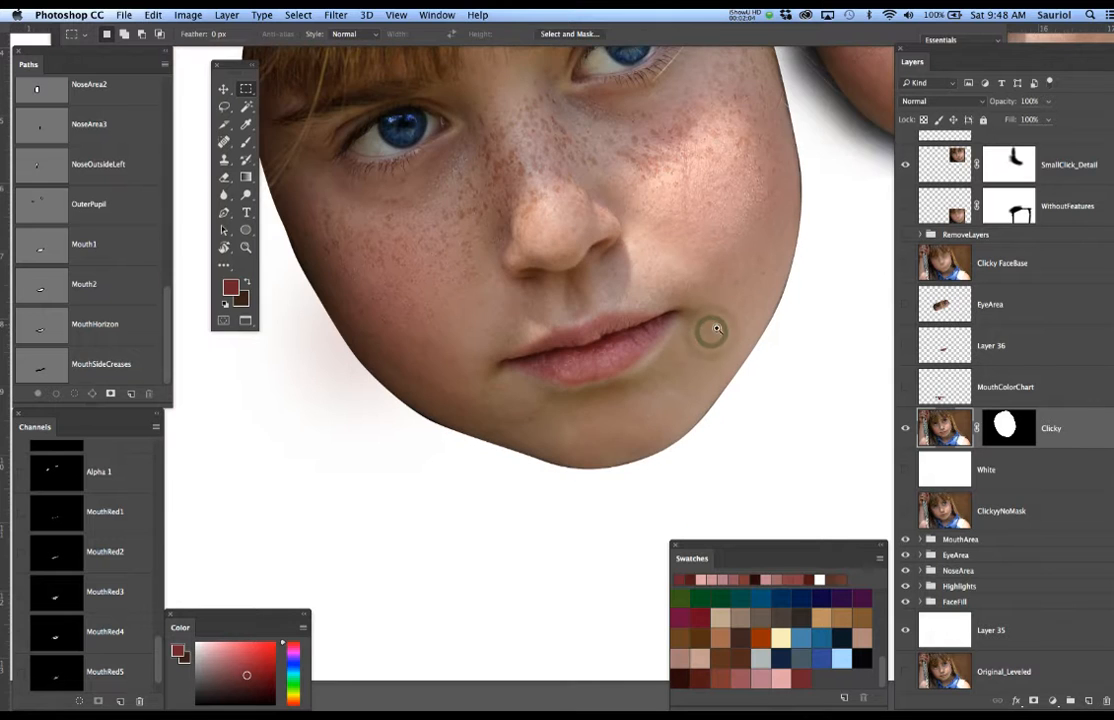
{"action": "left_click", "coordinate": [713, 326]}
{"action": "left_click", "coordinate": [641, 327]}
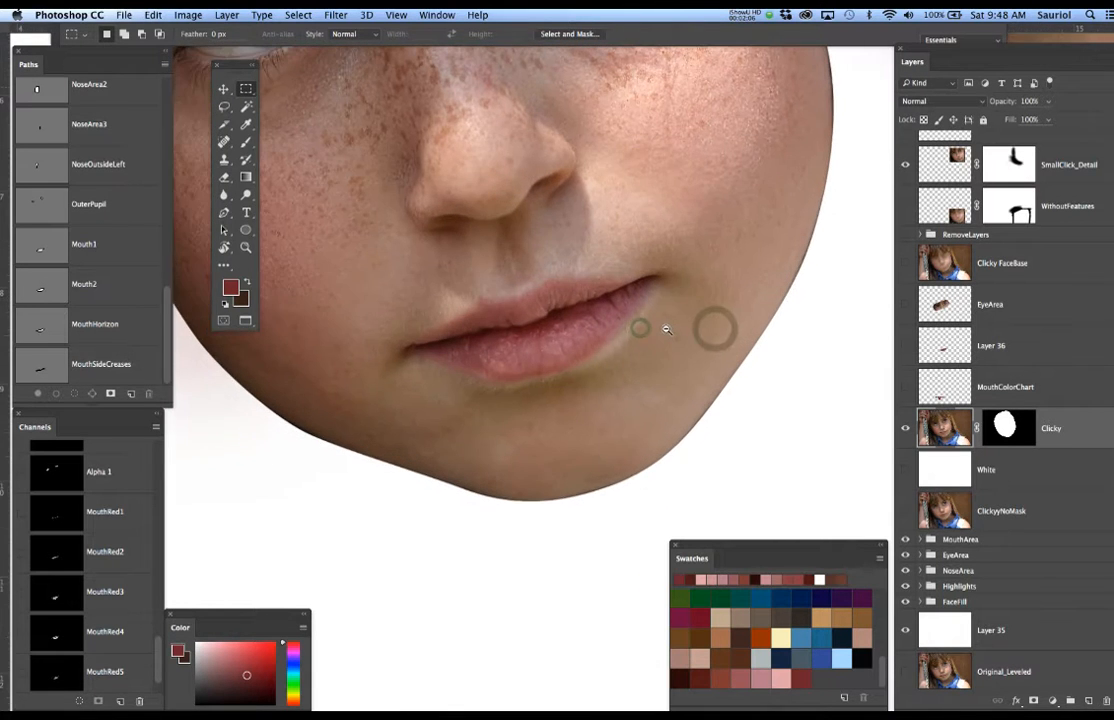
{"action": "left_click_drag", "start_coordinate": [733, 340], "coordinate": [734, 311]}
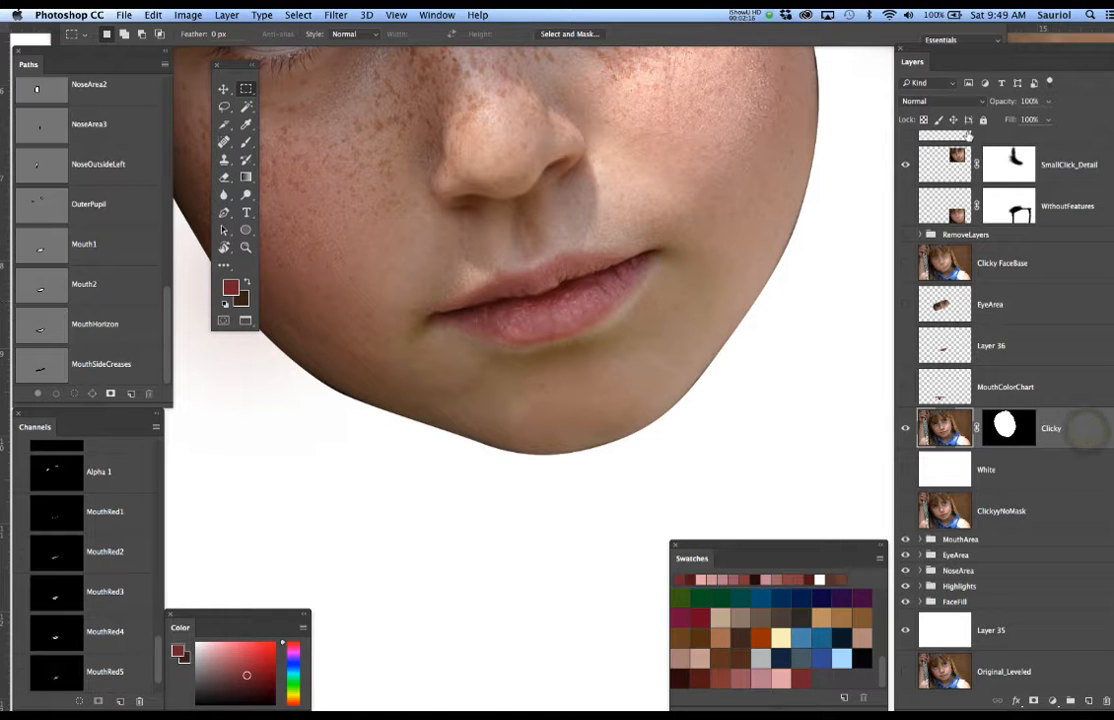
{"action": "left_click", "coordinate": [1048, 101]}
{"action": "left_click_drag", "start_coordinate": [1047, 120], "coordinate": [1009, 120]}
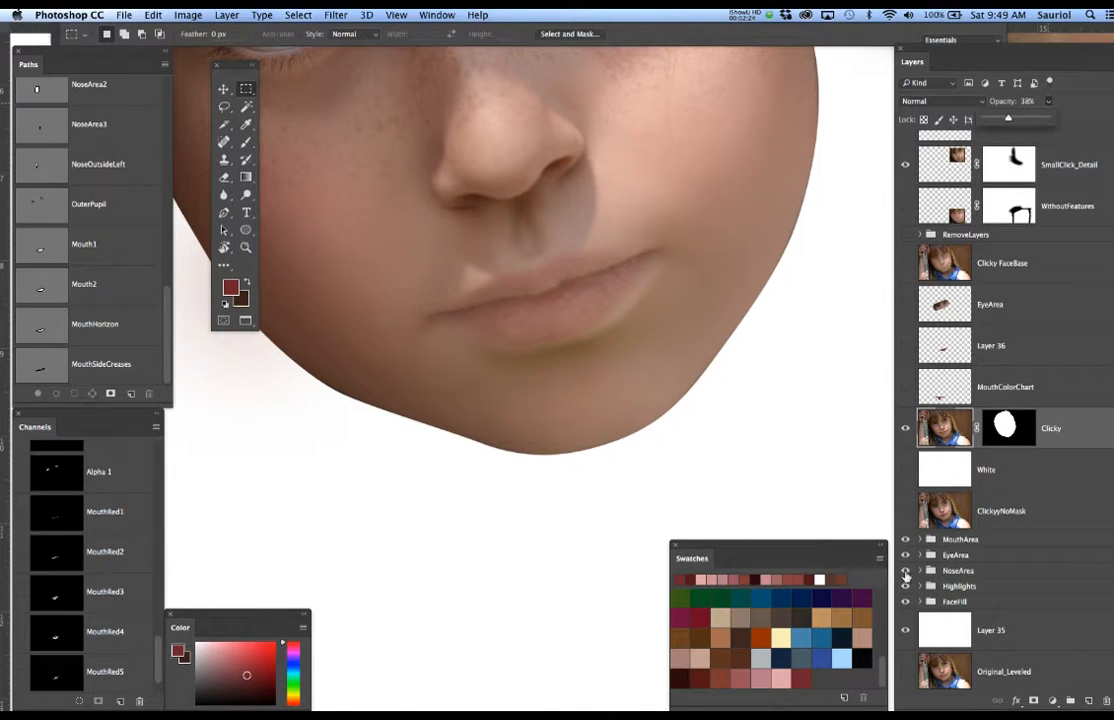
{"action": "left_click", "coordinate": [906, 570]}
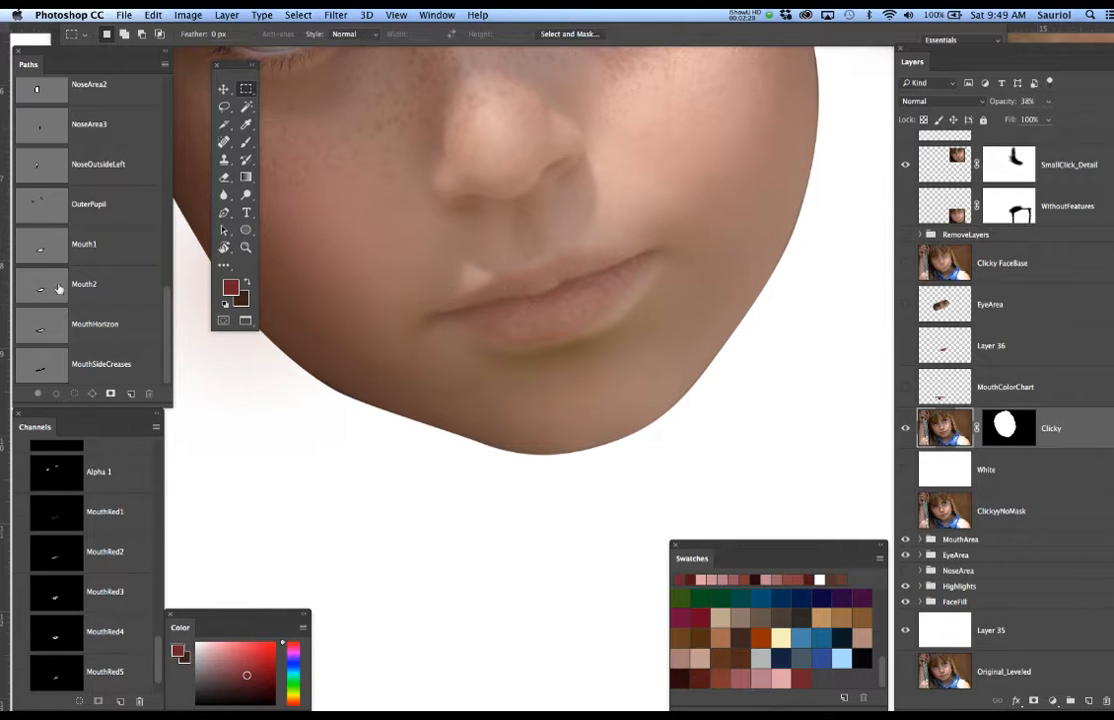
Display the Mouth1 path around the lips and select it with the Pen tool to reveal its anchor points.
{"action": "left_click", "coordinate": [100, 244]}
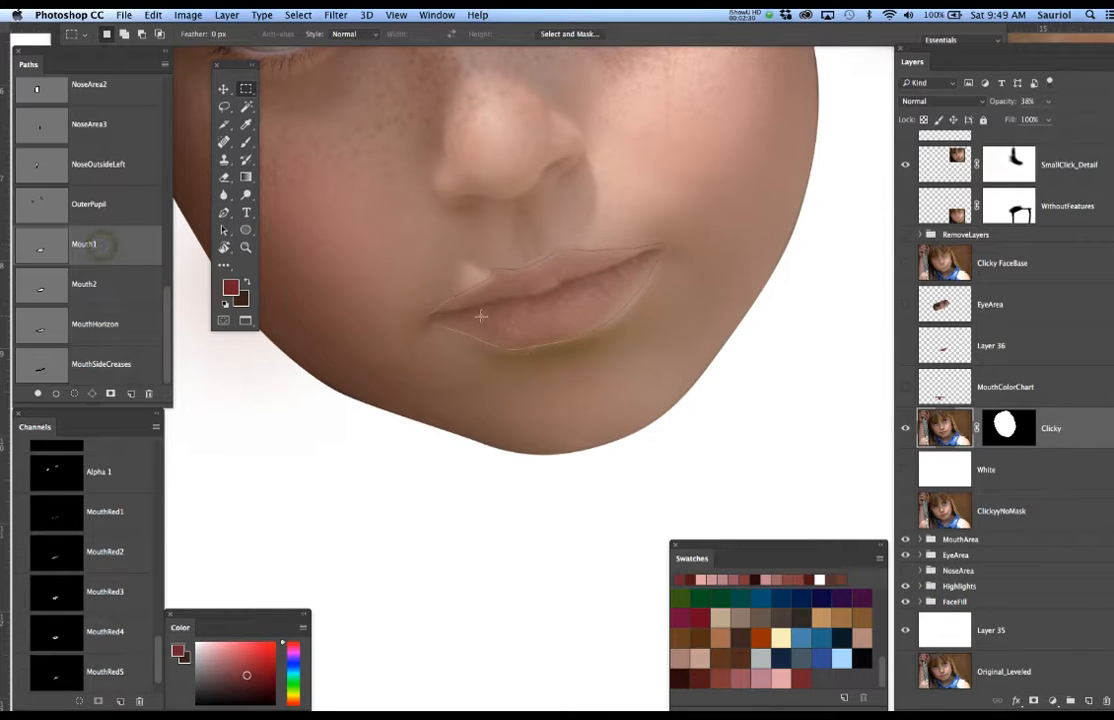
{"action": "left_click_drag", "start_coordinate": [543, 316], "coordinate": [588, 334]}
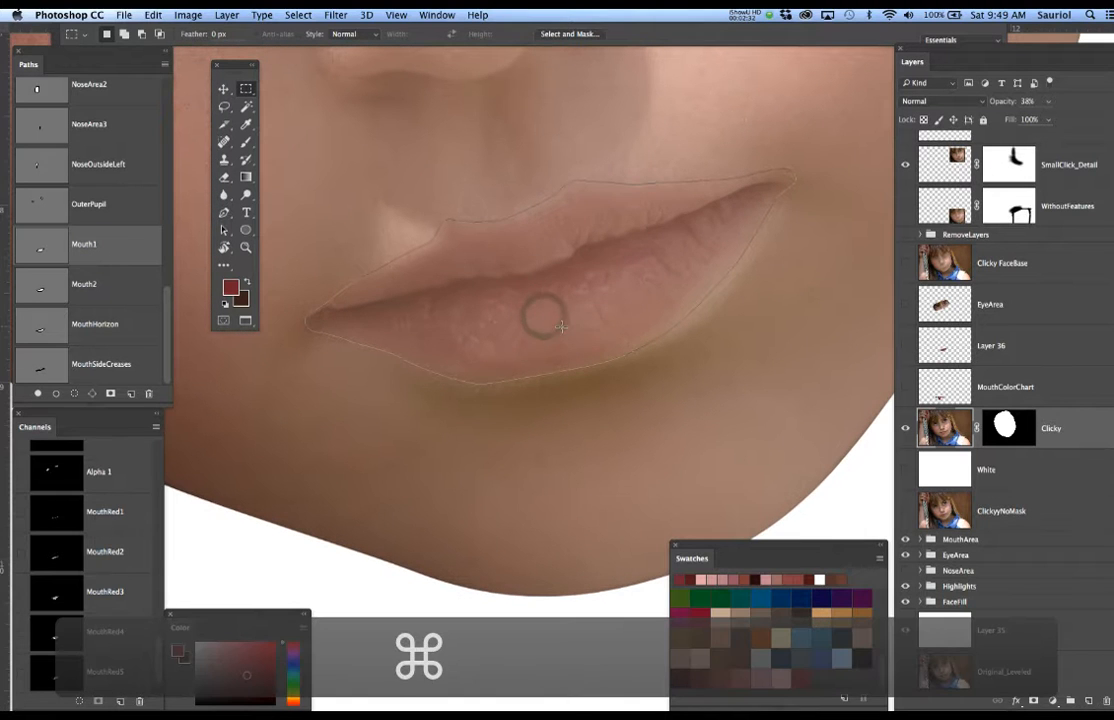
{"action": "key", "text": "p"}
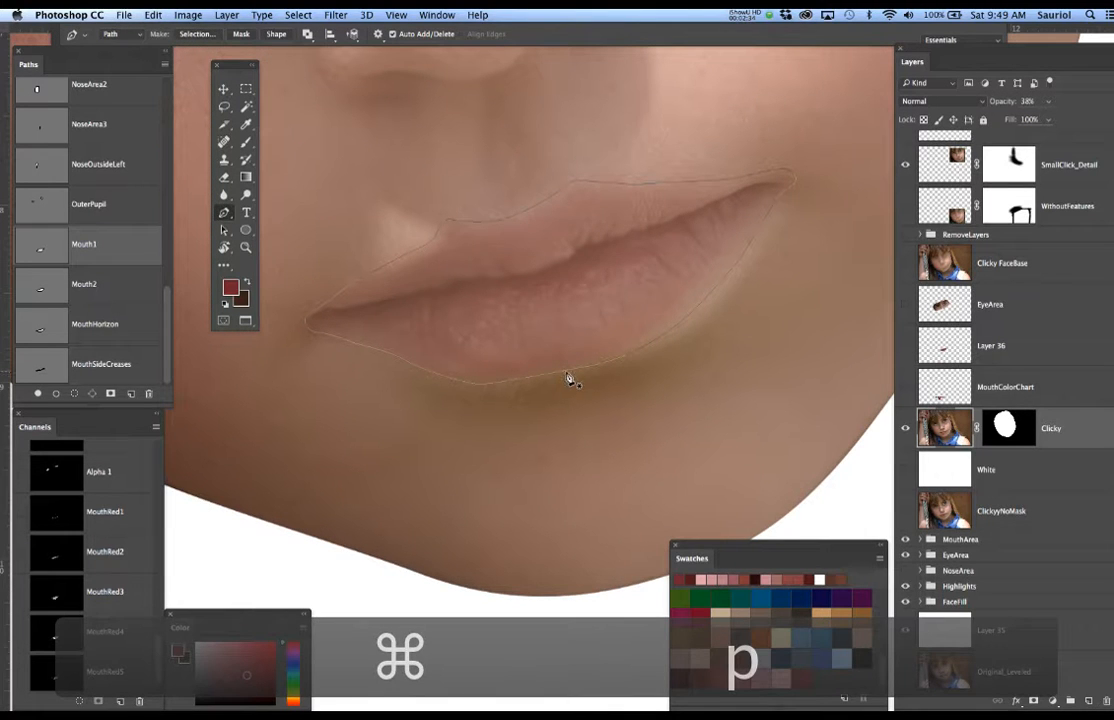
{"action": "left_click", "coordinate": [566, 372]}
{"action": "key", "text": "BackSpace"}
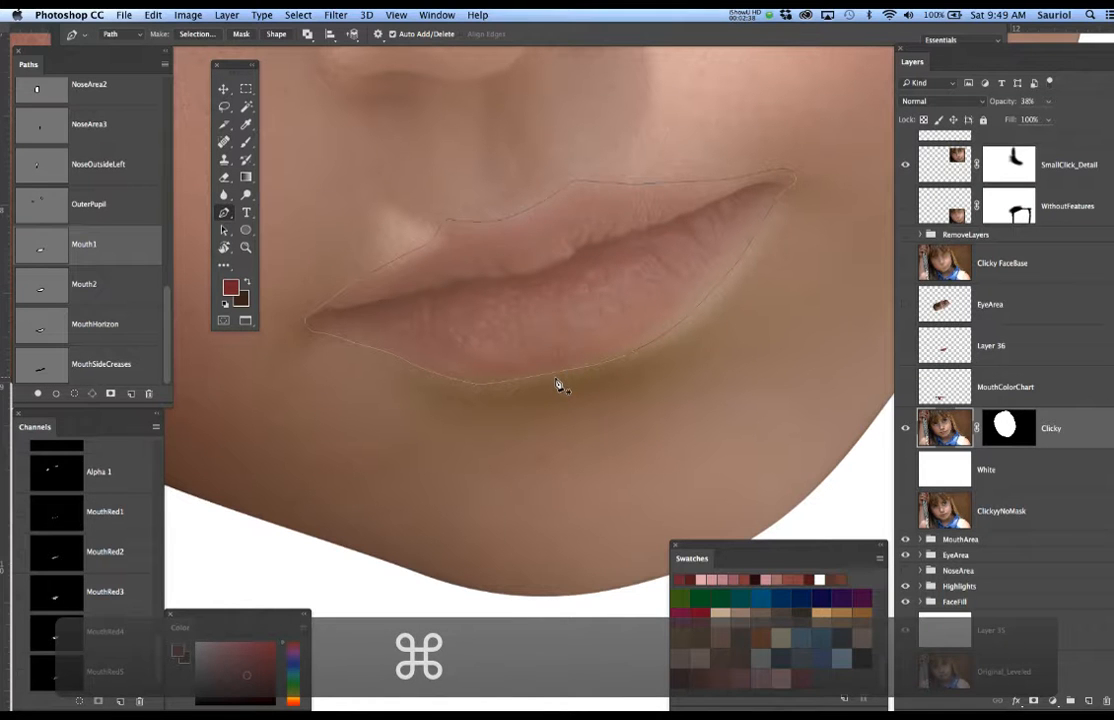
{"action": "left_click", "coordinate": [558, 375], "text": "super"}
Compare the Mouth1 outline against the Clicky FaceBase layer by toggling that layer's visibility.
{"action": "left_click", "coordinate": [906, 264]}
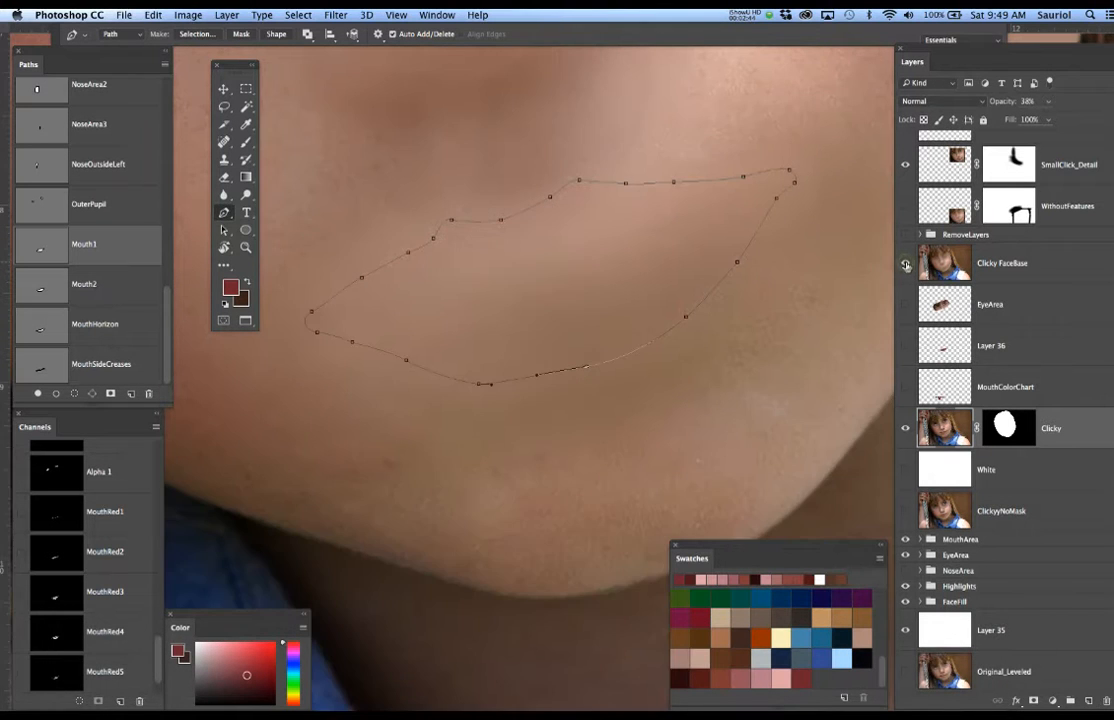
{"action": "left_click", "coordinate": [906, 264]}
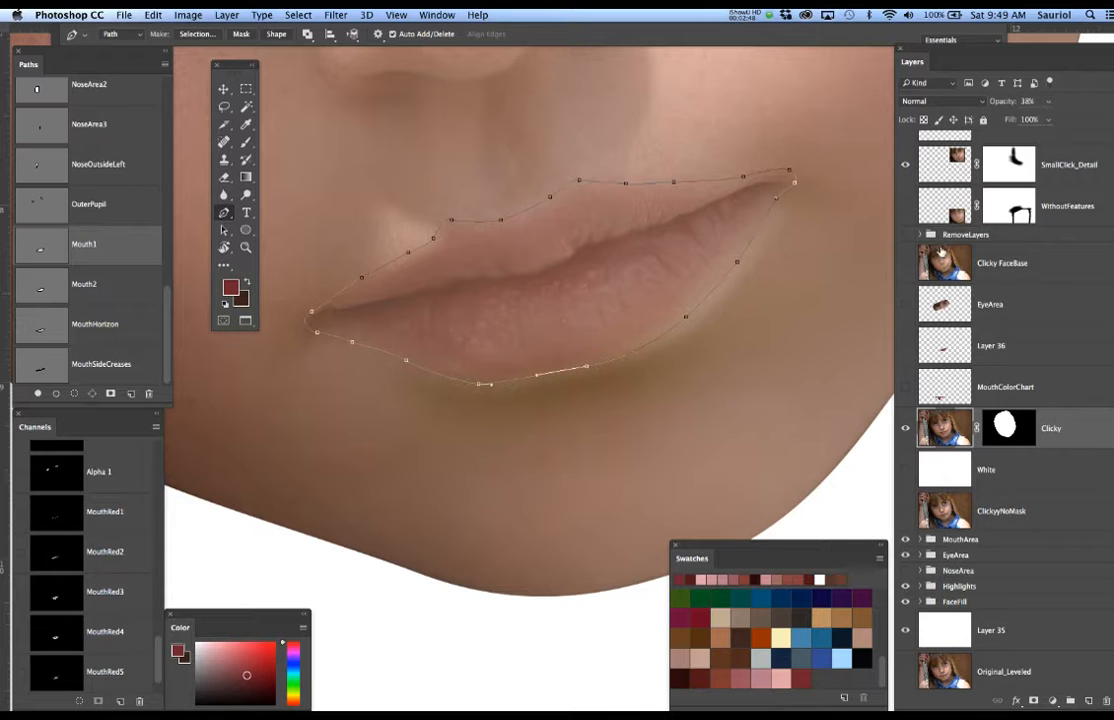
{"action": "left_click", "coordinate": [905, 265]}
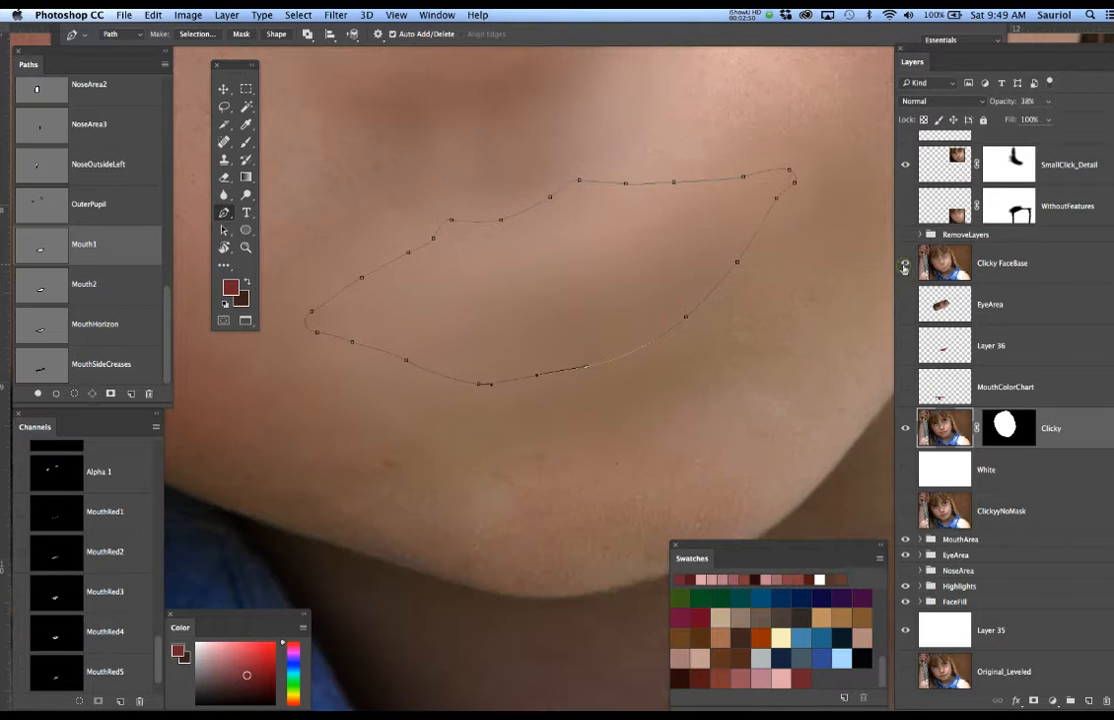
Hide the Clicky FaceBase layer, then move the ClickyyNoMask layer directly above Clicky and make it visible.
{"action": "left_click", "coordinate": [905, 265]}
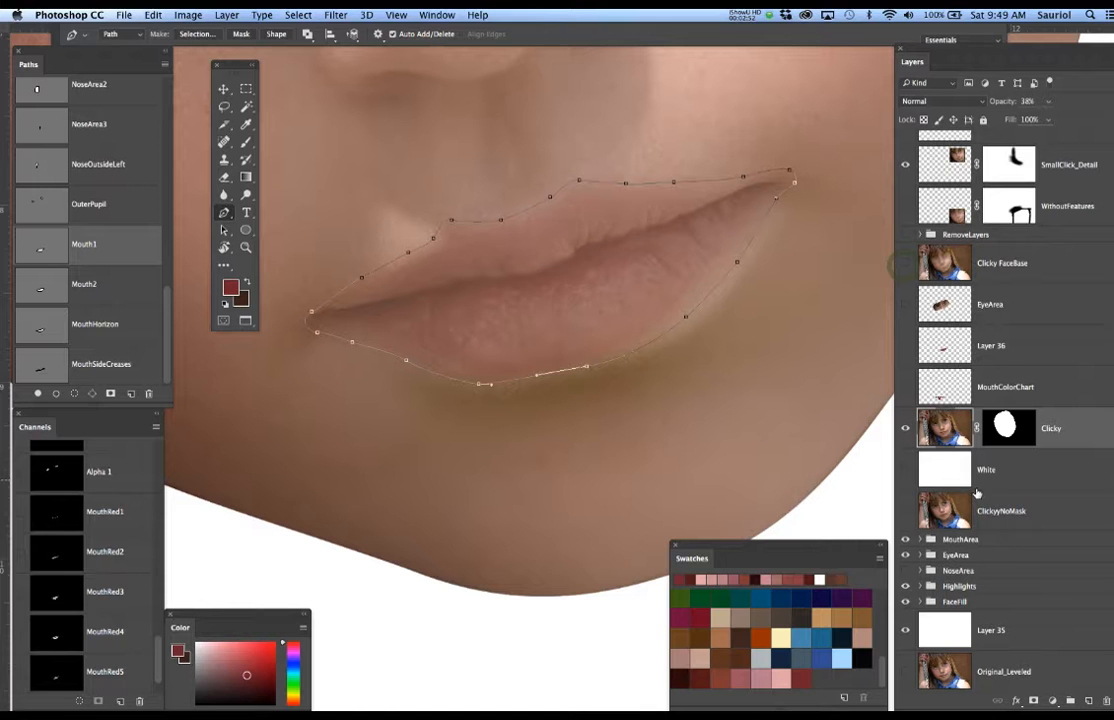
{"action": "left_click_drag", "start_coordinate": [1038, 520], "coordinate": [1055, 410]}
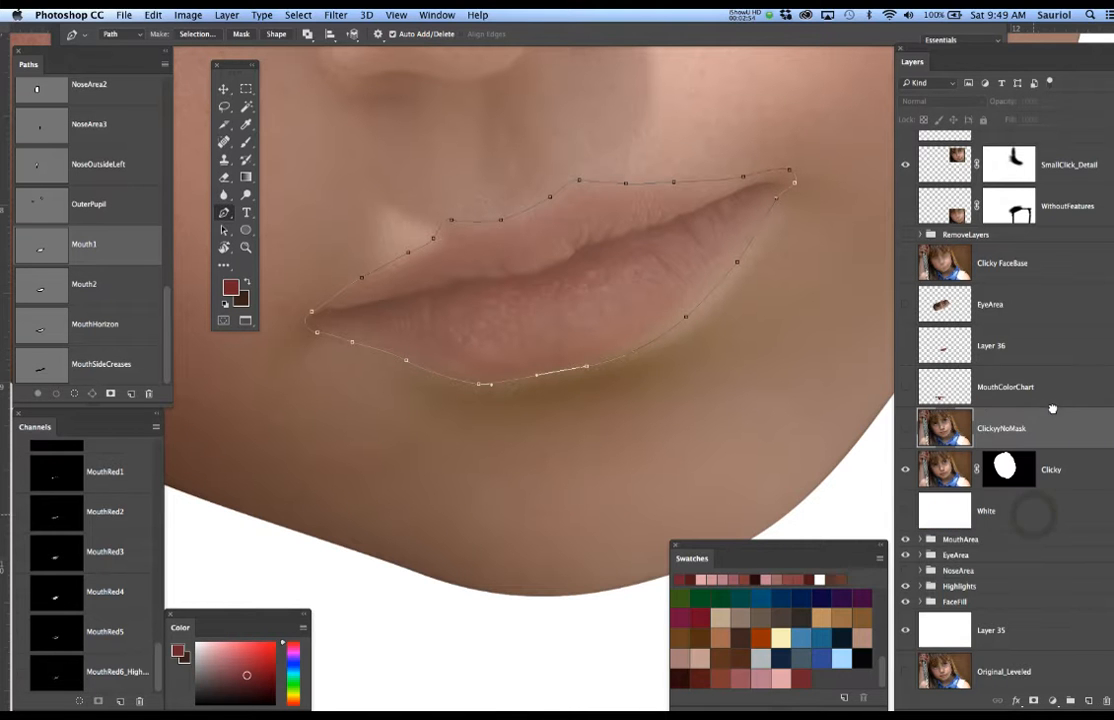
{"action": "left_click", "coordinate": [904, 430]}
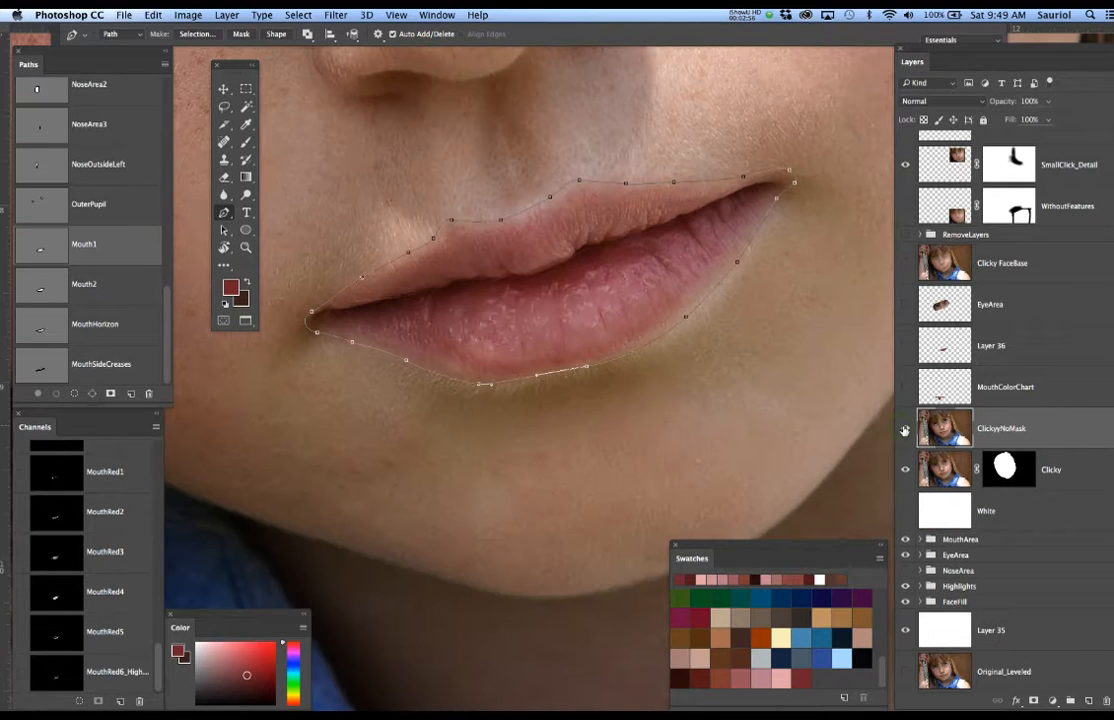
{"action": "left_click", "coordinate": [904, 430]}
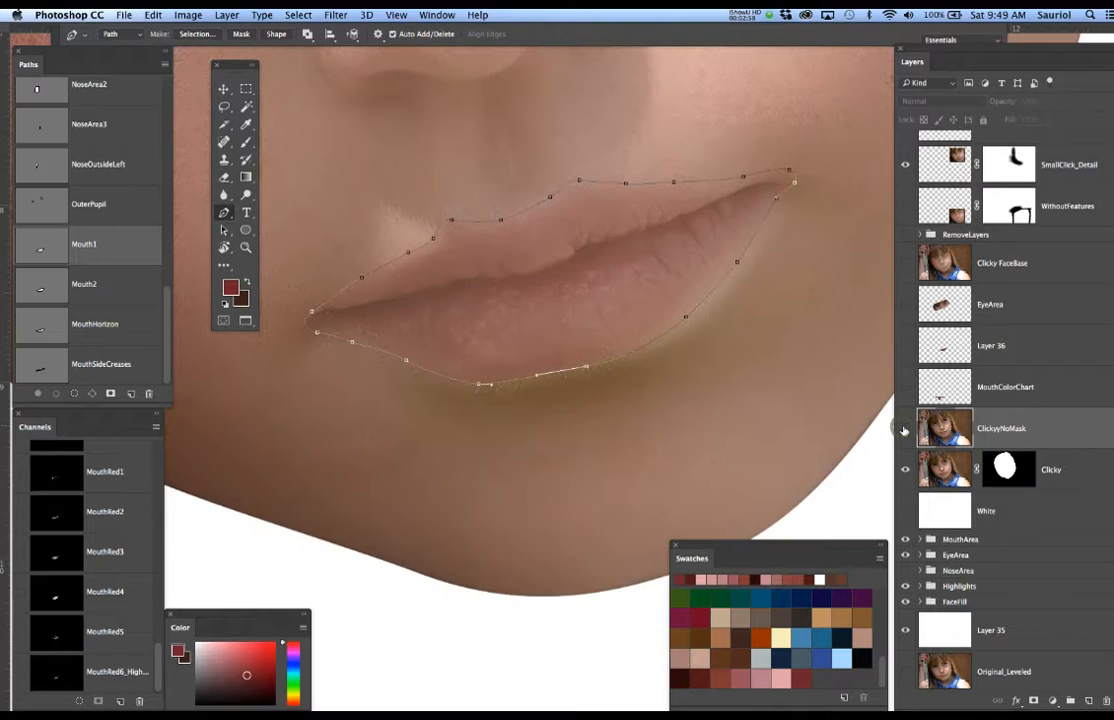
{"action": "left_click", "coordinate": [904, 430]}
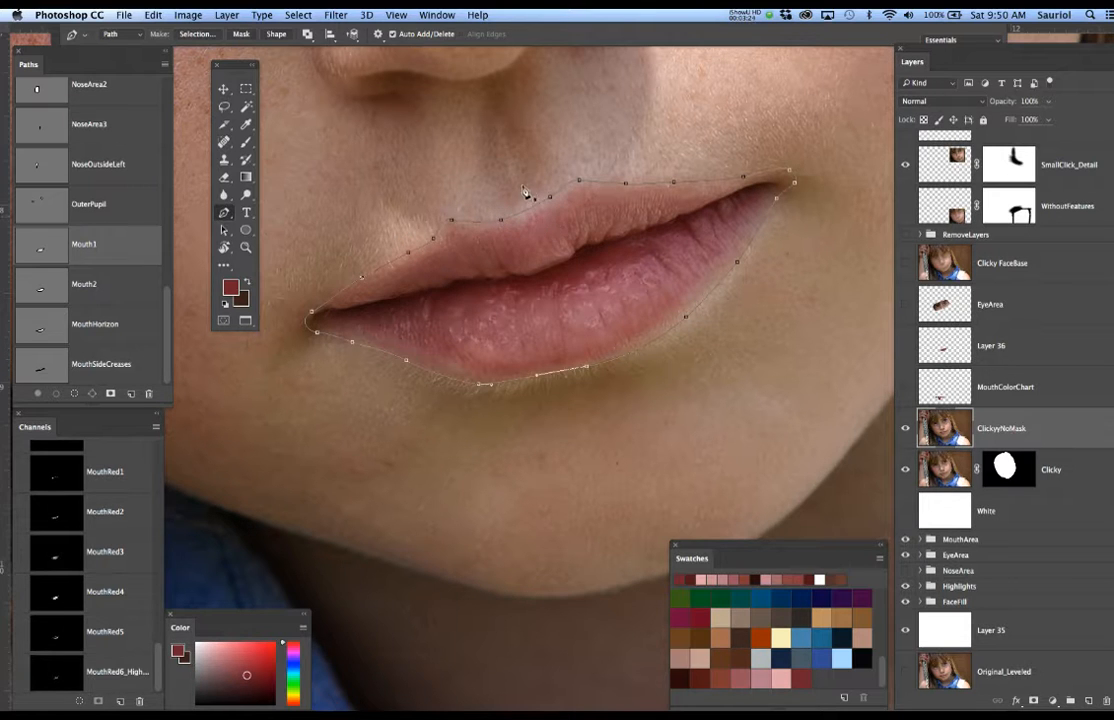
Hide the Mouth1 path and examine the unmasked photo from the eye down to the mouth.
{"action": "left_click", "coordinate": [114, 255], "text": "shift"}
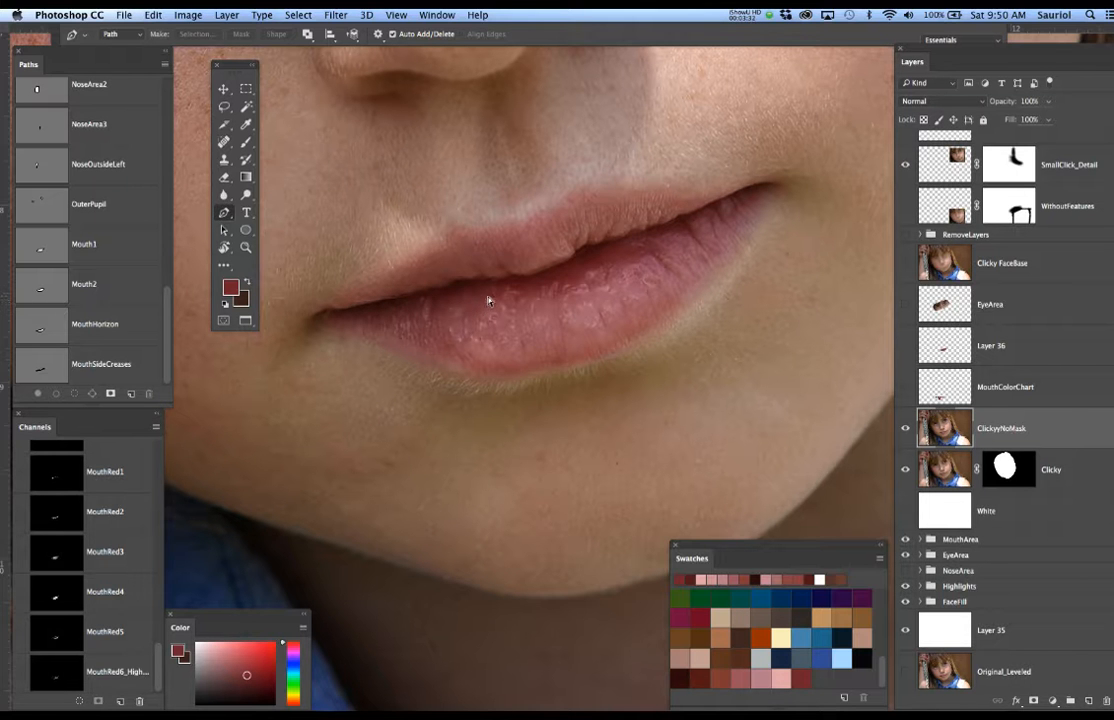
{"action": "left_click_drag", "start_coordinate": [552, 154], "coordinate": [603, 242]}
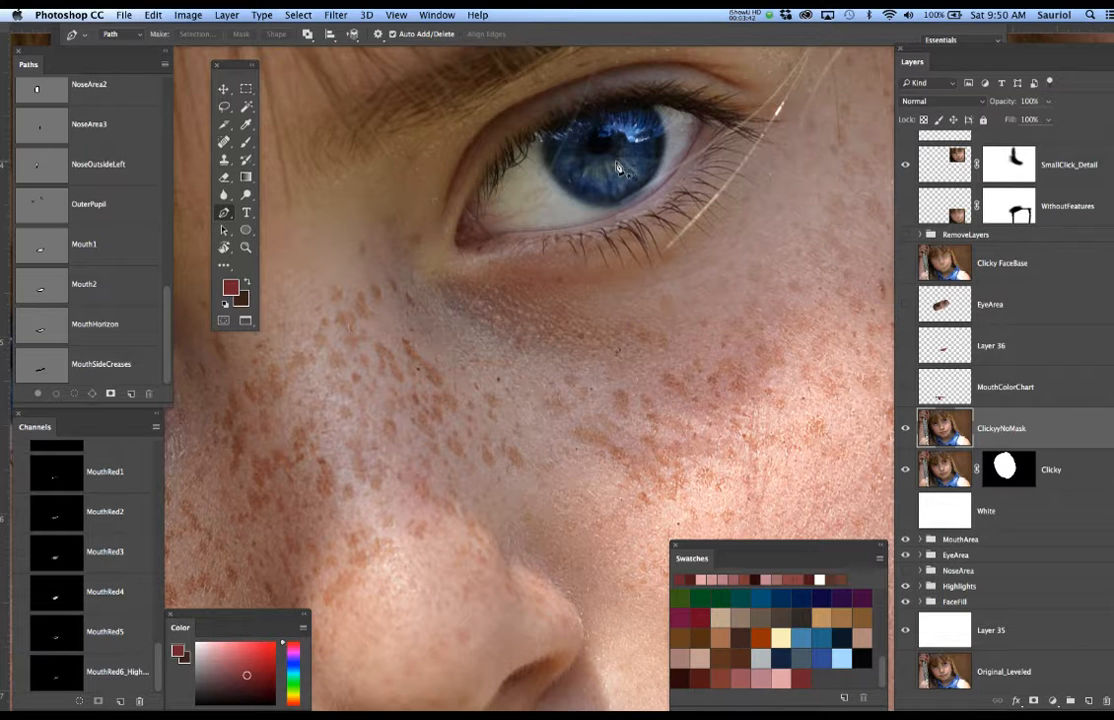
{"action": "left_click_drag", "start_coordinate": [628, 395], "coordinate": [611, 235]}
{"action": "left_click_drag", "start_coordinate": [612, 330], "coordinate": [629, 144]}
{"action": "left_click_drag", "start_coordinate": [609, 303], "coordinate": [647, 249]}
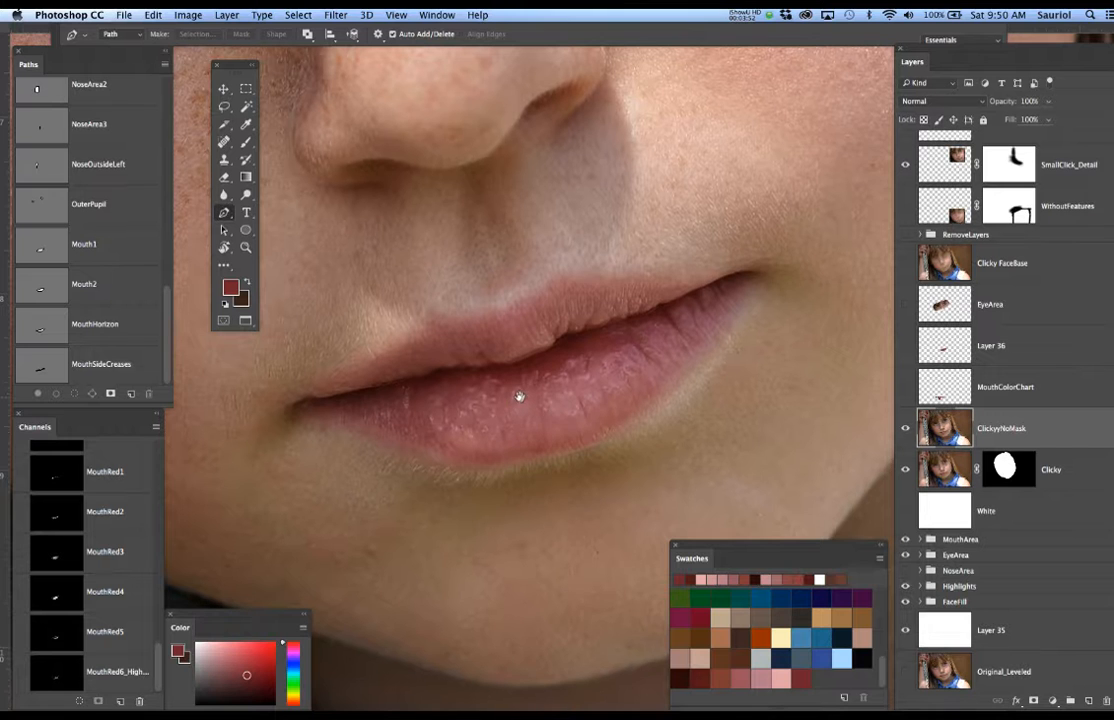
{"action": "left_click_drag", "start_coordinate": [519, 397], "coordinate": [537, 393]}
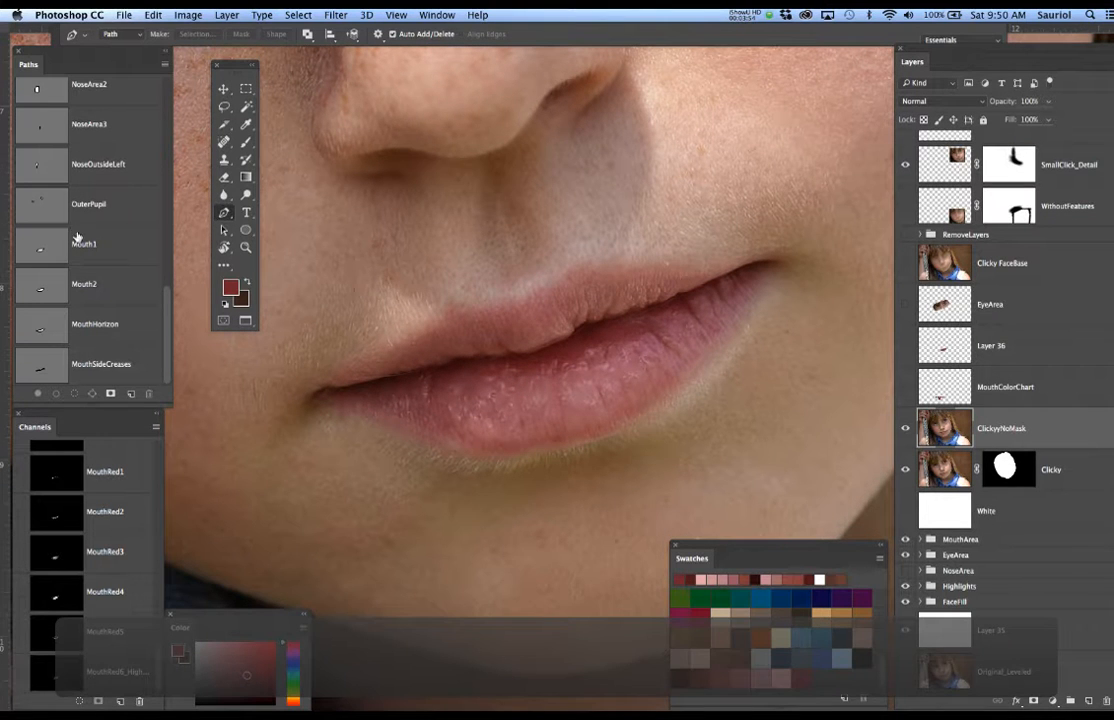
Display the Mouth2 path around the lips over the ClickyyNoMask photo and select it to reveal its anchor points.
{"action": "left_click", "coordinate": [906, 428]}
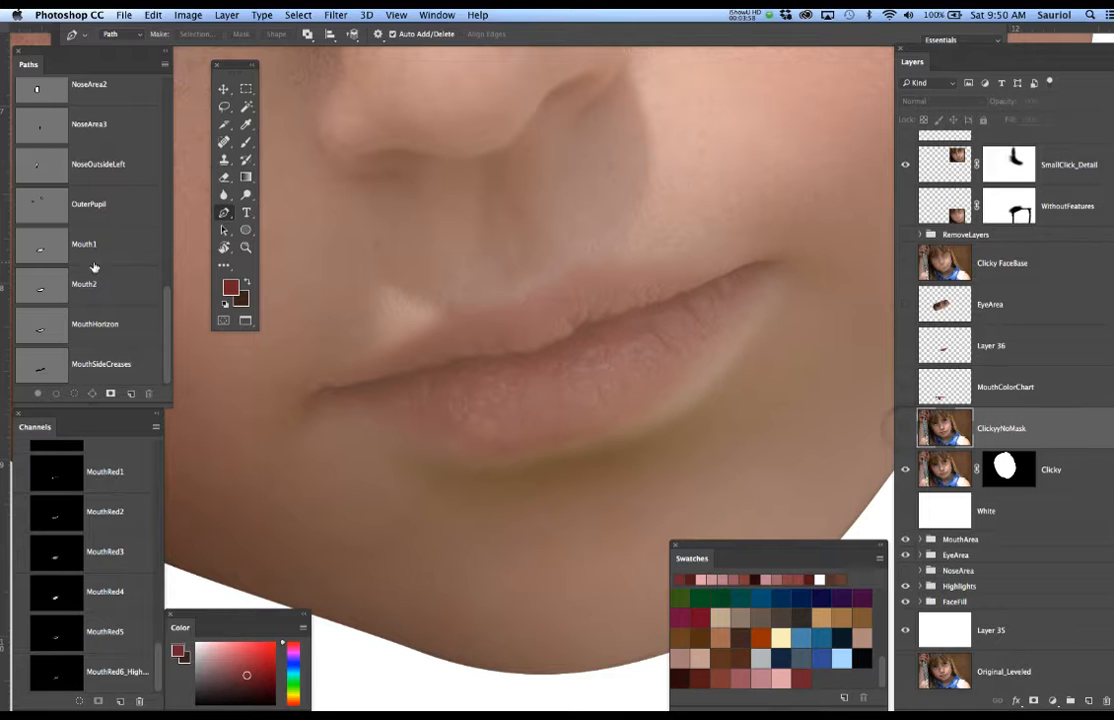
{"action": "left_click", "coordinate": [42, 246]}
{"action": "left_click", "coordinate": [47, 287]}
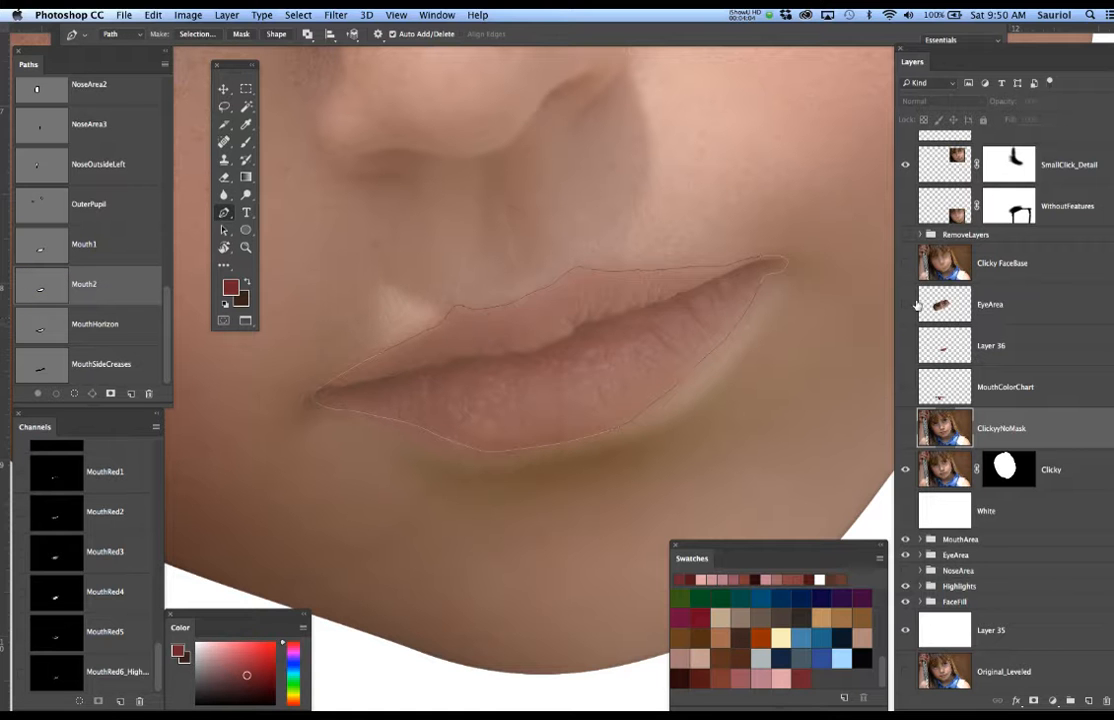
{"action": "left_click", "coordinate": [906, 429]}
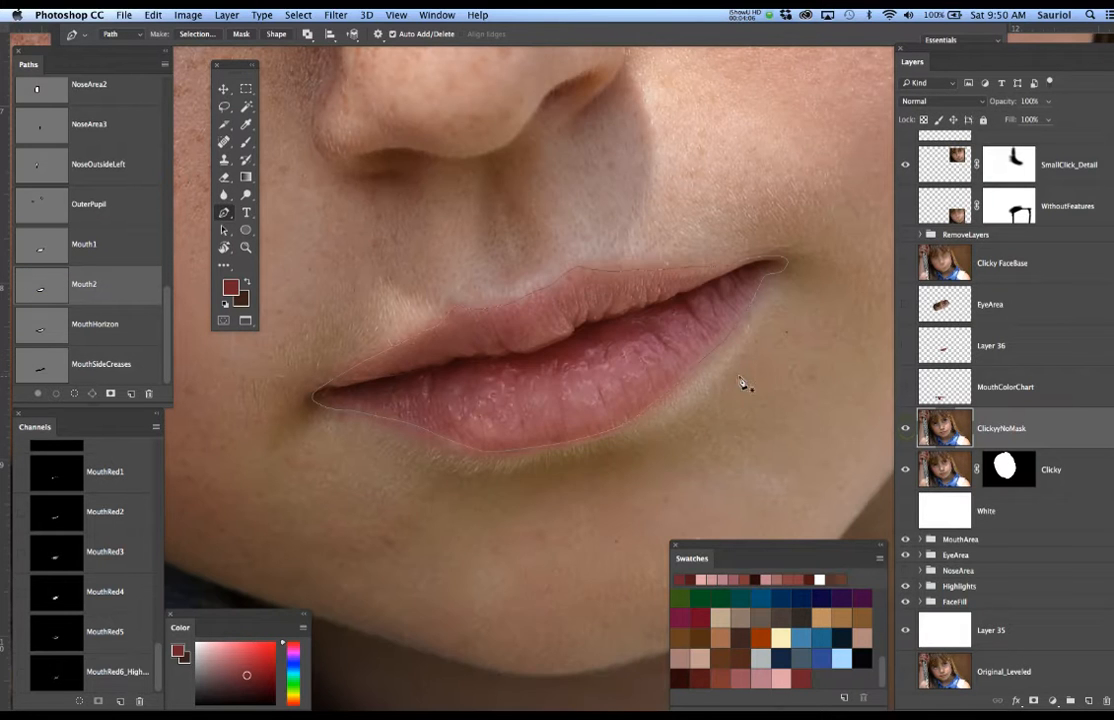
{"action": "left_click", "coordinate": [652, 271], "text": "super"}
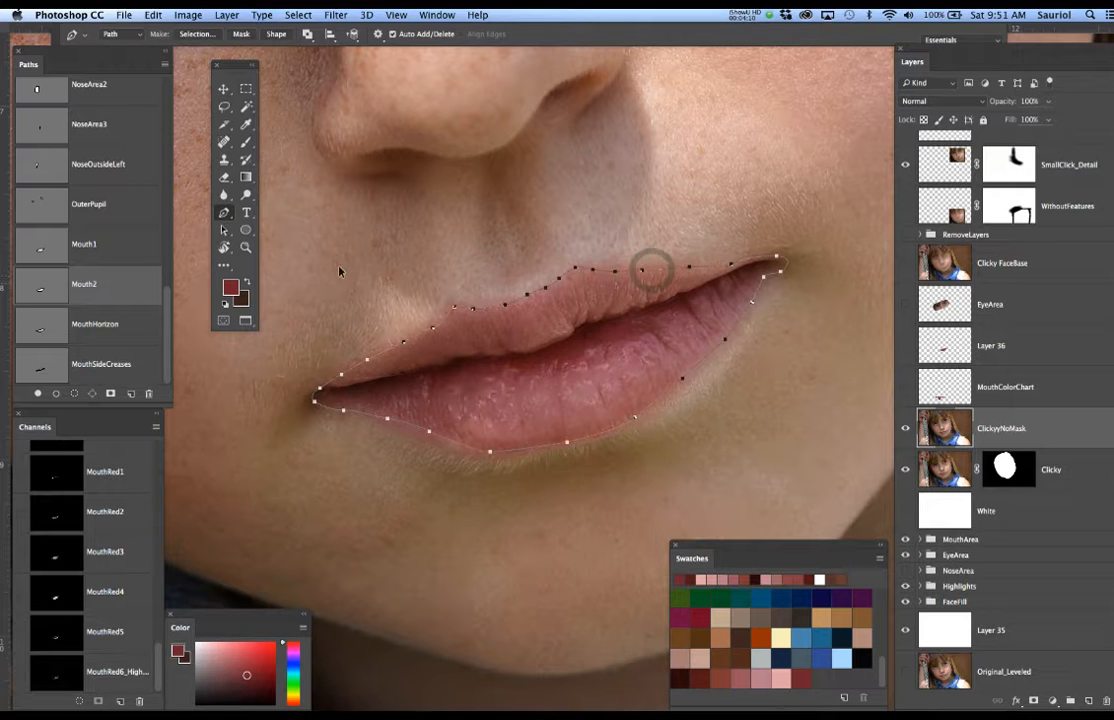
Load the Mouth2 path as a selection and intersect it with the MouthHorizon path to isolate the lower lip, then undo the intersection.
{"action": "left_click", "coordinate": [100, 323]}
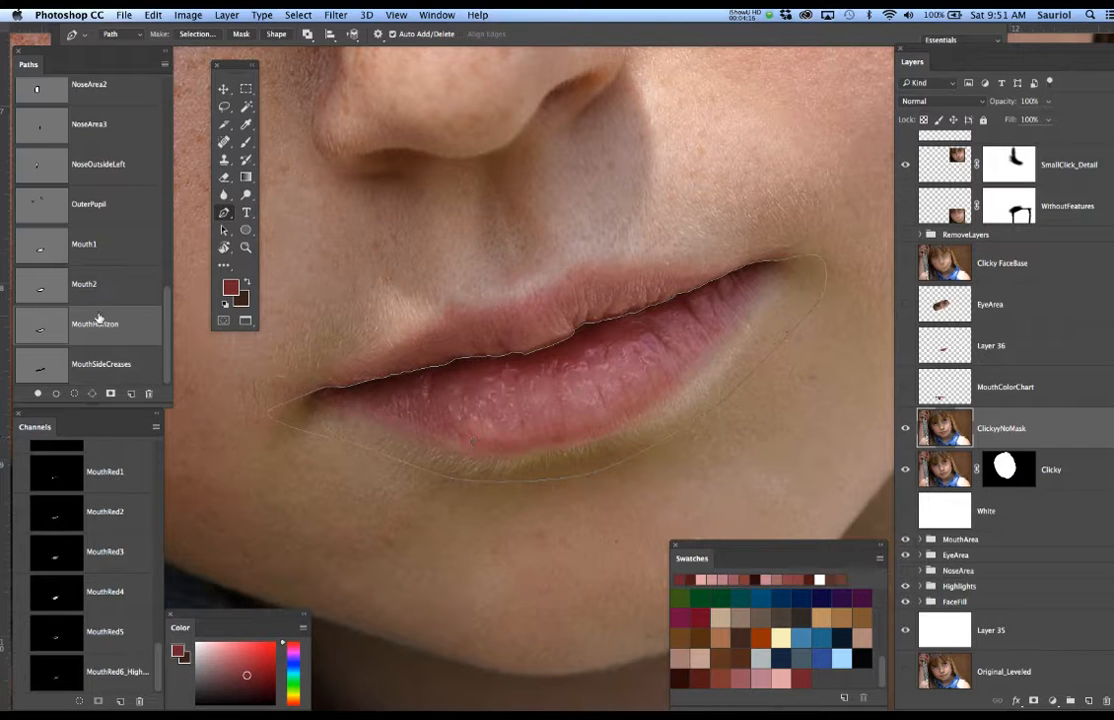
{"action": "left_click", "coordinate": [55, 291], "text": "super"}
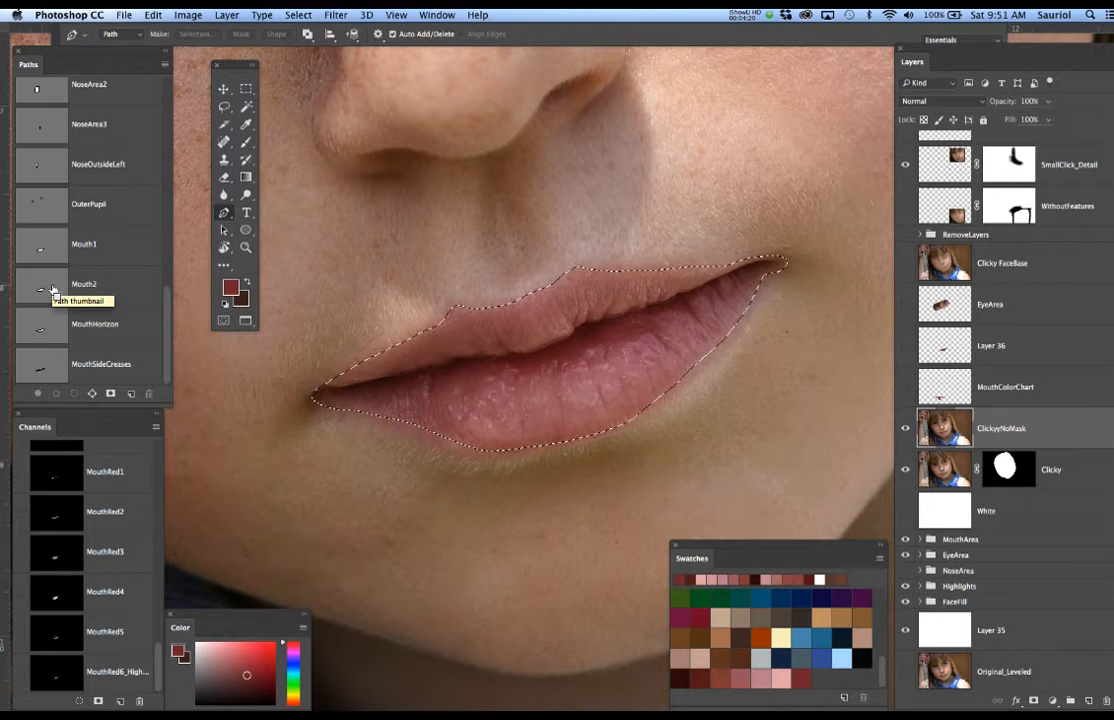
{"action": "left_click", "coordinate": [40, 330]}
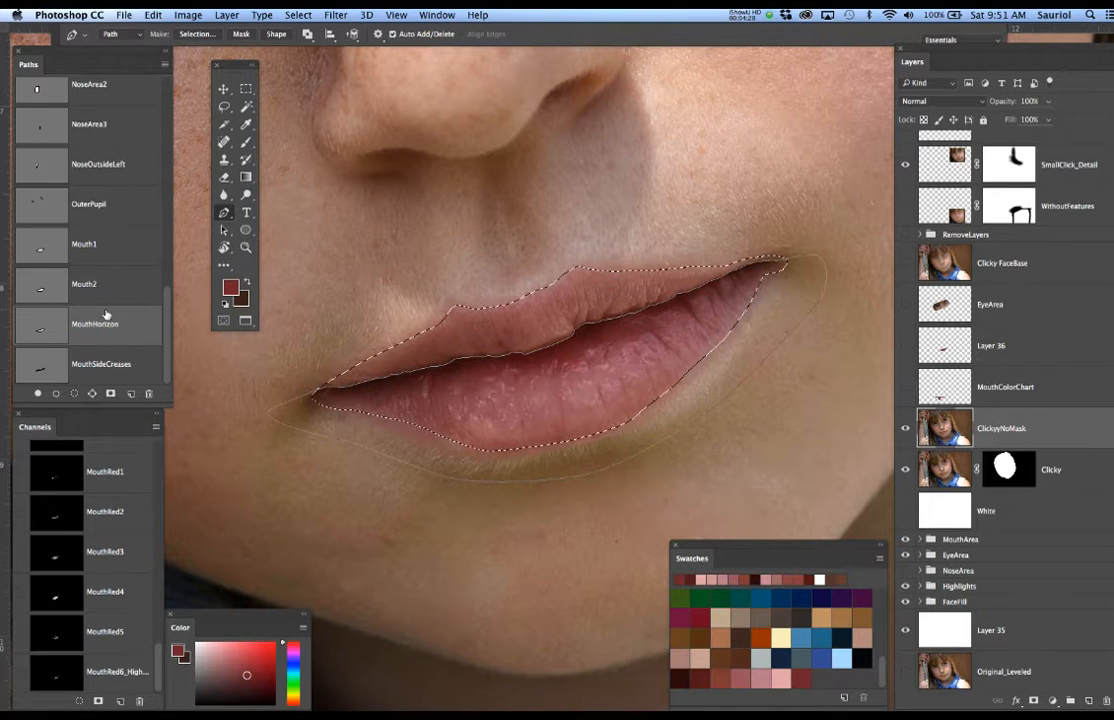
{"action": "left_click", "coordinate": [48, 322], "text": "alt+shift+super"}
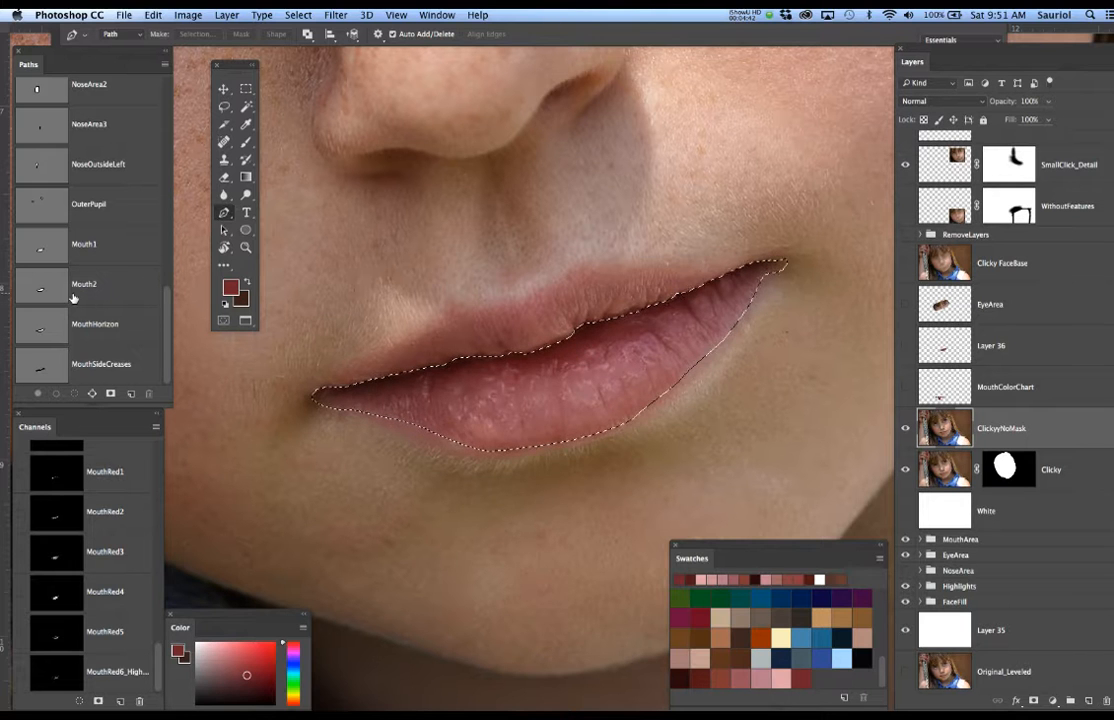
{"action": "key", "text": "super+z"}
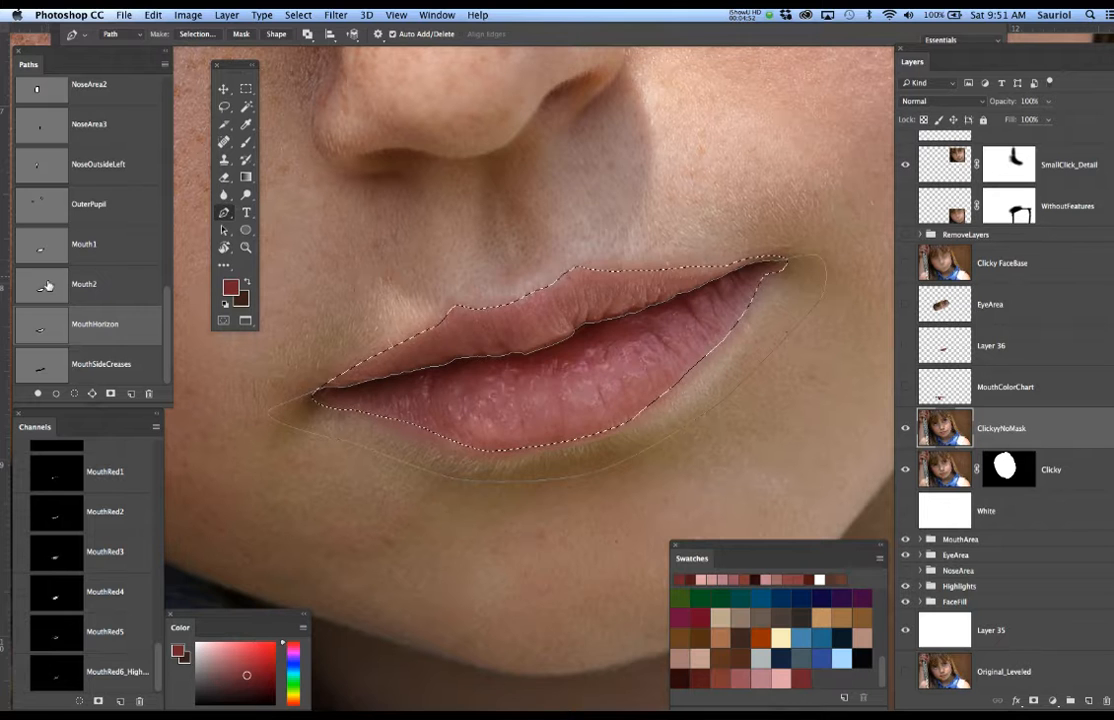
Reload Mouth2 as a selection and subtract the MouthHorizon path to isolate the upper lip, then deselect.
{"action": "left_click", "coordinate": [53, 291], "text": "super"}
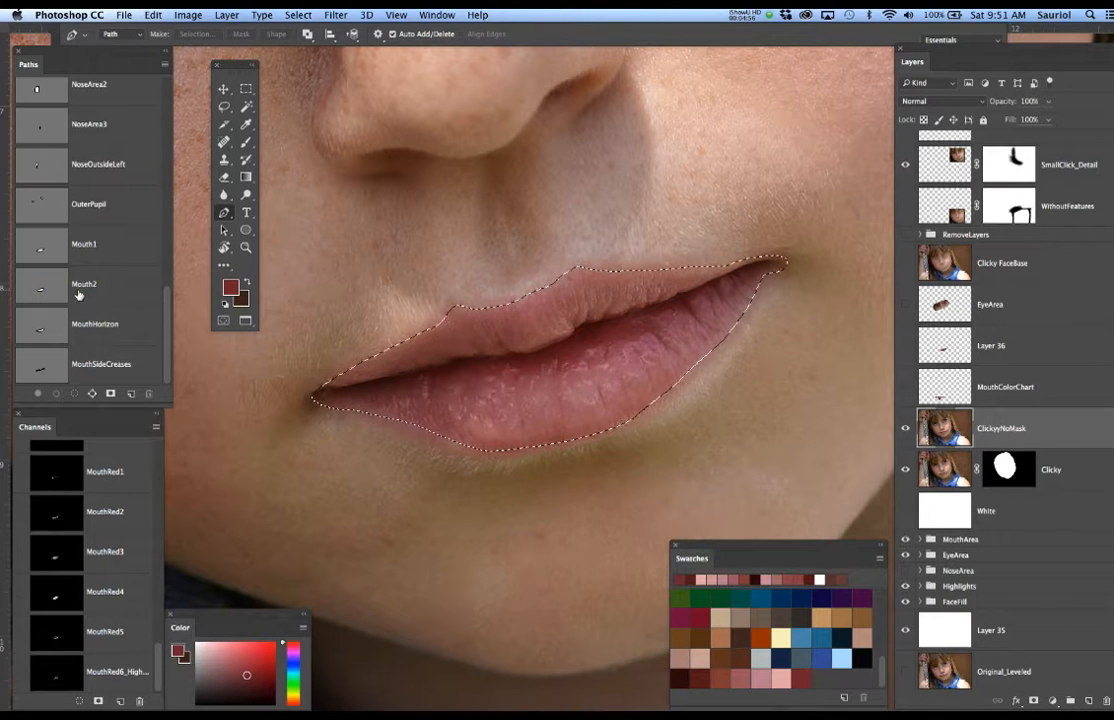
{"action": "left_click", "coordinate": [46, 336], "text": "alt+shift+super"}
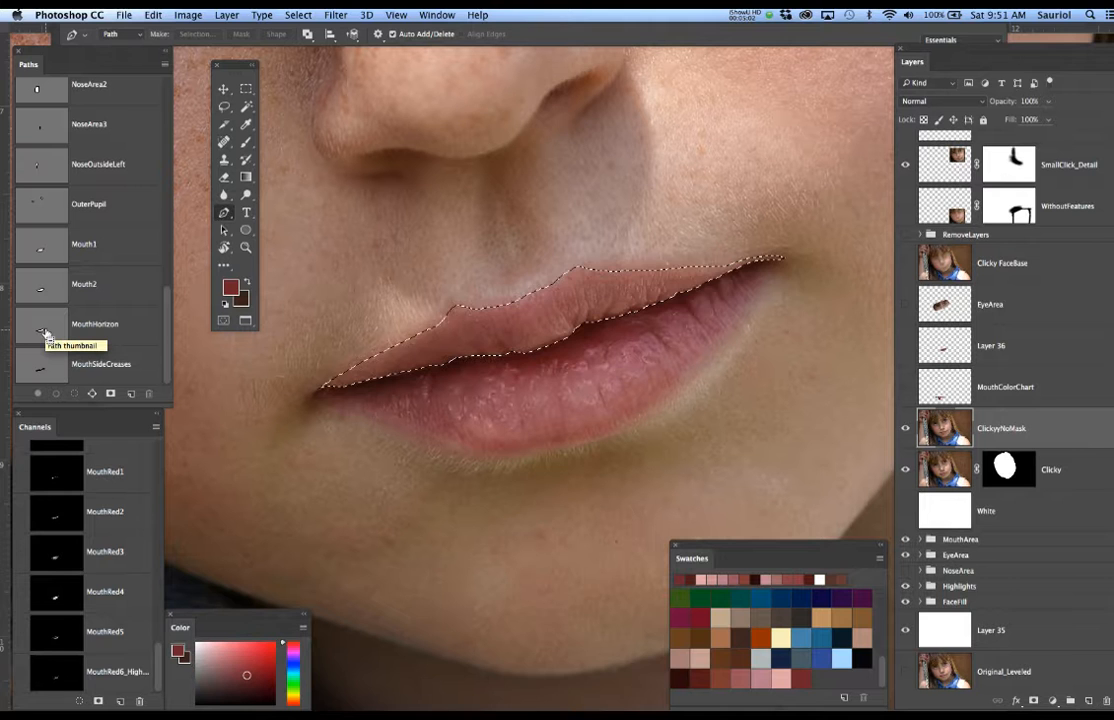
{"action": "key", "text": "super+d"}
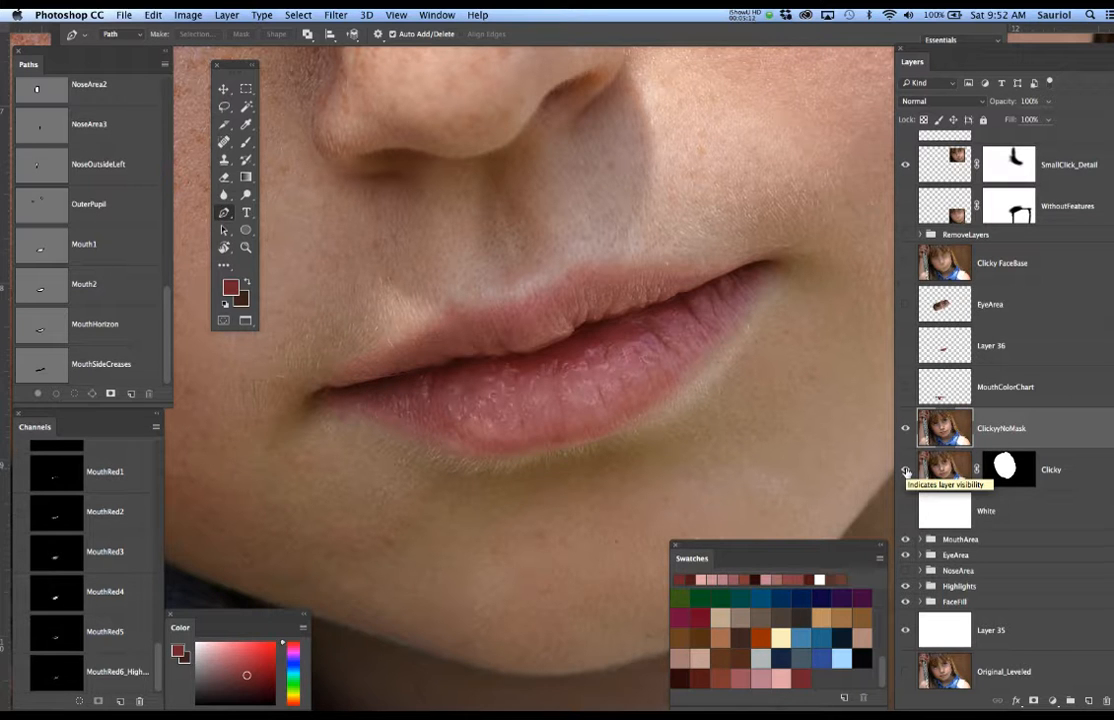
Expand the MouthArea group to list its MouthArea1 to MouthArea7 layers, and hide the ClickyyNoMask layer.
{"action": "left_click", "coordinate": [920, 539]}
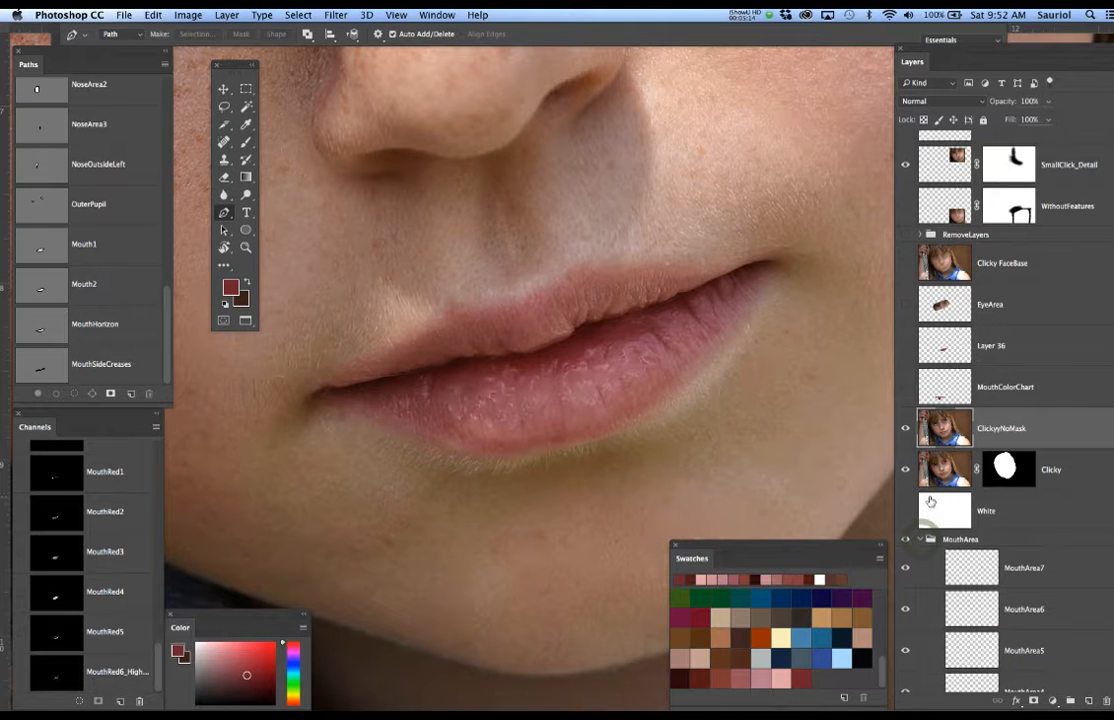
{"action": "scroll", "coordinate": [905, 455], "scroll_direction": "down", "scroll_amount": 5}
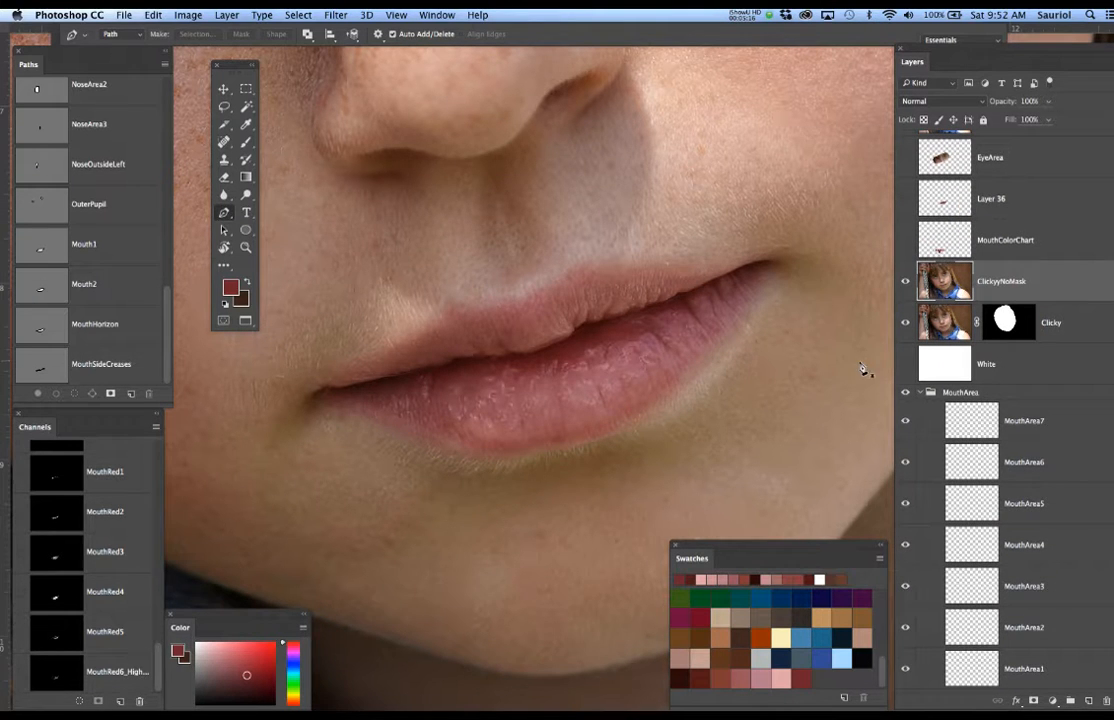
{"action": "left_click", "coordinate": [905, 281]}
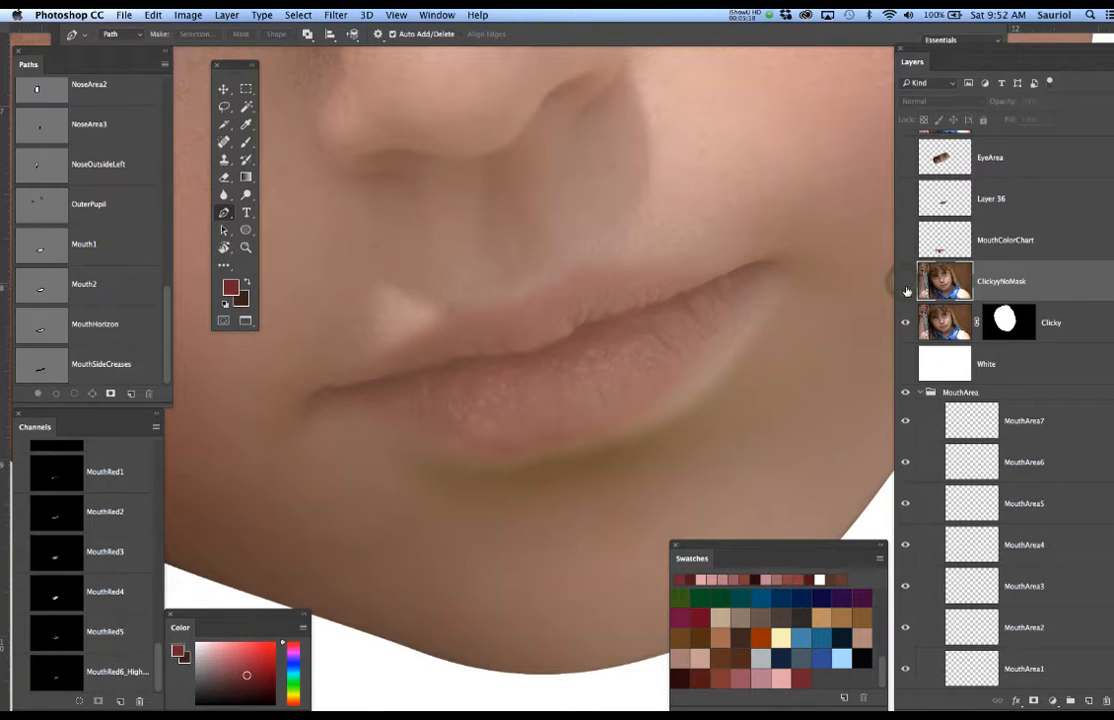
Set the masked Clicky layer's opacity to 100%.
{"action": "left_click", "coordinate": [1055, 322]}
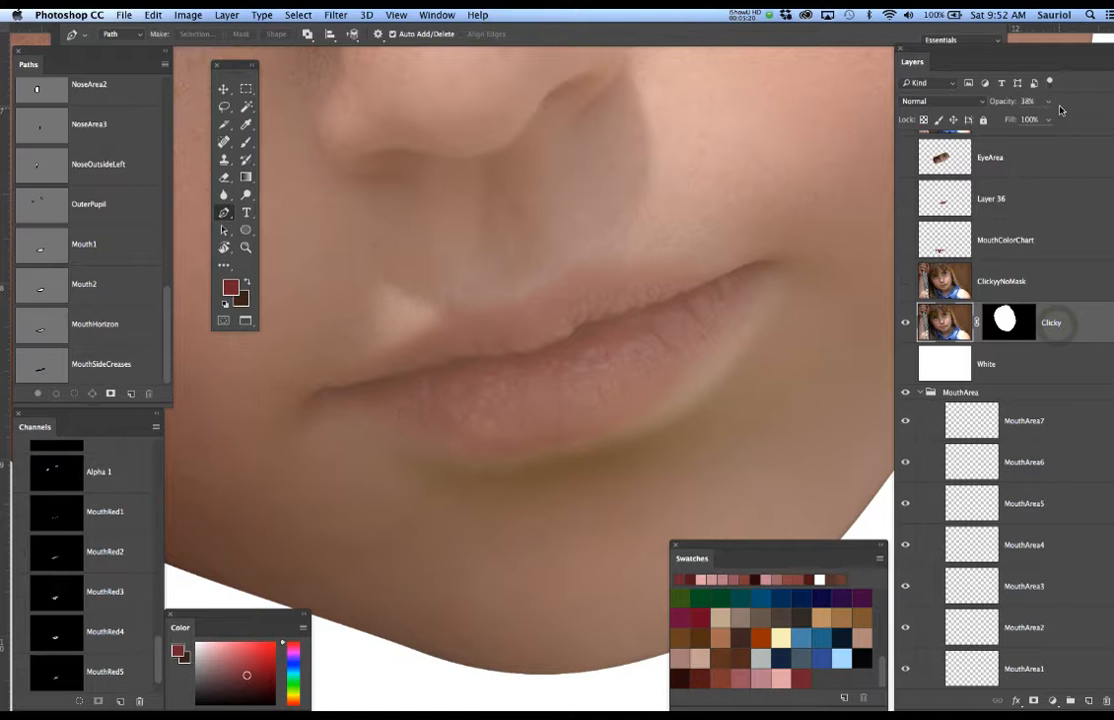
{"action": "left_click", "coordinate": [1049, 102]}
{"action": "left_click_drag", "start_coordinate": [1091, 122], "coordinate": [1096, 121]}
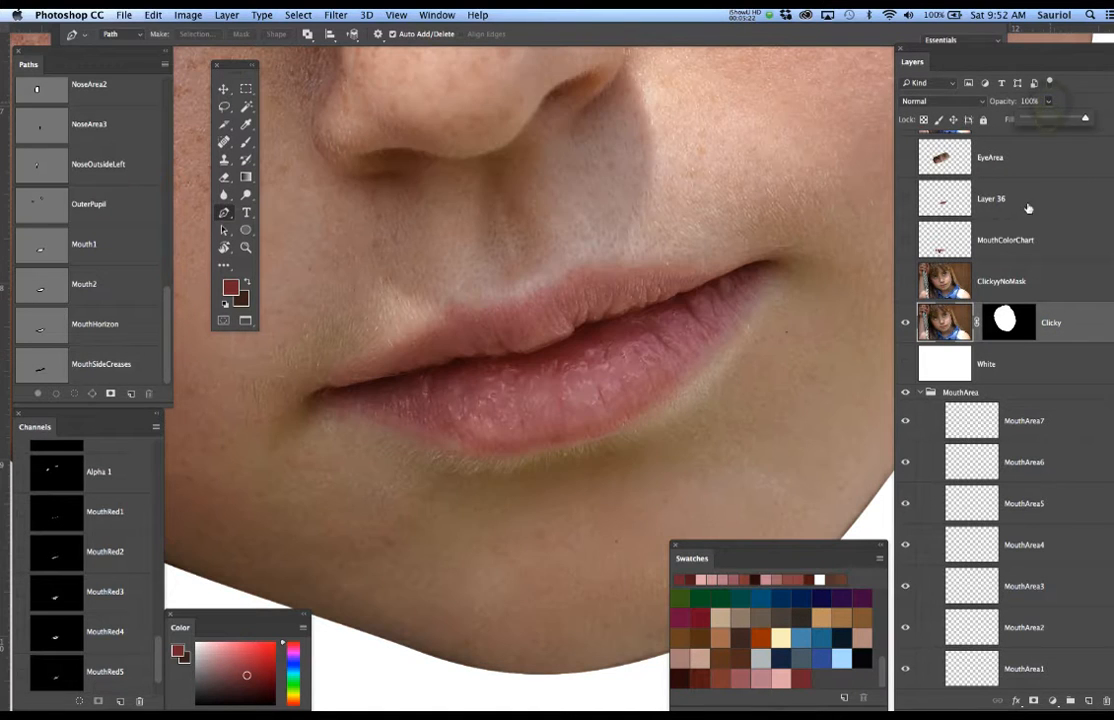
Compare the painted face base with the Clicky photo's mouth by toggling the Clicky layer's visibility.
{"action": "left_click", "coordinate": [906, 322]}
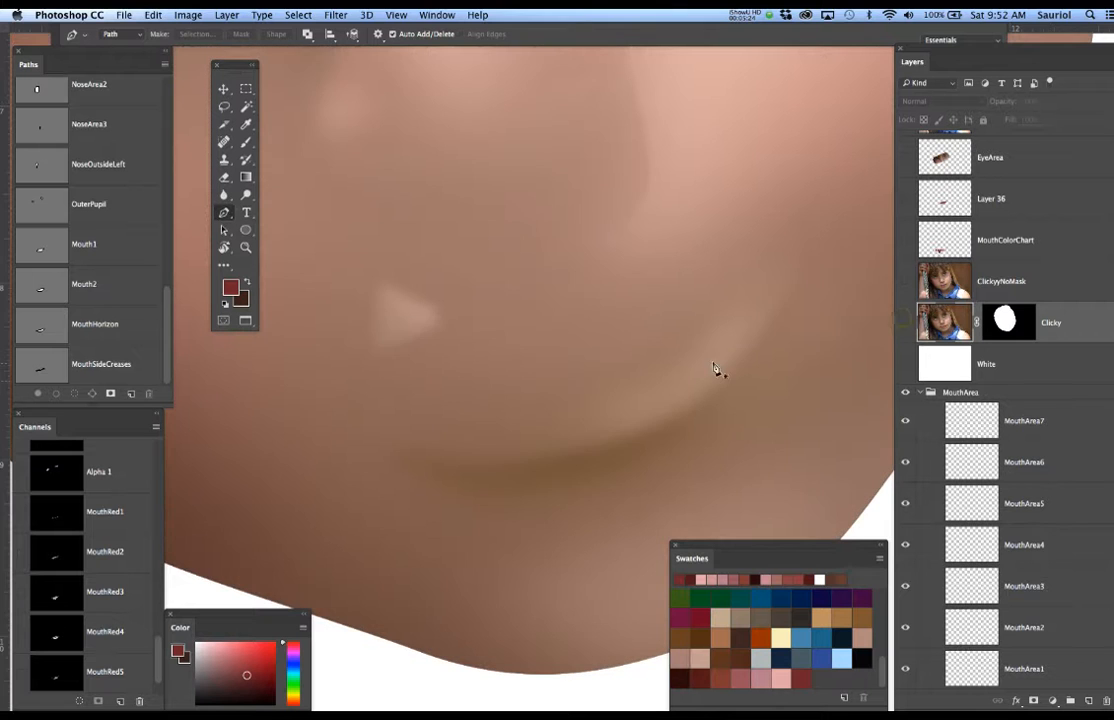
{"action": "left_click", "coordinate": [684, 356], "text": "alt"}
{"action": "left_click_drag", "start_coordinate": [706, 358], "coordinate": [659, 290]}
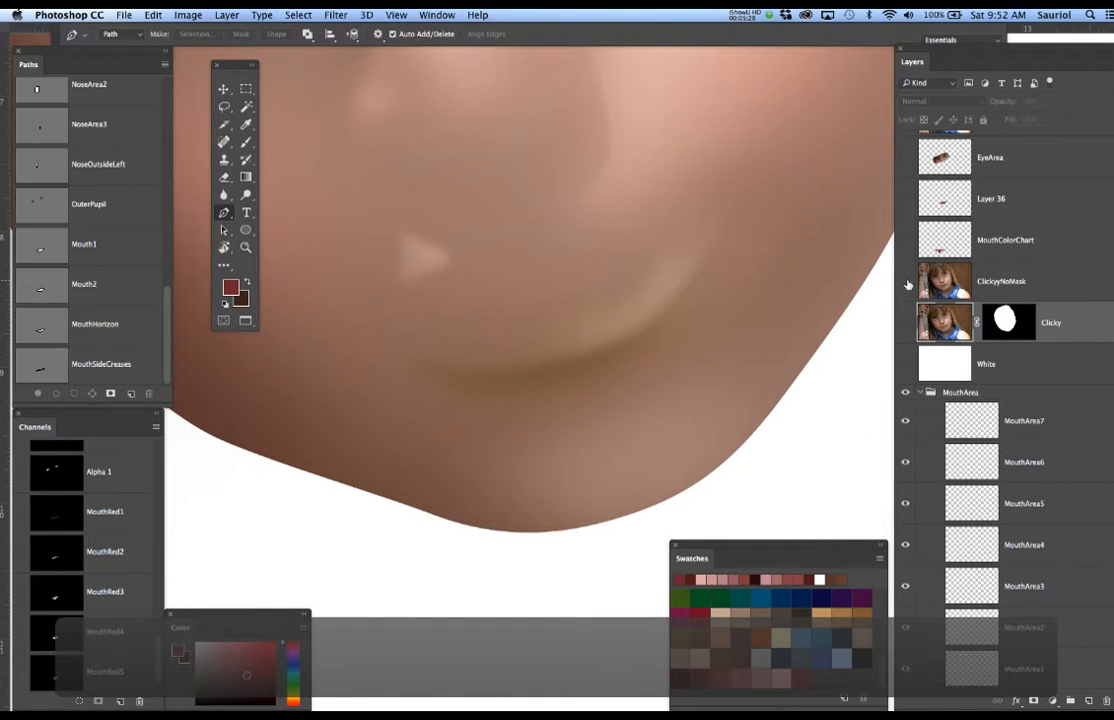
{"action": "left_click", "coordinate": [904, 323]}
{"action": "left_click_drag", "start_coordinate": [740, 353], "coordinate": [707, 260]}
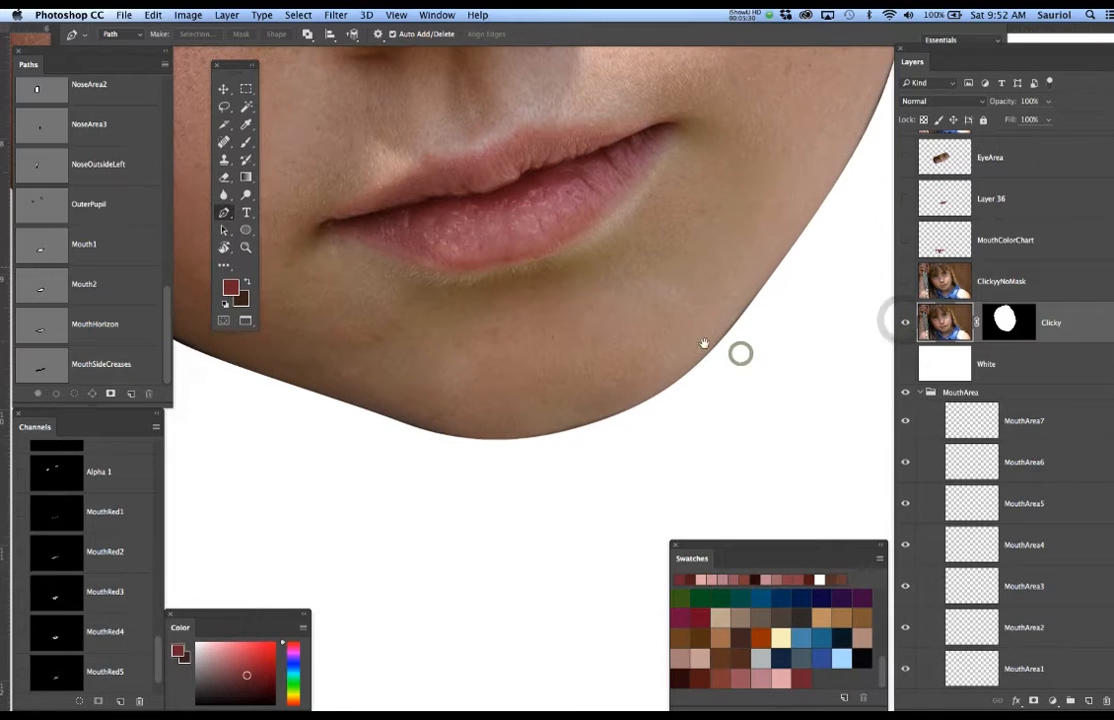
{"action": "left_click", "coordinate": [705, 342], "text": "alt"}
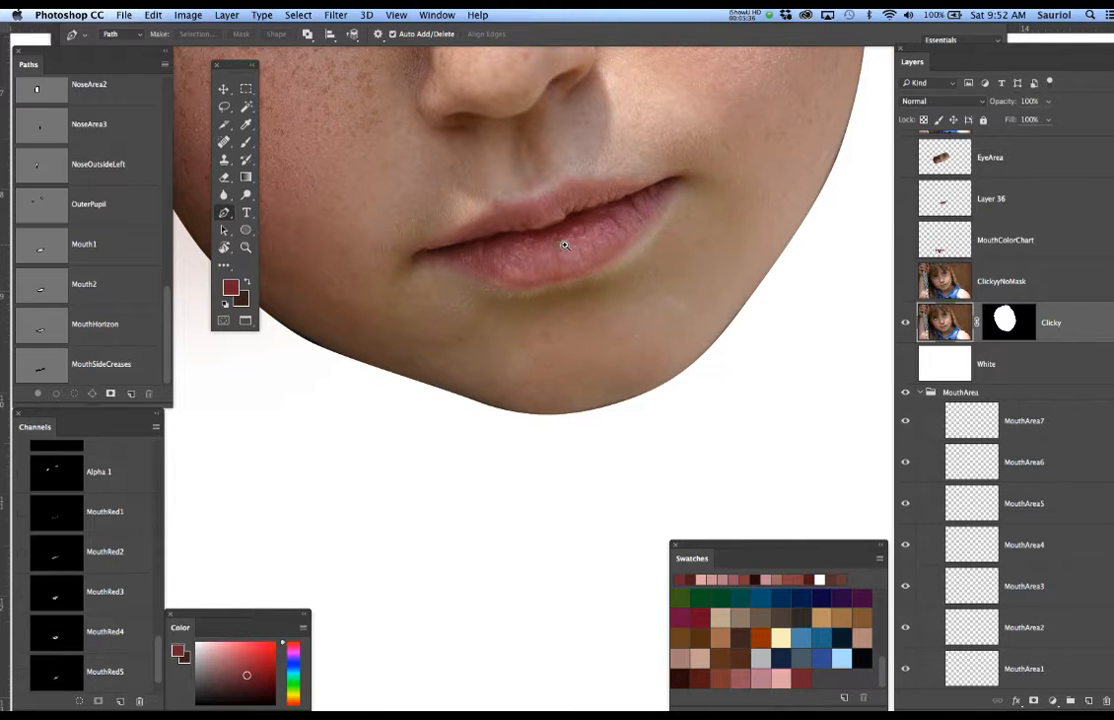
{"action": "left_click", "coordinate": [565, 245]}
{"action": "left_click_drag", "start_coordinate": [552, 244], "coordinate": [635, 222]}
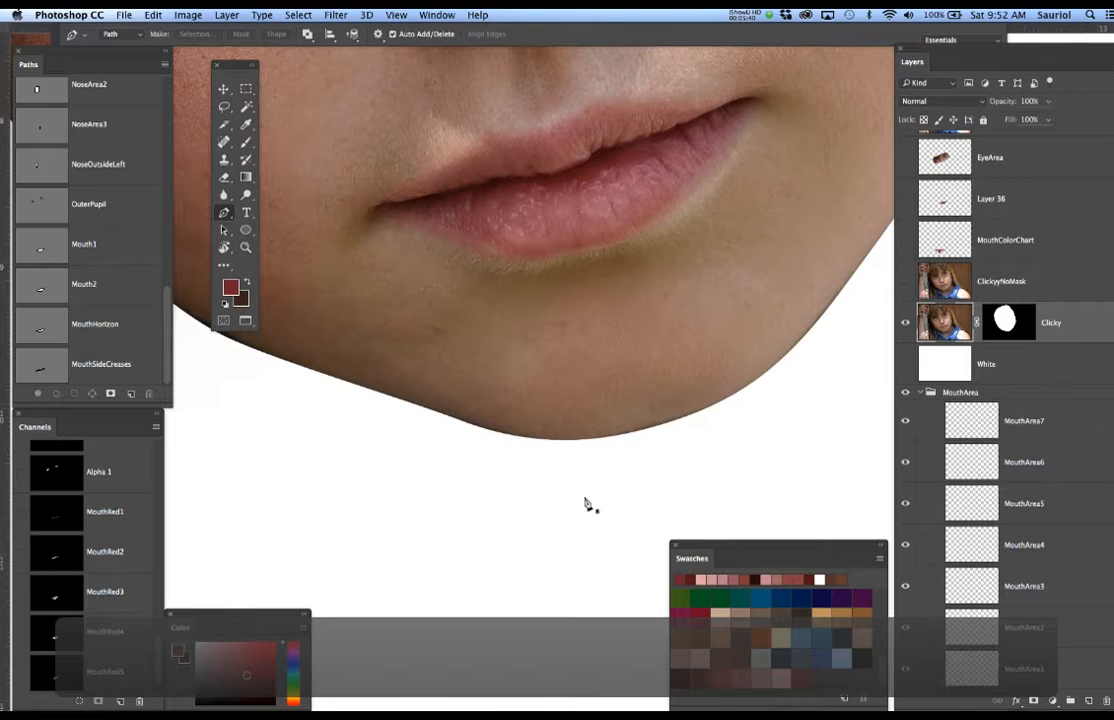
Reposition the Swatches panel slightly higher and display the MouthColorChart layer below the chin.
{"action": "left_click_drag", "start_coordinate": [731, 546], "coordinate": [727, 497]}
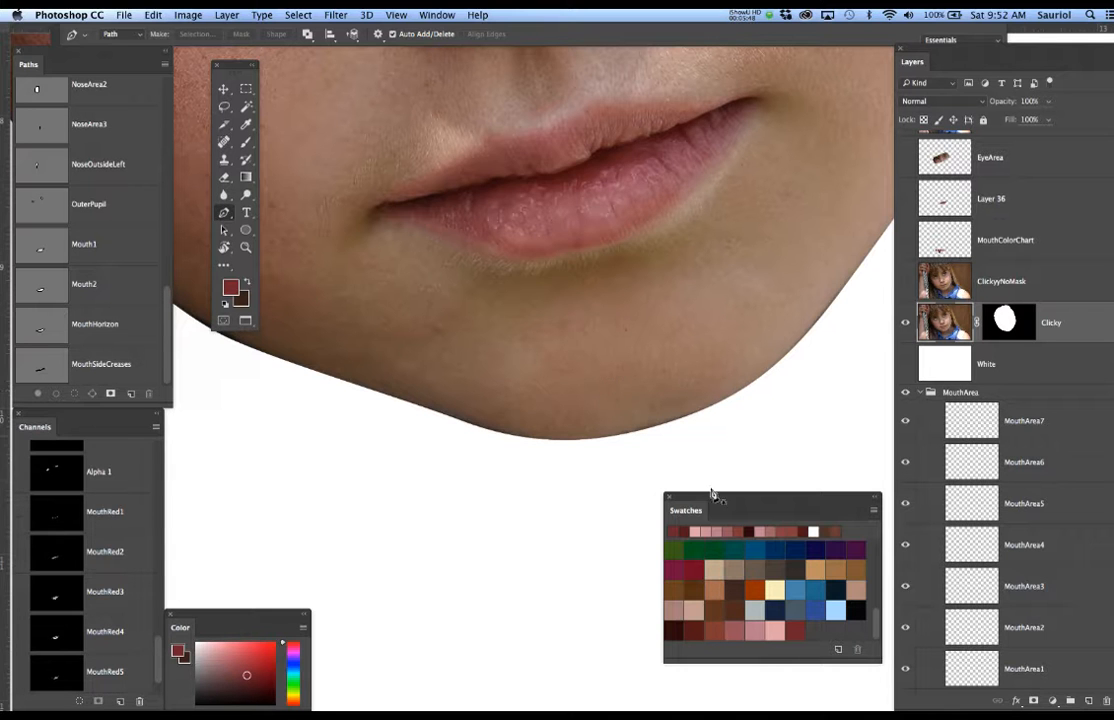
{"action": "left_click_drag", "start_coordinate": [716, 500], "coordinate": [728, 510]}
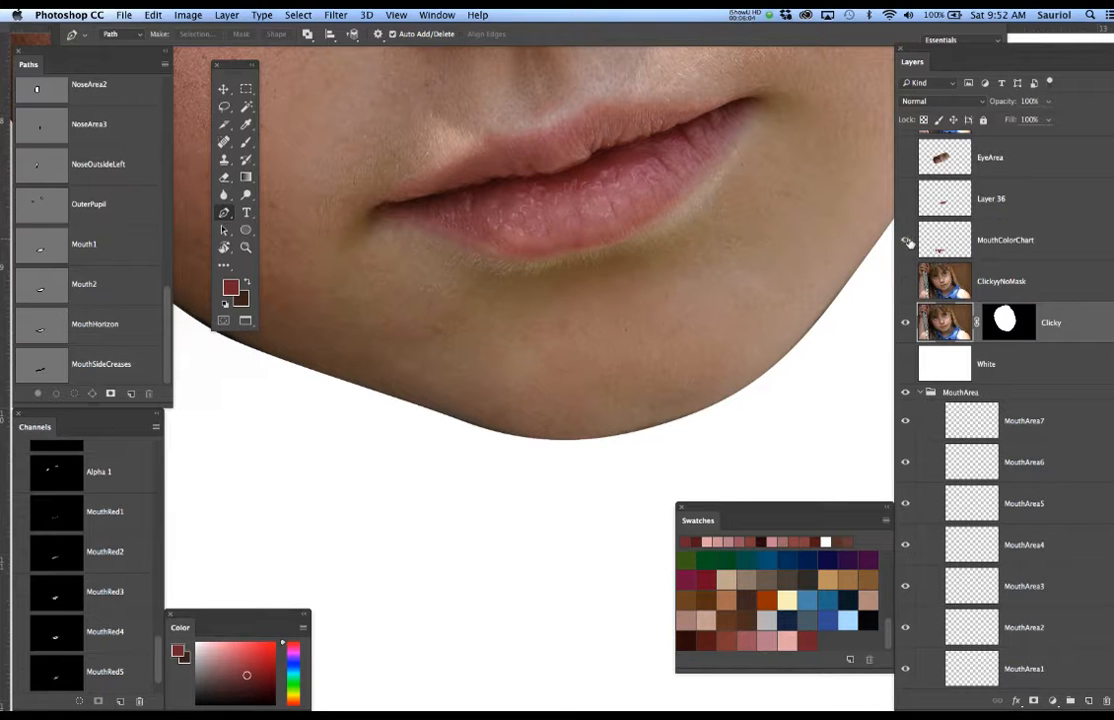
{"action": "left_click", "coordinate": [905, 240]}
{"action": "left_click_drag", "start_coordinate": [709, 343], "coordinate": [745, 270]}
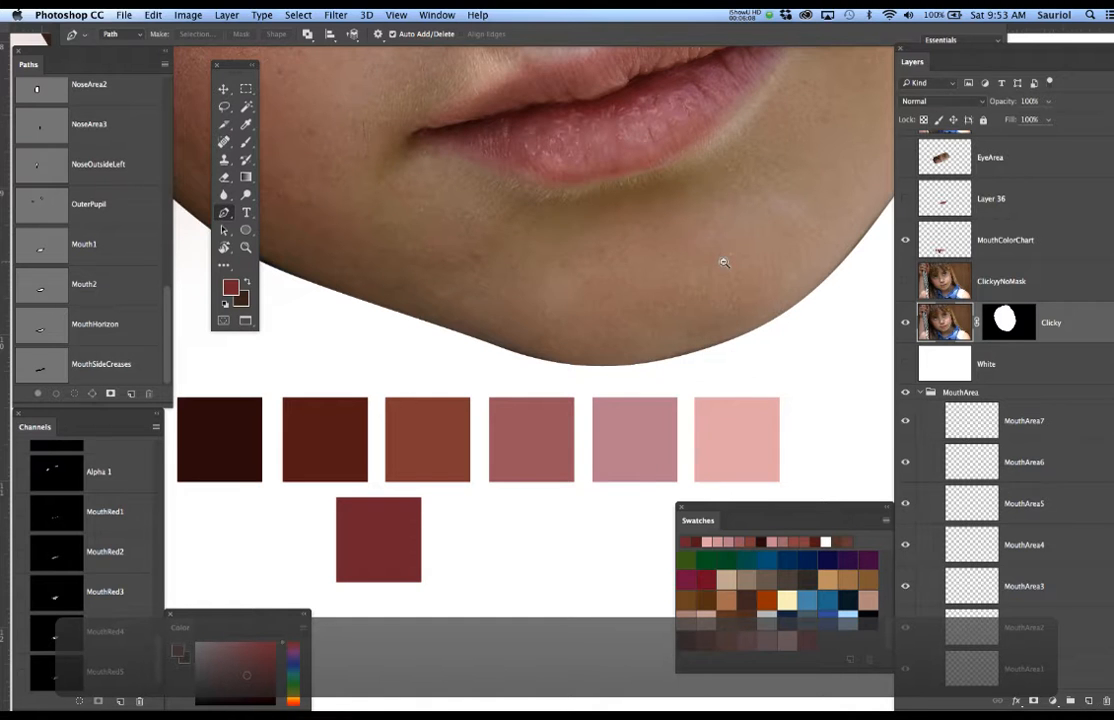
{"action": "left_click", "coordinate": [724, 262], "text": "alt"}
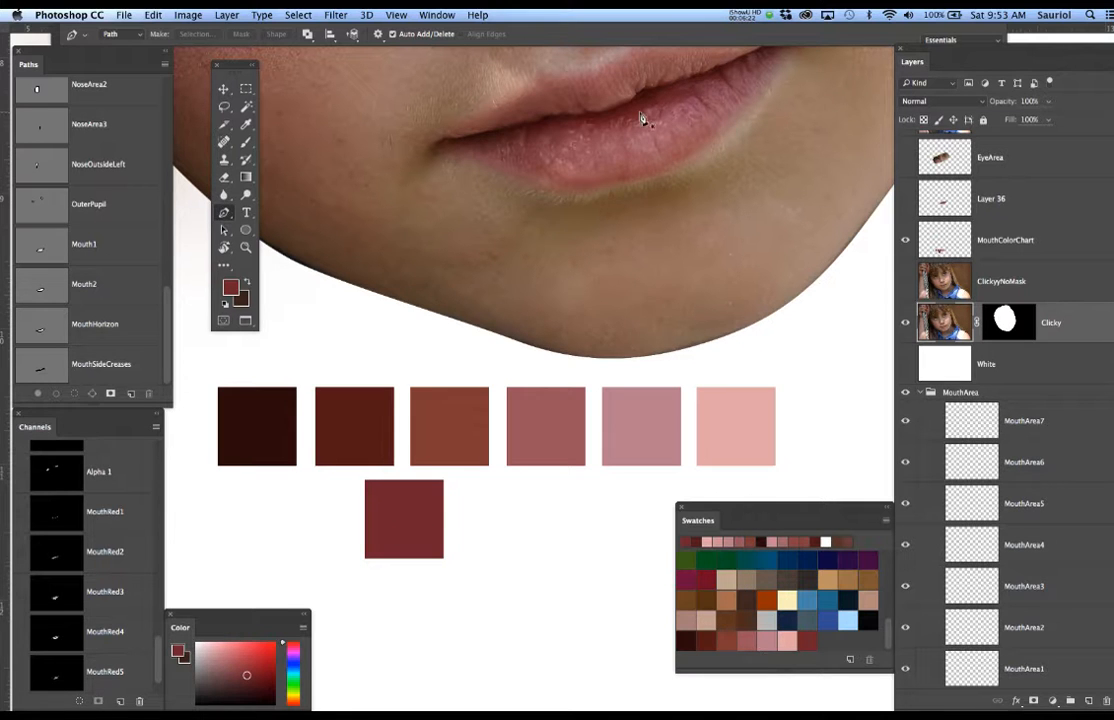
Activate the Move tool and shift the floating tools palette slightly away from the mouth area.
{"action": "key", "text": "v"}
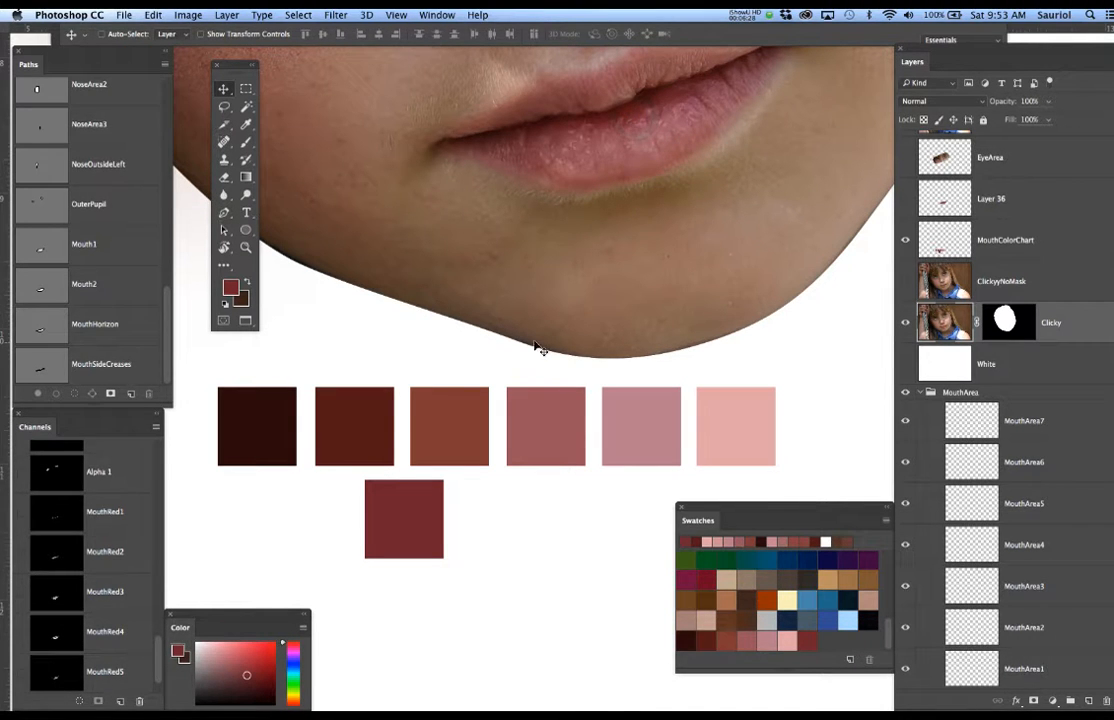
{"action": "key", "text": "space"}
{"action": "left_click_drag", "start_coordinate": [562, 269], "coordinate": [535, 305]}
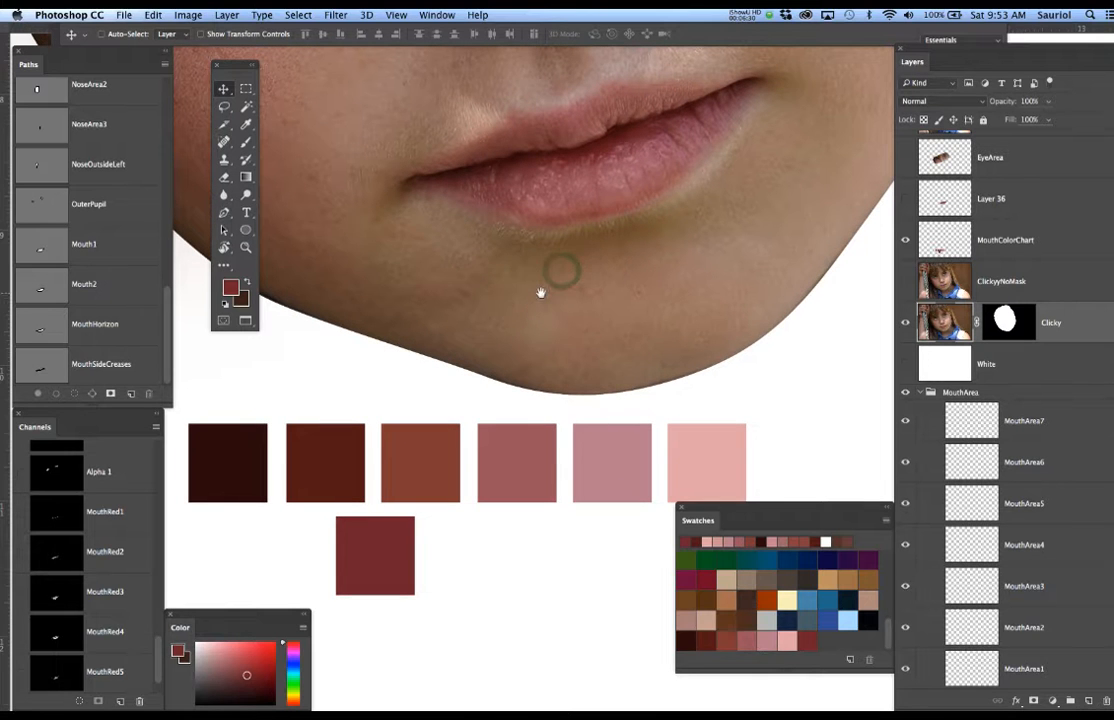
{"action": "left_click_drag", "start_coordinate": [240, 68], "coordinate": [213, 68]}
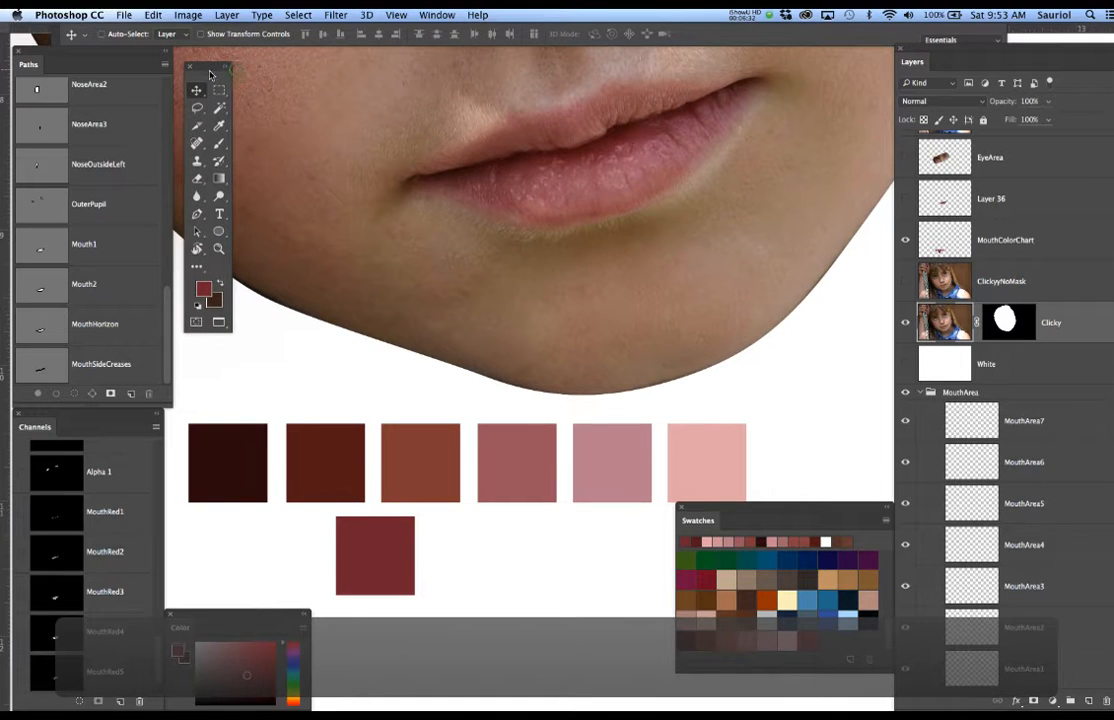
{"action": "key", "text": "space"}
{"action": "left_click_drag", "start_coordinate": [553, 216], "coordinate": [551, 232]}
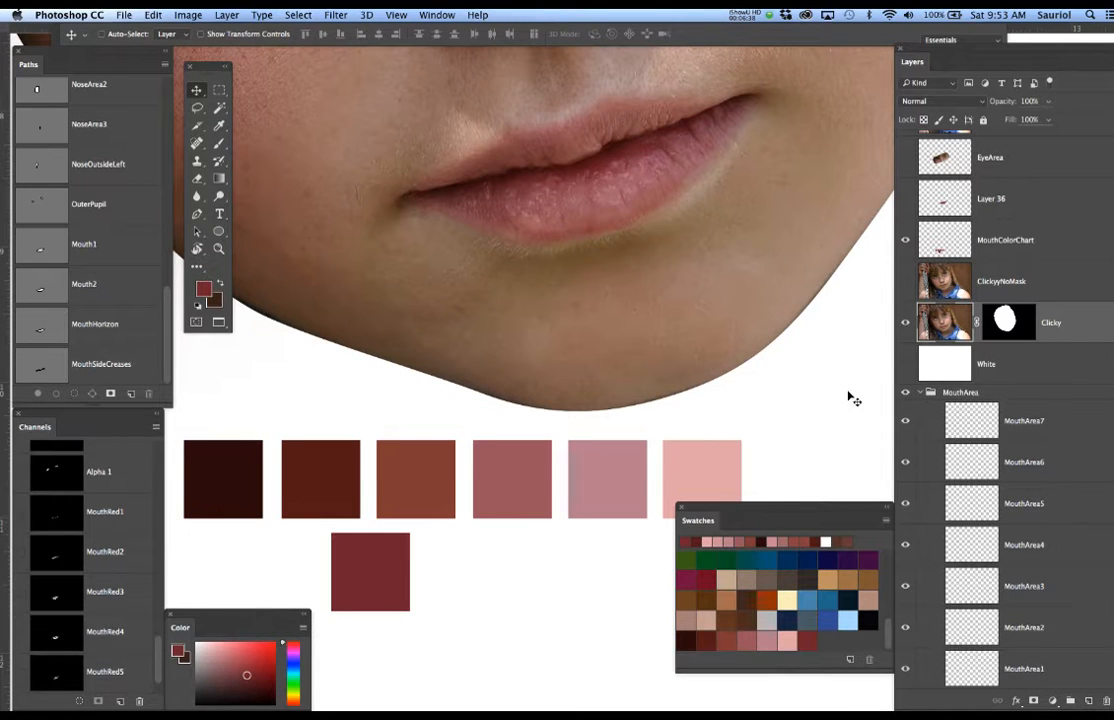
Hide the Clicky layer and show the White and Layer 36 layers to isolate the cut-out lips on white.
{"action": "left_click", "coordinate": [905, 323]}
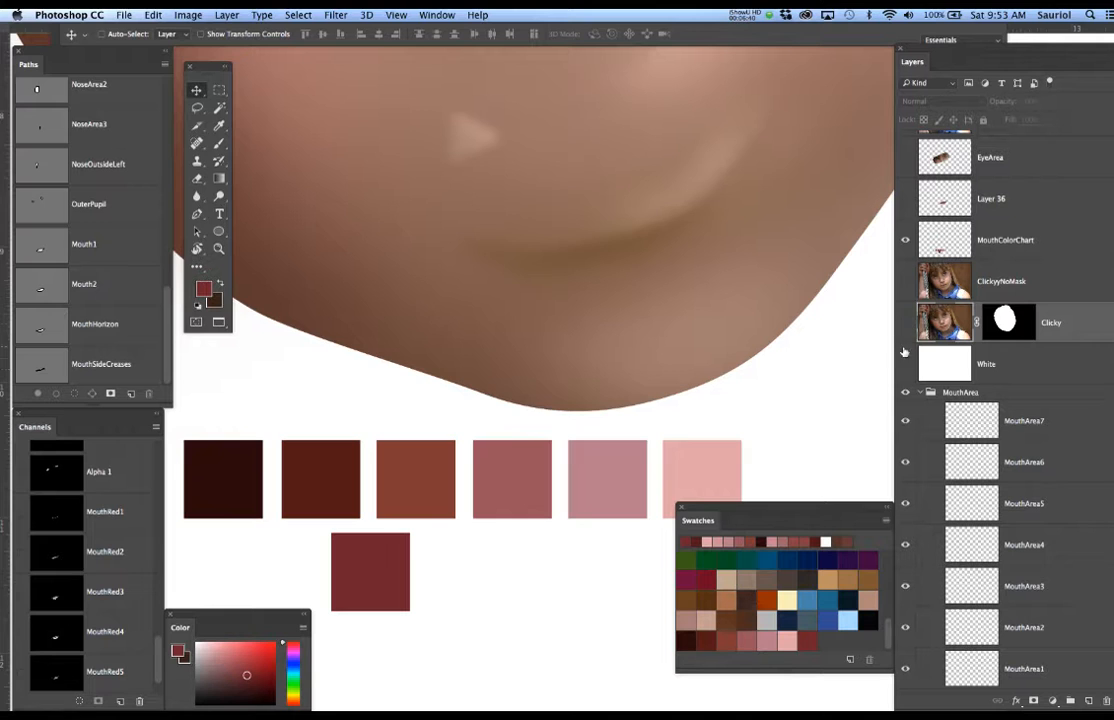
{"action": "left_click", "coordinate": [906, 366]}
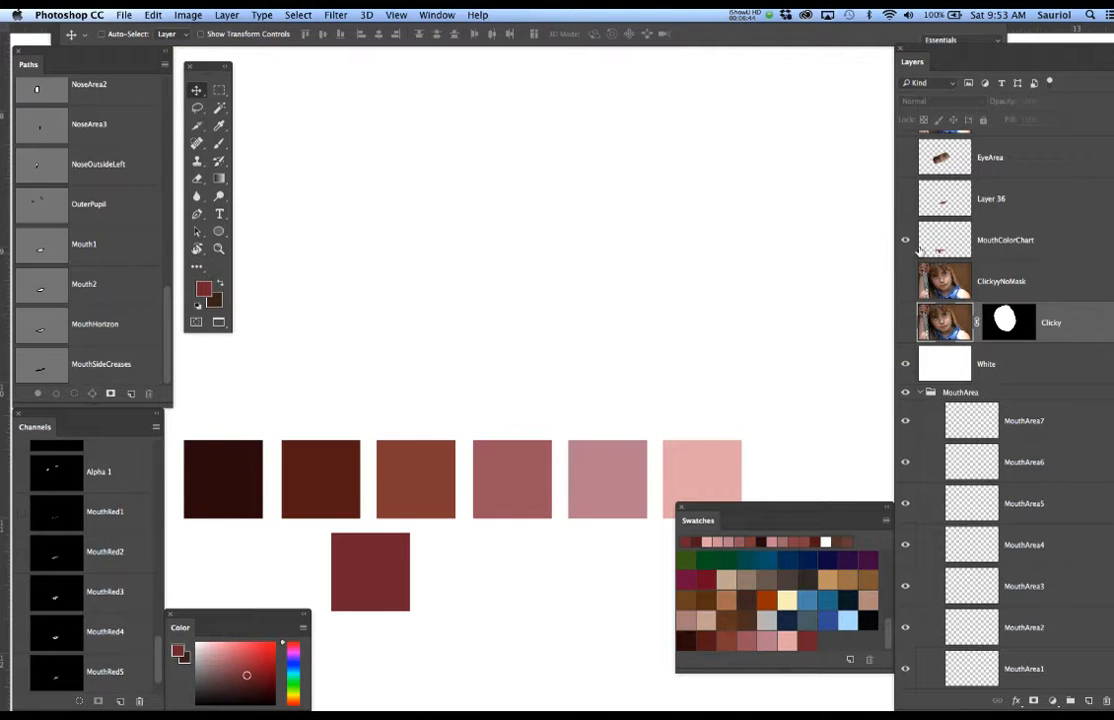
{"action": "left_click", "coordinate": [906, 199]}
{"action": "left_click_drag", "start_coordinate": [652, 257], "coordinate": [614, 314]}
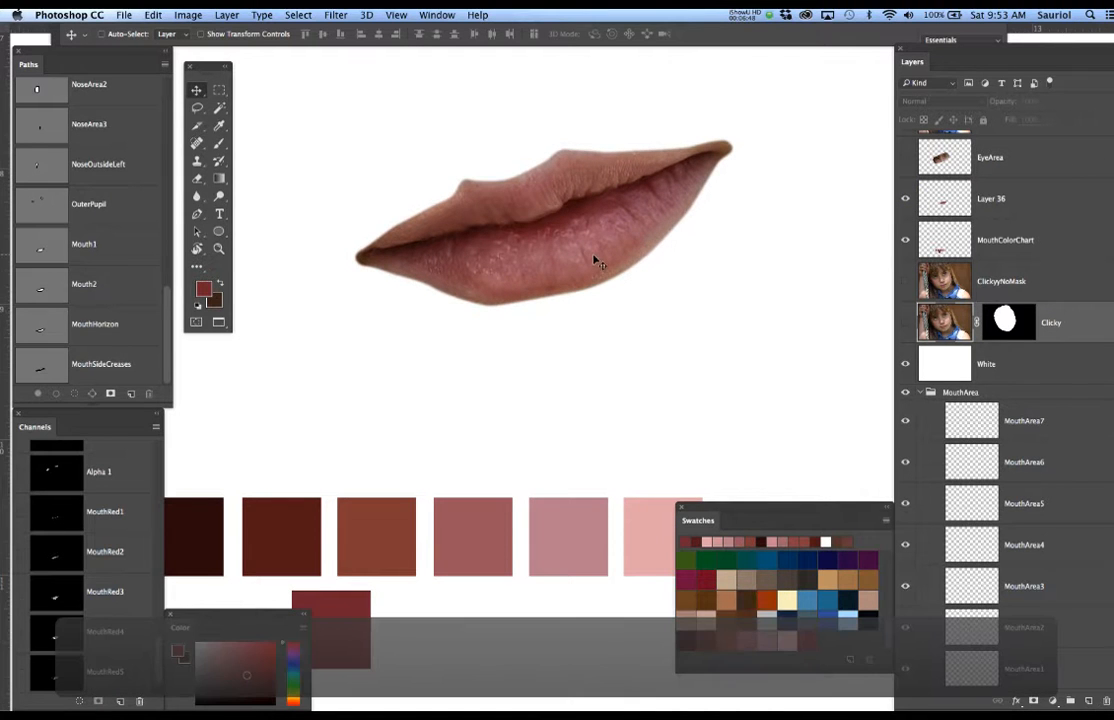
Make MouthColorChart the active layer and load the Mouth1 path as a selection around the lips.
{"action": "left_click", "coordinate": [1020, 251]}
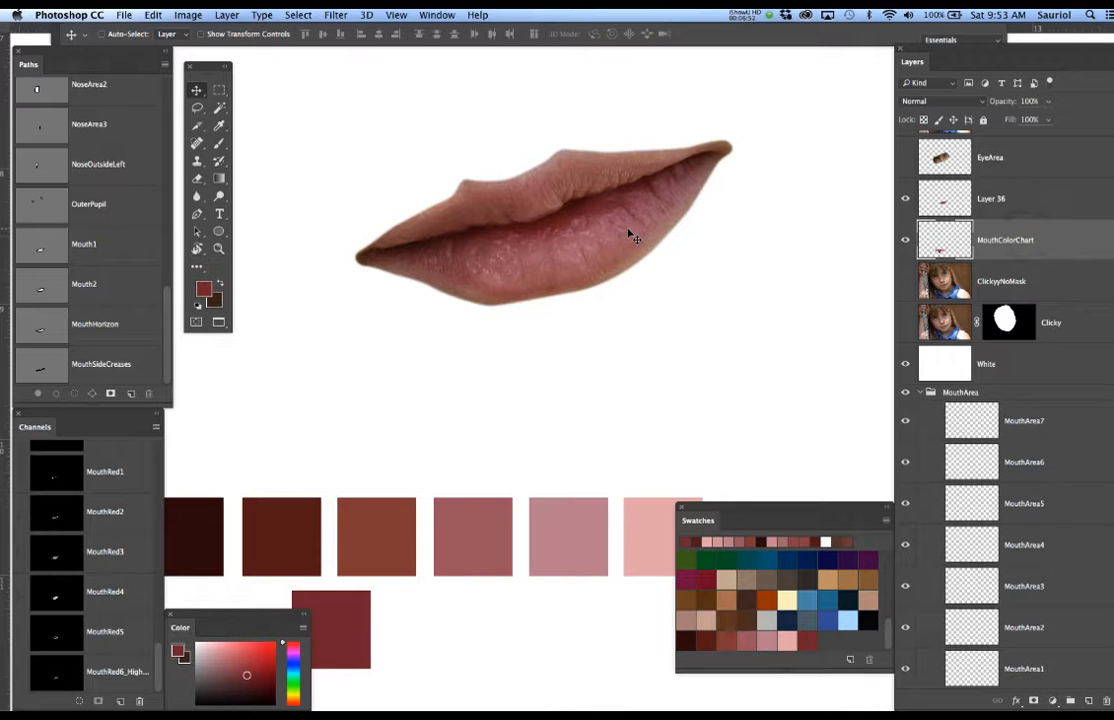
{"action": "left_click", "coordinate": [52, 249], "text": "super"}
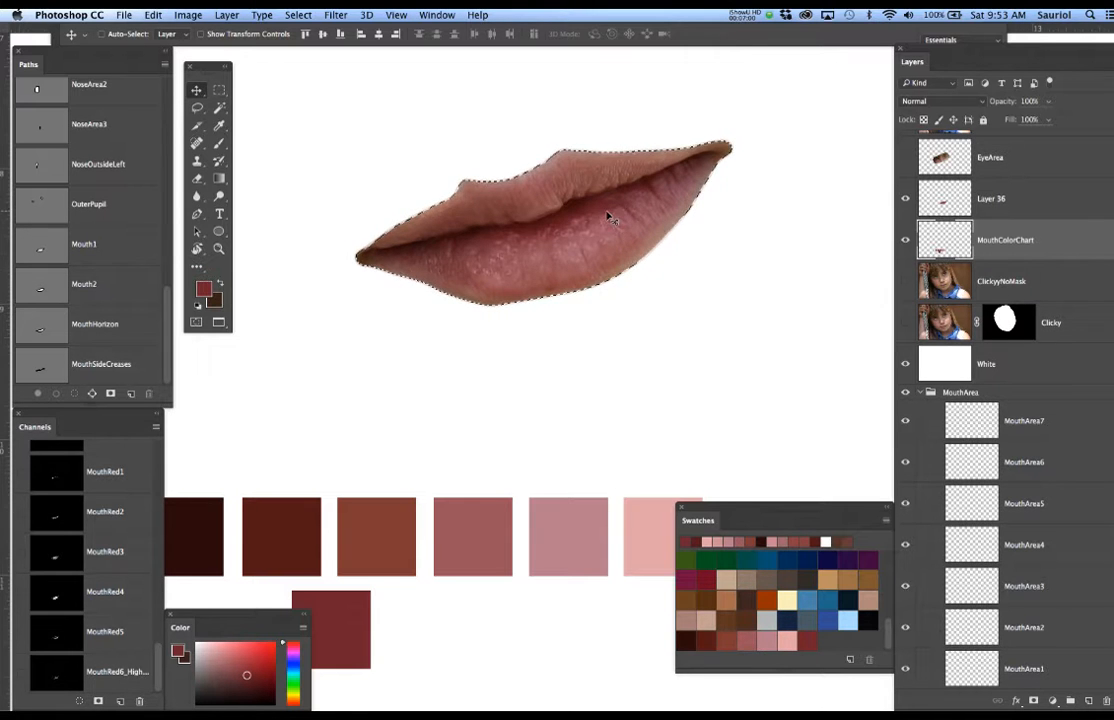
{"action": "left_click_drag", "start_coordinate": [643, 246], "coordinate": [638, 268]}
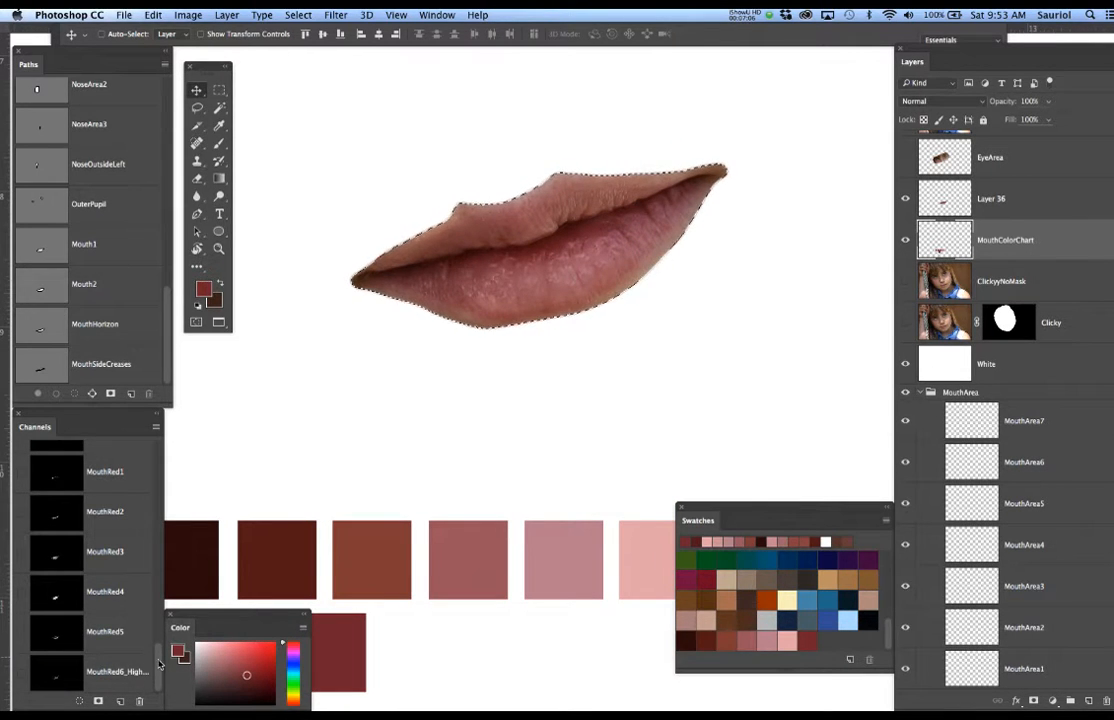
Inspect the MouthRed1 alpha channel on its own and return to the RGB composite view.
{"action": "scroll", "coordinate": [104, 510], "scroll_direction": "up", "scroll_amount": 1}
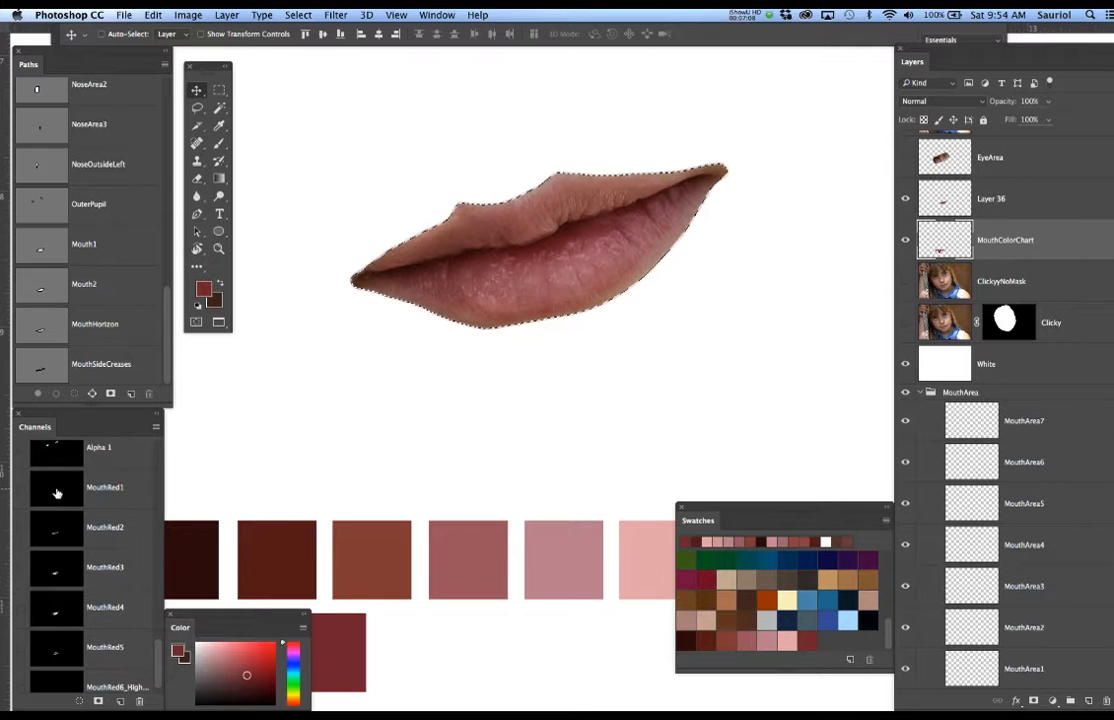
{"action": "left_click", "coordinate": [57, 493]}
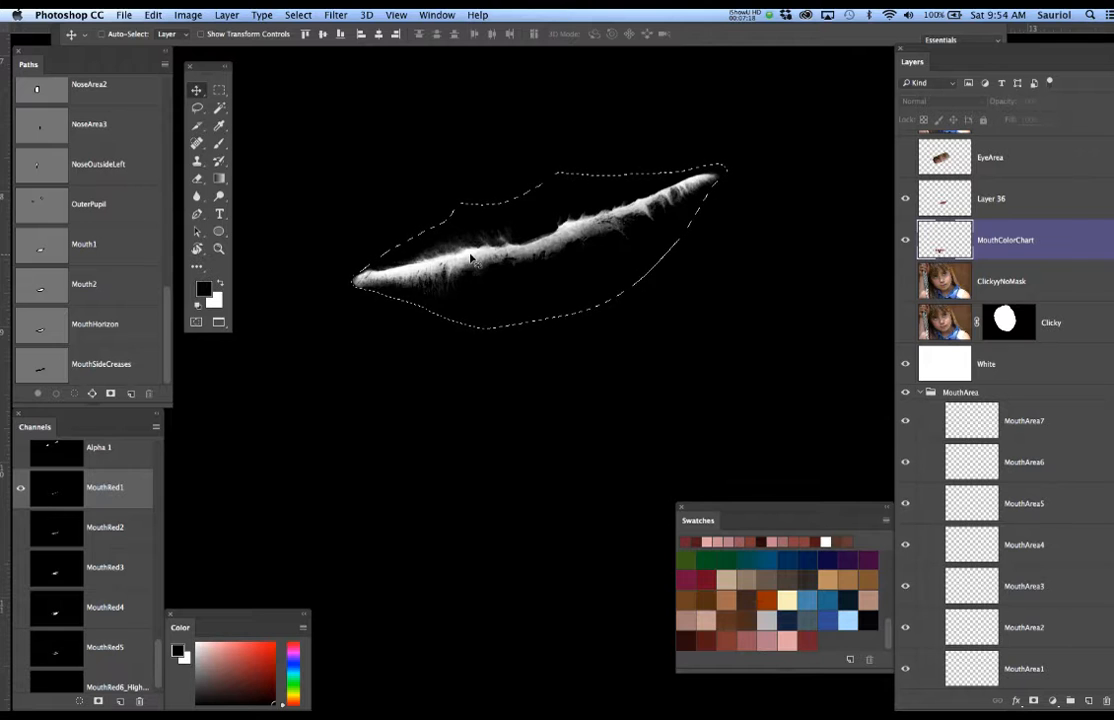
{"action": "left_click_drag", "start_coordinate": [155, 652], "coordinate": [161, 442]}
{"action": "left_click", "coordinate": [115, 462]}
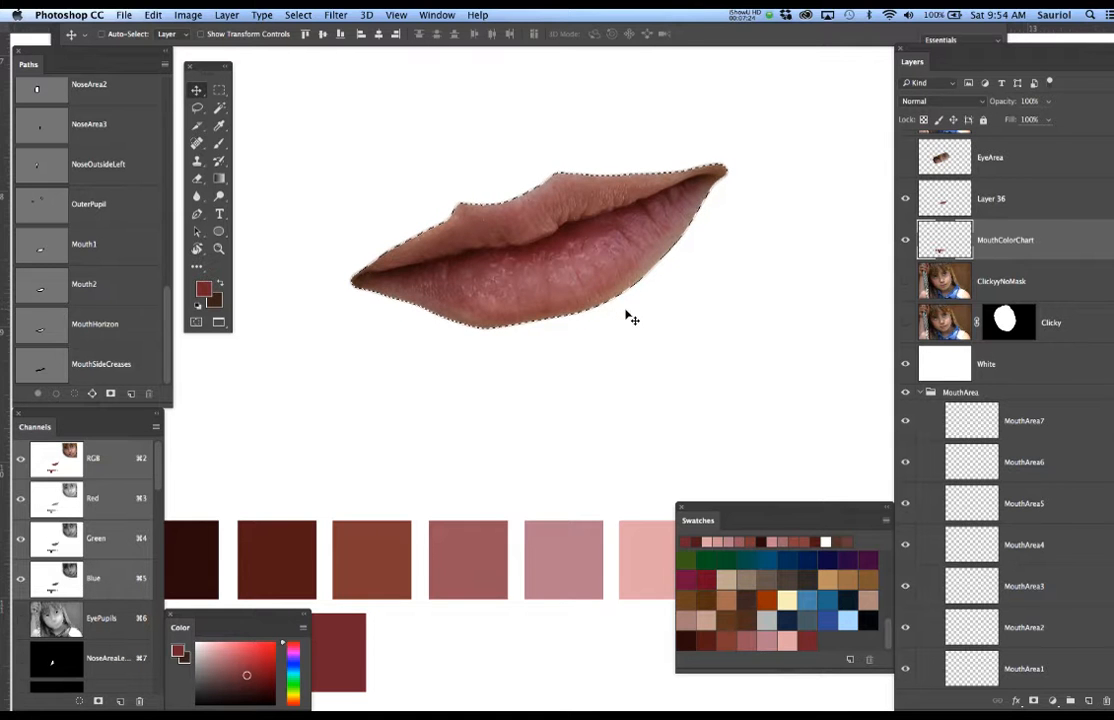
Examine the cut-out lips up close and compare their tones with the squares of the mouth color chart.
{"action": "left_click_drag", "start_coordinate": [590, 278], "coordinate": [652, 319]}
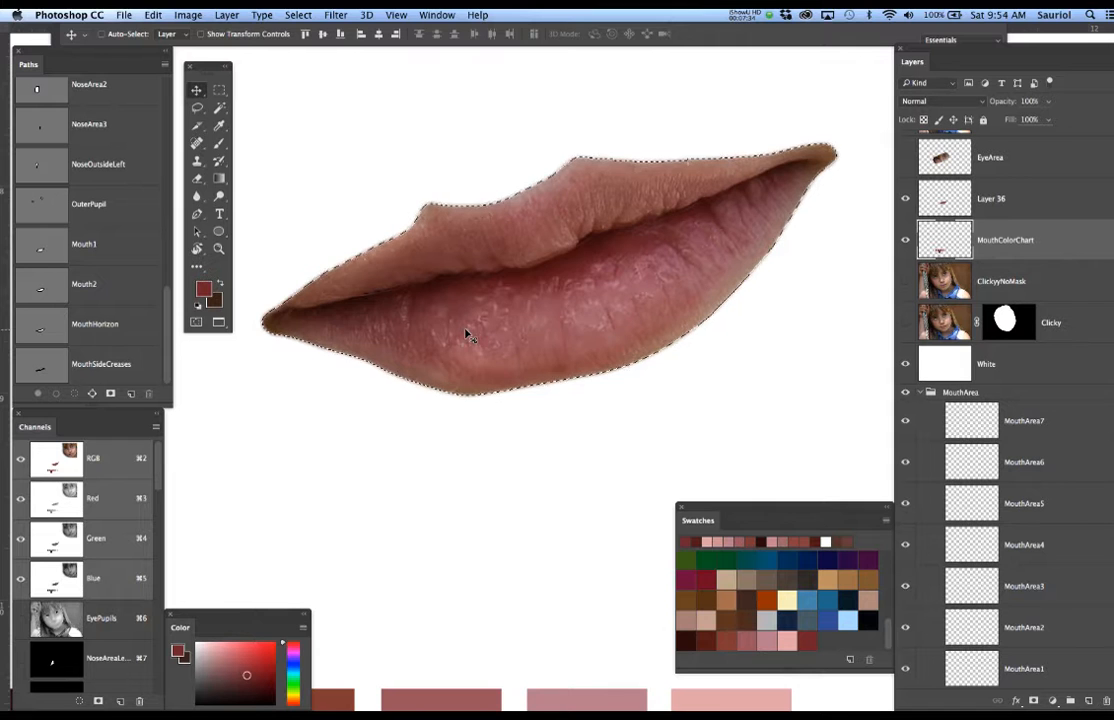
{"action": "left_click_drag", "start_coordinate": [560, 440], "coordinate": [568, 210]}
{"action": "left_click_drag", "start_coordinate": [555, 353], "coordinate": [638, 272]}
{"action": "left_click_drag", "start_coordinate": [589, 330], "coordinate": [652, 332]}
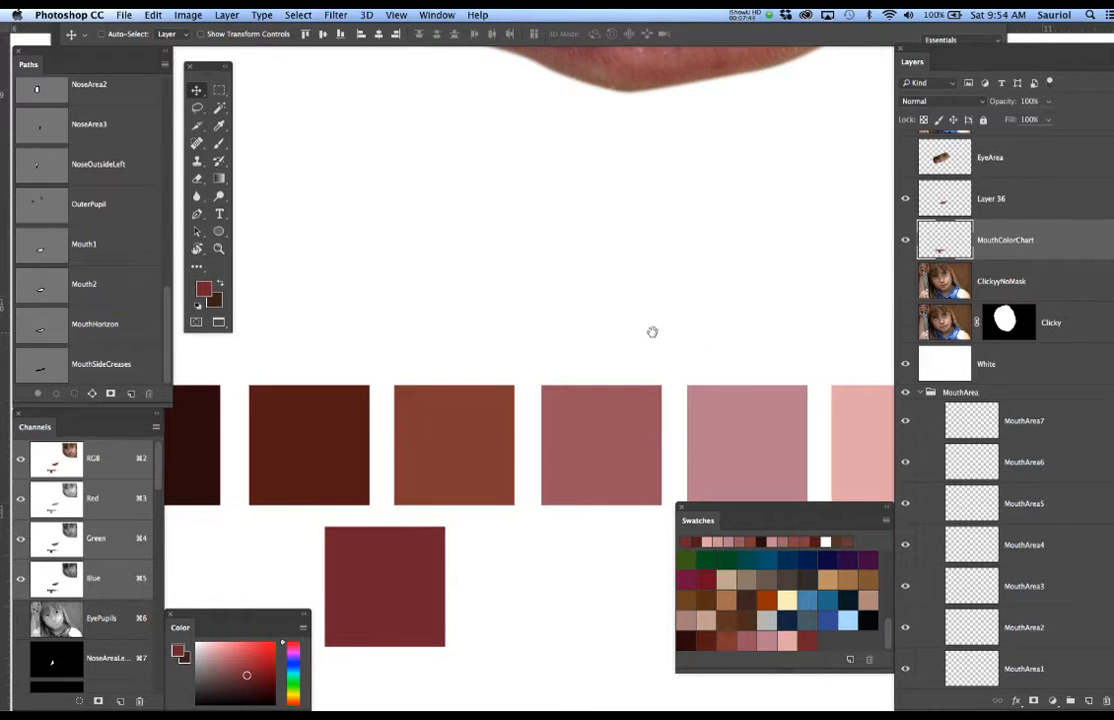
{"action": "mouse_move", "coordinate": [651, 332]}
{"action": "left_mouse_down"}
{"action": "mouse_move", "coordinate": [629, 390]}
{"action": "mouse_move", "coordinate": [639, 351]}
{"action": "left_mouse_up"}
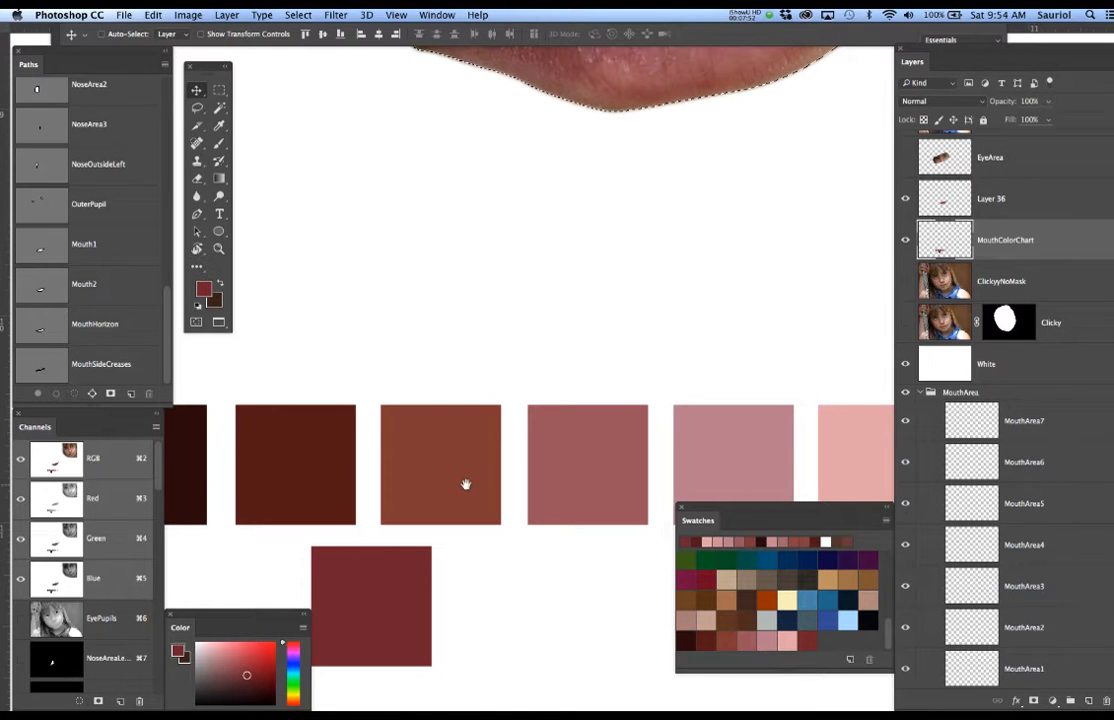
{"action": "left_click_drag", "start_coordinate": [515, 267], "coordinate": [415, 470]}
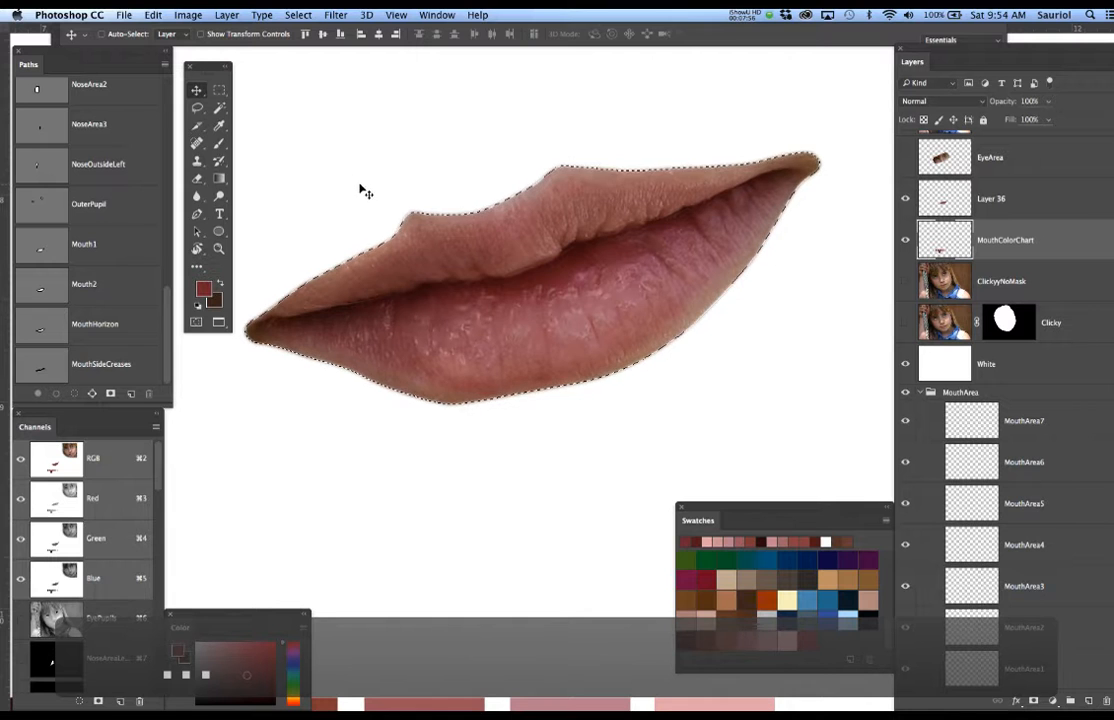
{"action": "left_click_drag", "start_coordinate": [418, 181], "coordinate": [421, 191]}
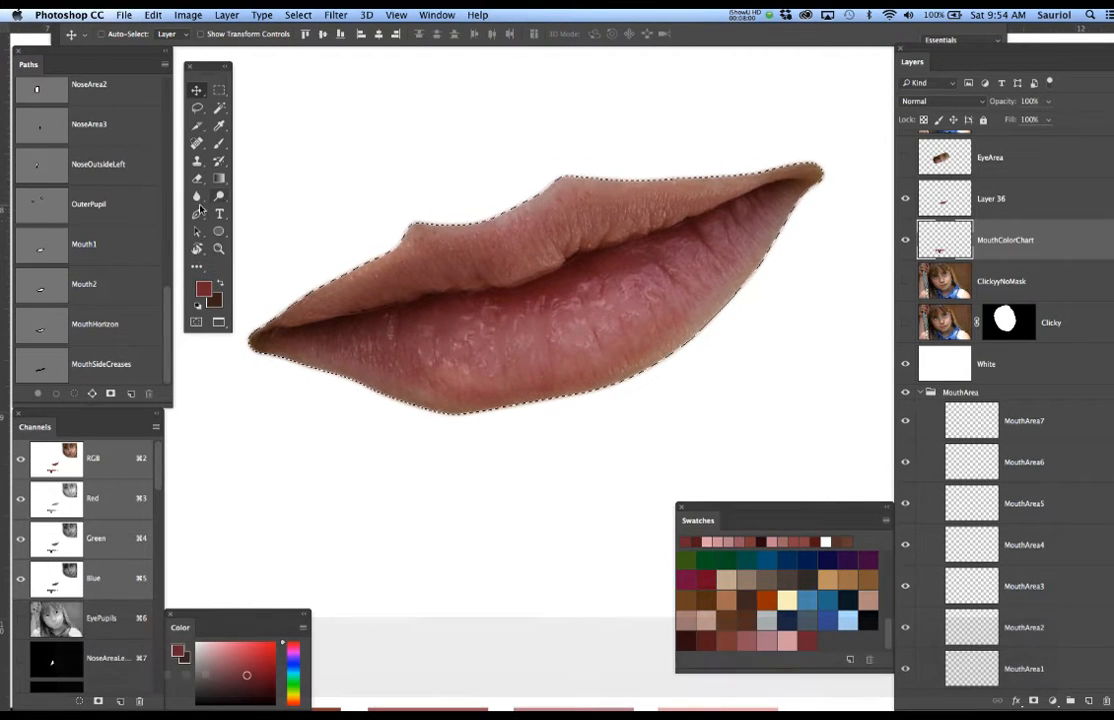
{"action": "mouse_move", "coordinate": [216, 66]}
{"action": "left_mouse_down"}
{"action": "mouse_move", "coordinate": [217, 93]}
{"action": "mouse_move", "coordinate": [215, 68]}
{"action": "left_mouse_up"}
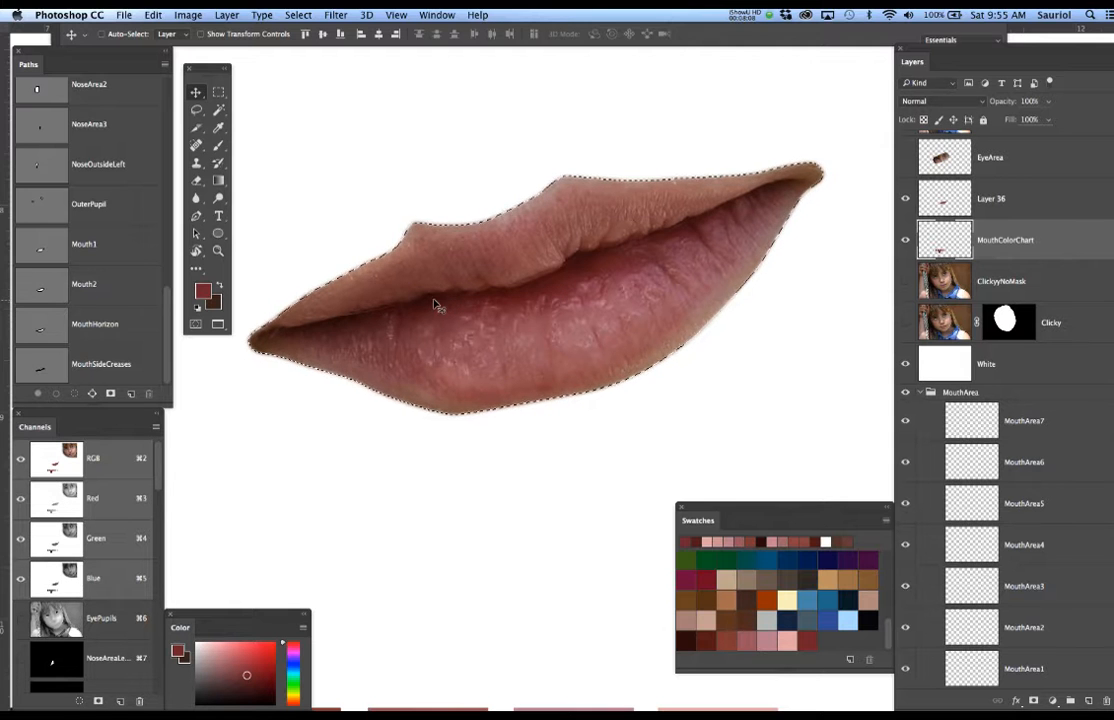
Select the dark line between the lips with Color Range, sampling its darkest red at a Fuzziness of 83.
{"action": "left_click", "coordinate": [297, 14]}
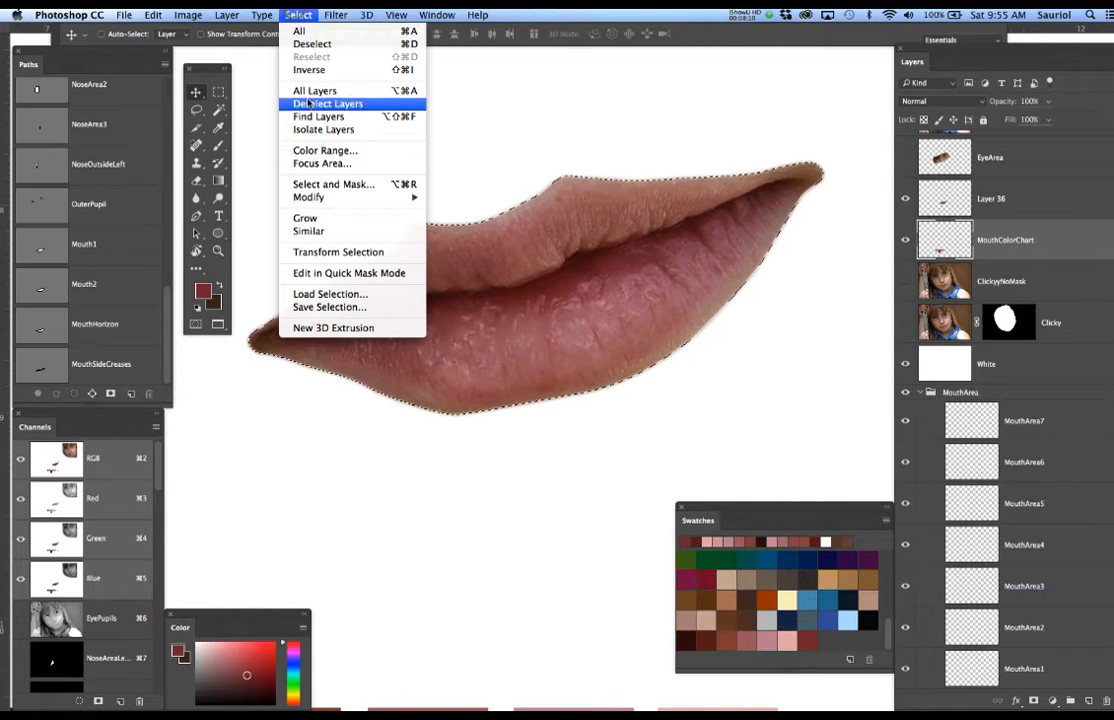
{"action": "left_click", "coordinate": [317, 152]}
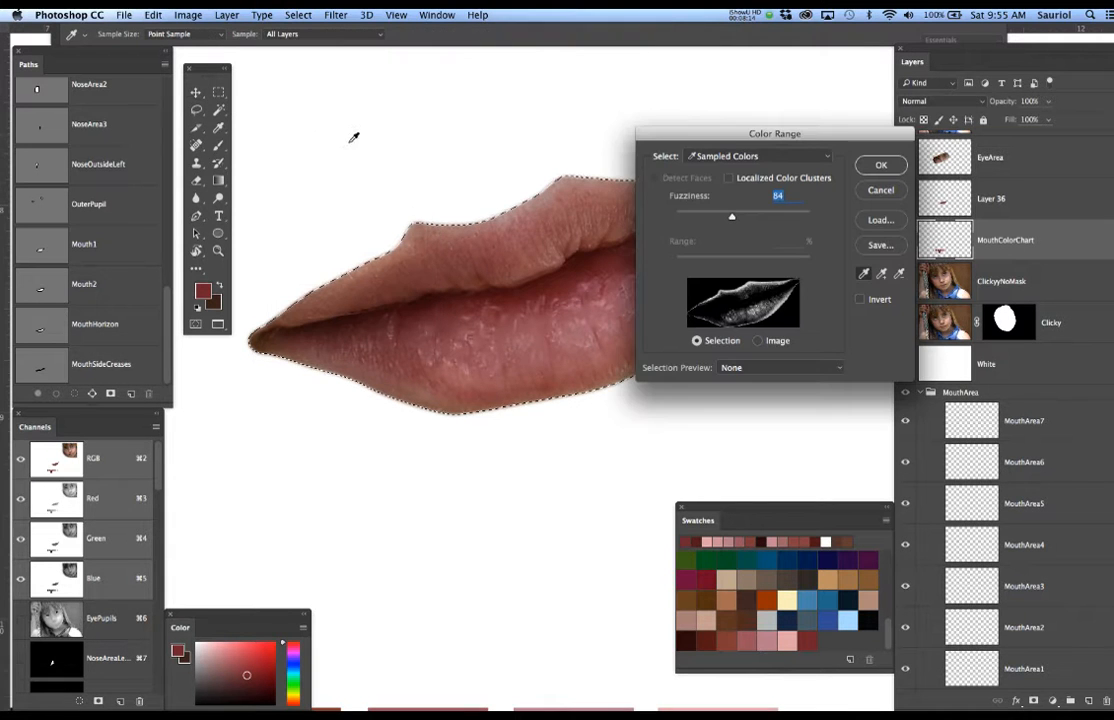
{"action": "left_click_drag", "start_coordinate": [676, 136], "coordinate": [725, 138]}
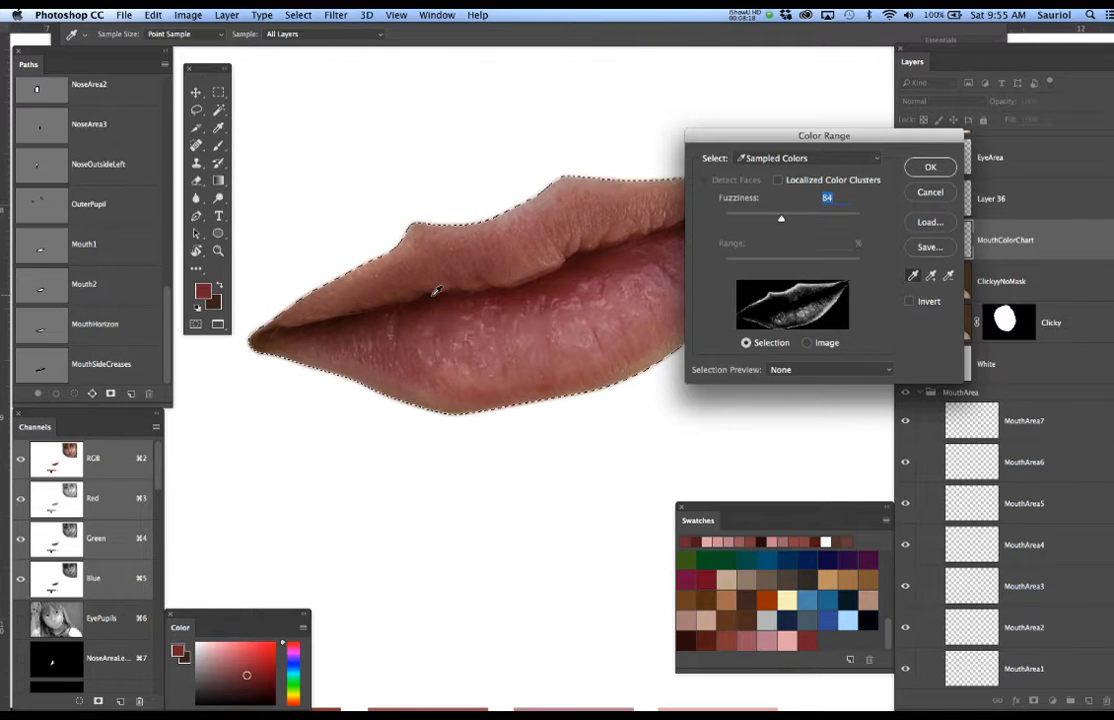
{"action": "left_click", "coordinate": [431, 295]}
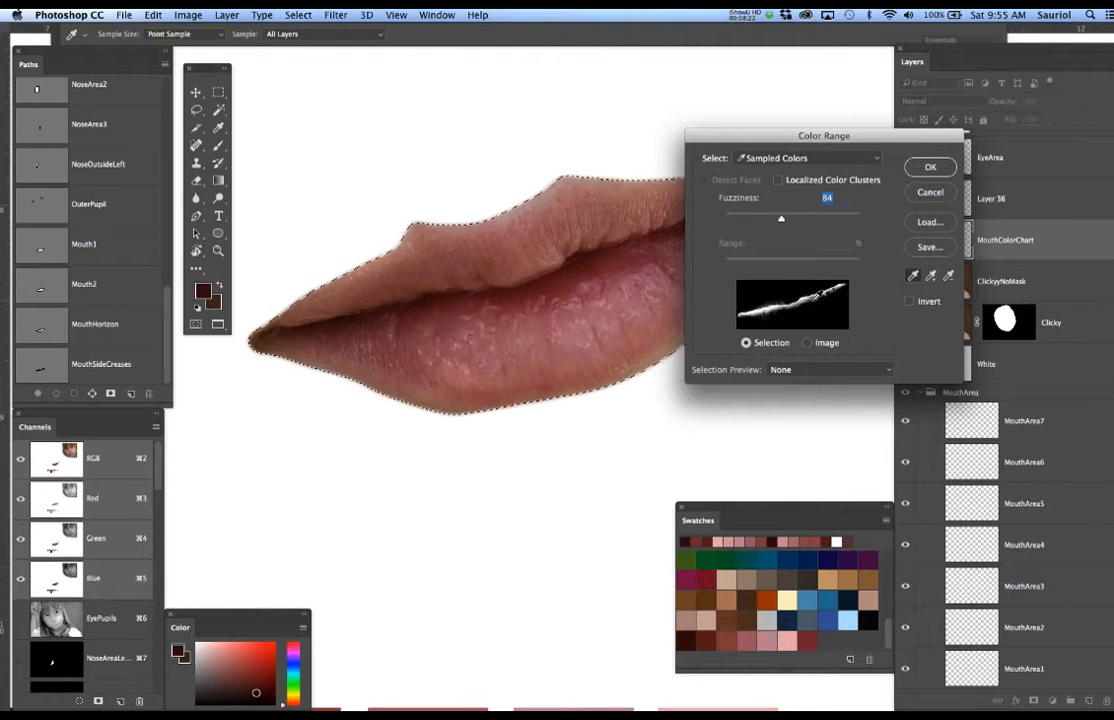
{"action": "left_click_drag", "start_coordinate": [781, 219], "coordinate": [782, 222]}
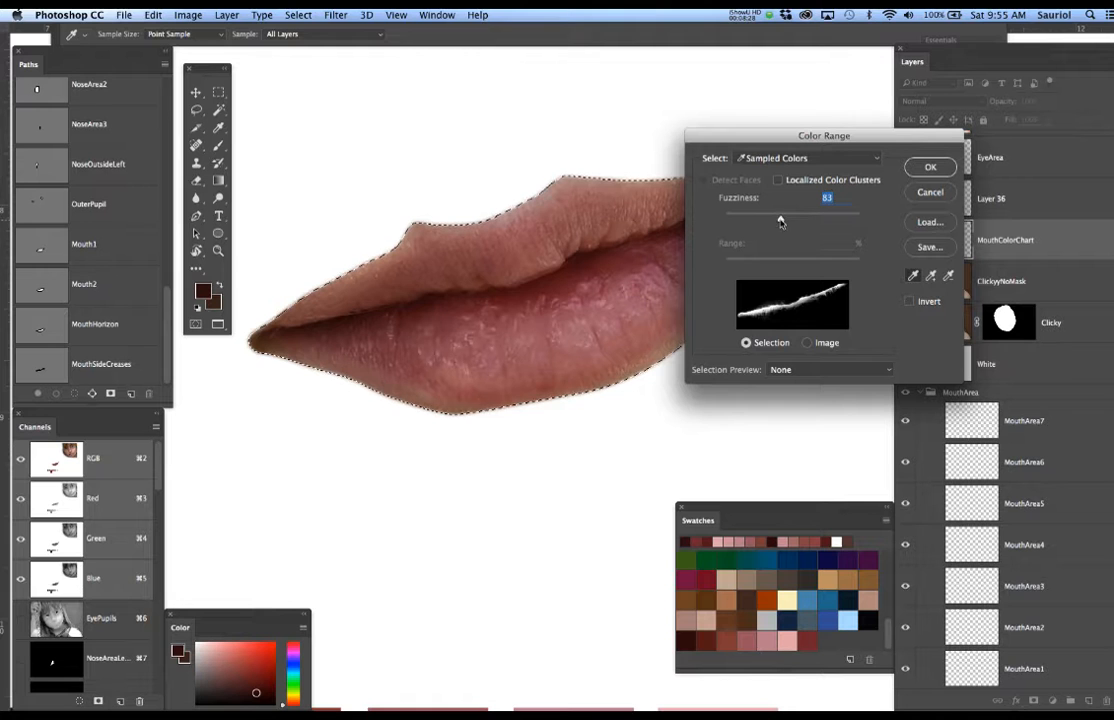
{"action": "left_click", "coordinate": [927, 167]}
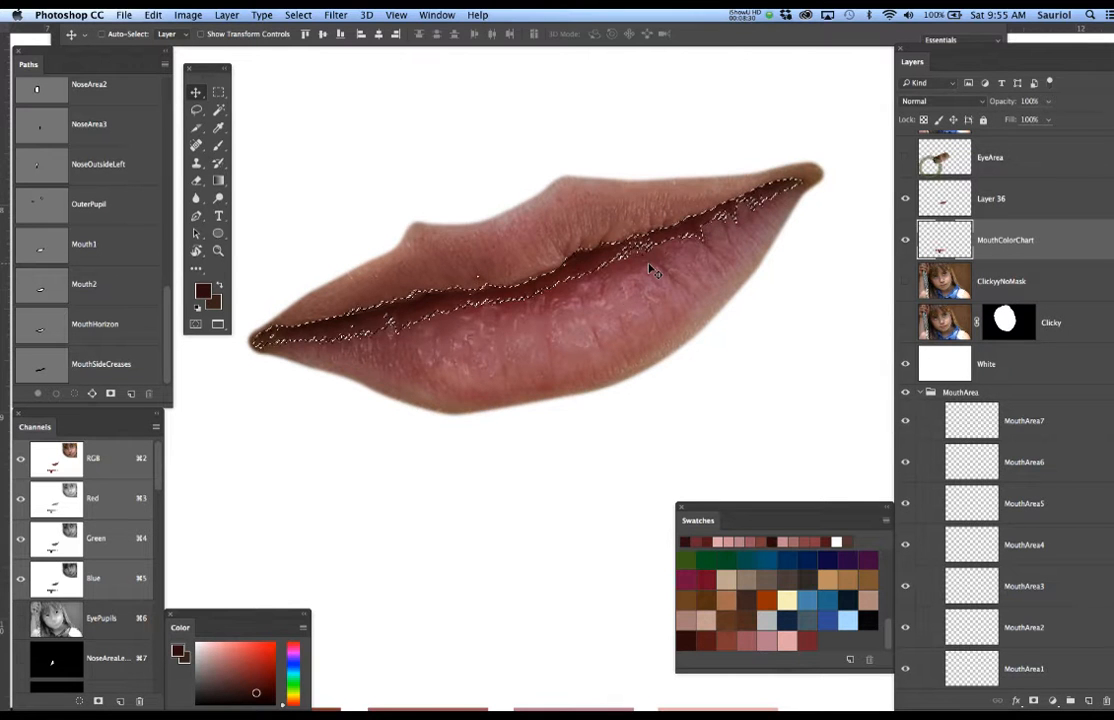
Look up the Save Selection command and review the MouthRed channels in the channel list.
{"action": "left_click", "coordinate": [298, 14]}
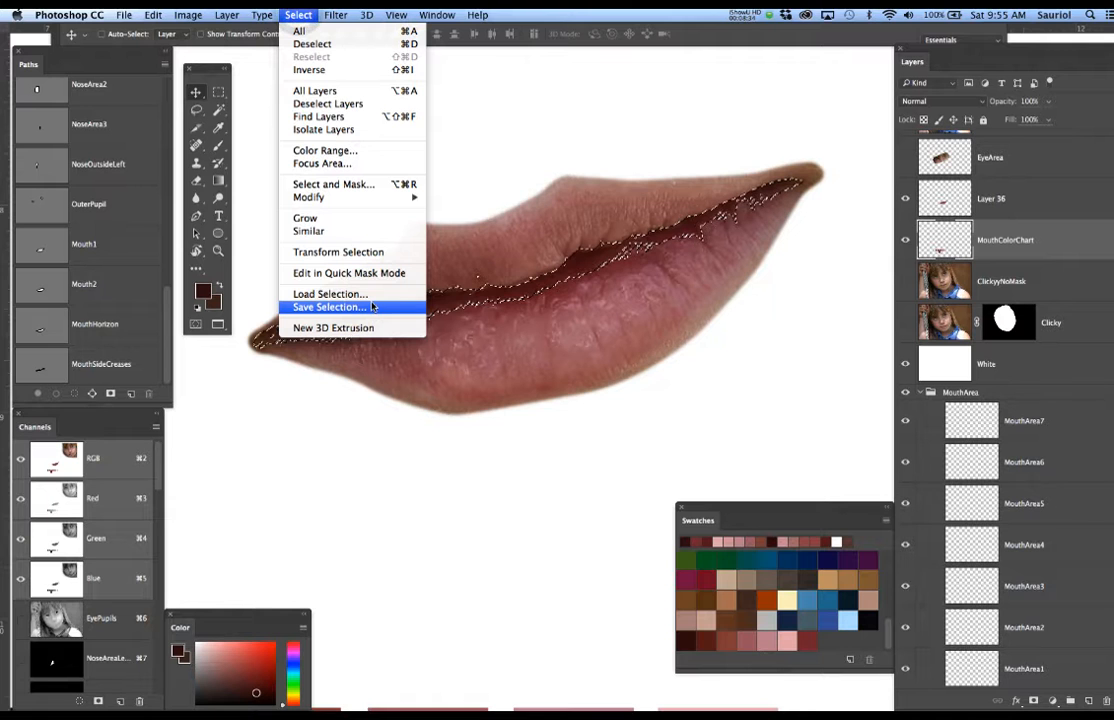
{"action": "left_click", "coordinate": [458, 144]}
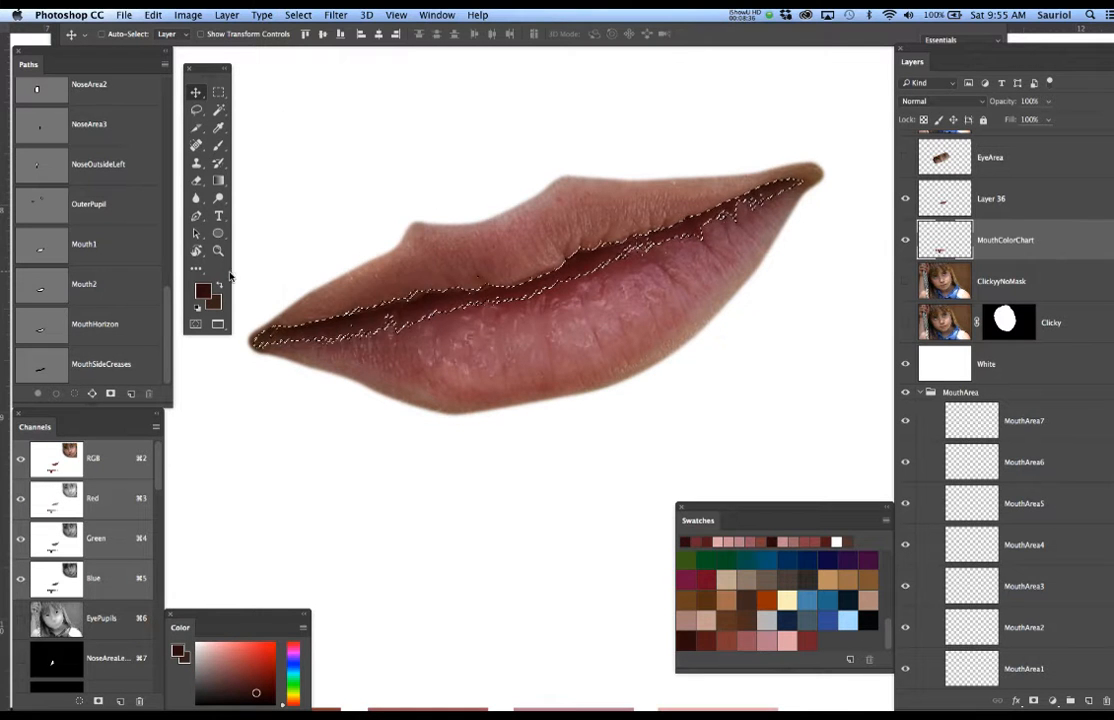
{"action": "left_click_drag", "start_coordinate": [159, 480], "coordinate": [155, 663]}
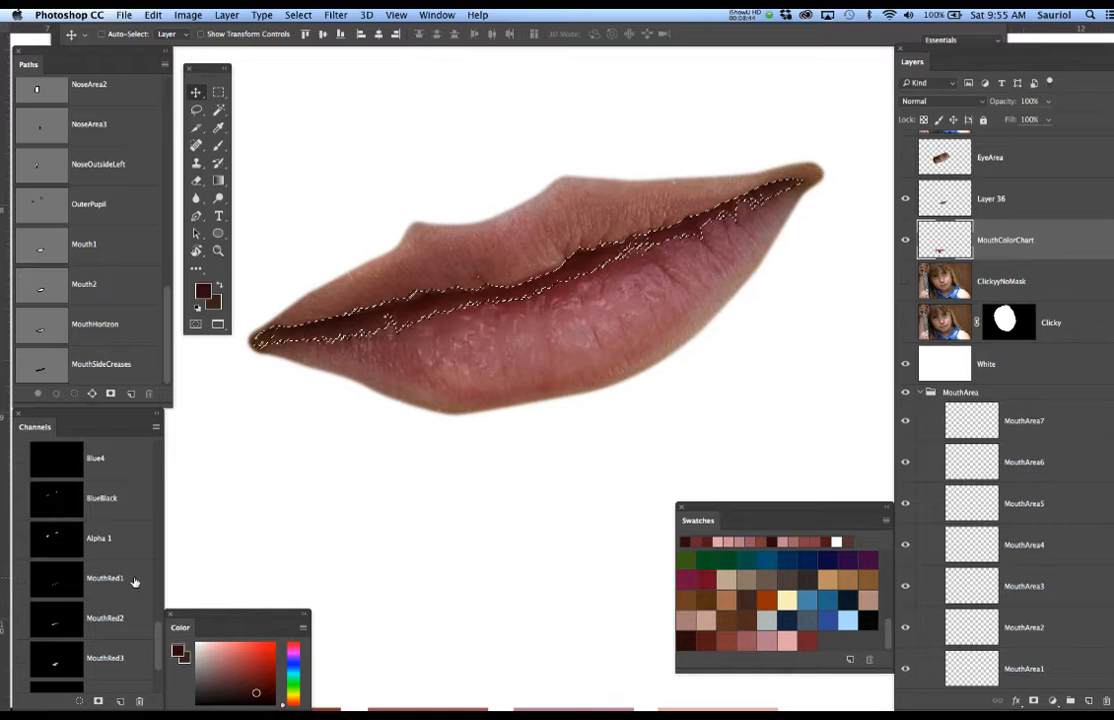
{"action": "left_click", "coordinate": [298, 14]}
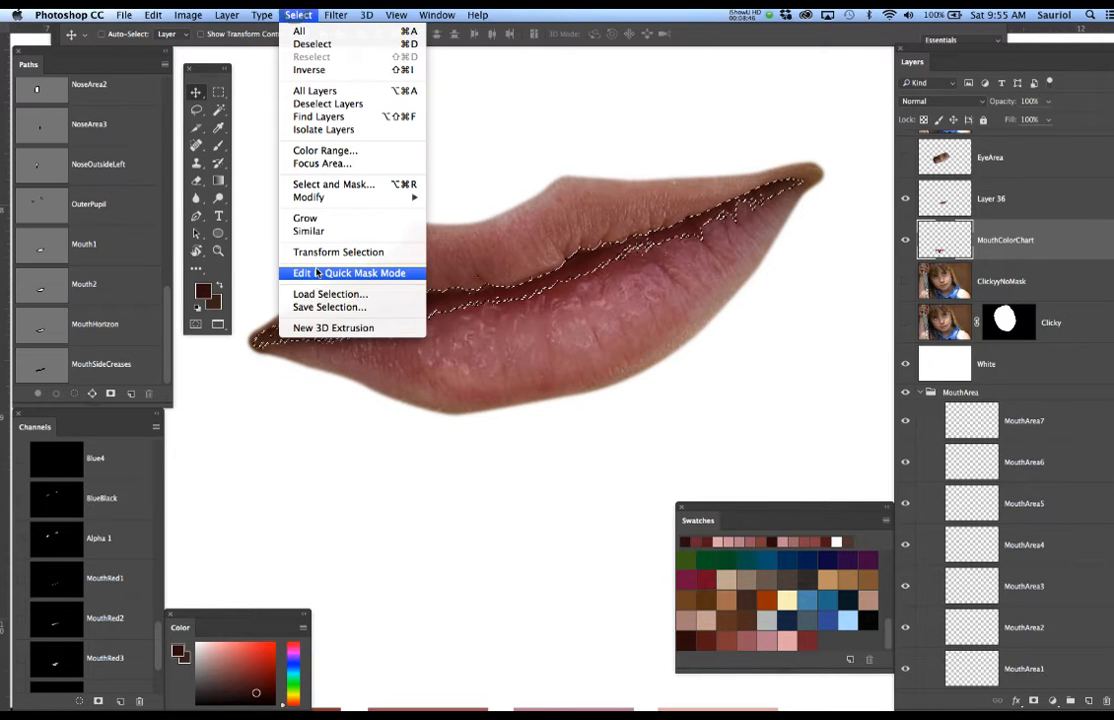
{"action": "left_click", "coordinate": [264, 177]}
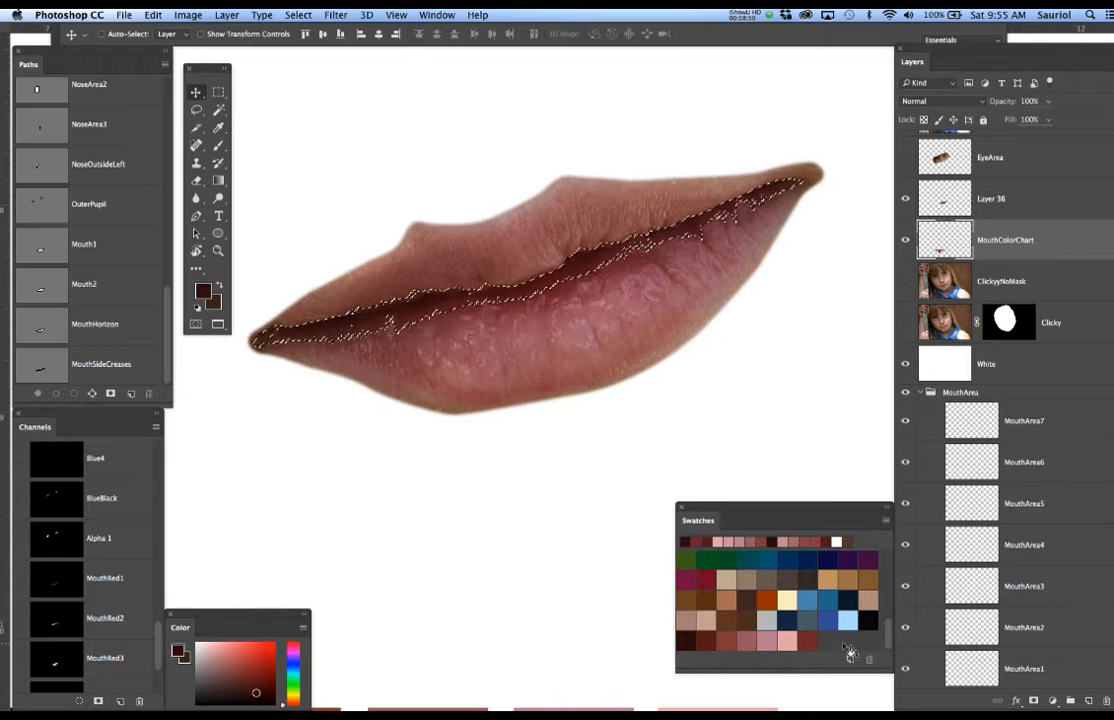
Pick the MouthRed1 swatch as the foreground color, leaving its name as is, and clear the active selection.
{"action": "left_click", "coordinate": [688, 641]}
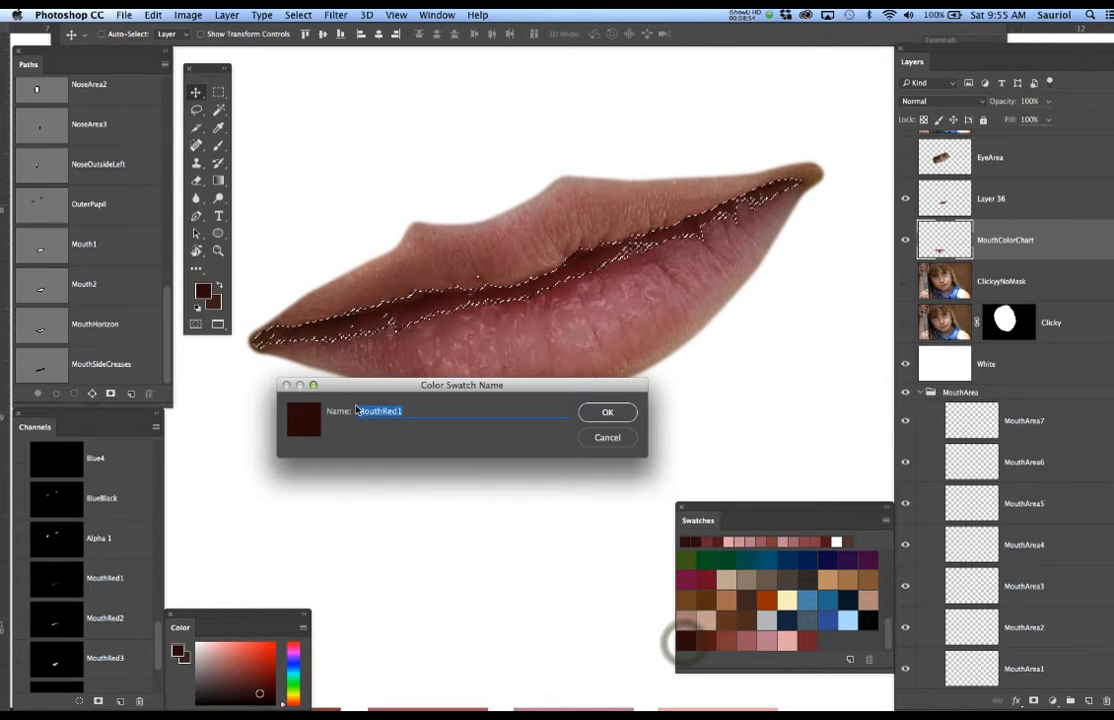
{"action": "left_click", "coordinate": [620, 442]}
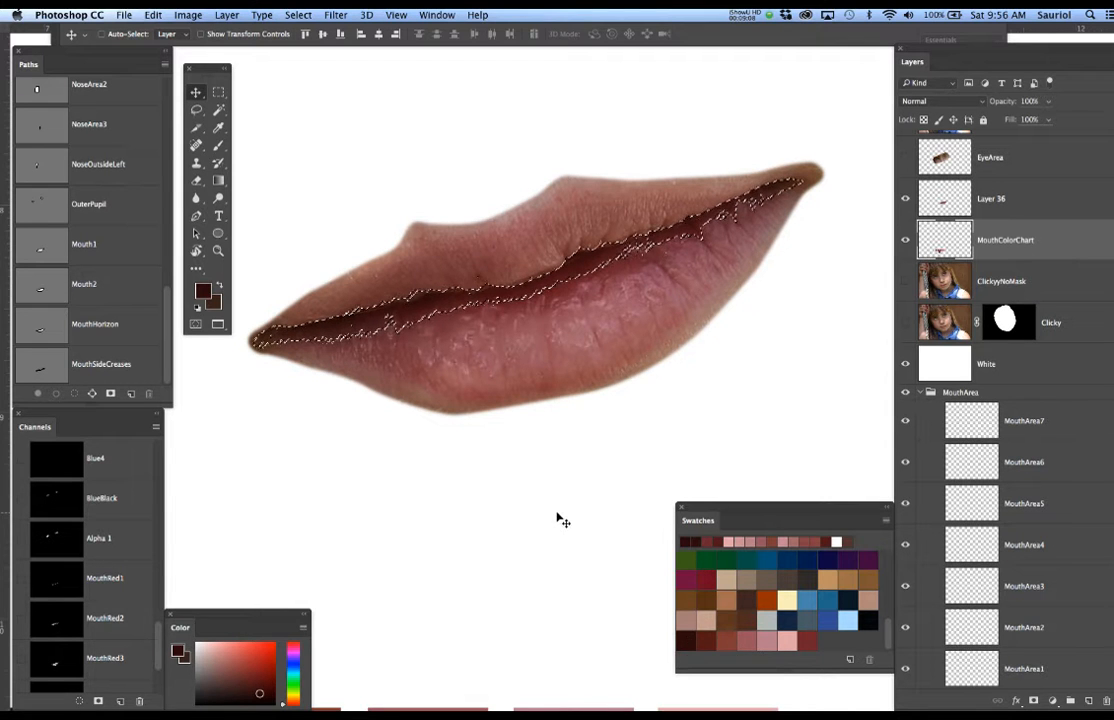
{"action": "key", "text": "super+d"}
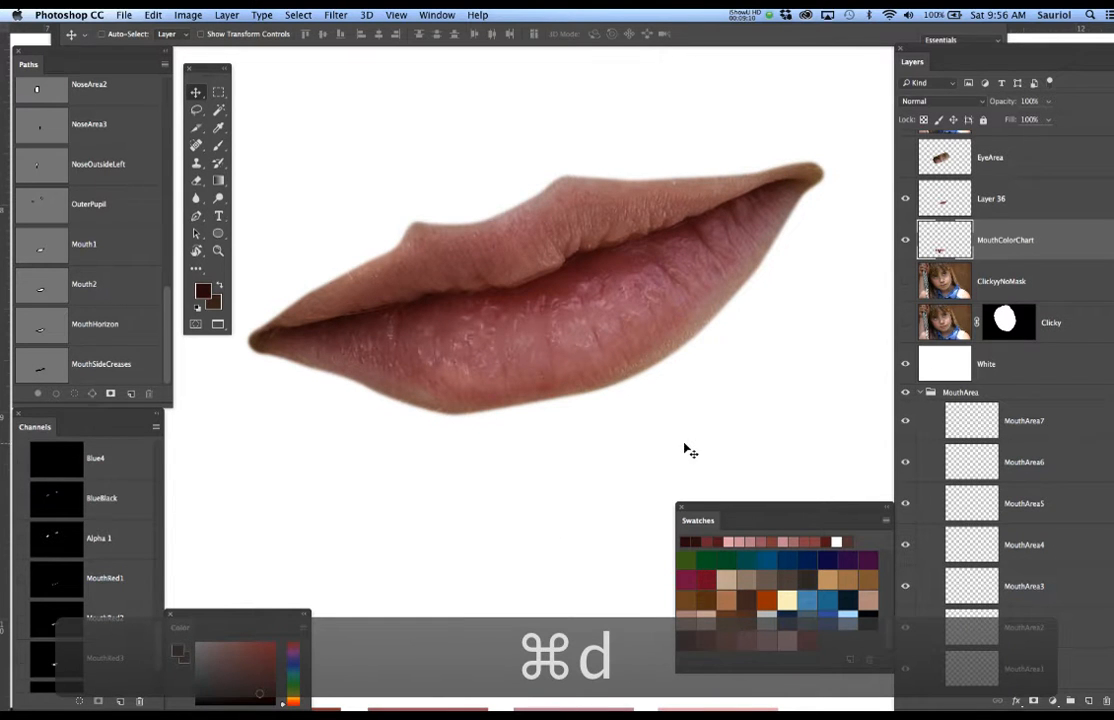
Hide the MouthColorChart, Layer 36 and White layers, and make MouthArea1 the active layer.
{"action": "left_click", "coordinate": [905, 240]}
{"action": "left_click", "coordinate": [907, 199]}
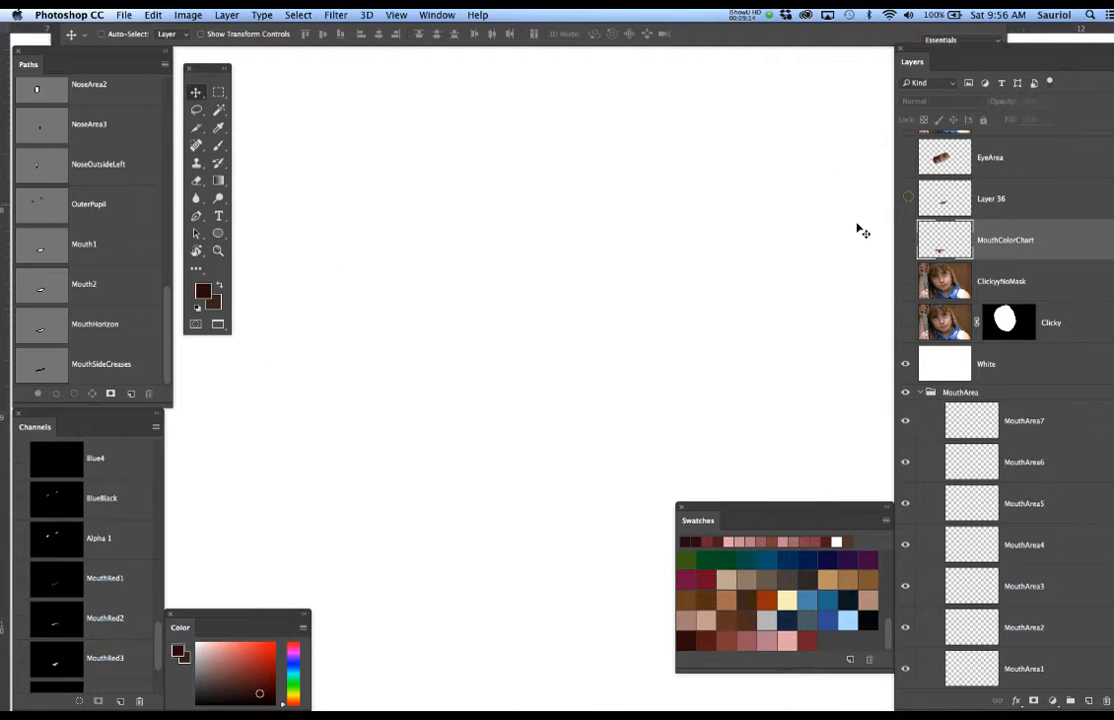
{"action": "left_click", "coordinate": [738, 309], "text": "alt+super"}
{"action": "left_click", "coordinate": [905, 364]}
{"action": "left_click_drag", "start_coordinate": [709, 388], "coordinate": [651, 396]}
{"action": "scroll", "coordinate": [1080, 549], "scroll_direction": "down", "scroll_amount": 3}
{"action": "left_click", "coordinate": [1075, 586]}
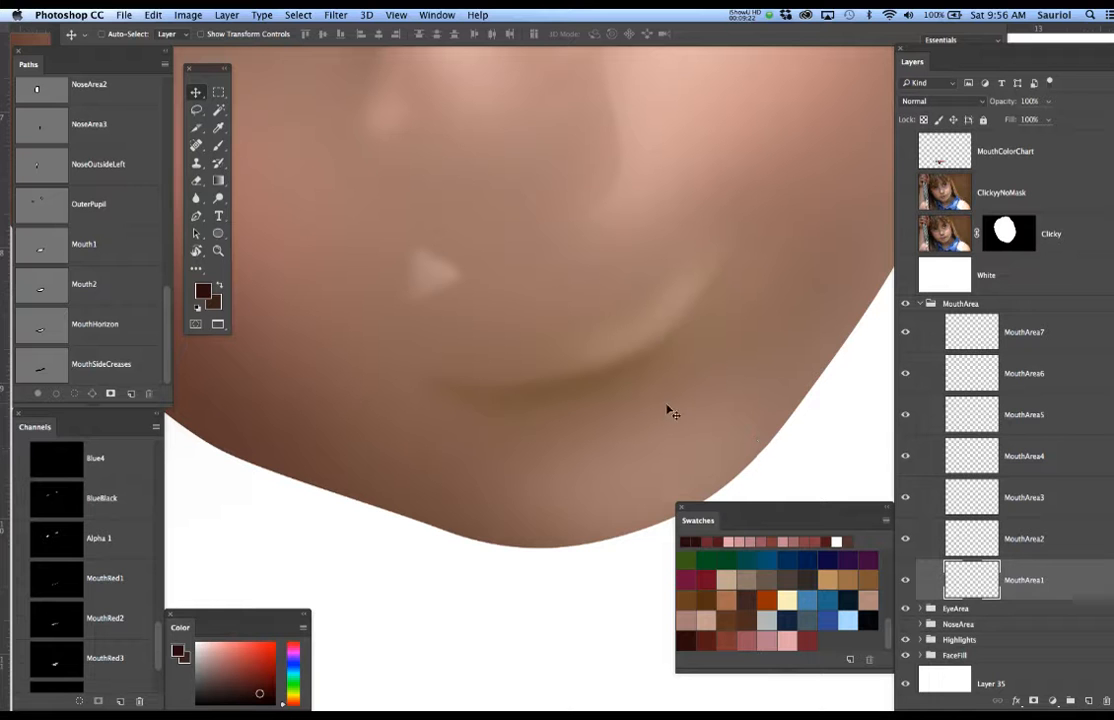
Show the NoseArea layer group beneath the mouth layers.
{"action": "mouse_move", "coordinate": [624, 360]}
{"action": "left_mouse_down"}
{"action": "mouse_move", "coordinate": [609, 375]}
{"action": "mouse_move", "coordinate": [620, 372]}
{"action": "left_mouse_up"}
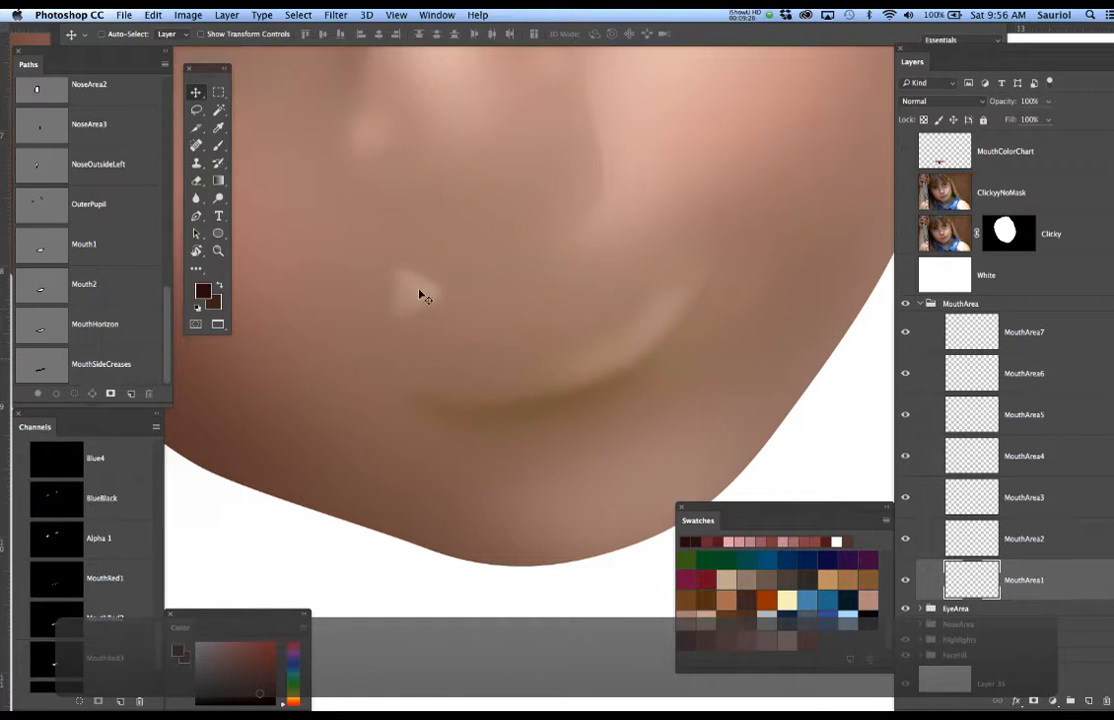
{"action": "left_click", "coordinate": [637, 305], "text": "alt"}
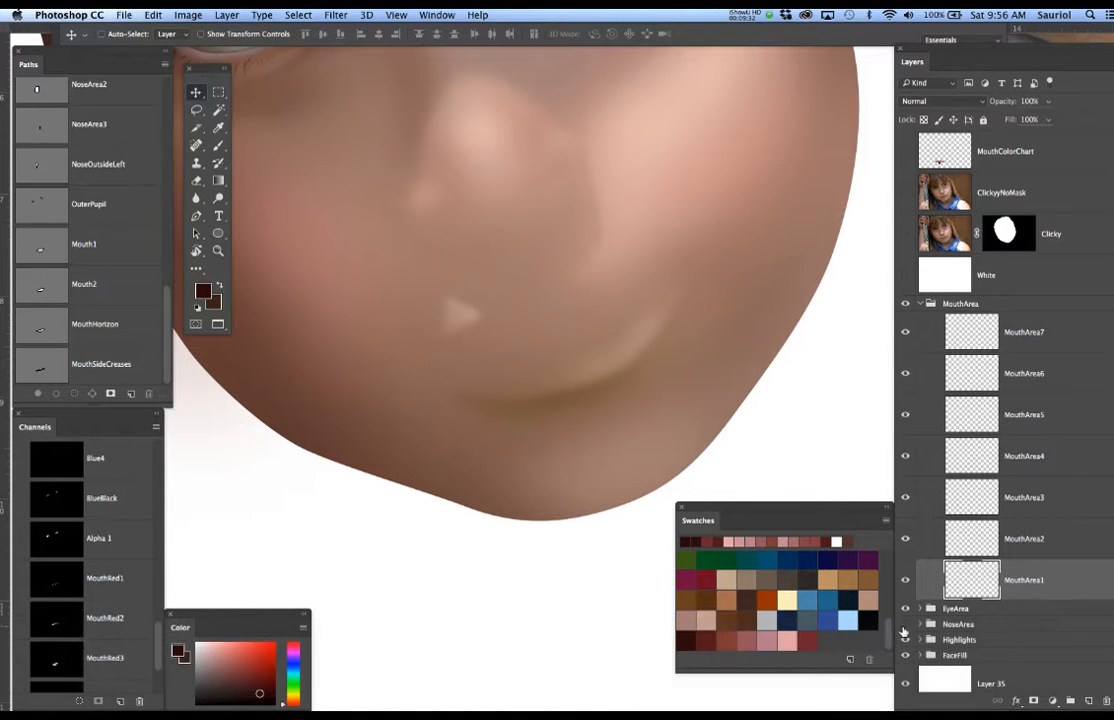
{"action": "left_click", "coordinate": [906, 625]}
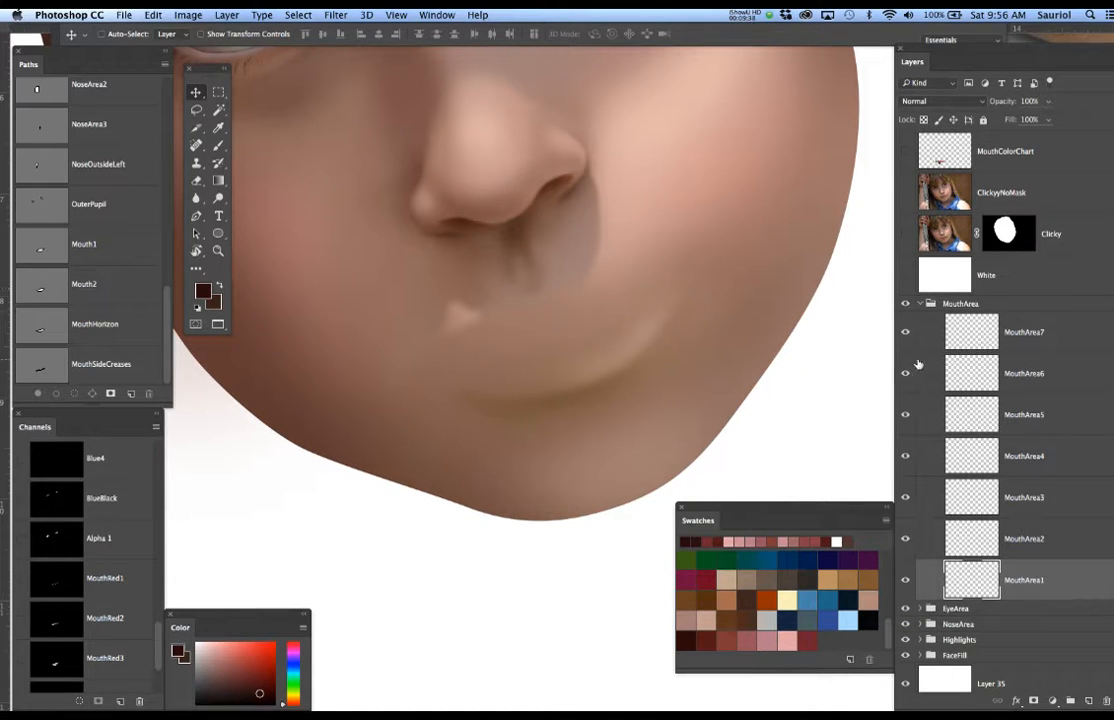
Compare the painted face with the reference photo by repeatedly toggling the visibility of the ClickyyNoMask layer.
{"action": "left_click", "coordinate": [906, 194]}
{"action": "left_click", "coordinate": [906, 194]}
{"action": "left_click", "coordinate": [906, 194]}
{"action": "left_click", "coordinate": [906, 194]}
{"action": "left_click", "coordinate": [906, 194]}
{"action": "left_click", "coordinate": [906, 194]}
{"action": "left_click", "coordinate": [906, 194]}
{"action": "left_click", "coordinate": [906, 194]}
{"action": "left_click", "coordinate": [906, 194]}
{"action": "left_click", "coordinate": [906, 194]}
Show the ClickyyNoMask photo and lasso a loose oval around the lips, smoothing the selection's upper edge.
{"action": "key", "text": "l"}
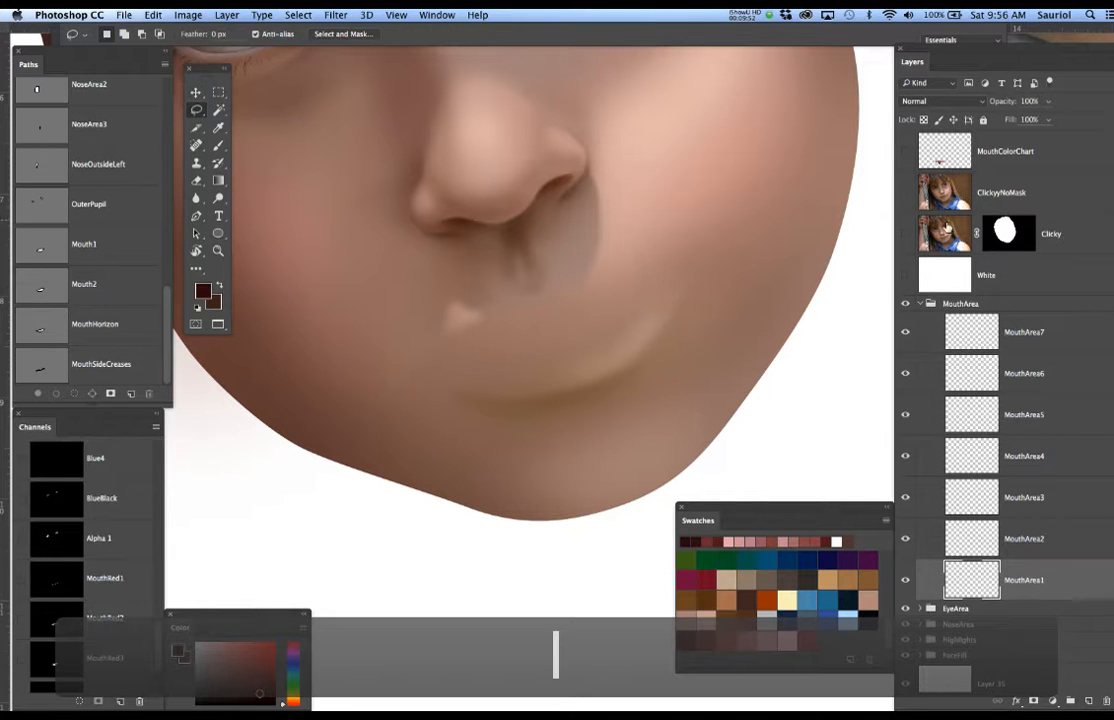
{"action": "left_click", "coordinate": [906, 194]}
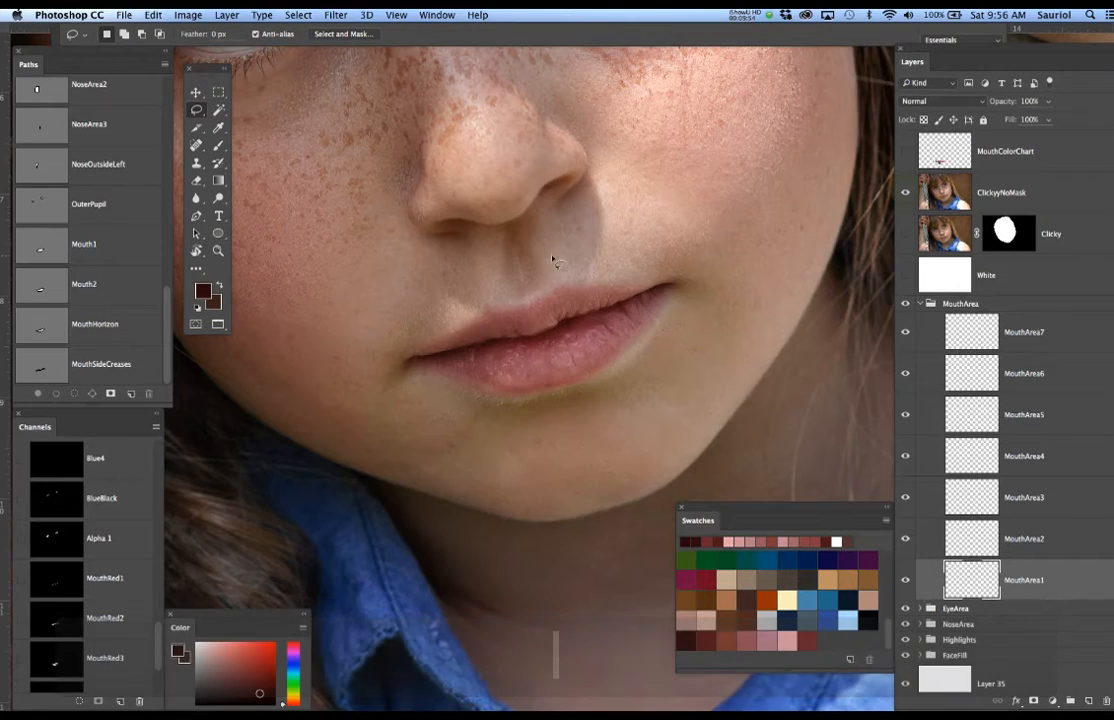
{"action": "mouse_move", "coordinate": [573, 255]}
{"action": "left_mouse_down"}
{"action": "mouse_move", "coordinate": [690, 243]}
{"action": "mouse_move", "coordinate": [741, 289]}
{"action": "left_mouse_up"}
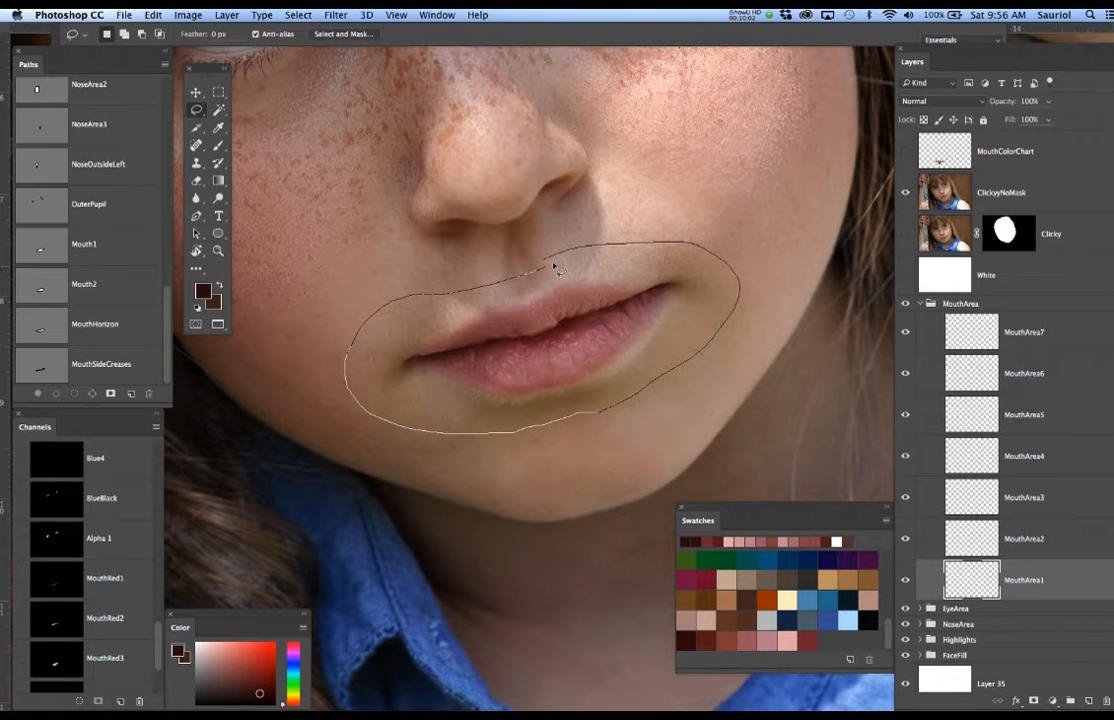
{"action": "left_click_drag", "start_coordinate": [600, 247], "coordinate": [598, 246]}
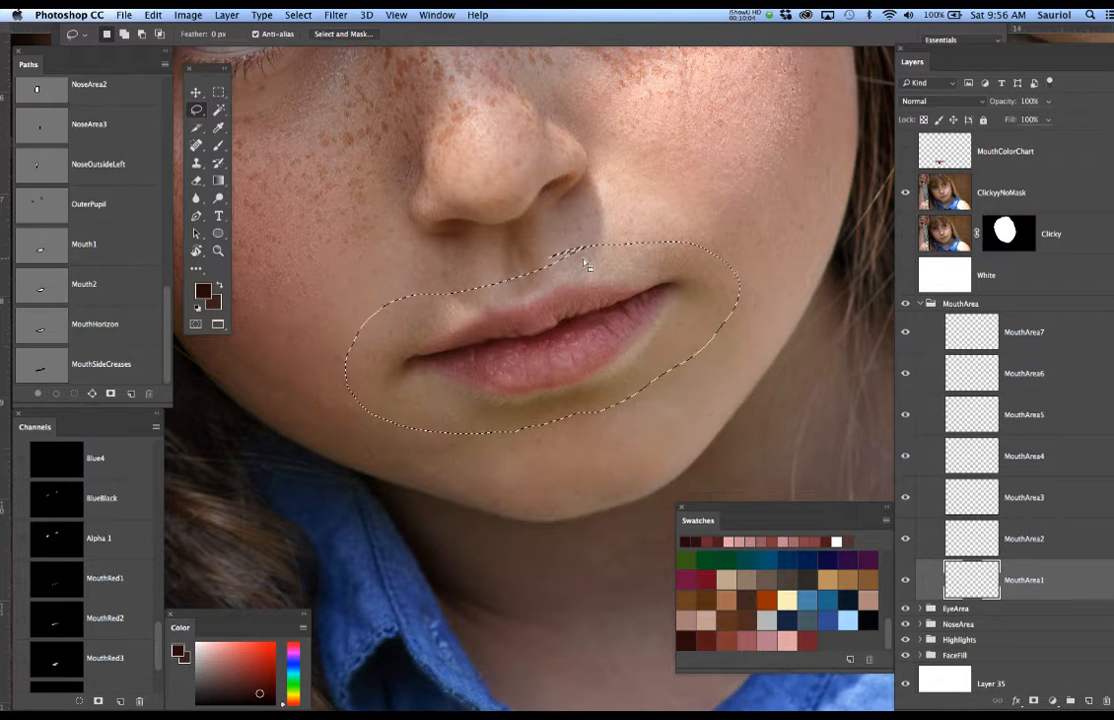
{"action": "key", "text": "shift"}
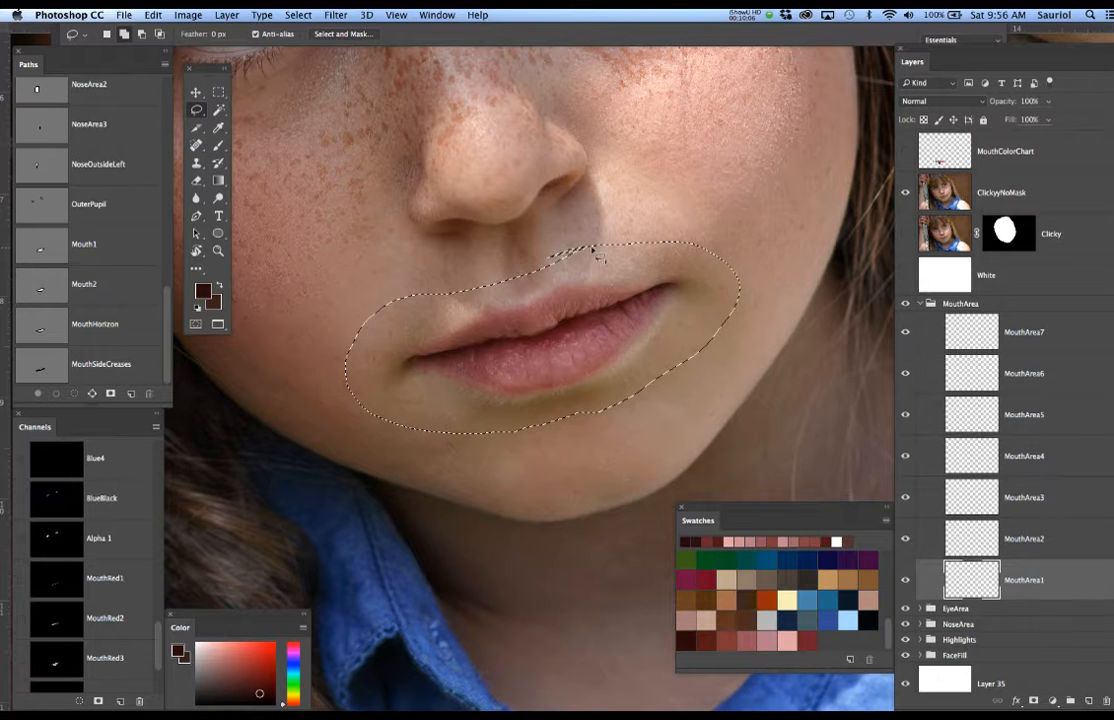
{"action": "mouse_move", "coordinate": [585, 252]}
{"action": "left_mouse_down"}
{"action": "mouse_move", "coordinate": [503, 265]}
{"action": "mouse_move", "coordinate": [412, 305]}
{"action": "mouse_move", "coordinate": [559, 283]}
{"action": "left_mouse_up"}
{"action": "left_click_drag", "start_coordinate": [600, 258], "coordinate": [602, 264]}
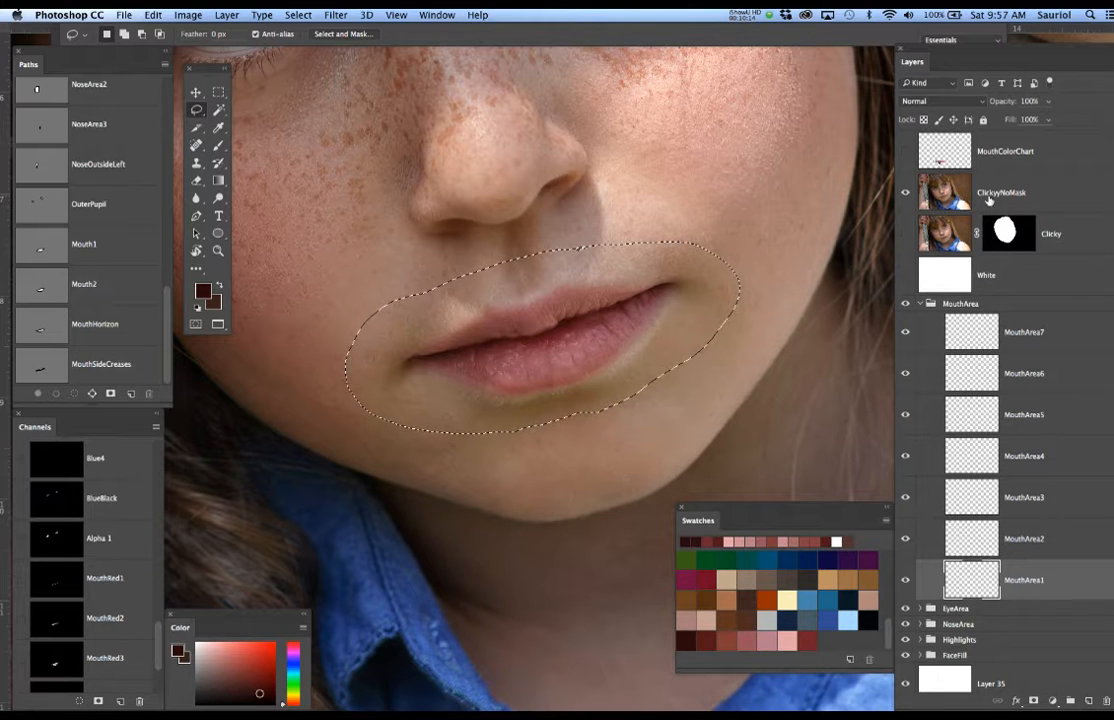
Copy the selected mouth region from the ClickyyNoMask layer to a new layer.
{"action": "key", "text": "super+j"}
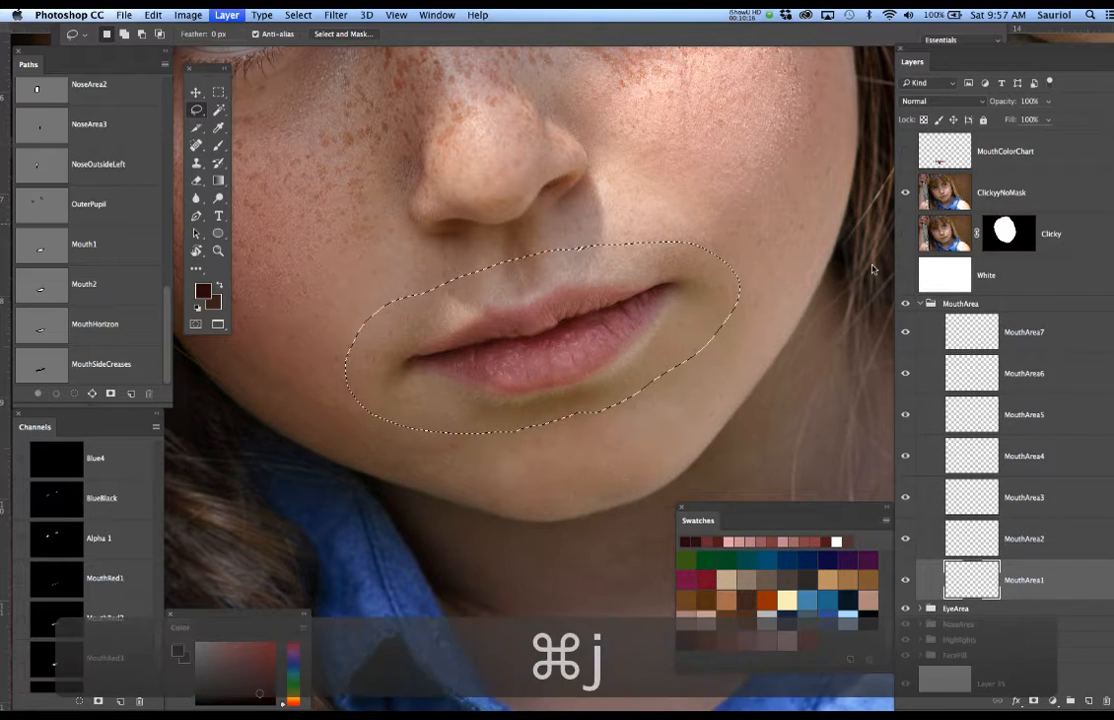
{"action": "left_click", "coordinate": [674, 262]}
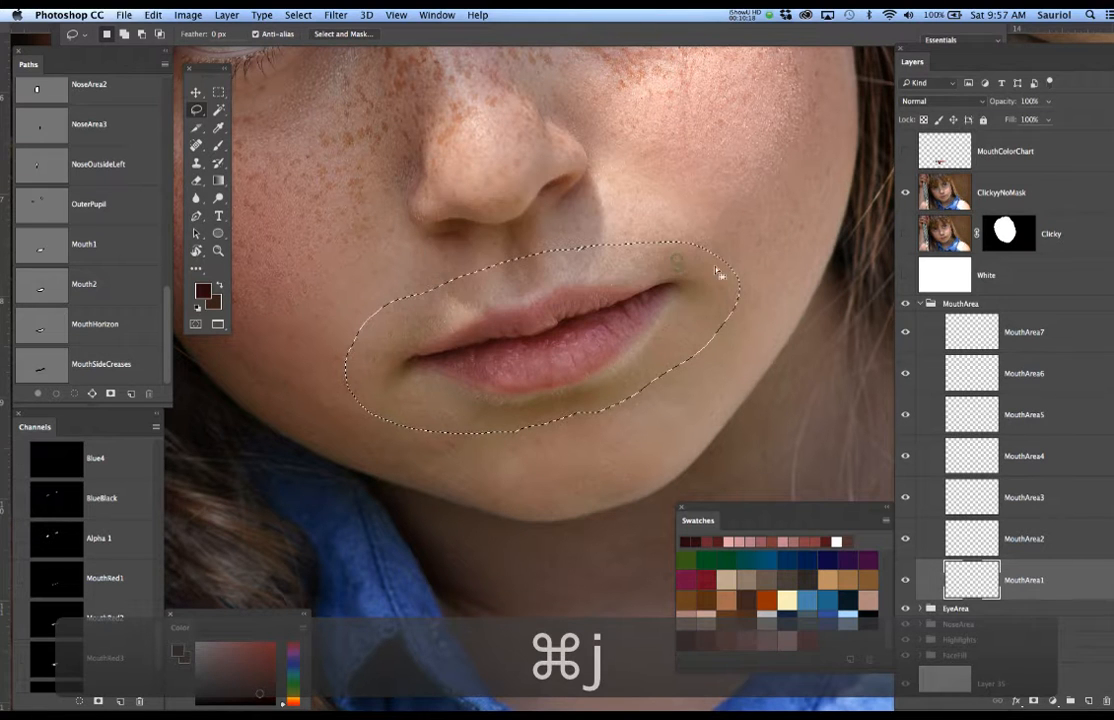
{"action": "left_click", "coordinate": [1035, 191]}
{"action": "key", "text": "super+j"}
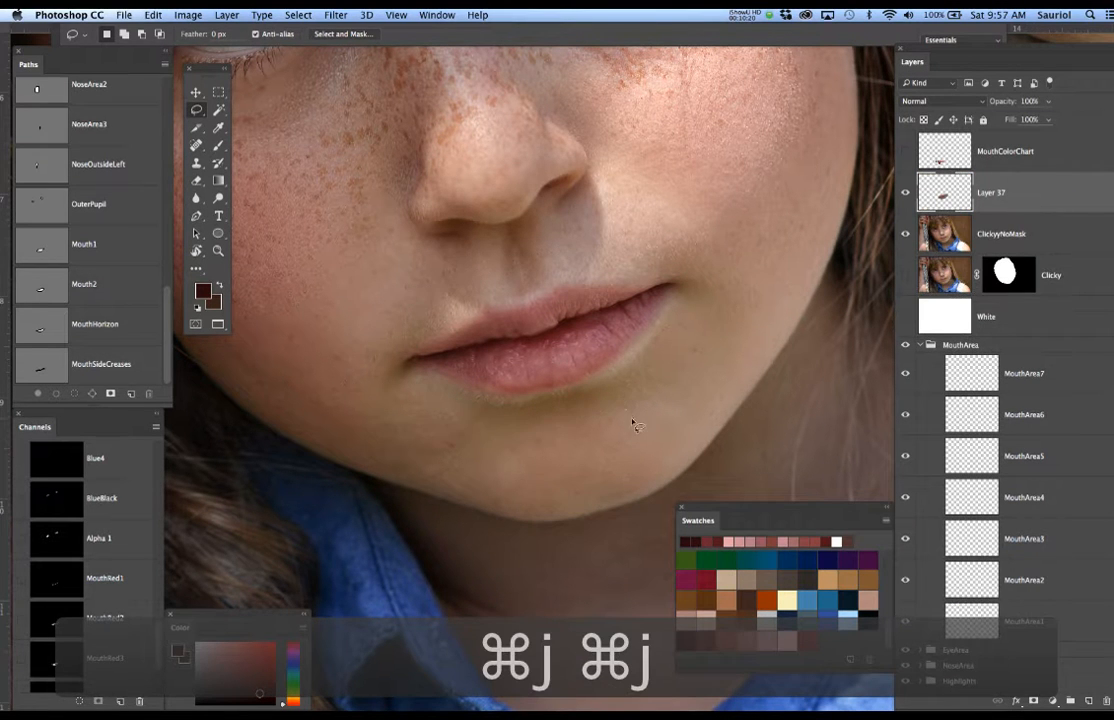
Place the copied lips just below the painted chin, clear of the Swatches panel, and hide the ClickyyNoMask photo.
{"action": "key", "text": "v"}
{"action": "left_click_drag", "start_coordinate": [560, 350], "coordinate": [606, 482]}
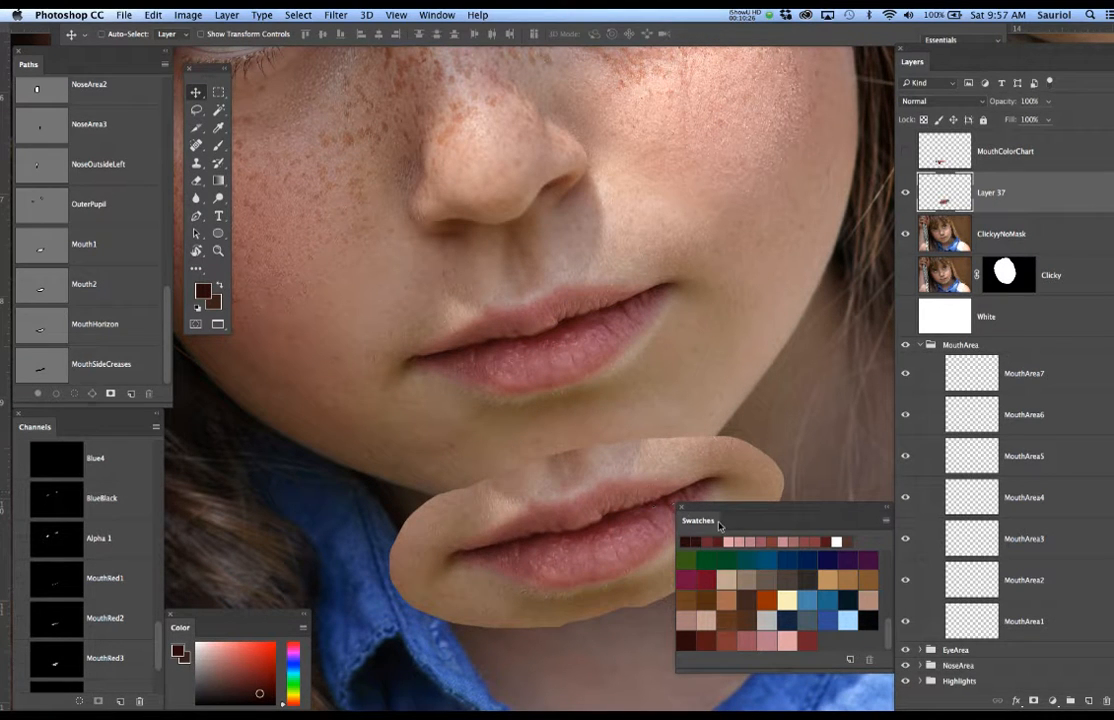
{"action": "left_click_drag", "start_coordinate": [724, 512], "coordinate": [724, 552]}
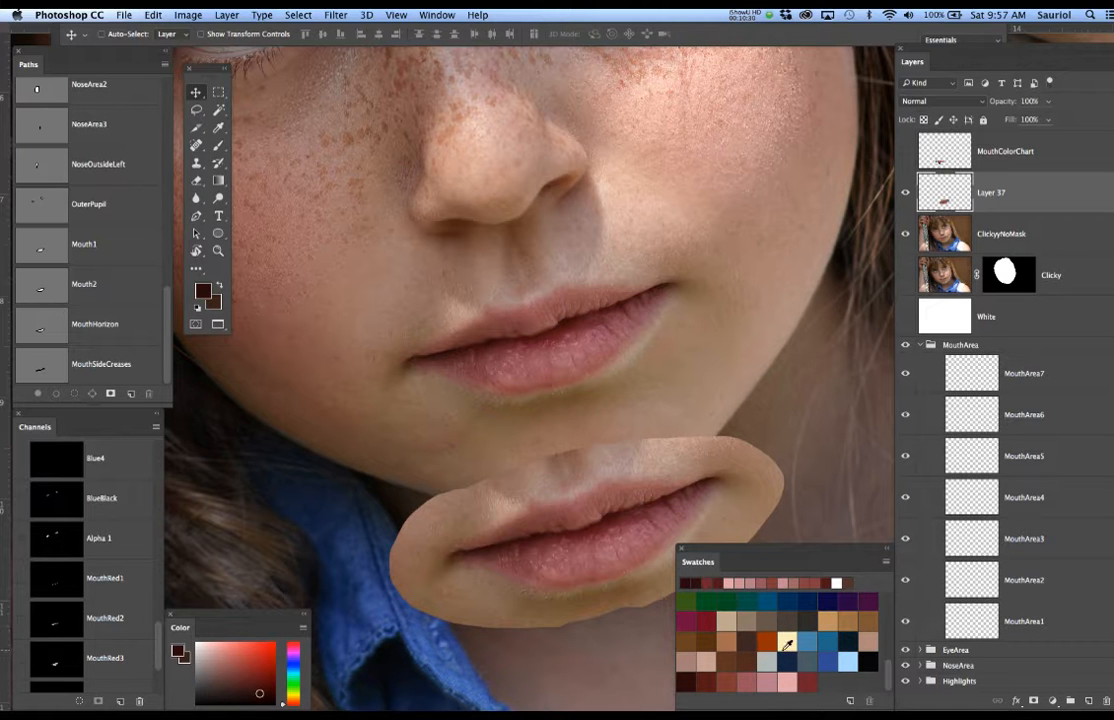
{"action": "left_click_drag", "start_coordinate": [603, 516], "coordinate": [485, 522]}
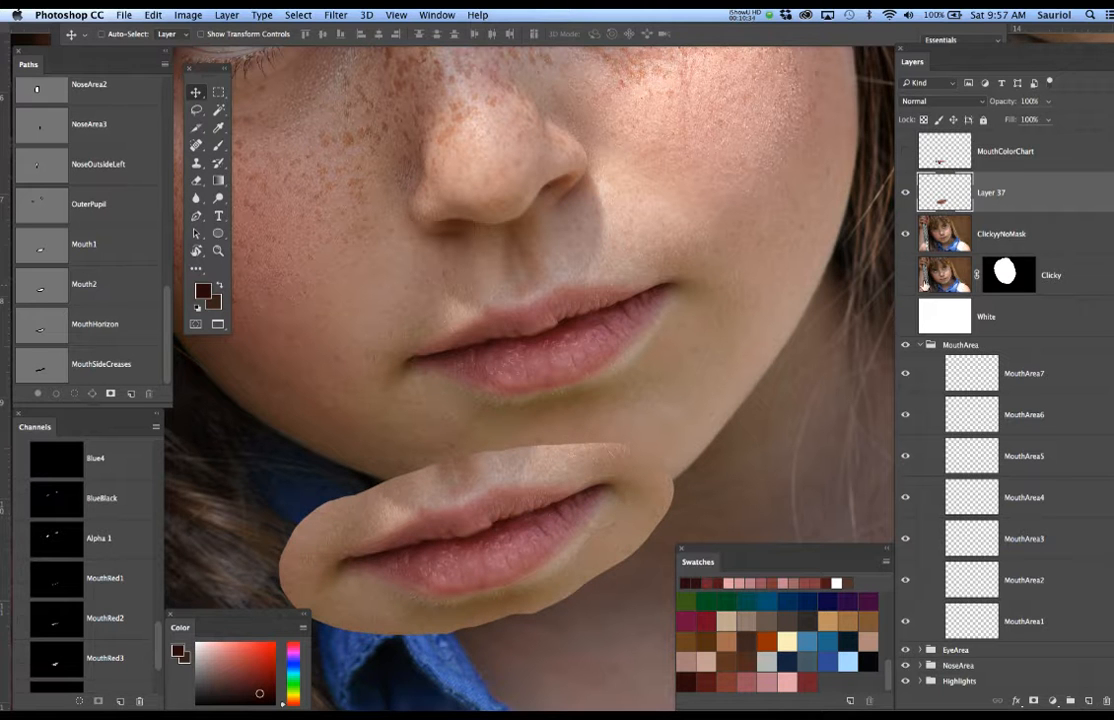
{"action": "left_click", "coordinate": [906, 233]}
{"action": "key", "text": "space"}
{"action": "left_click_drag", "start_coordinate": [640, 374], "coordinate": [612, 326]}
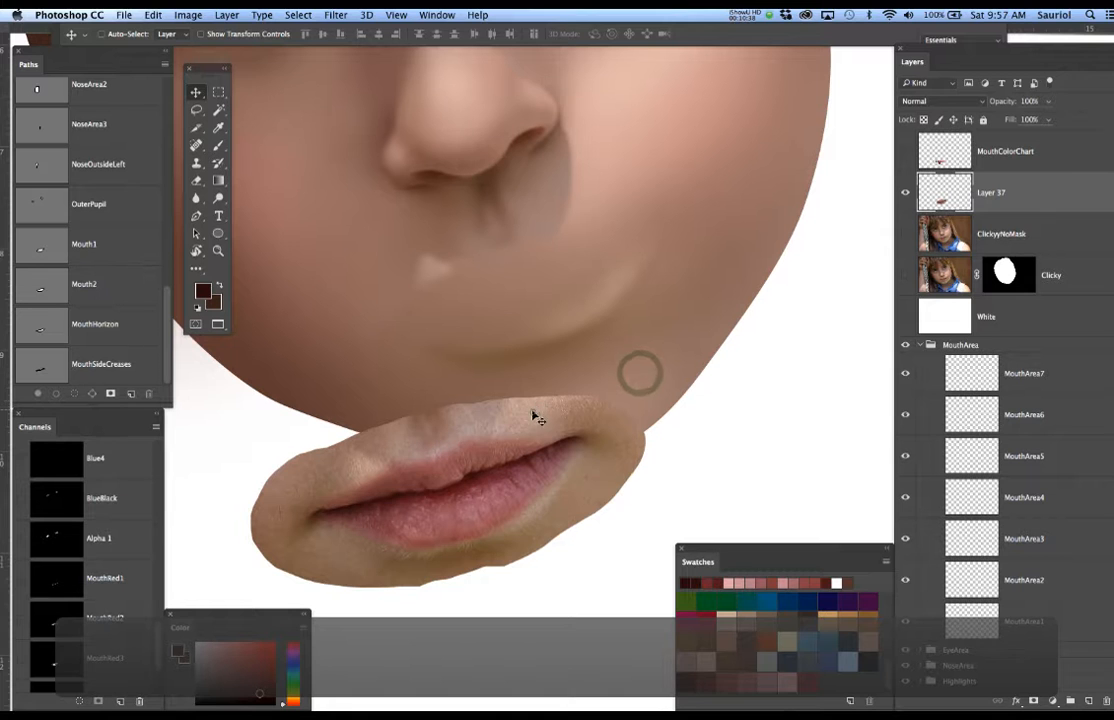
{"action": "left_click_drag", "start_coordinate": [531, 411], "coordinate": [534, 424]}
Fill the Mouth1 path shape on the MouthArea1 layer with a pink sampled from the reference upper lip, then deselect.
{"action": "left_click", "coordinate": [1046, 622]}
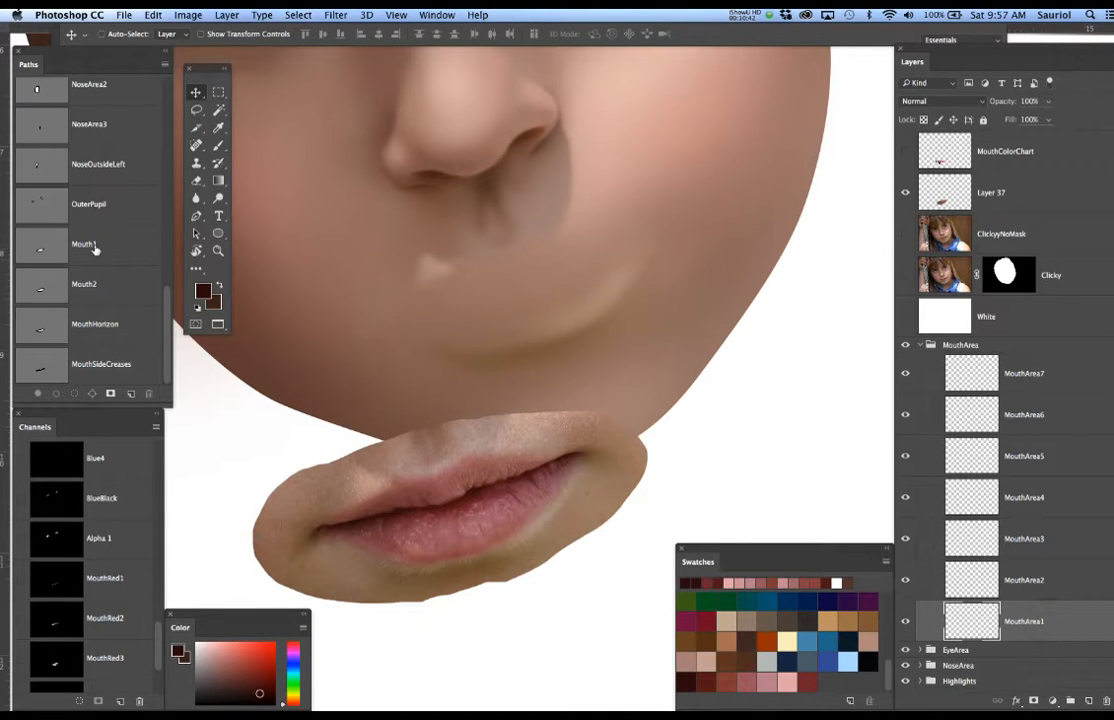
{"action": "left_click", "coordinate": [60, 251], "text": "super"}
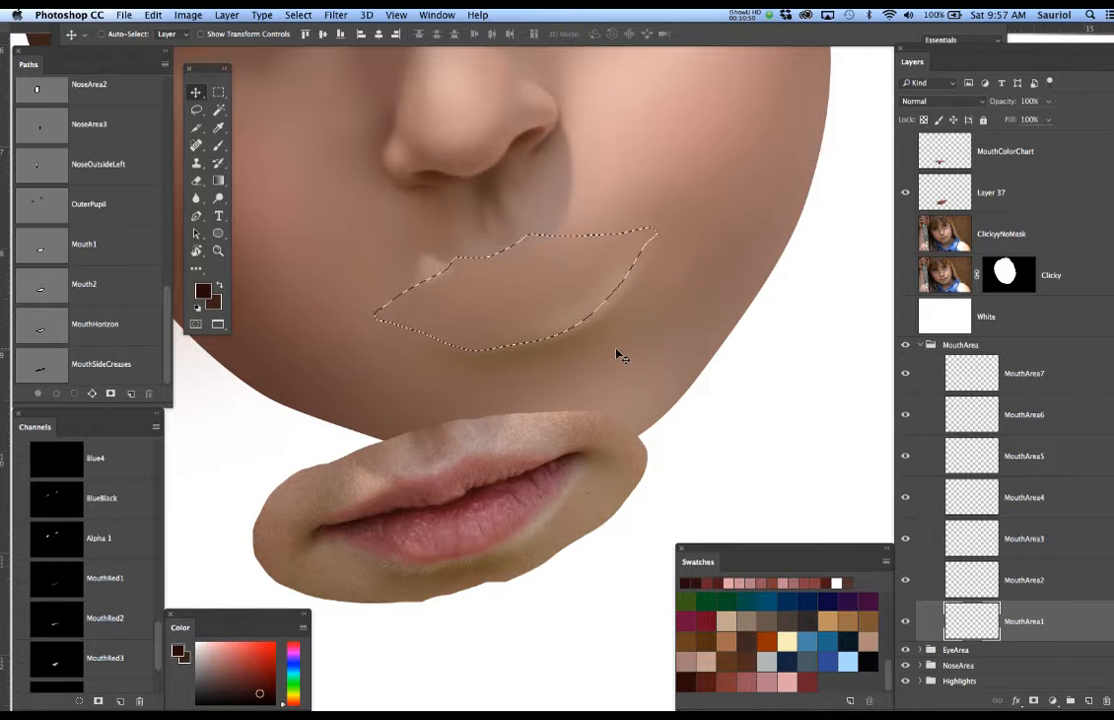
{"action": "key", "text": "v"}
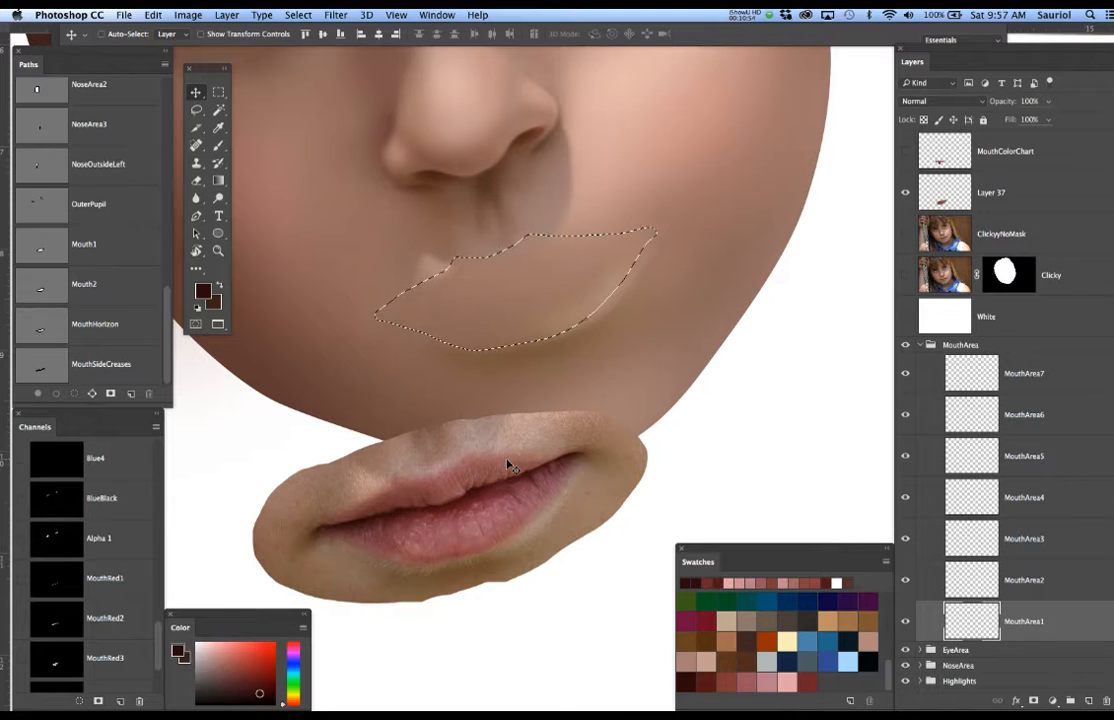
{"action": "key", "text": "b"}
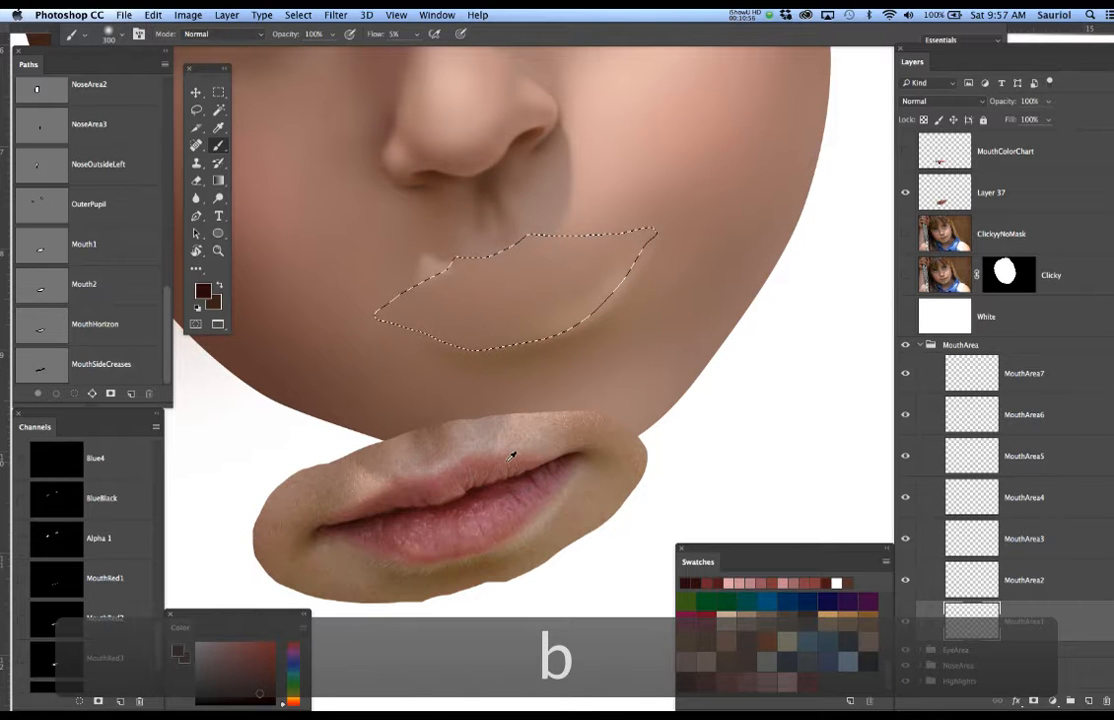
{"action": "left_click", "coordinate": [509, 453], "text": "alt"}
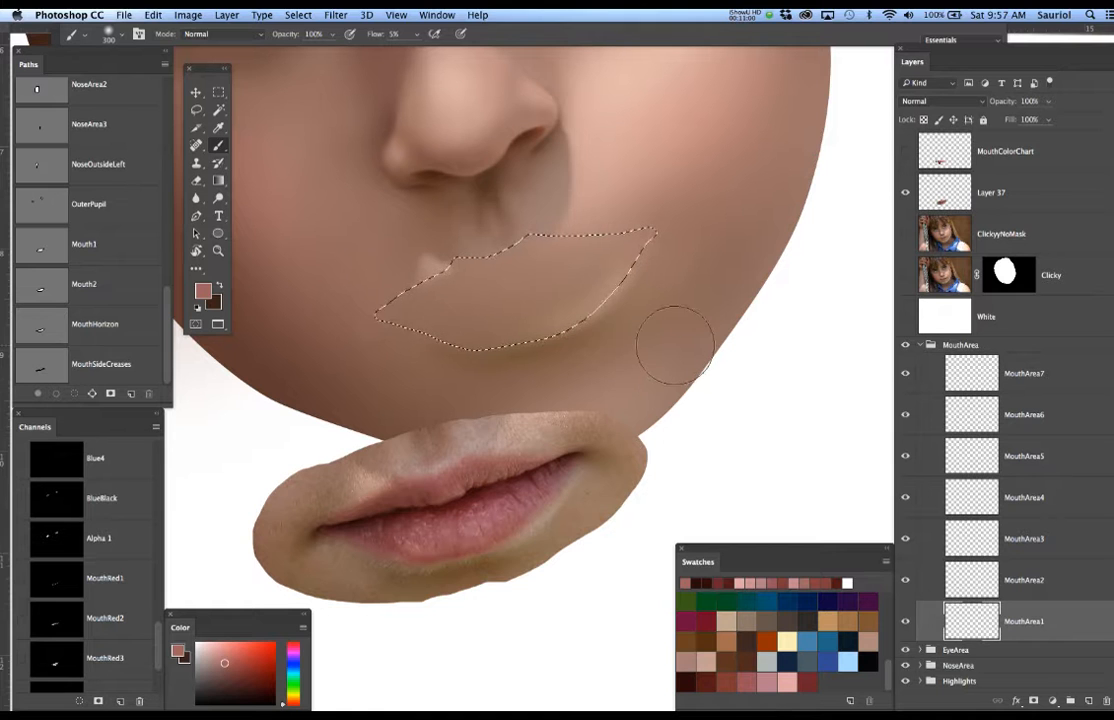
{"action": "key", "text": "alt+BackSpace"}
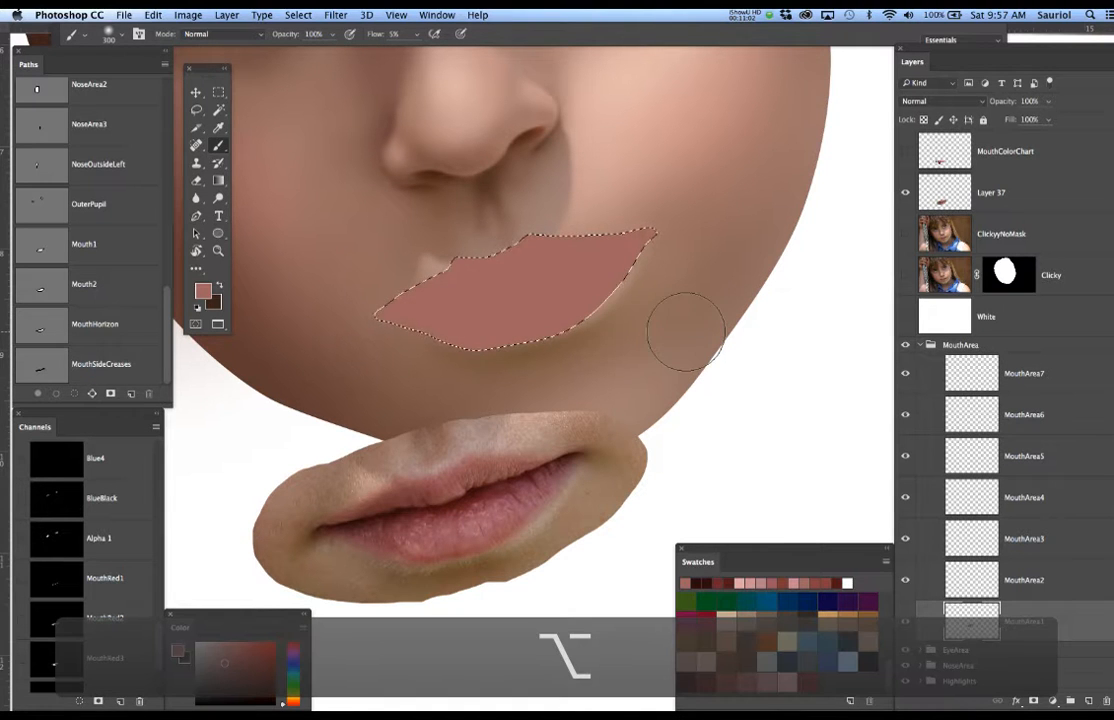
{"action": "key", "text": "super+d"}
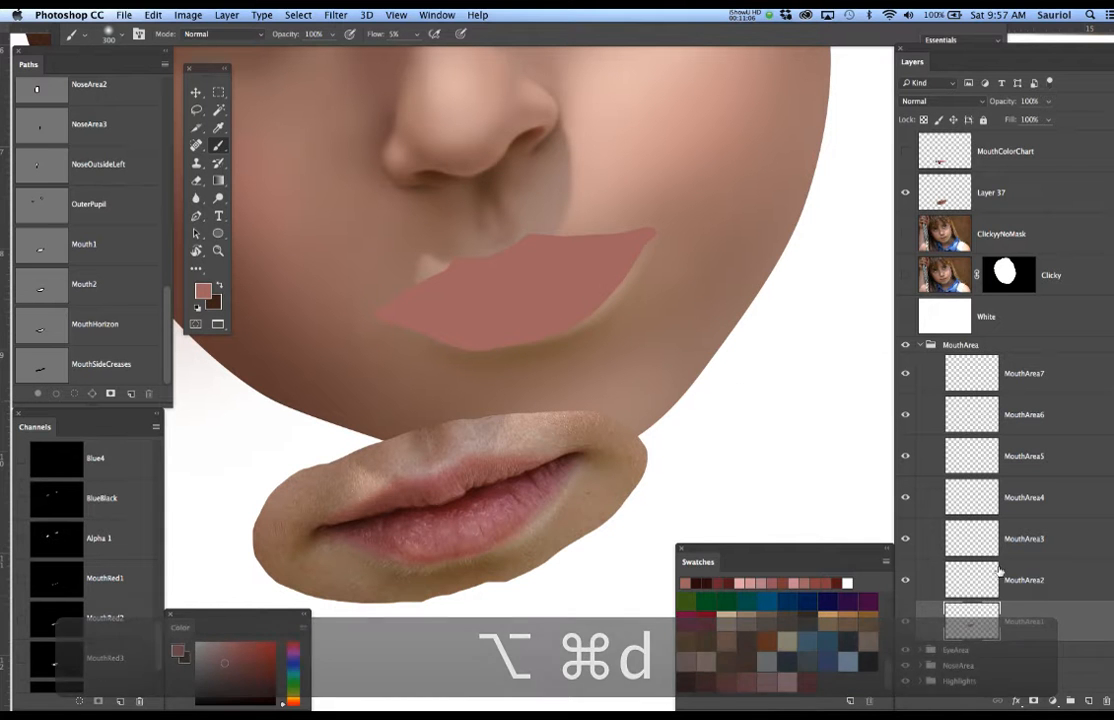
Add a layer mask to MouthArea1 and soften its lip shape, not the mask, with Gaussian Blur.
{"action": "left_click", "coordinate": [1036, 701]}
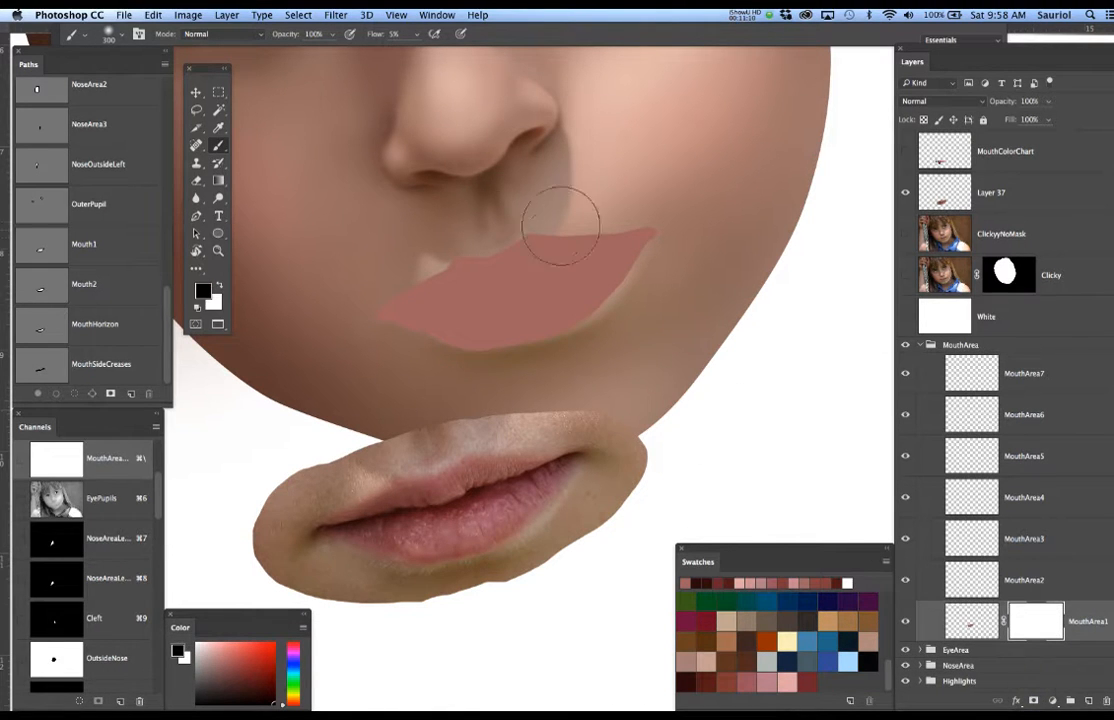
{"action": "left_click", "coordinate": [972, 620]}
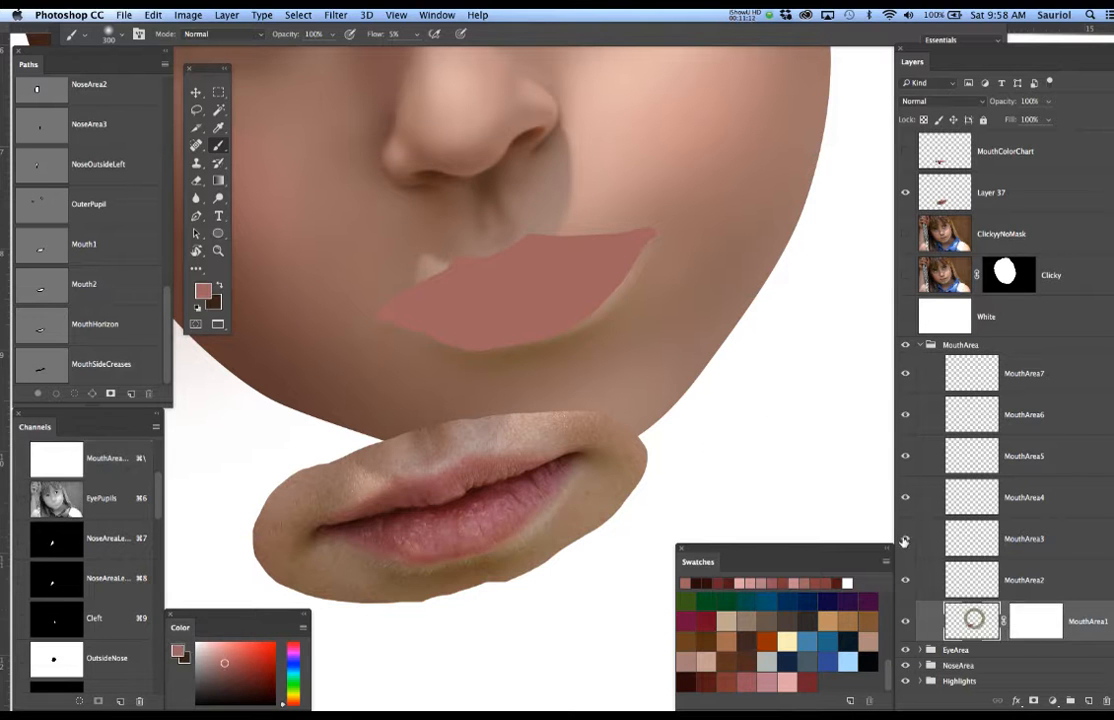
{"action": "left_click", "coordinate": [334, 14]}
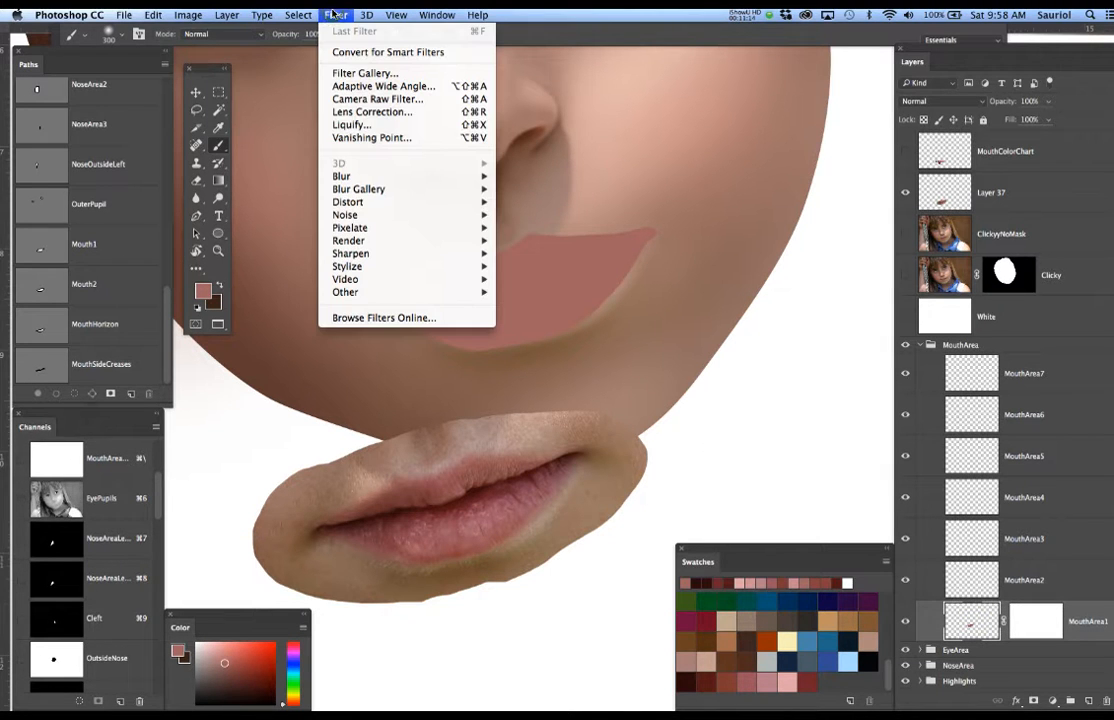
{"action": "mouse_move", "coordinate": [494, 183]}
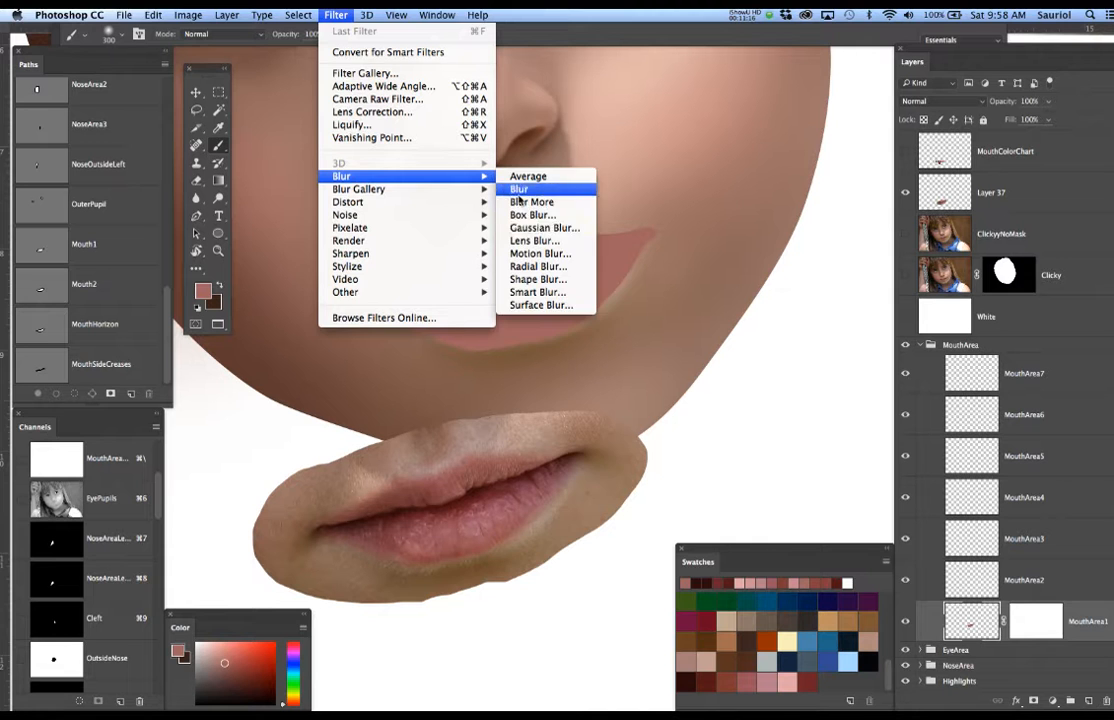
{"action": "left_click", "coordinate": [540, 229]}
{"action": "left_click_drag", "start_coordinate": [604, 421], "coordinate": [776, 171]}
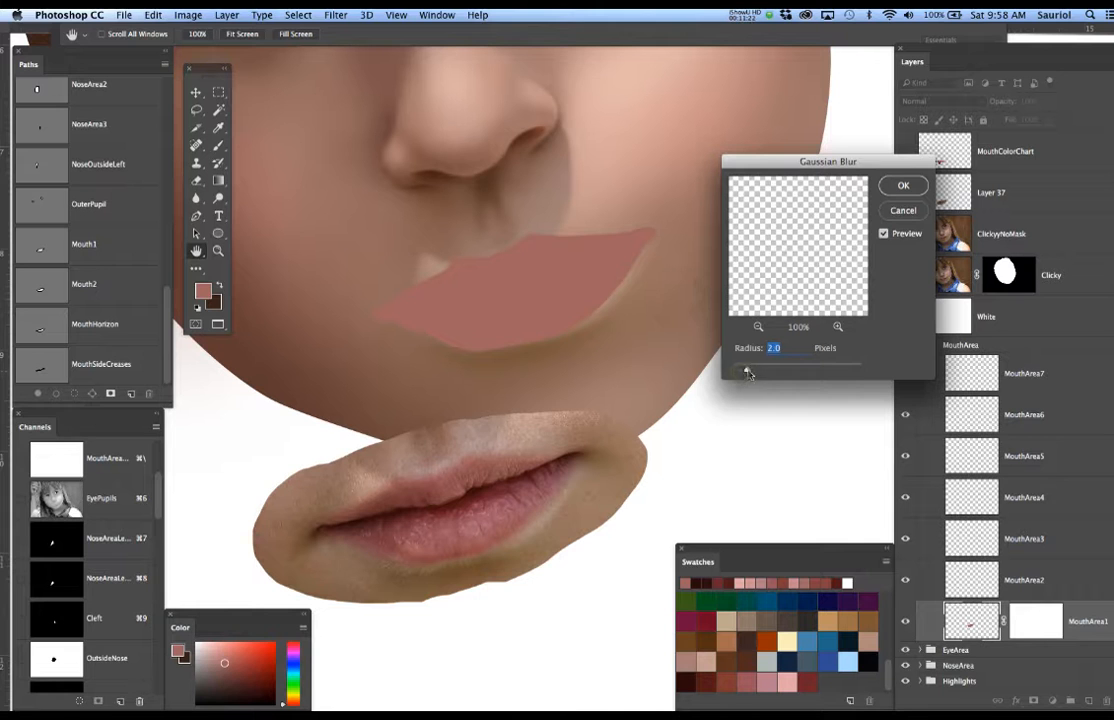
{"action": "left_click_drag", "start_coordinate": [750, 372], "coordinate": [787, 368]}
{"action": "left_click", "coordinate": [903, 186]}
{"action": "key", "text": "b"}
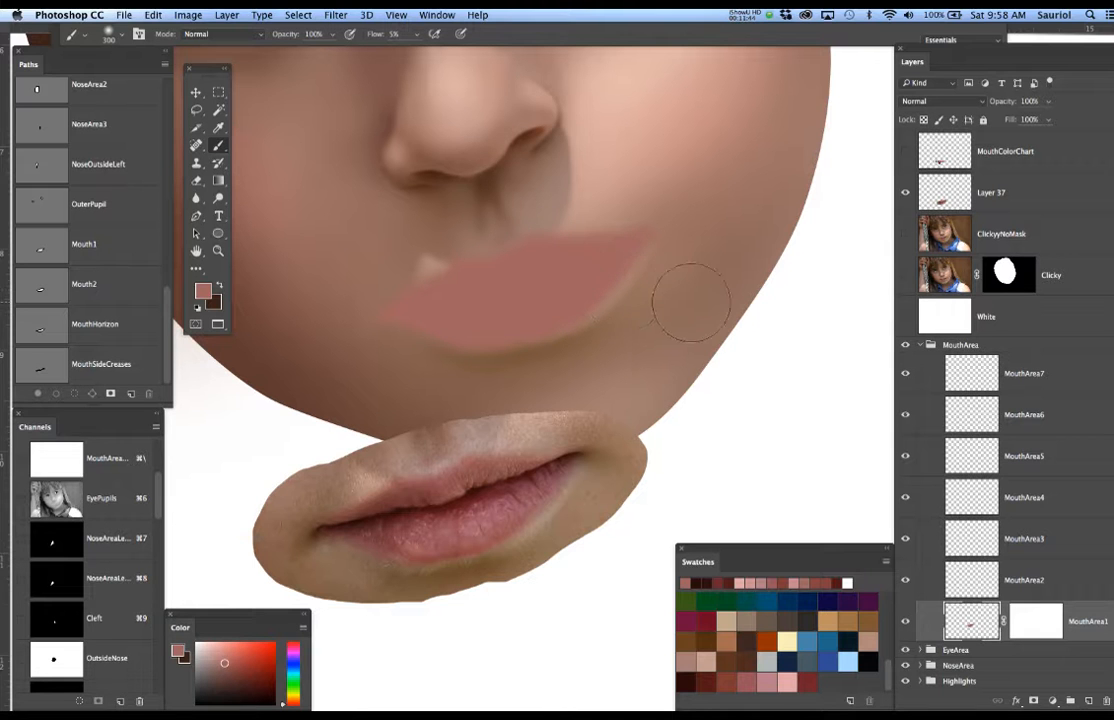
With the MouthArea1 mask active, load the Mouth1 path as a selection, invert it, feather it 3 pixels and hide its edges.
{"action": "left_click", "coordinate": [1037, 624]}
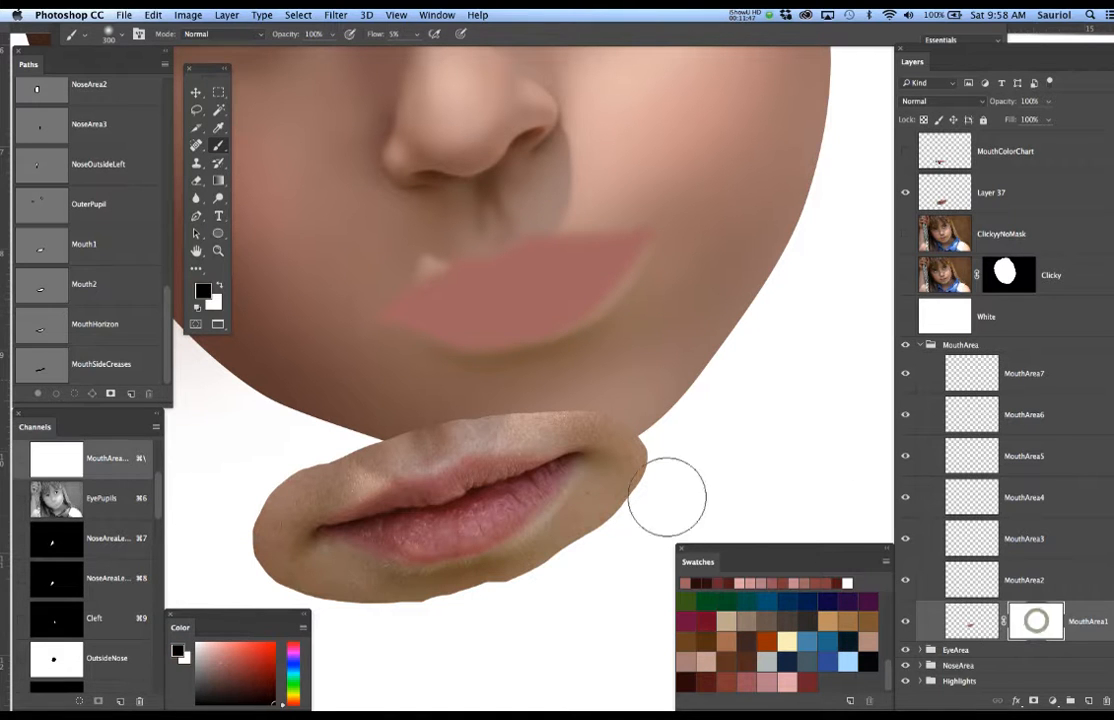
{"action": "left_click", "coordinate": [45, 249], "text": "super"}
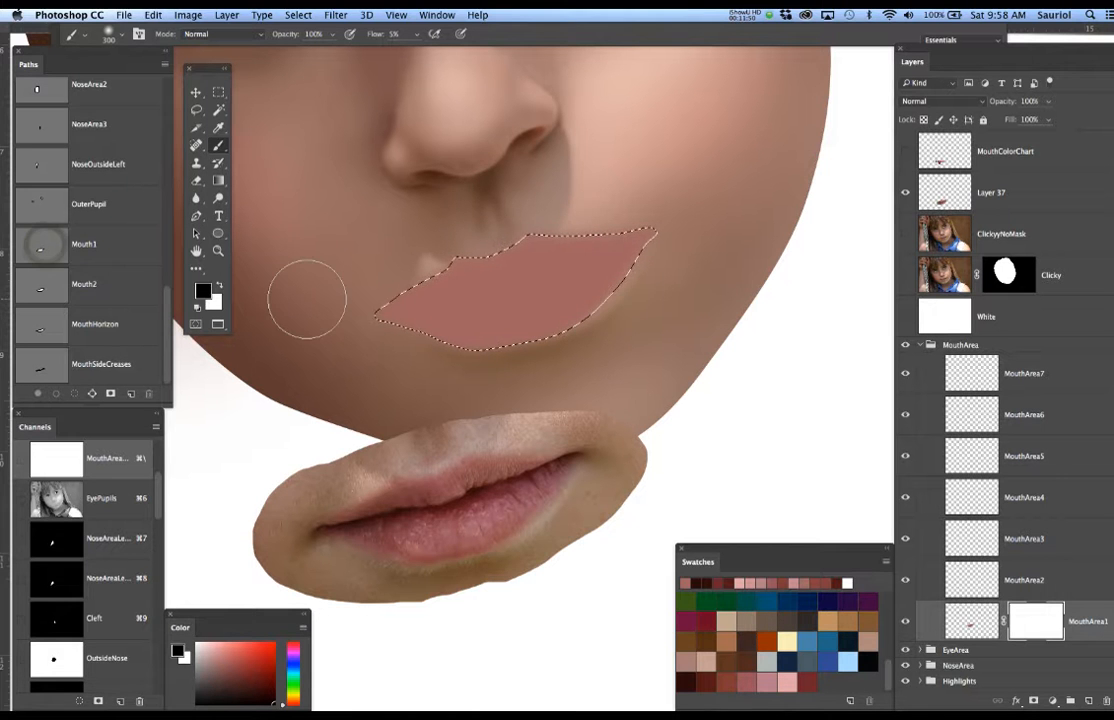
{"action": "key", "text": "super+shift+i"}
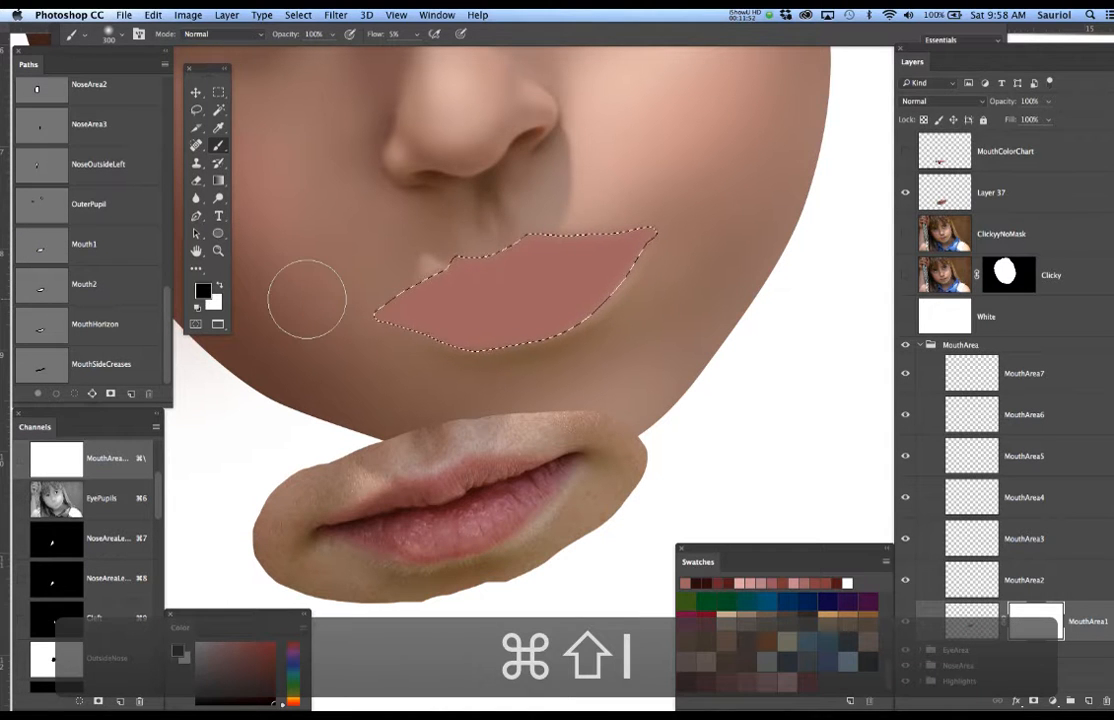
{"action": "key", "text": "shift+F6"}
{"action": "type", "text": "3"}
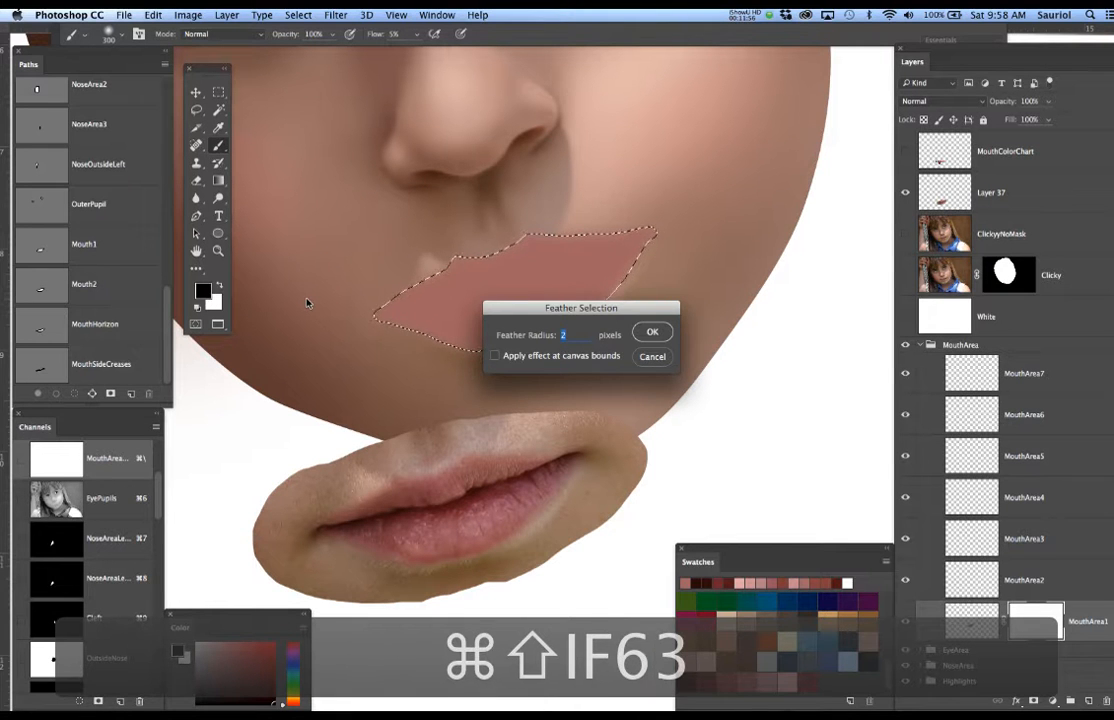
{"action": "key", "text": "Return"}
{"action": "key", "text": "super+h"}
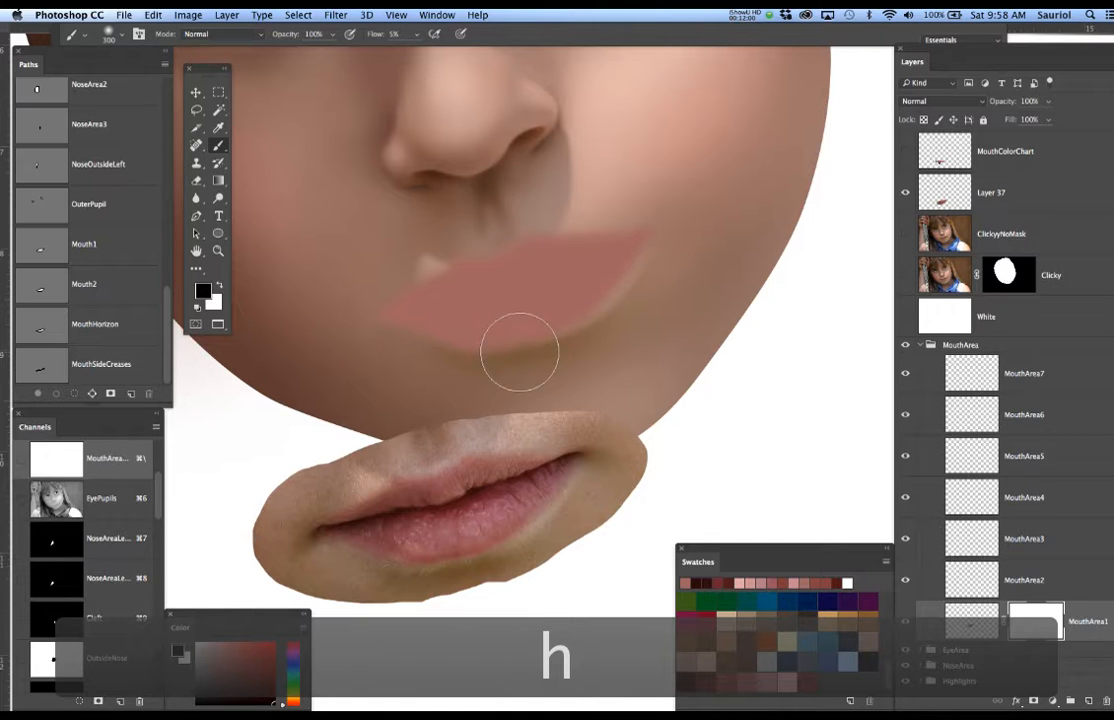
{"action": "mouse_move", "coordinate": [516, 357]}
{"action": "left_mouse_down"}
{"action": "mouse_move", "coordinate": [550, 363]}
{"action": "mouse_move", "coordinate": [577, 313]}
{"action": "left_mouse_up"}
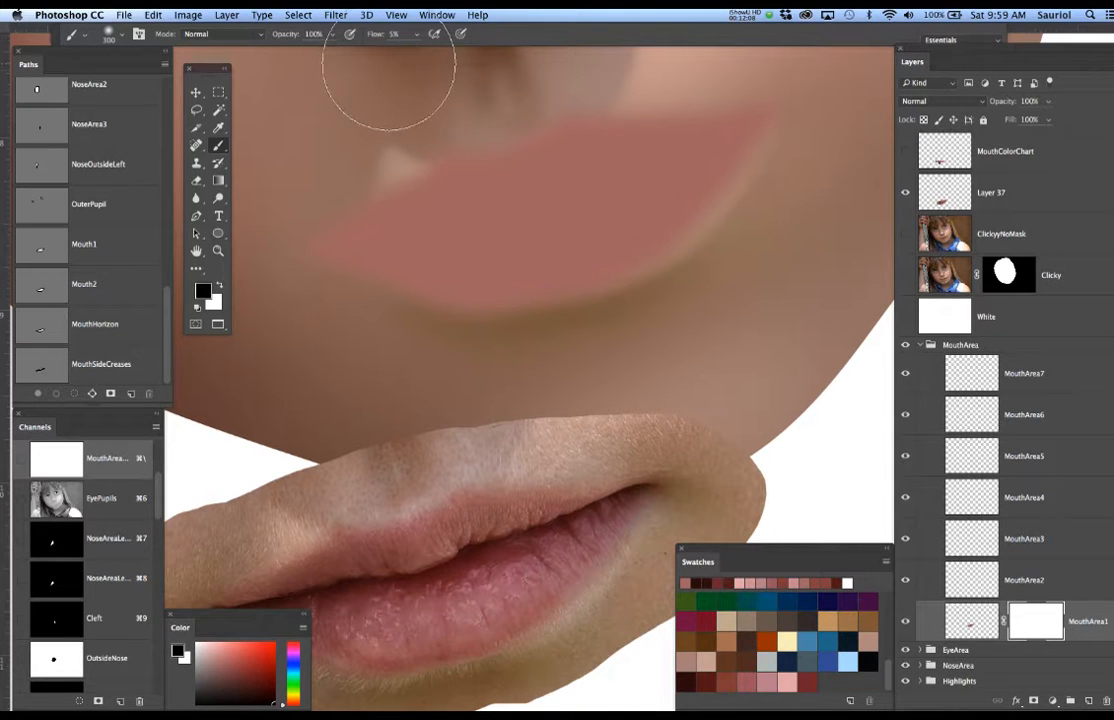
Paint black on the MouthArea1 mask along the lower lip's edge with a soft 175-pixel brush at 0% hardness.
{"action": "key", "text": "bracketleft"}
{"action": "key", "text": "bracketleft"}
{"action": "key", "text": "bracketleft"}
{"action": "key", "text": "bracketleft"}
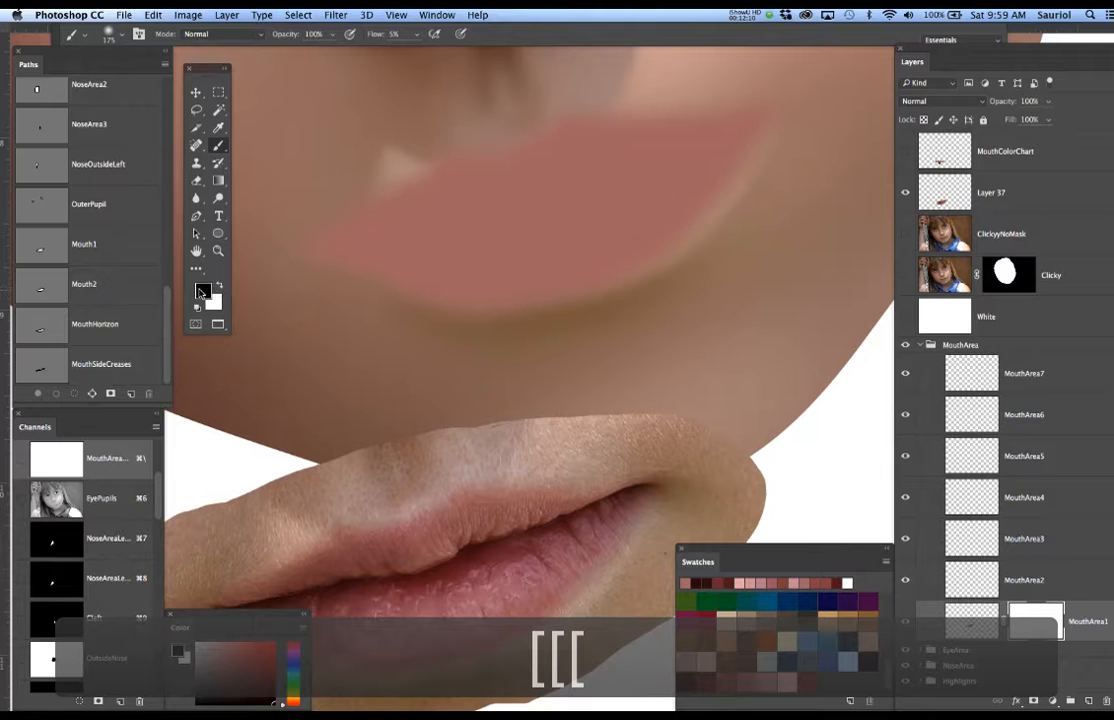
{"action": "right_click", "coordinate": [514, 258]}
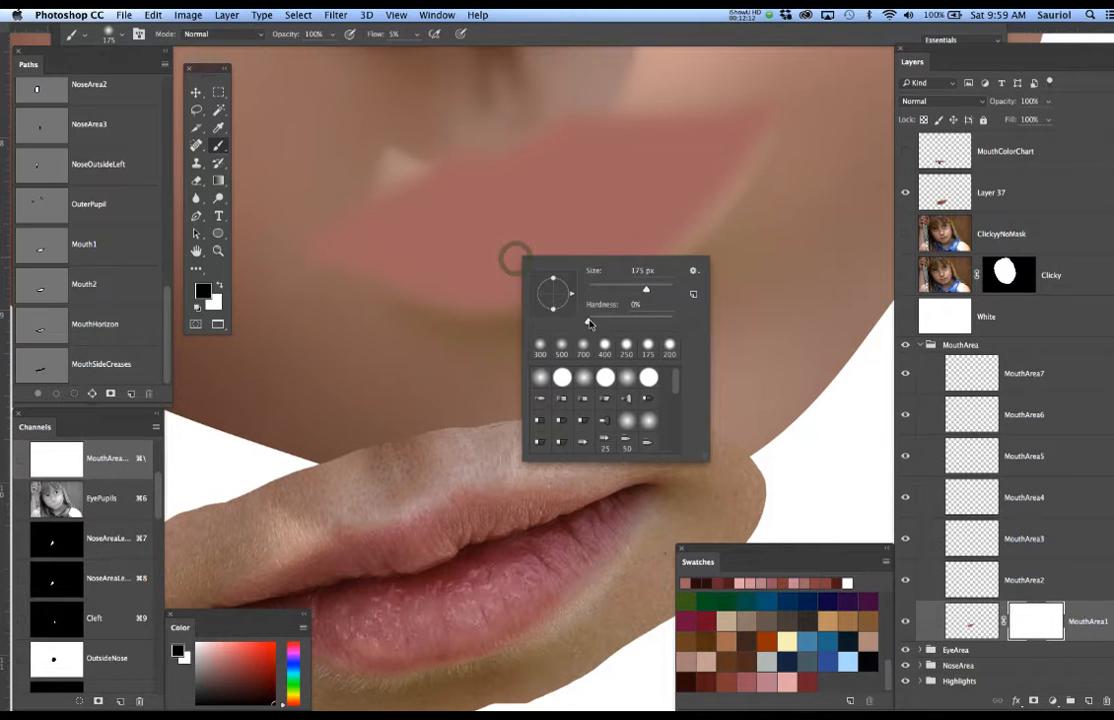
{"action": "key", "text": "Return"}
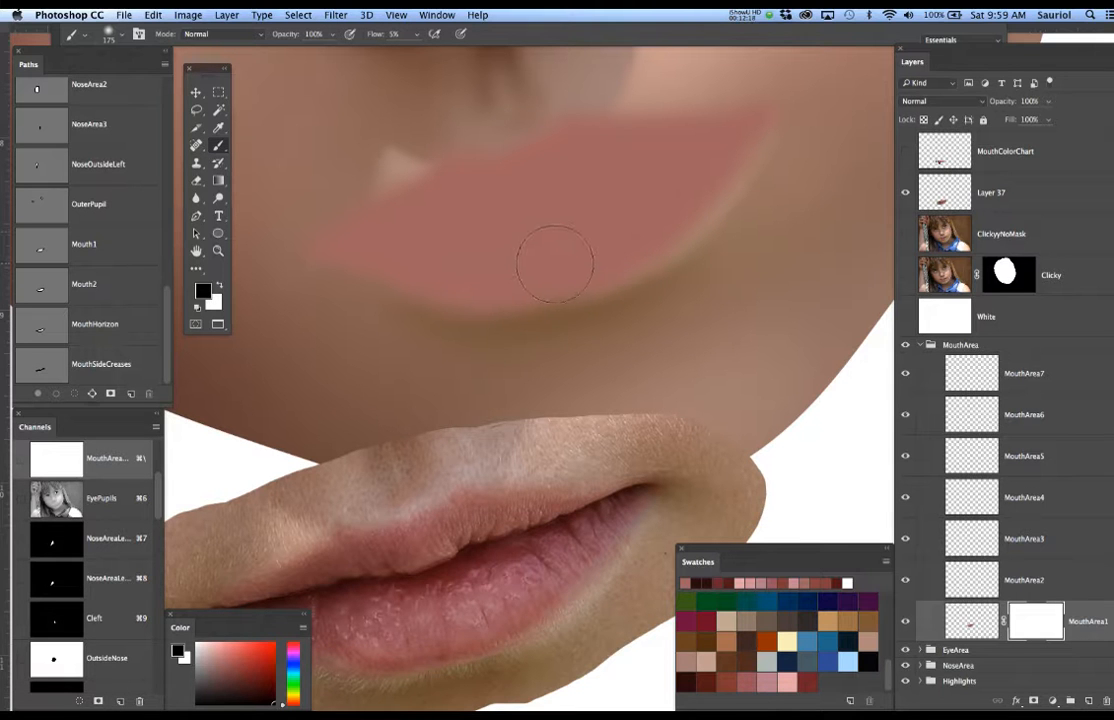
{"action": "right_click", "coordinate": [556, 257]}
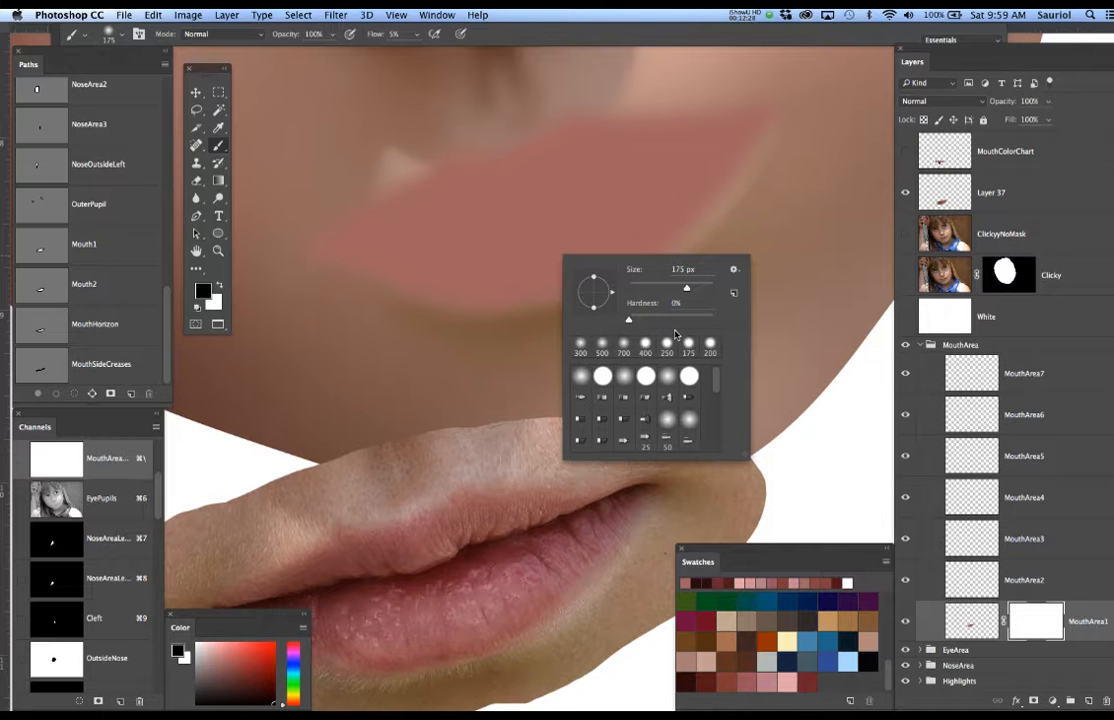
{"action": "key", "text": "Return"}
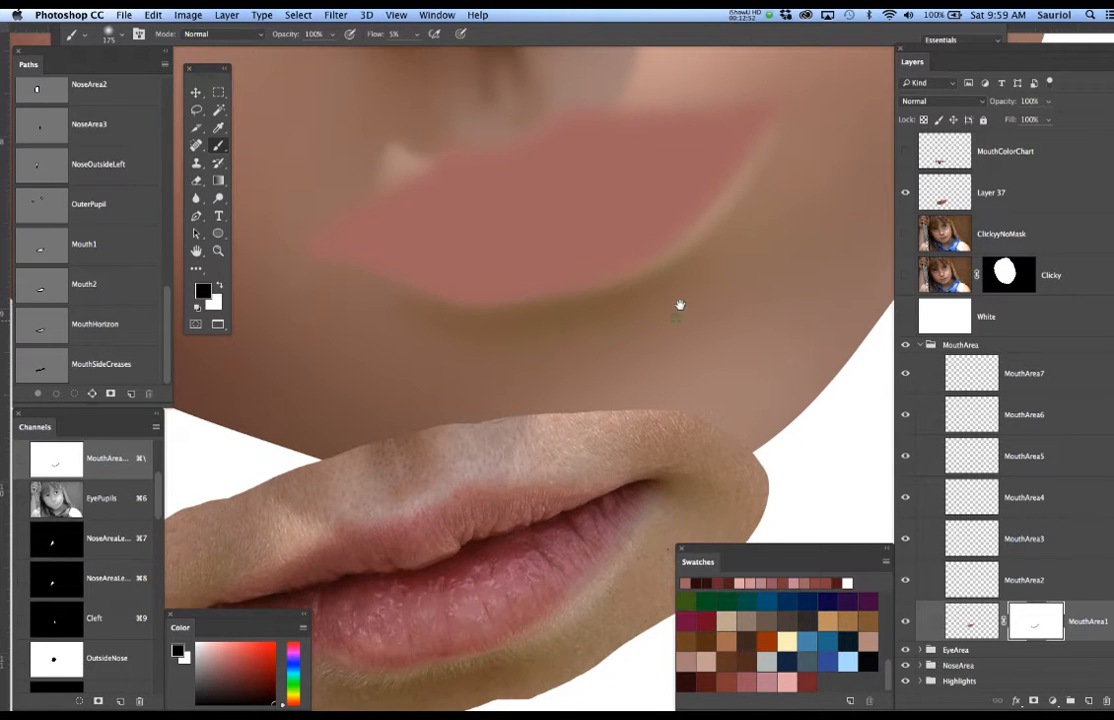
Show the Clicky photo layer and load the Mouth2 path as a selection around the lips.
{"action": "left_click", "coordinate": [905, 276]}
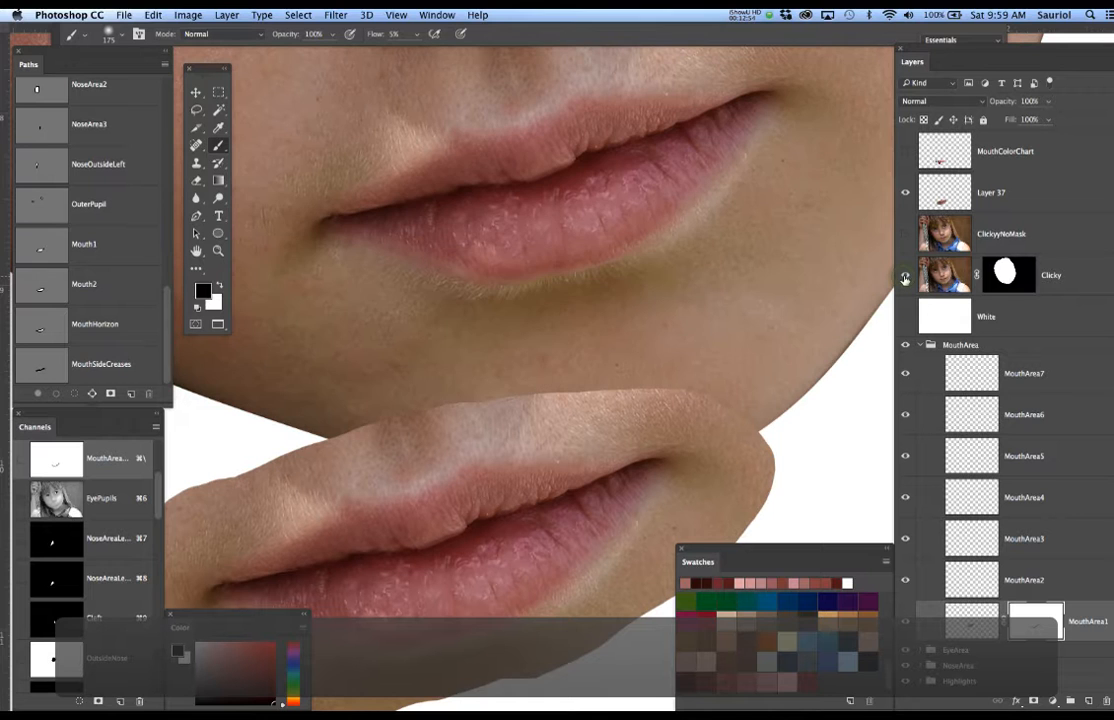
{"action": "left_click", "coordinate": [52, 290]}
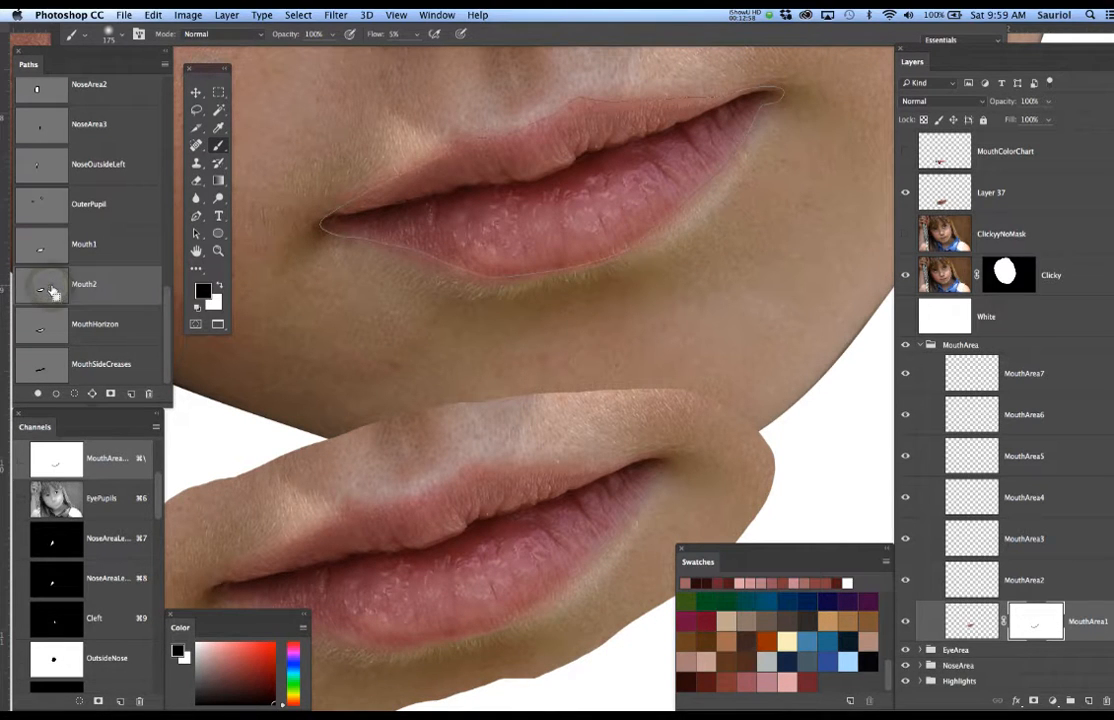
{"action": "left_click", "coordinate": [50, 288], "text": "super"}
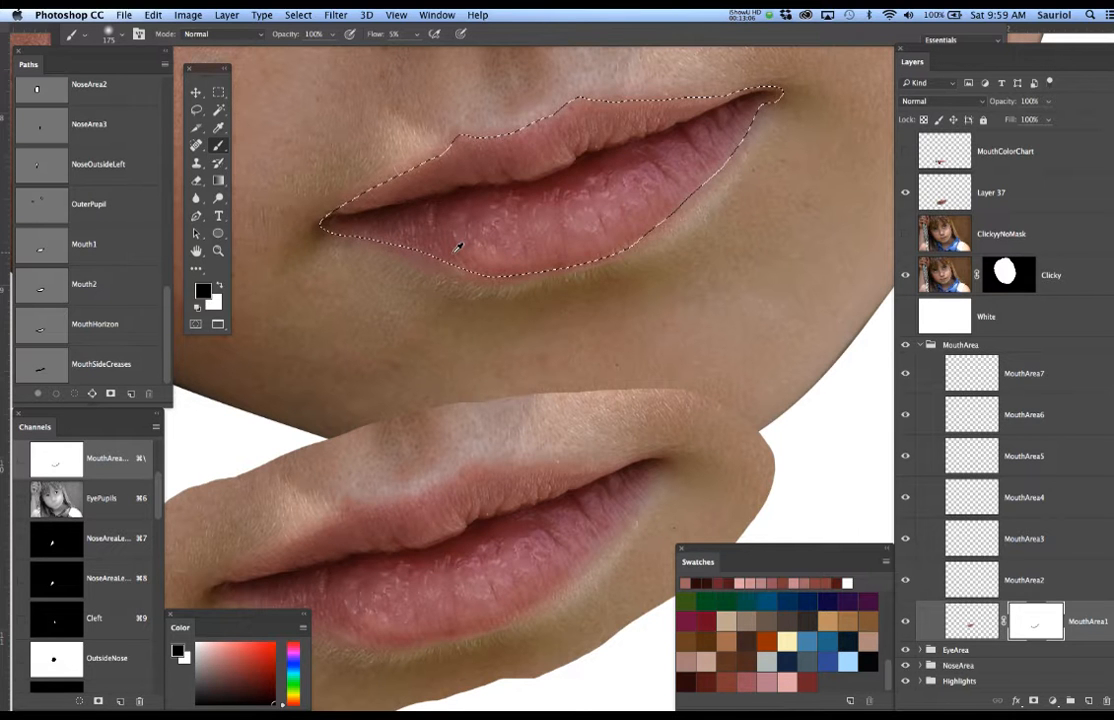
Try to sample a pink from the lower edge of the photo's lower lip with the MouthArea1 mask active.
{"action": "scroll", "coordinate": [510, 262], "scroll_direction": "up", "scroll_amount": 6}
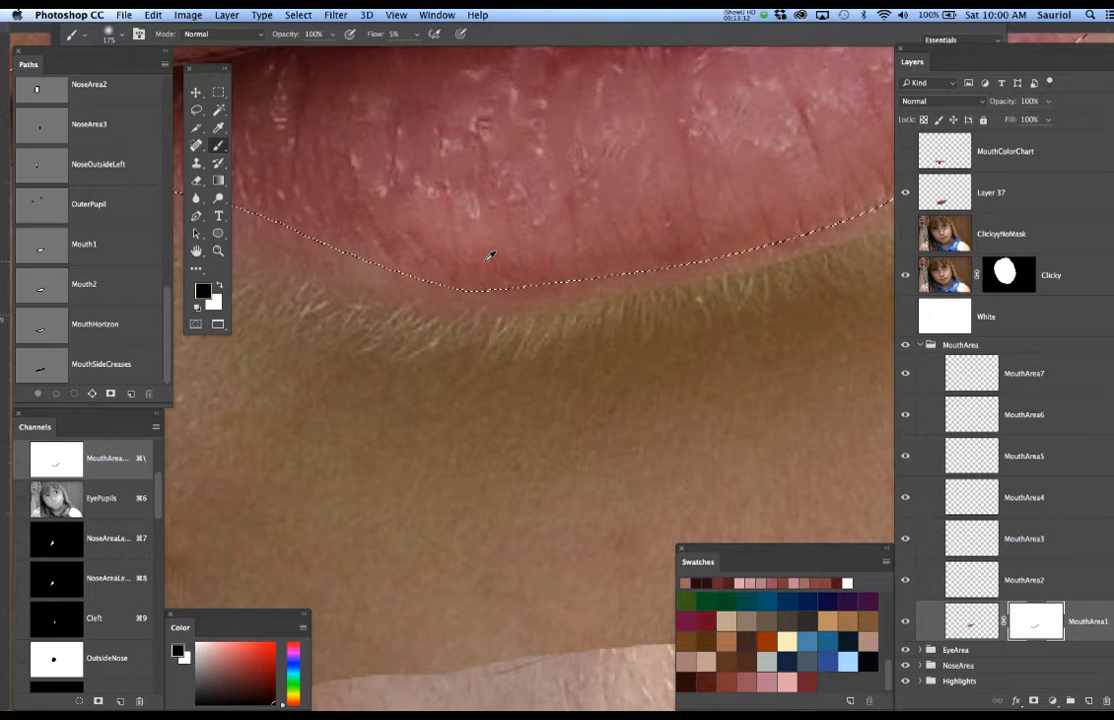
{"action": "left_click", "coordinate": [572, 255], "text": "alt"}
{"action": "scroll", "coordinate": [570, 258], "scroll_direction": "down", "scroll_amount": 3}
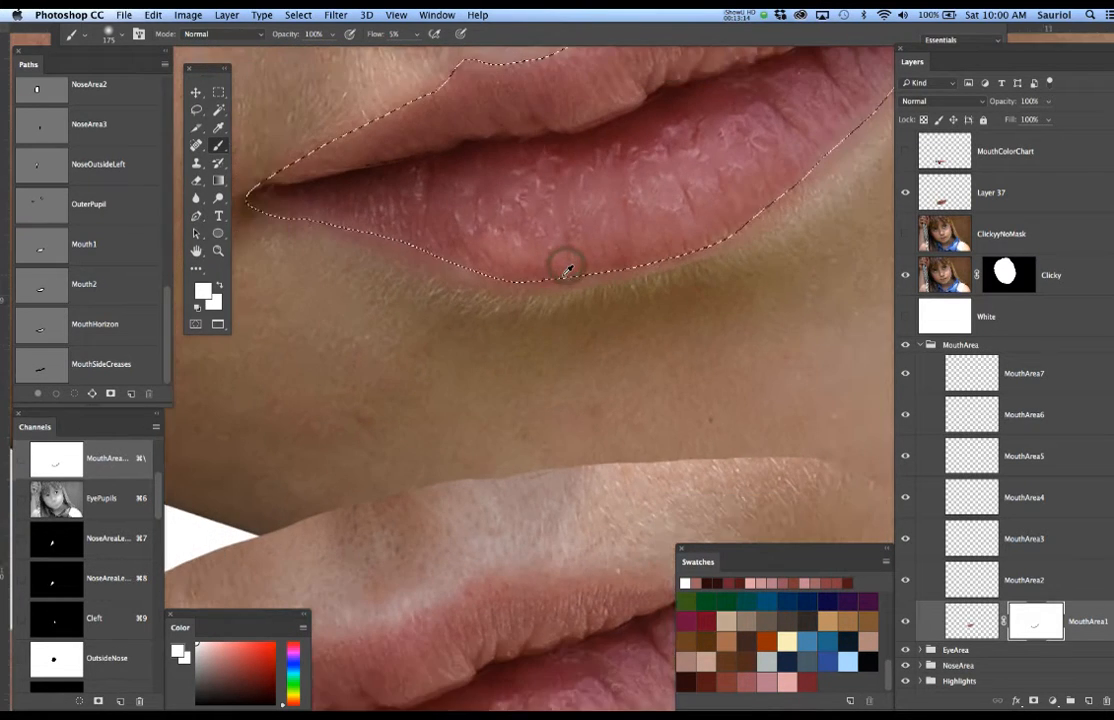
{"action": "scroll", "coordinate": [567, 270], "scroll_direction": "down", "scroll_amount": 3}
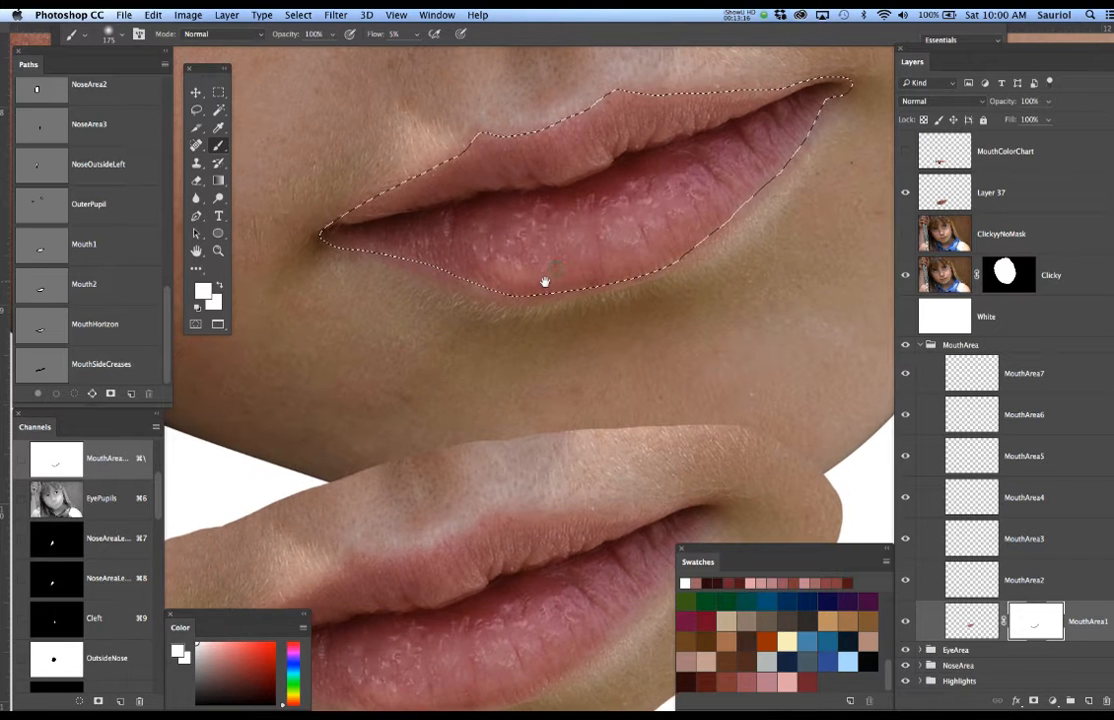
{"action": "scroll", "coordinate": [545, 282], "scroll_direction": "down", "scroll_amount": 3}
{"action": "left_click_drag", "start_coordinate": [543, 282], "coordinate": [519, 291]}
Hide the Clicky photo, feather the Mouth2 selection 3 pixels on the MouthArea2 layer and hide its edges.
{"action": "left_click", "coordinate": [905, 275]}
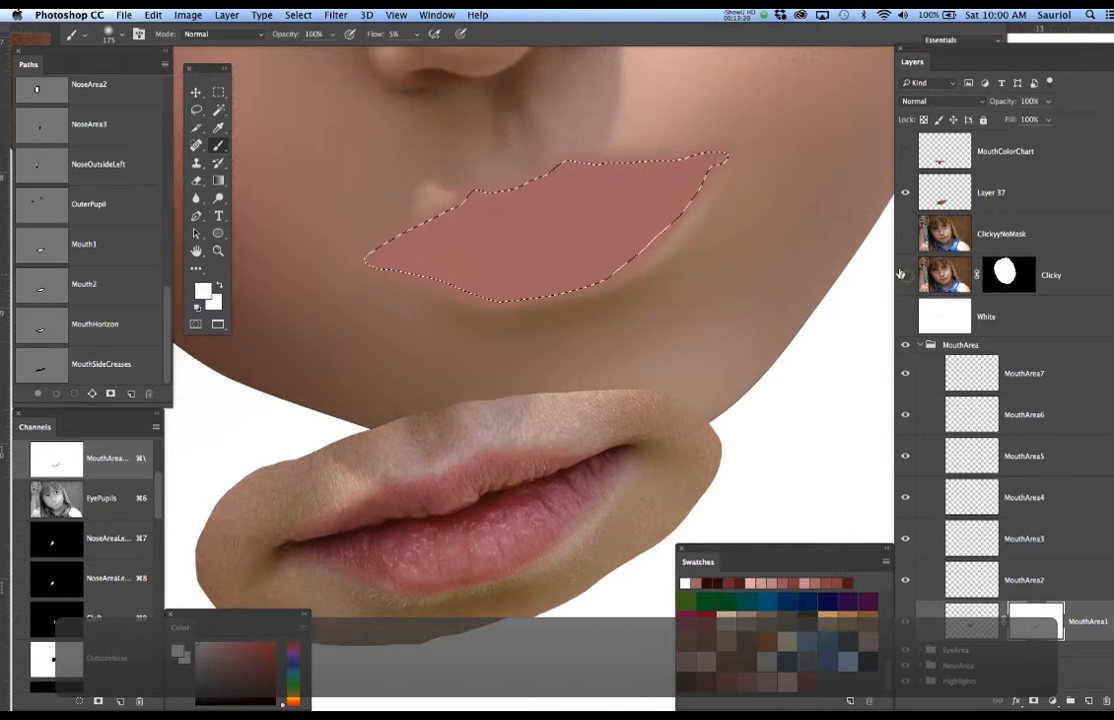
{"action": "left_click", "coordinate": [1025, 575]}
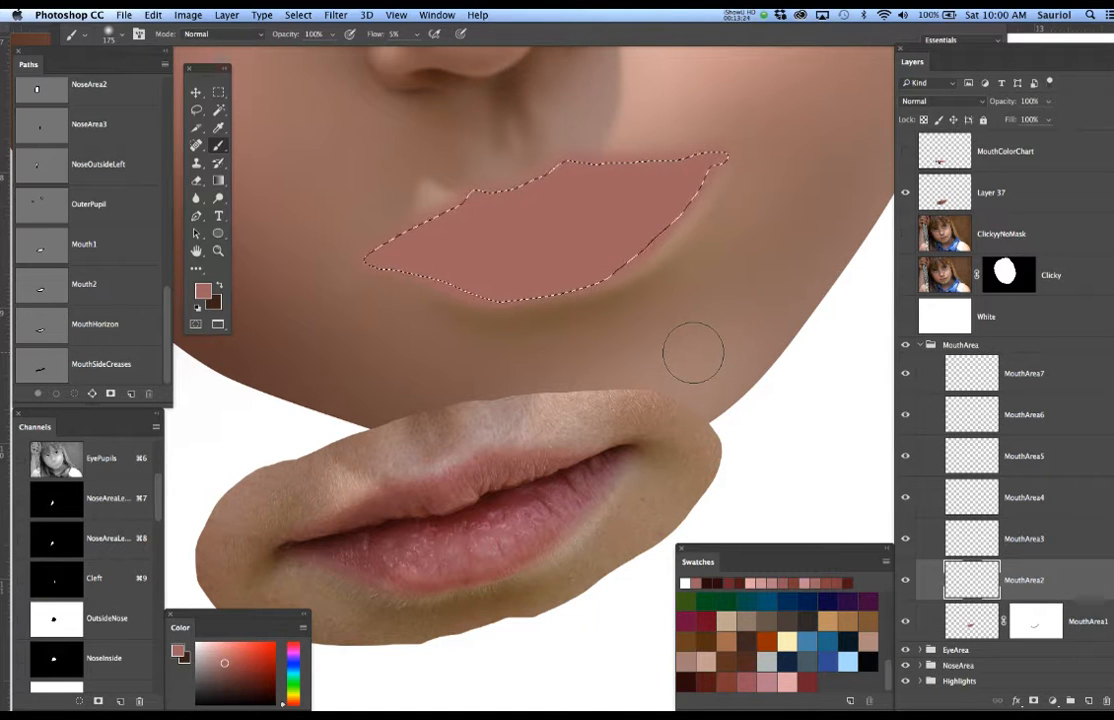
{"action": "key", "text": "shift+F6"}
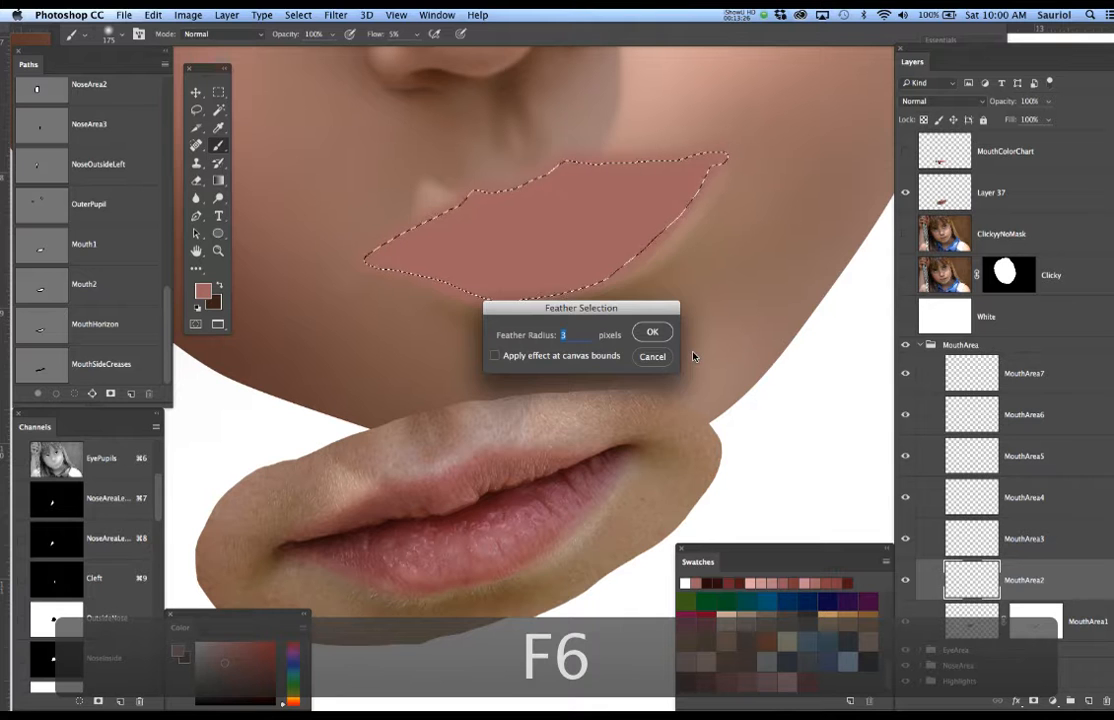
{"action": "type", "text": "3"}
{"action": "key", "text": "Return"}
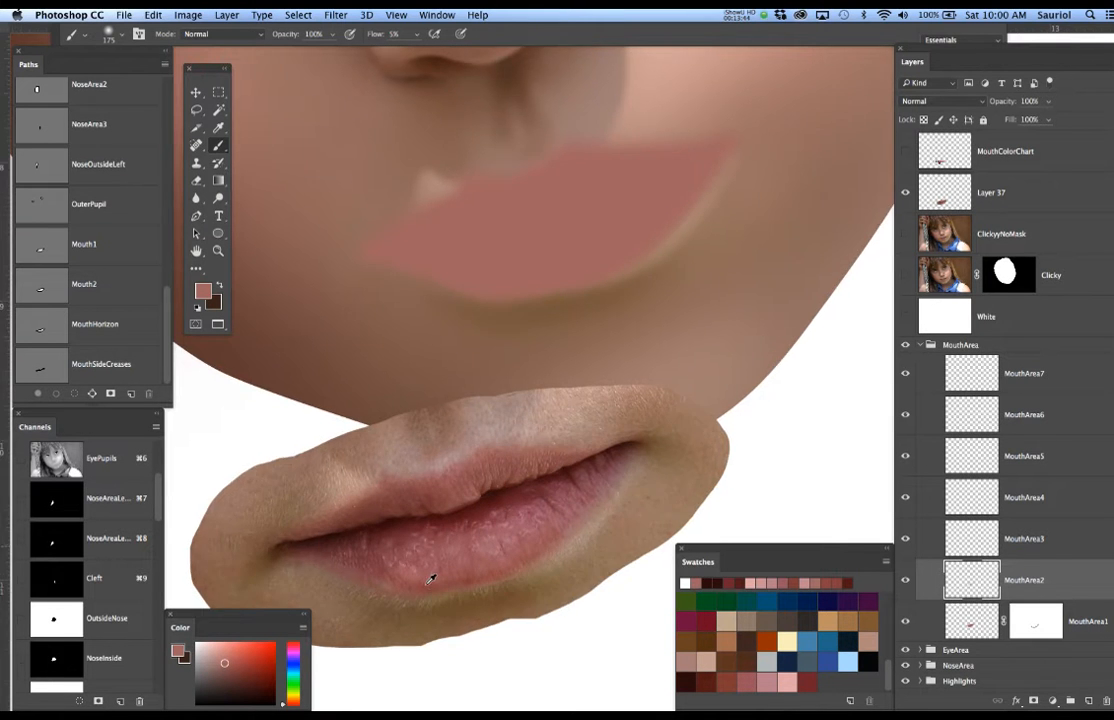
Sample a deeper pink from the lower edge of the reference lips, moving the Tools panel out of the way.
{"action": "scroll", "coordinate": [431, 579], "scroll_direction": "up", "scroll_amount": 3}
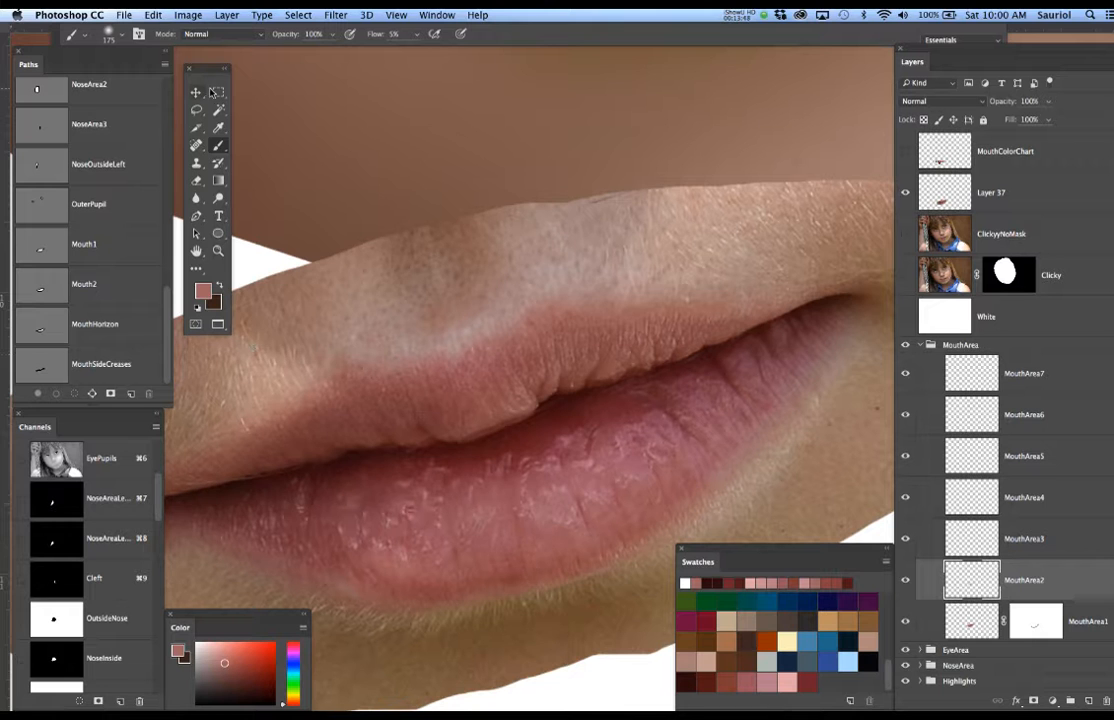
{"action": "left_click_drag", "start_coordinate": [210, 73], "coordinate": [396, 186]}
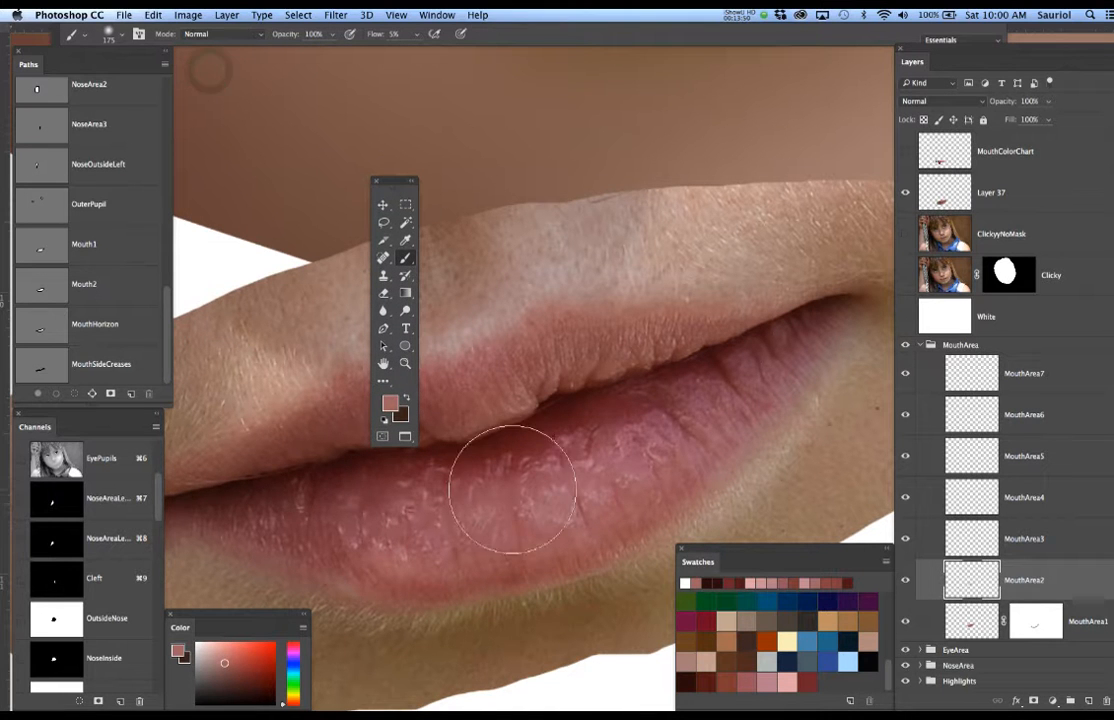
{"action": "left_click", "coordinate": [525, 570], "text": "alt"}
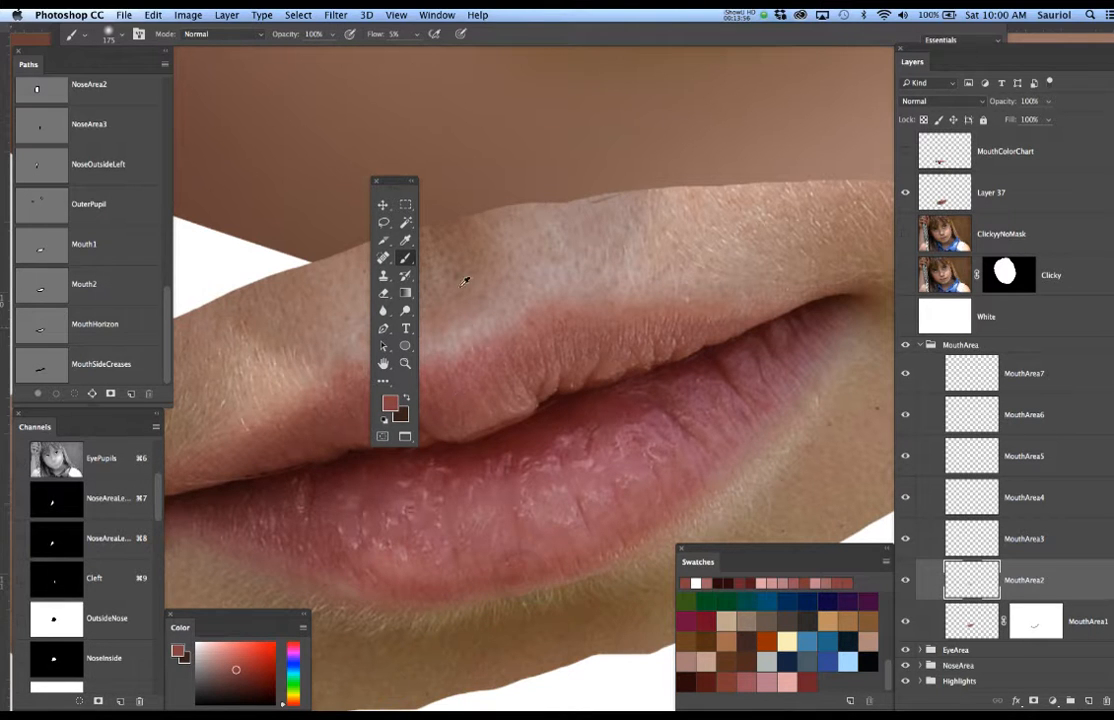
{"action": "left_click_drag", "start_coordinate": [395, 196], "coordinate": [313, 126]}
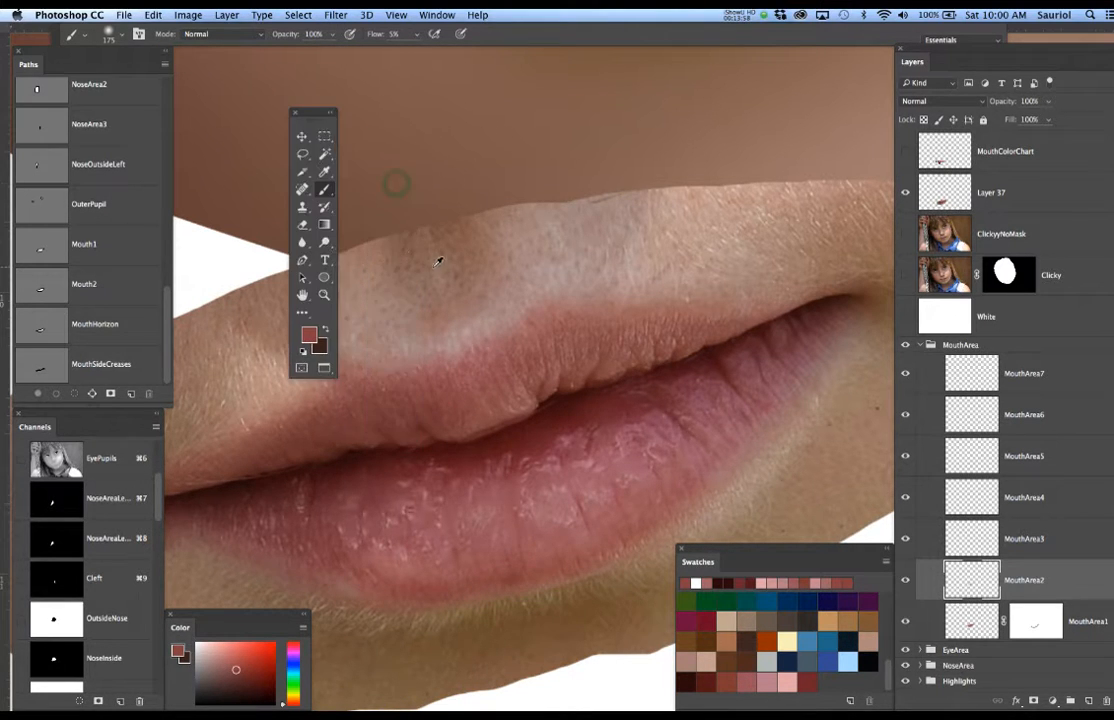
Brush the sampled pink lightly over the painted upper lip on the MouthArea2 layer.
{"action": "scroll", "coordinate": [438, 259], "scroll_direction": "down", "scroll_amount": 2}
{"action": "scroll", "coordinate": [490, 268], "scroll_direction": "down", "scroll_amount": 1}
{"action": "left_click_drag", "start_coordinate": [533, 271], "coordinate": [497, 426]}
{"action": "mouse_move", "coordinate": [311, 118]}
{"action": "left_mouse_down"}
{"action": "mouse_move", "coordinate": [284, 117]}
{"action": "mouse_move", "coordinate": [224, 79]}
{"action": "left_mouse_up"}
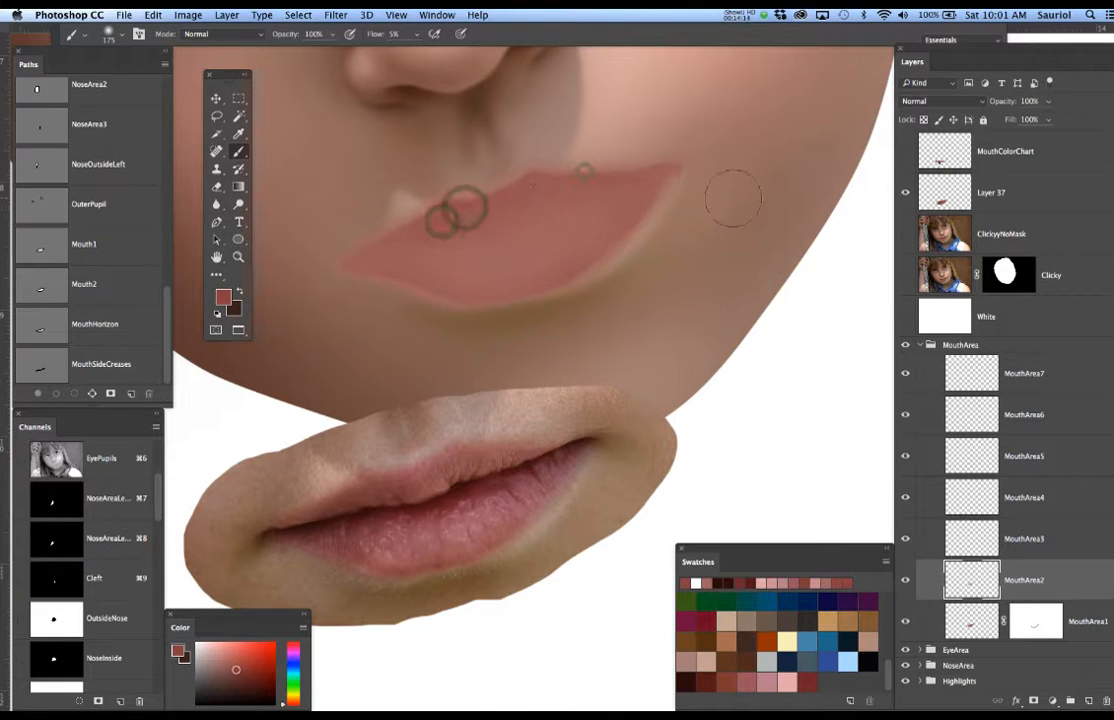
Show the Clicky photo, reduce the brush to 90 pixels and, on MouthArea3, sample a dark red from just below the line between the lips.
{"action": "left_click", "coordinate": [906, 280]}
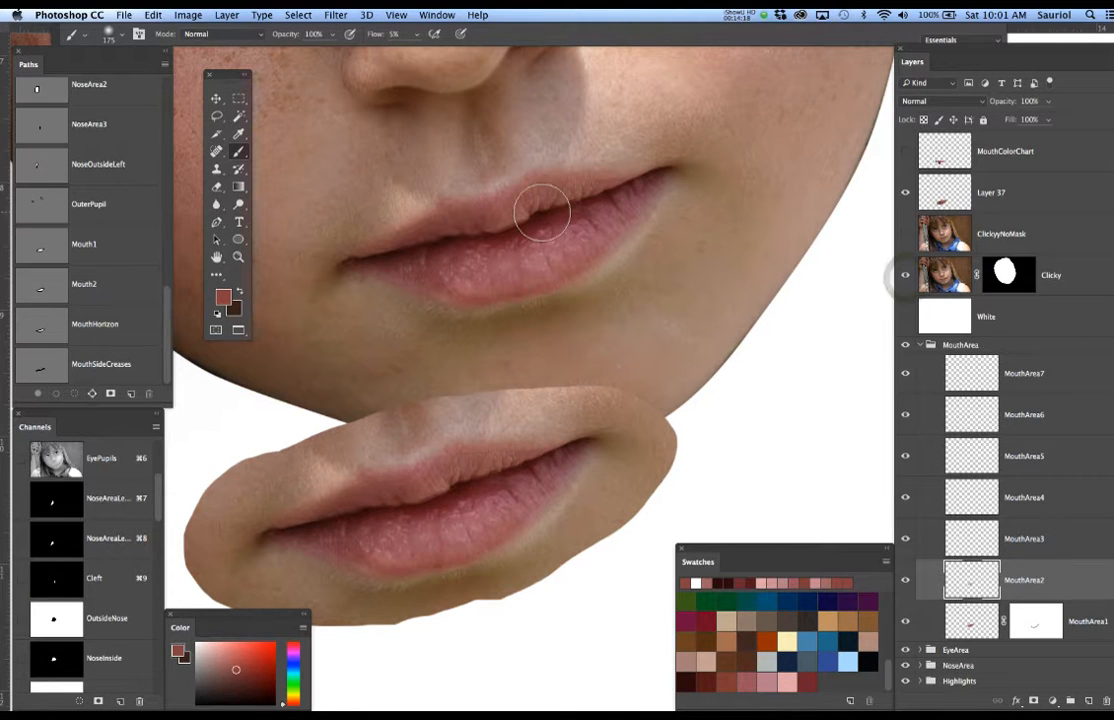
{"action": "key", "text": "bracketleft"}
{"action": "key", "text": "bracketleft"}
{"action": "key", "text": "bracketleft"}
{"action": "key", "text": "bracketleft"}
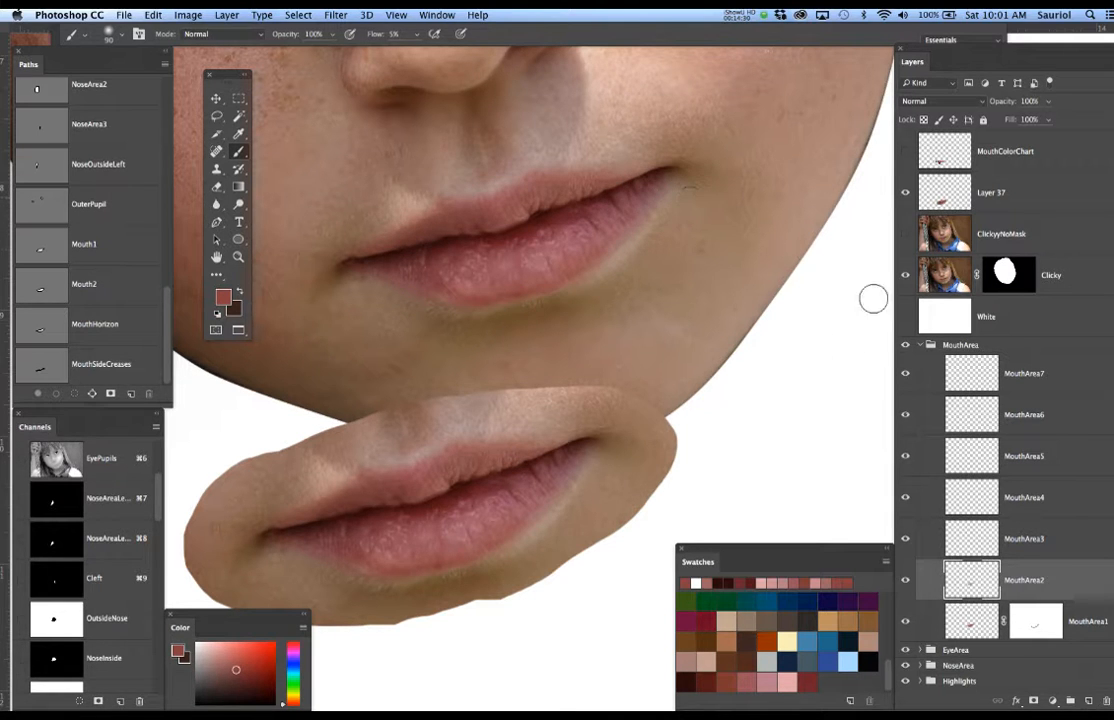
{"action": "left_click", "coordinate": [1039, 544]}
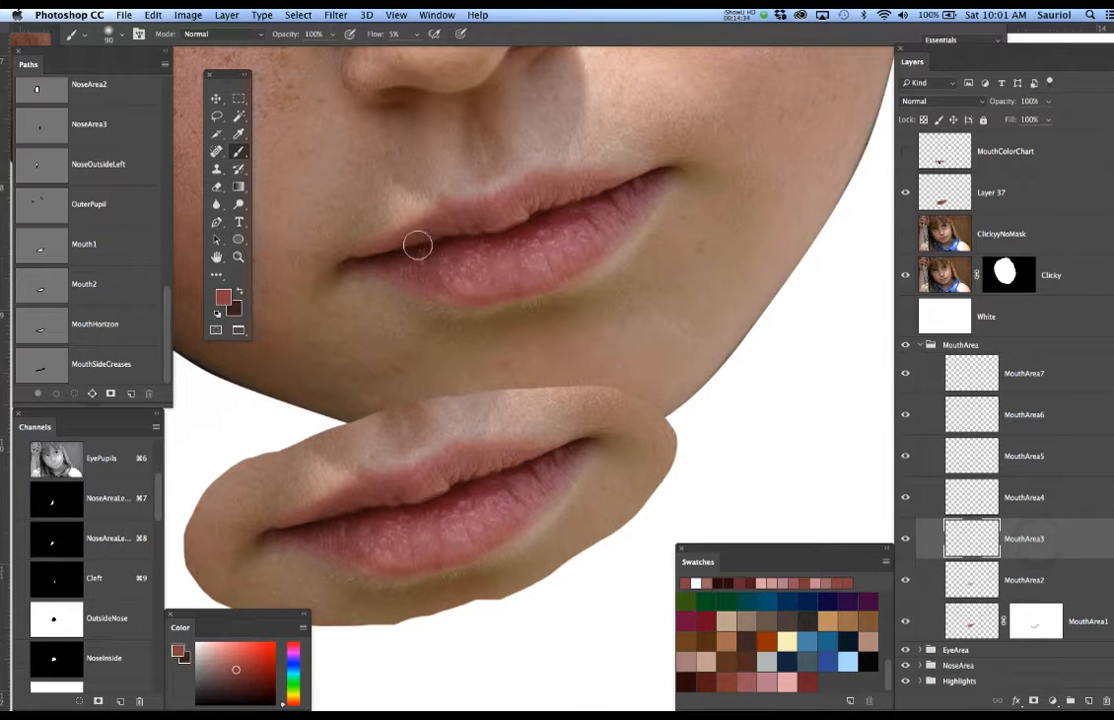
{"action": "left_click", "coordinate": [567, 212], "text": "alt"}
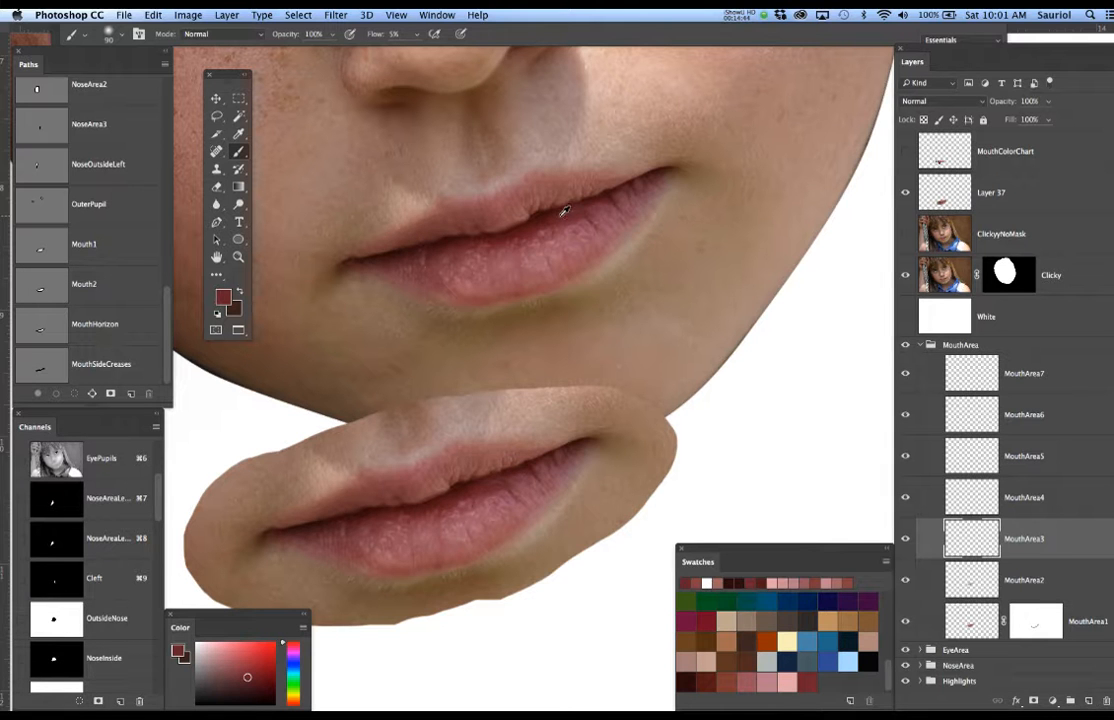
{"action": "left_click", "coordinate": [563, 212], "text": "alt"}
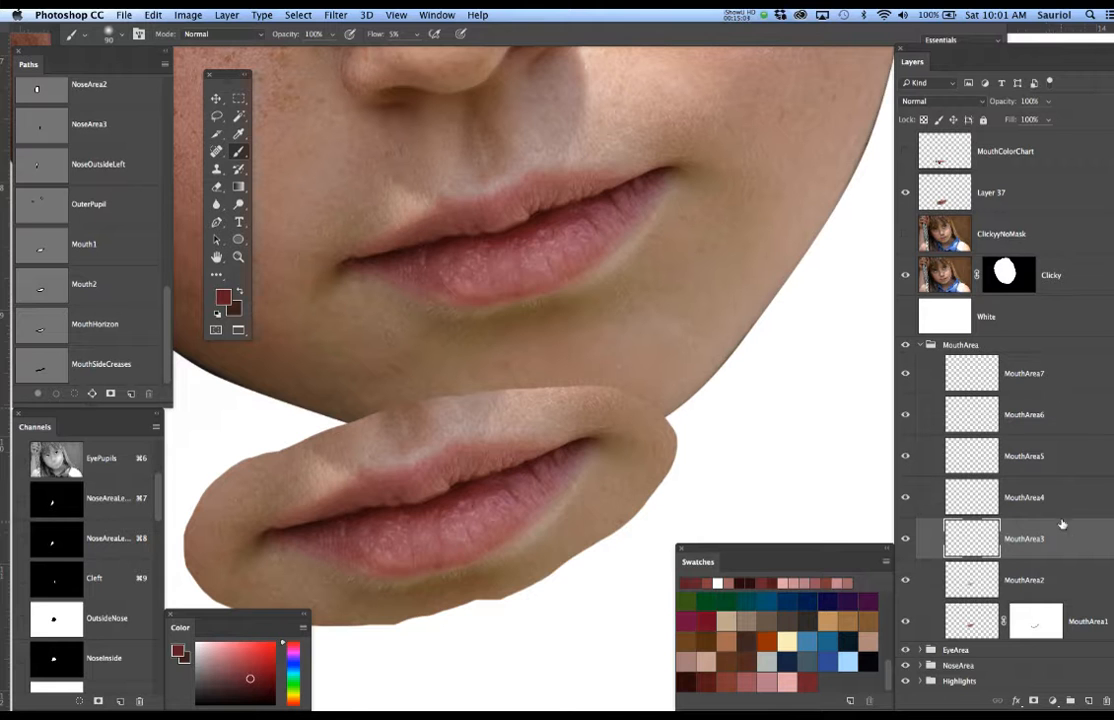
Add a new layer named SmileCreases directly beneath MouthArea1 in the MouthArea group and save the document.
{"action": "left_click", "coordinate": [1087, 702]}
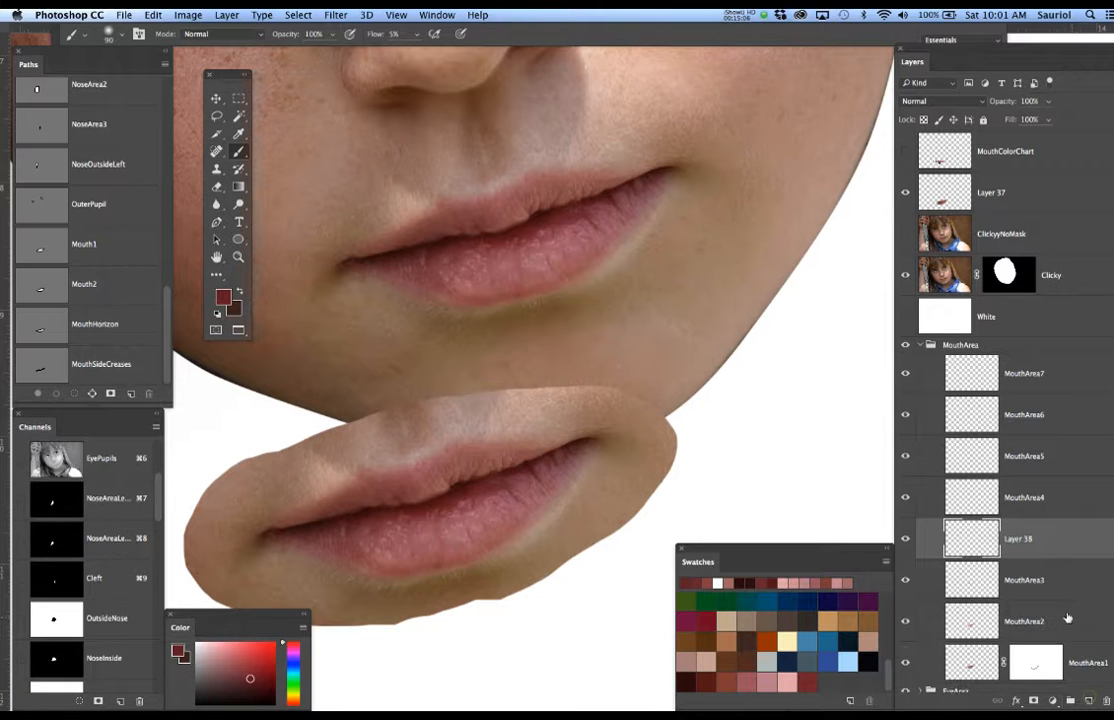
{"action": "left_click_drag", "start_coordinate": [1051, 545], "coordinate": [1049, 678]}
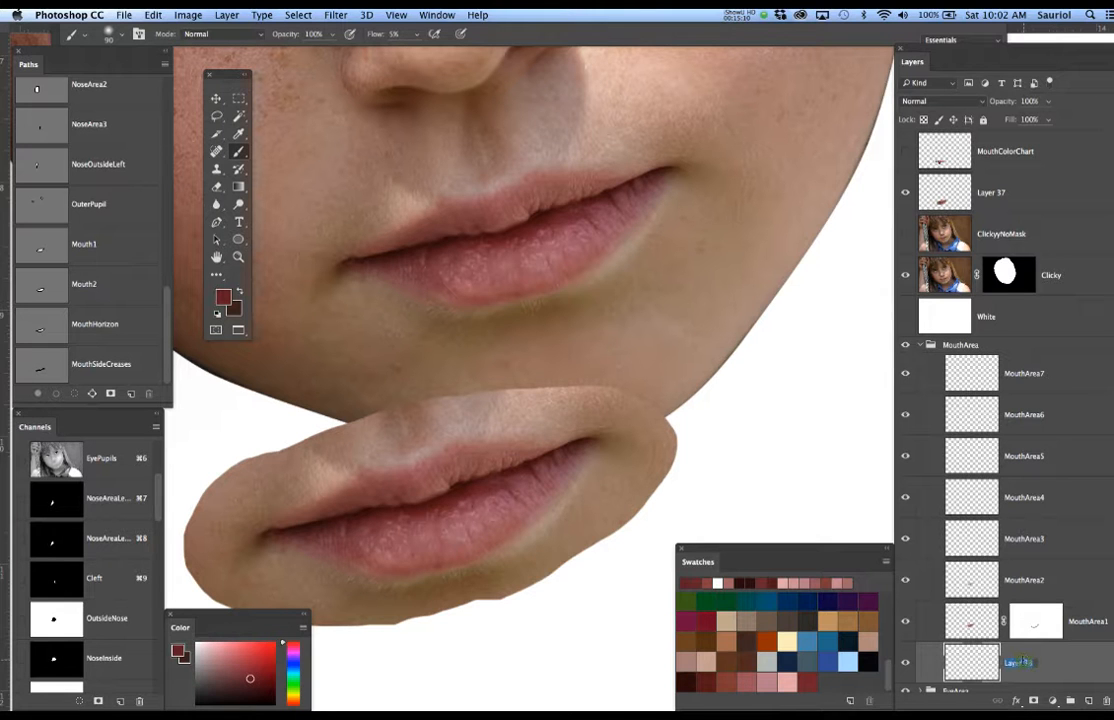
{"action": "type", "text": "SmileCreases"}
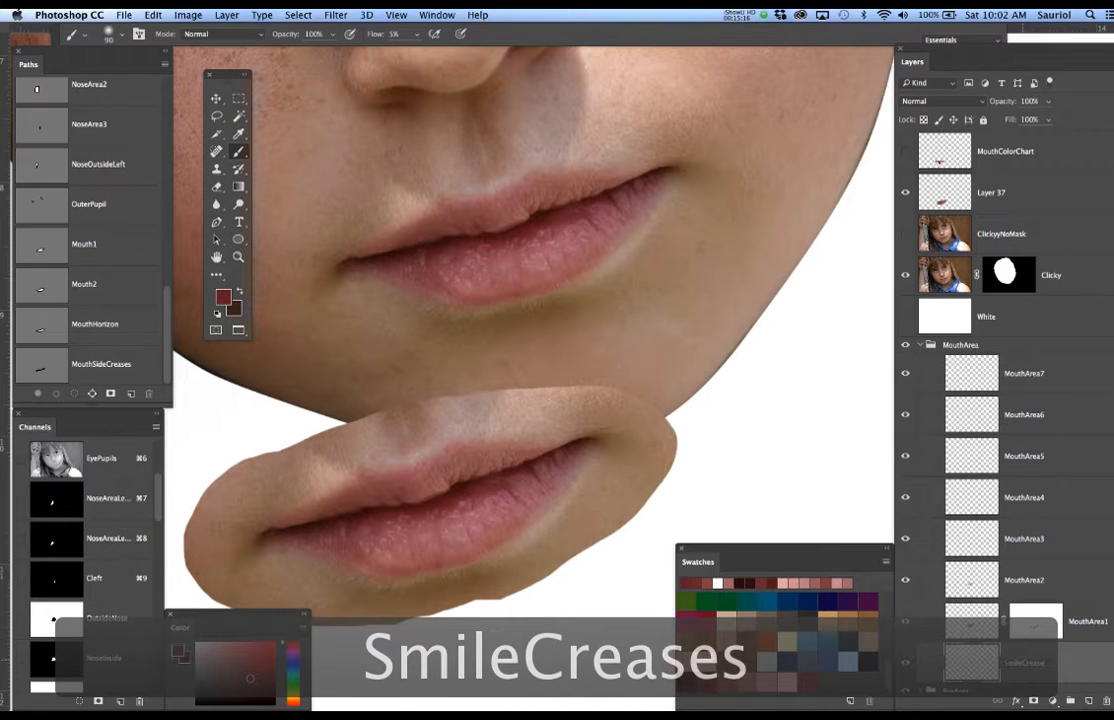
{"action": "key", "text": "super+s"}
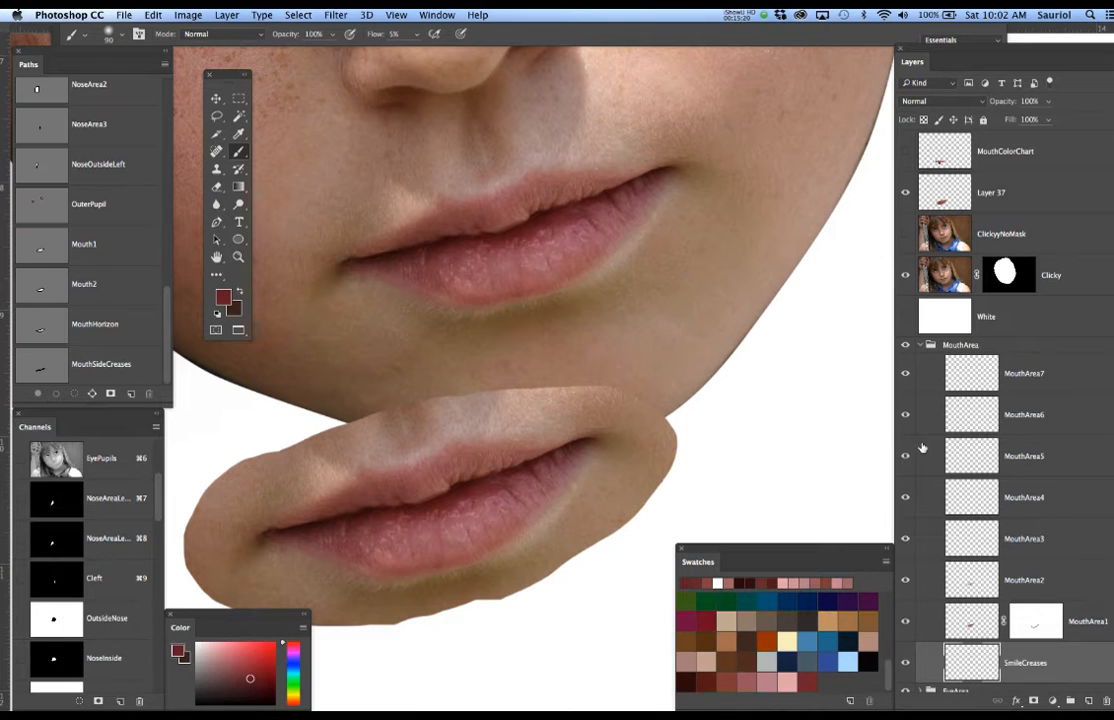
On MouthArea3, sample a red from the lower lip's upper edge and select the lower lip by intersecting the Mouth2 and MouthHorizon paths.
{"action": "left_click", "coordinate": [1025, 538]}
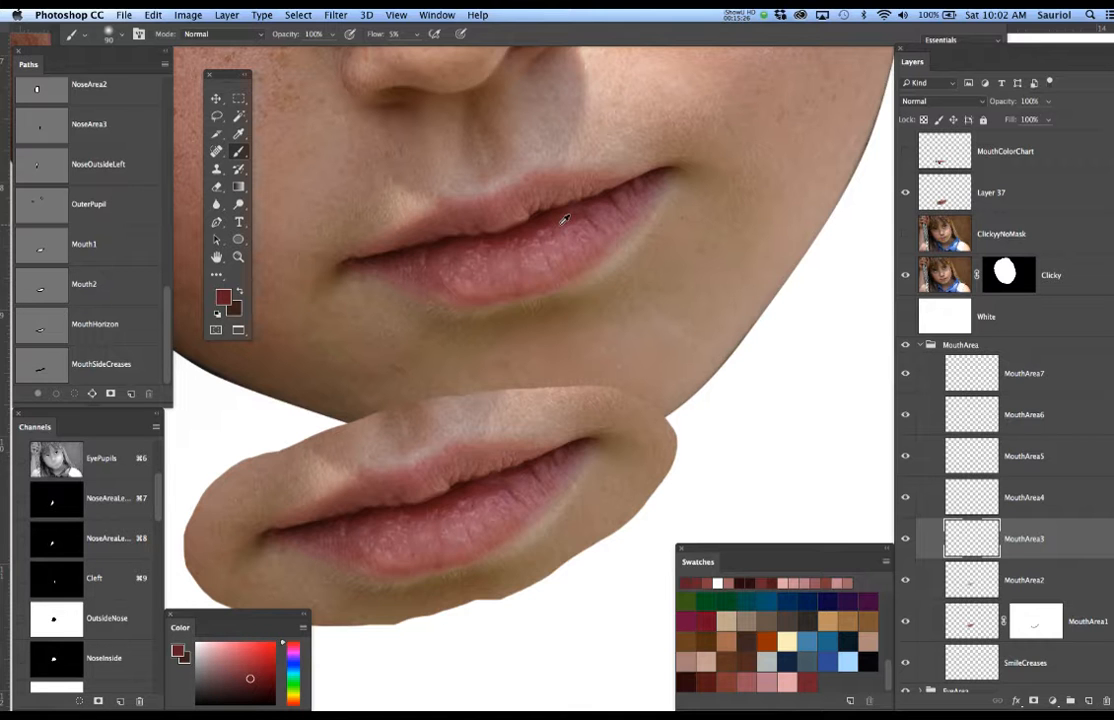
{"action": "left_click", "coordinate": [507, 241], "text": "alt"}
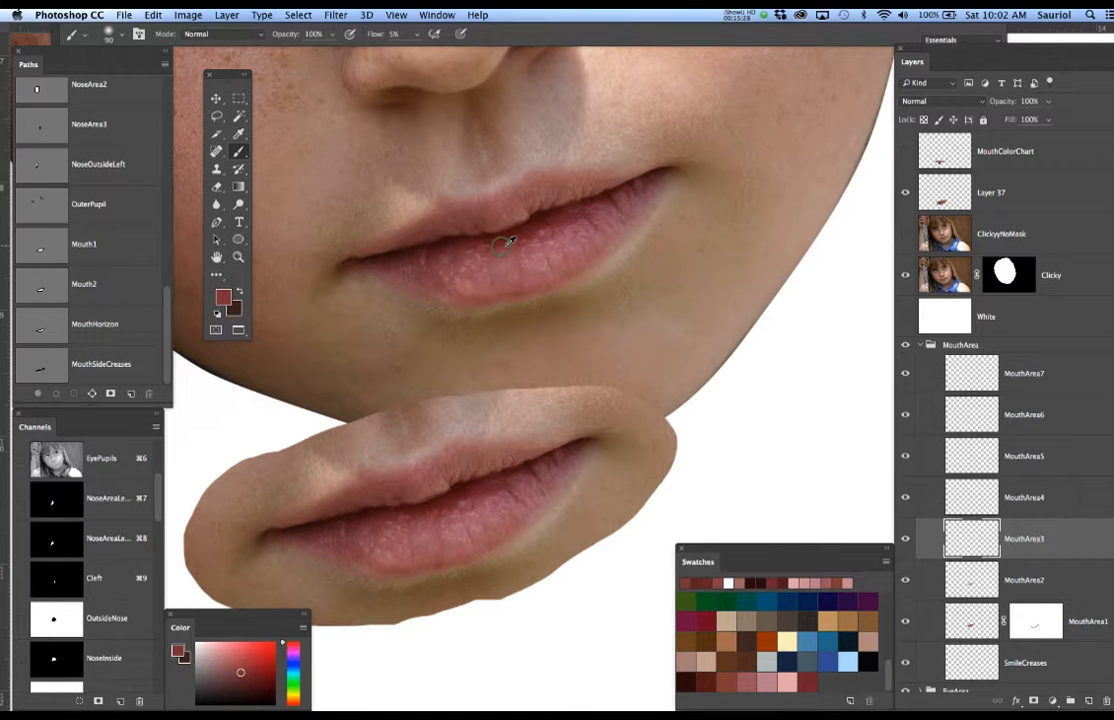
{"action": "left_click", "coordinate": [55, 251], "text": "super"}
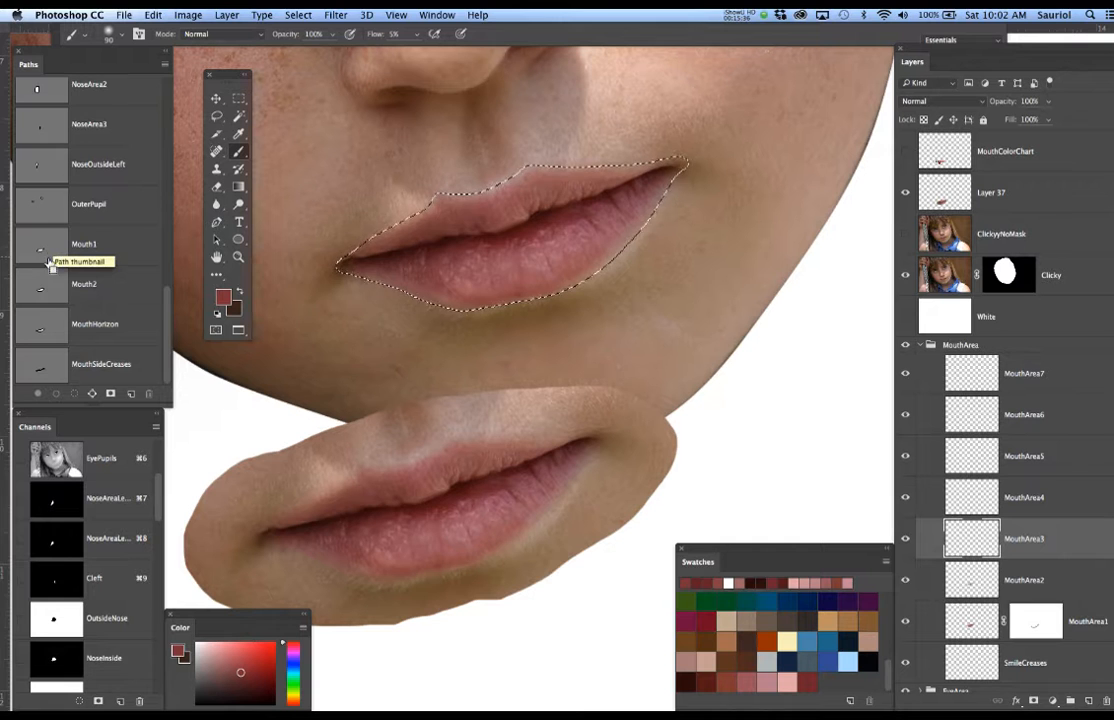
{"action": "left_click", "coordinate": [44, 285], "text": "super"}
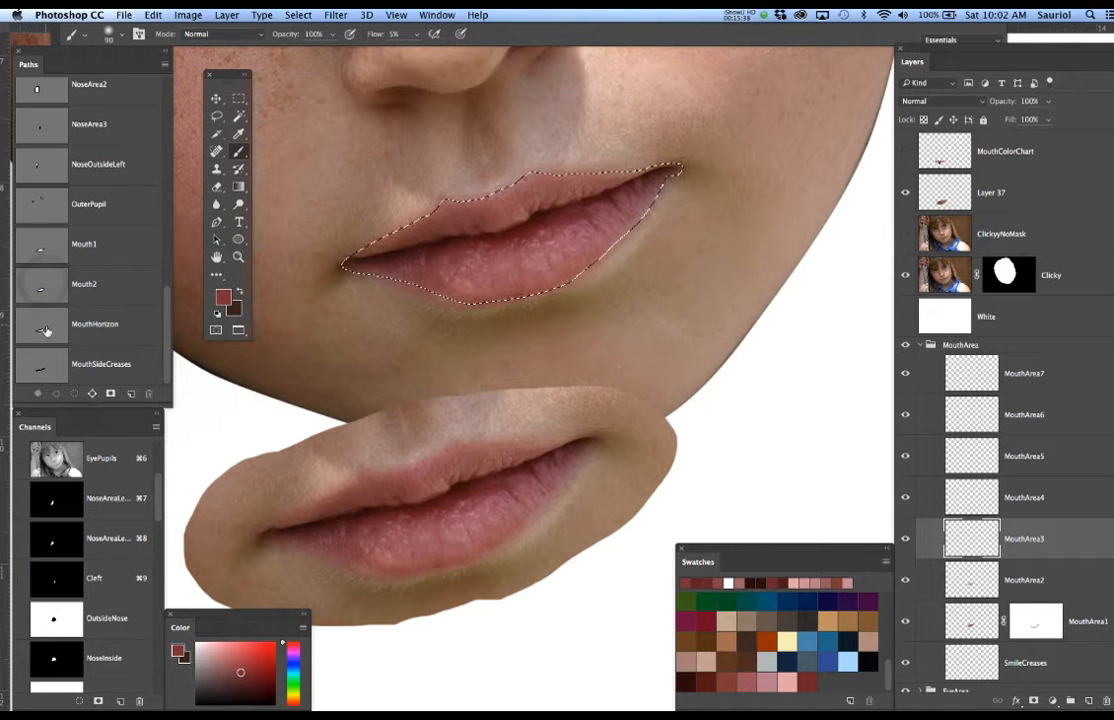
{"action": "left_click", "coordinate": [107, 328]}
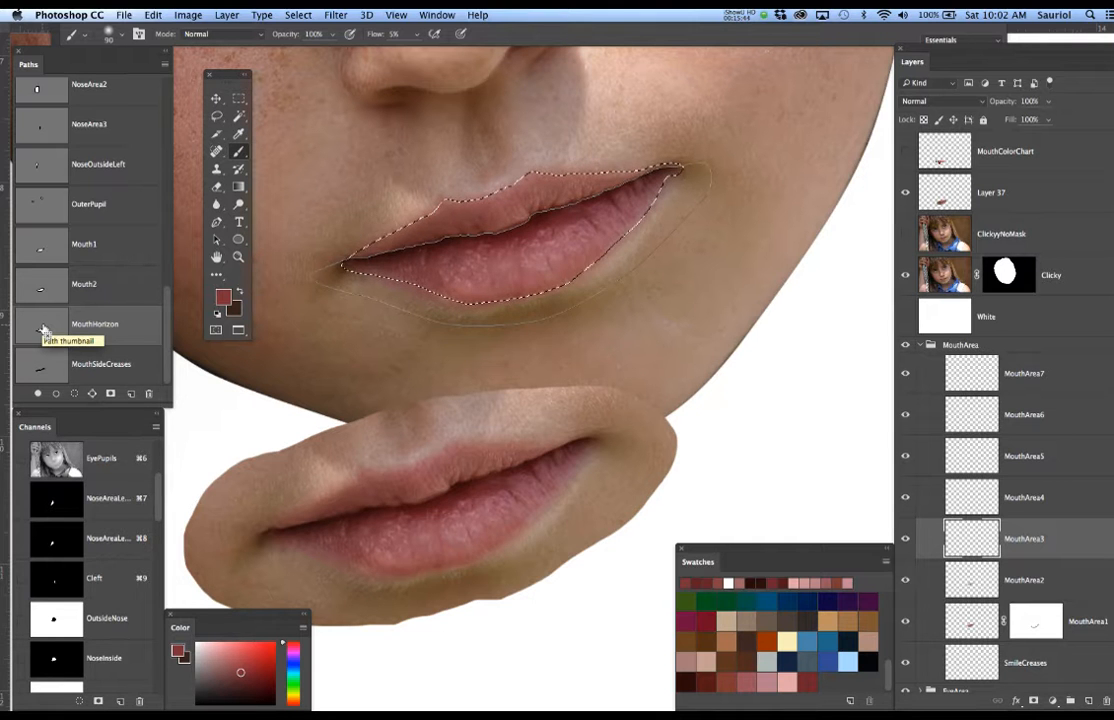
{"action": "left_click", "coordinate": [41, 328], "text": "ctrl+alt"}
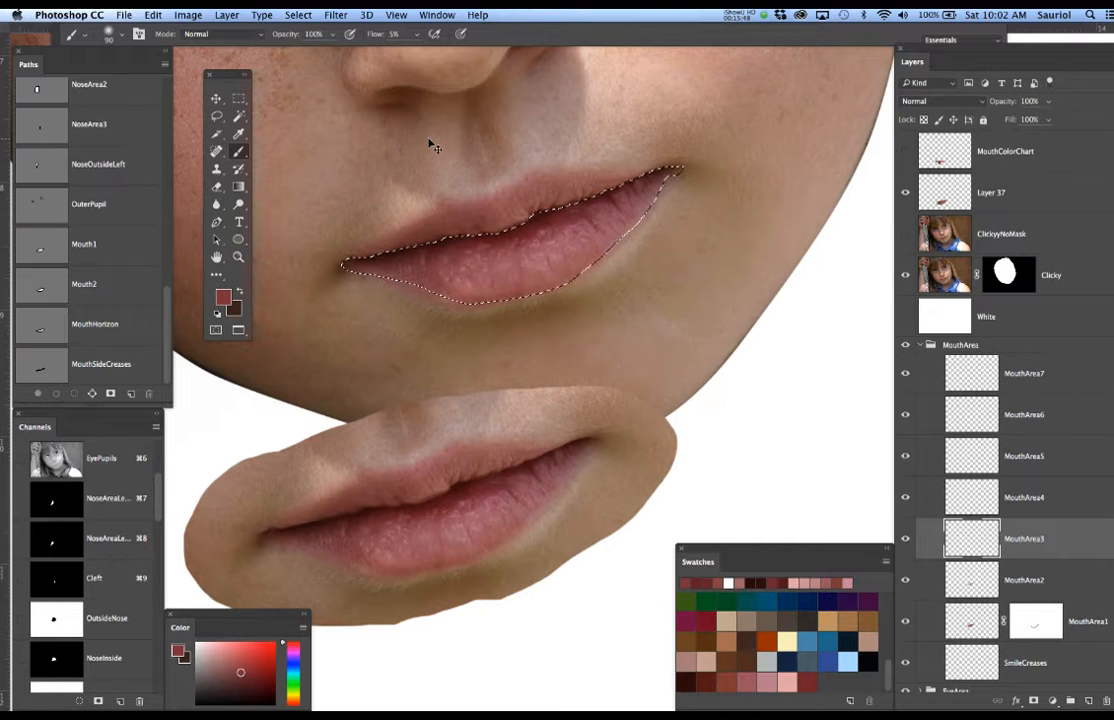
Hide the selection edges and the Clicky photo and brush the sampled red along the lower lip's upper edge on MouthArea3.
{"action": "key", "text": "super+h"}
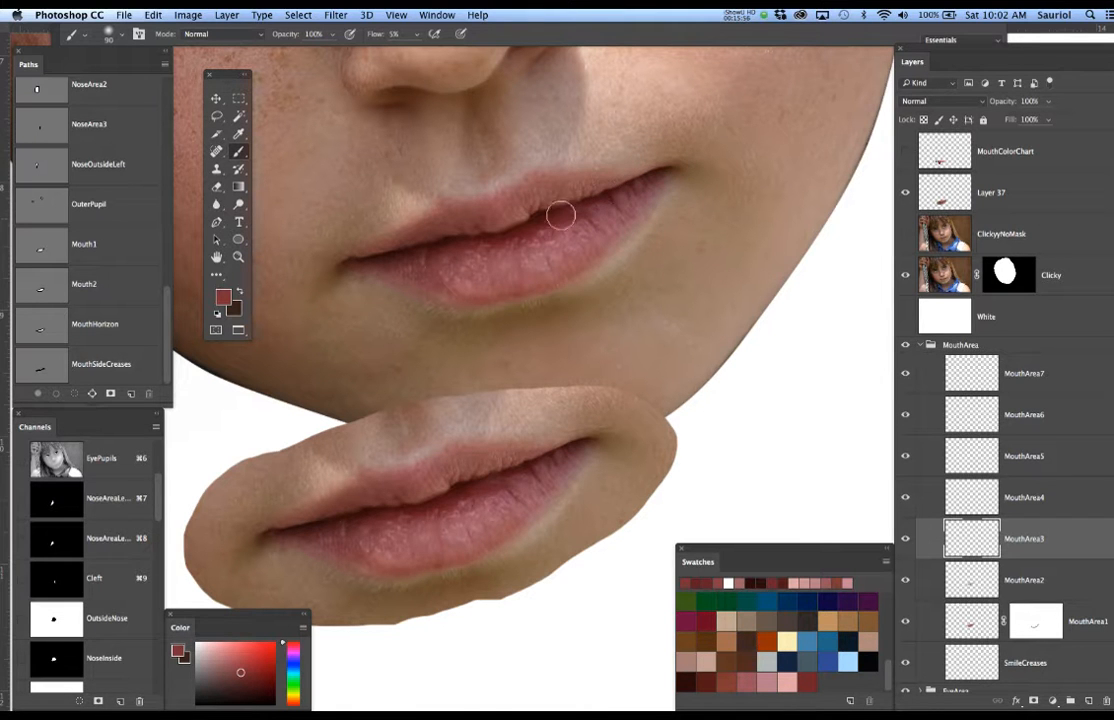
{"action": "mouse_move", "coordinate": [490, 238]}
{"action": "left_mouse_down"}
{"action": "mouse_move", "coordinate": [378, 256]}
{"action": "mouse_move", "coordinate": [420, 265]}
{"action": "left_mouse_up"}
{"action": "left_click", "coordinate": [906, 275]}
{"action": "mouse_move", "coordinate": [582, 203]}
{"action": "left_mouse_down"}
{"action": "mouse_move", "coordinate": [530, 209]}
{"action": "mouse_move", "coordinate": [536, 225]}
{"action": "mouse_move", "coordinate": [508, 237]}
{"action": "left_mouse_up"}
Reduce the brush to 60 pixels and darken the lower lip just beneath the mouth line, from corner to corner.
{"action": "key", "text": "bracketleft"}
{"action": "key", "text": "bracketleft"}
{"action": "key", "text": "bracketleft"}
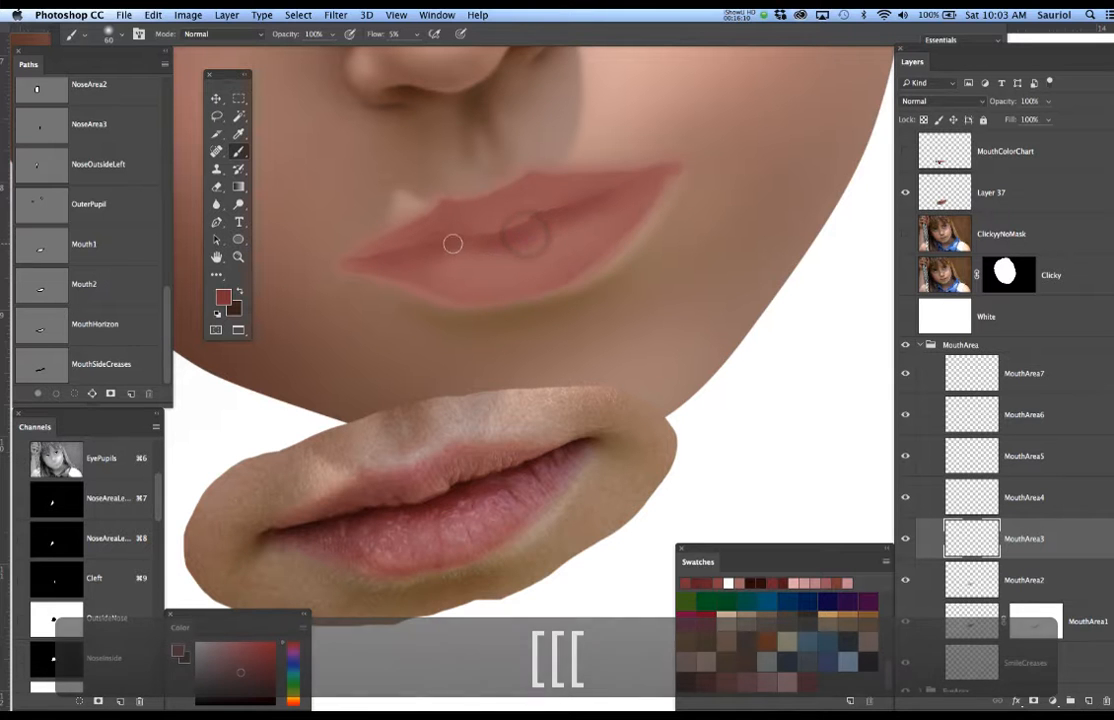
{"action": "mouse_move", "coordinate": [452, 246]}
{"action": "left_mouse_down"}
{"action": "mouse_move", "coordinate": [481, 237]}
{"action": "mouse_move", "coordinate": [441, 243]}
{"action": "left_mouse_up"}
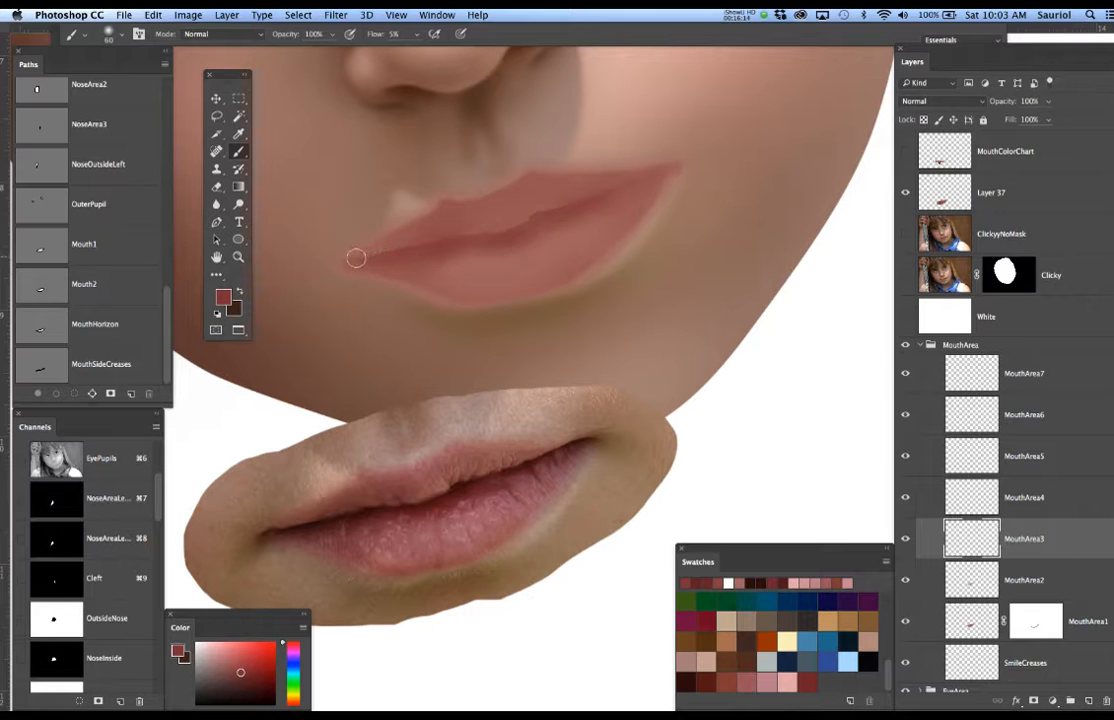
{"action": "left_click_drag", "start_coordinate": [527, 220], "coordinate": [646, 176]}
{"action": "mouse_move", "coordinate": [578, 201]}
{"action": "left_mouse_down"}
{"action": "mouse_move", "coordinate": [622, 180]}
{"action": "mouse_move", "coordinate": [611, 191]}
{"action": "left_mouse_up"}
{"action": "mouse_move", "coordinate": [467, 238]}
{"action": "left_mouse_down"}
{"action": "mouse_move", "coordinate": [507, 232]}
{"action": "mouse_move", "coordinate": [641, 168]}
{"action": "mouse_move", "coordinate": [525, 236]}
{"action": "mouse_move", "coordinate": [425, 245]}
{"action": "left_mouse_up"}
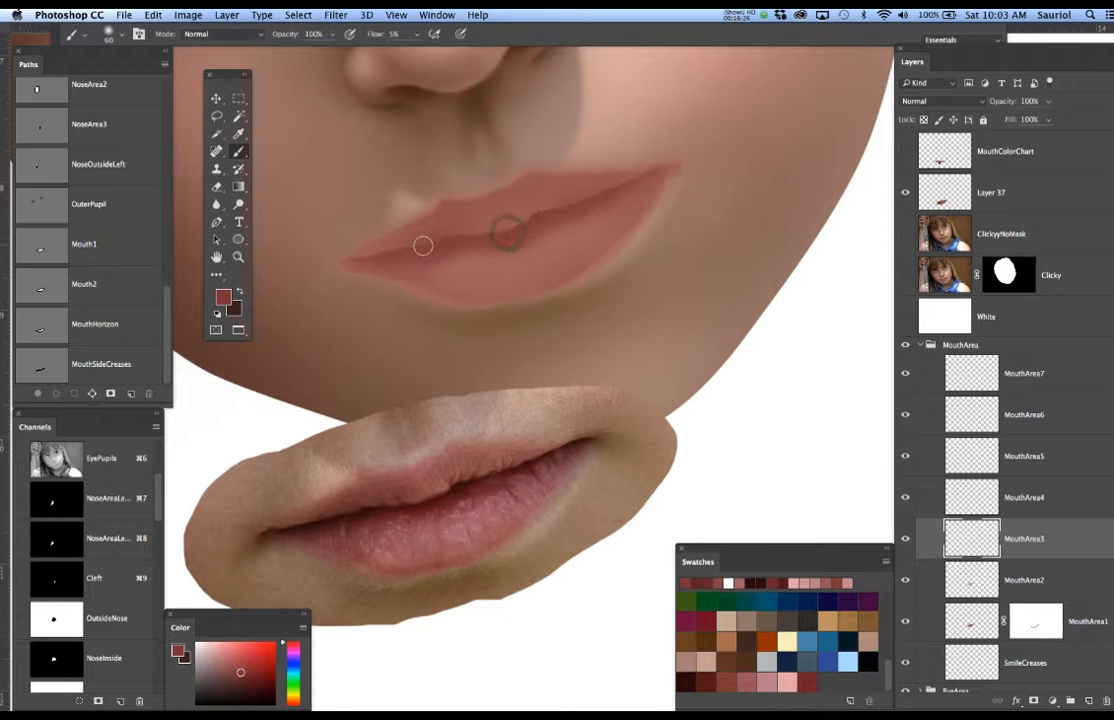
{"action": "left_click_drag", "start_coordinate": [366, 260], "coordinate": [640, 179]}
{"action": "mouse_move", "coordinate": [532, 241]}
{"action": "left_mouse_down"}
{"action": "mouse_move", "coordinate": [409, 261]}
{"action": "mouse_move", "coordinate": [488, 248]}
{"action": "mouse_move", "coordinate": [622, 197]}
{"action": "left_mouse_up"}
Show the Clicky photo and the selection edges and sample a darker red from just below the line between the lips.
{"action": "left_click", "coordinate": [907, 276]}
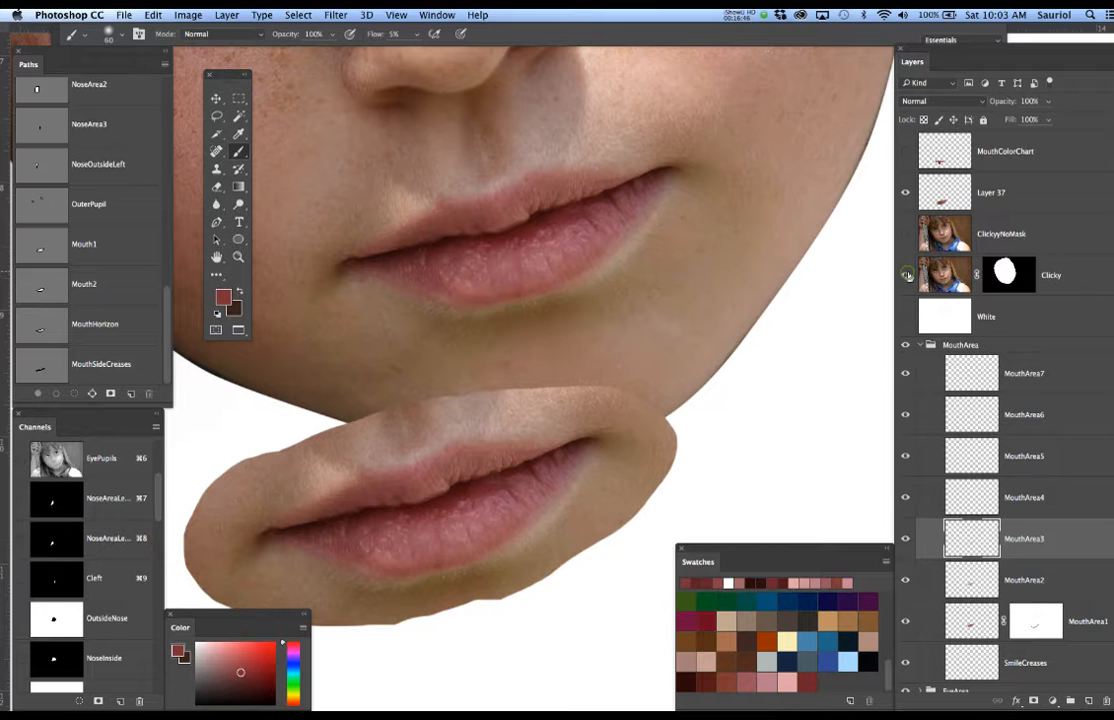
{"action": "scroll", "coordinate": [524, 237], "scroll_direction": "up", "scroll_amount": 2}
{"action": "scroll", "coordinate": [524, 237], "scroll_direction": "up", "scroll_amount": 2}
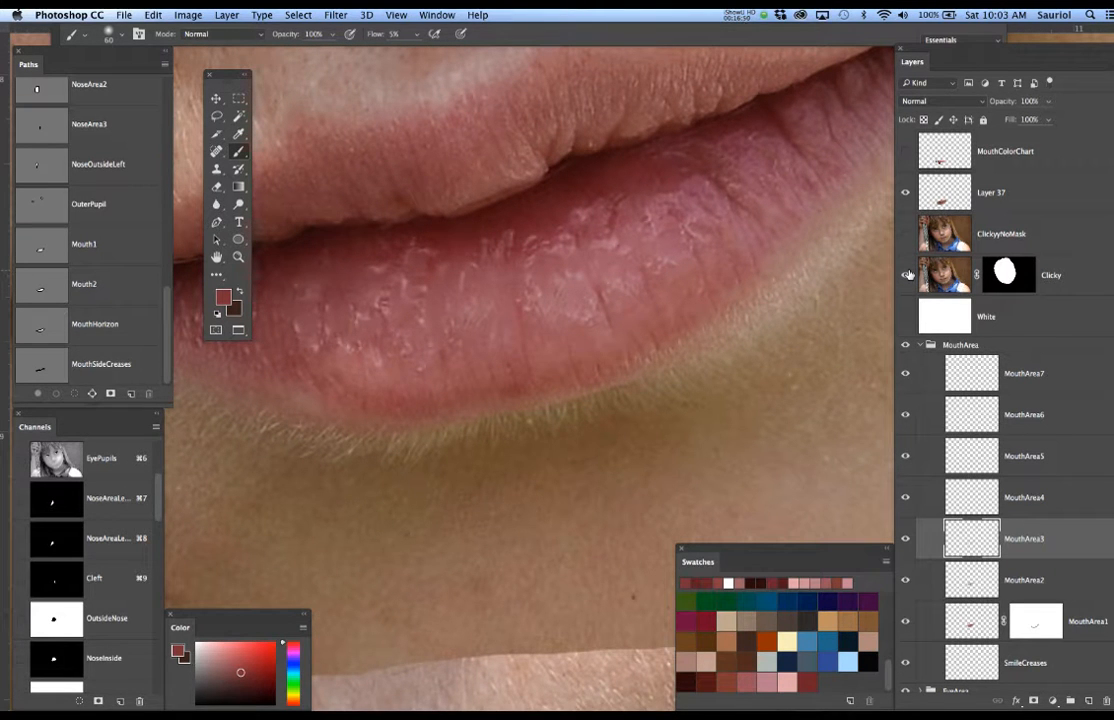
{"action": "key", "text": "super+h"}
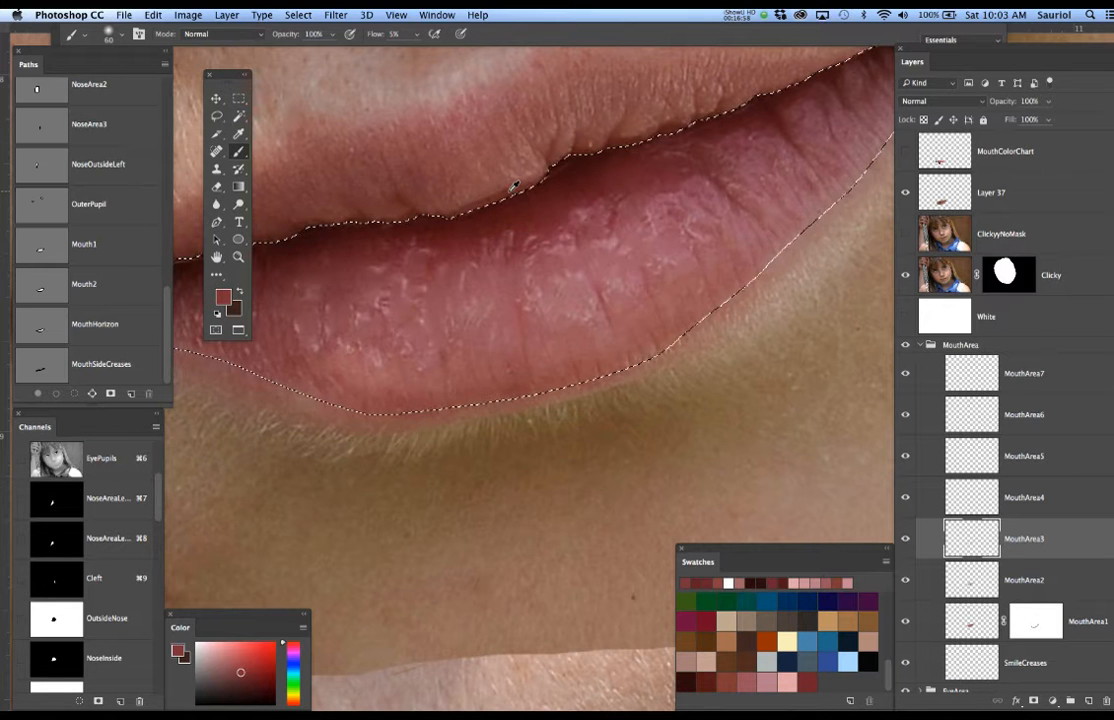
{"action": "left_click", "coordinate": [510, 191], "text": "alt"}
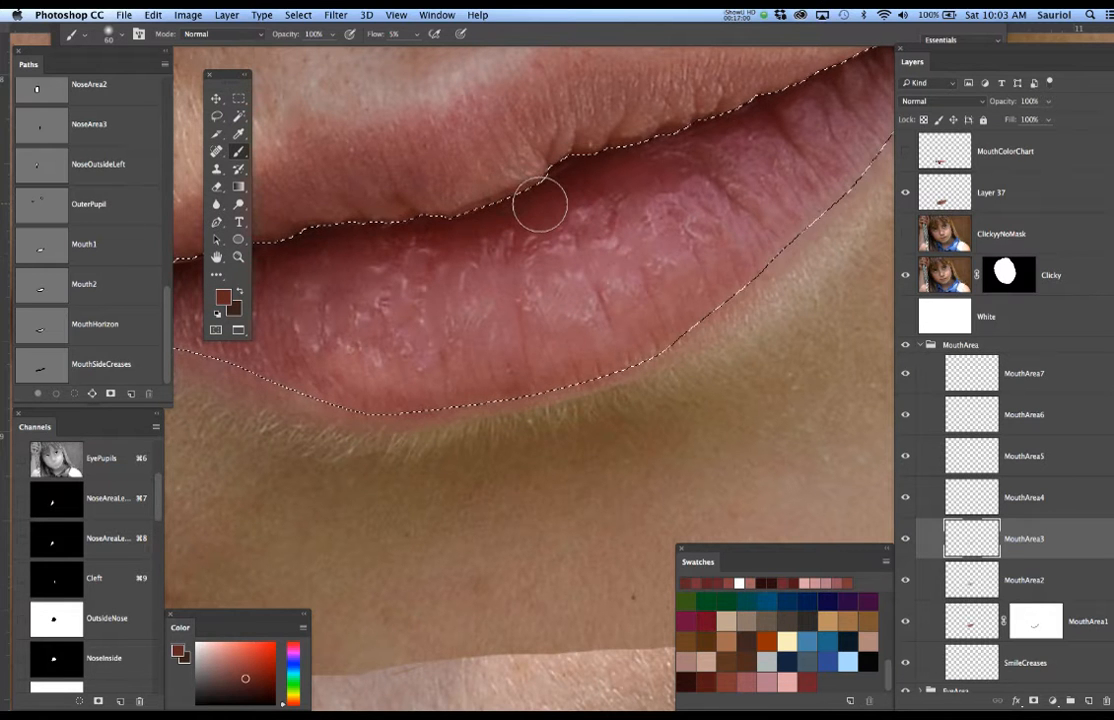
Nudge the lower lip selection slightly upward so it overlaps the bottom of the upper lip.
{"action": "key", "text": "Up"}
{"action": "key", "text": "Up"}
{"action": "key", "text": "Up"}
{"action": "key", "text": "Up"}
{"action": "key", "text": "Up"}
{"action": "key", "text": "Up"}
{"action": "key", "text": "Up"}
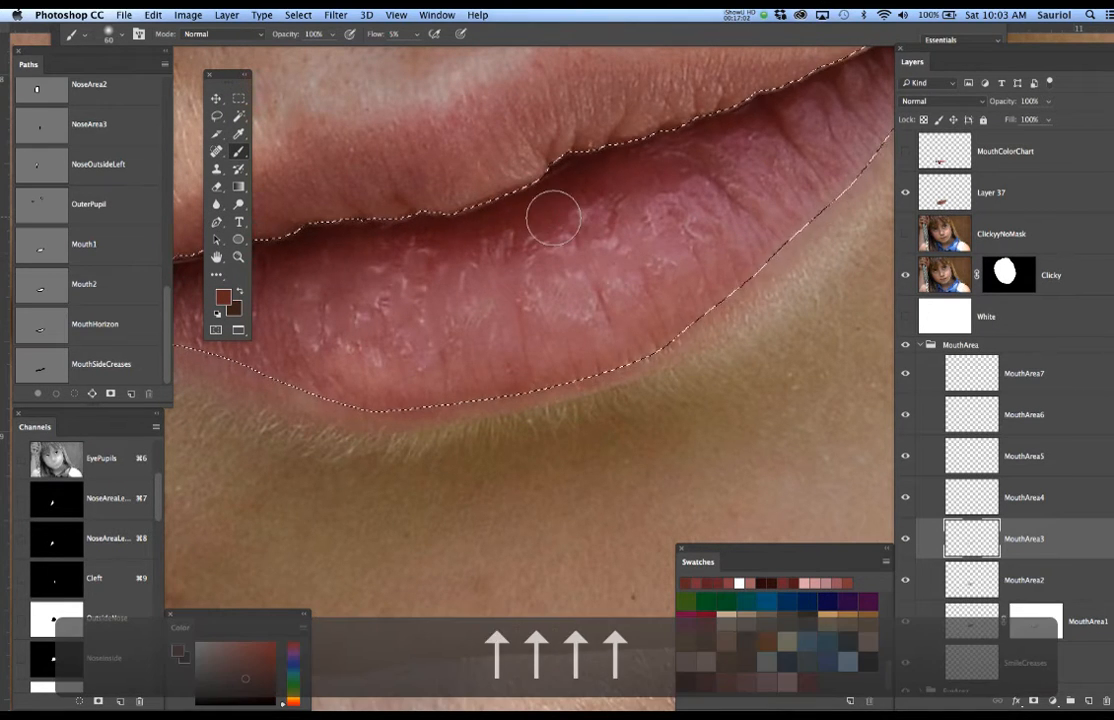
{"action": "key", "text": "Up"}
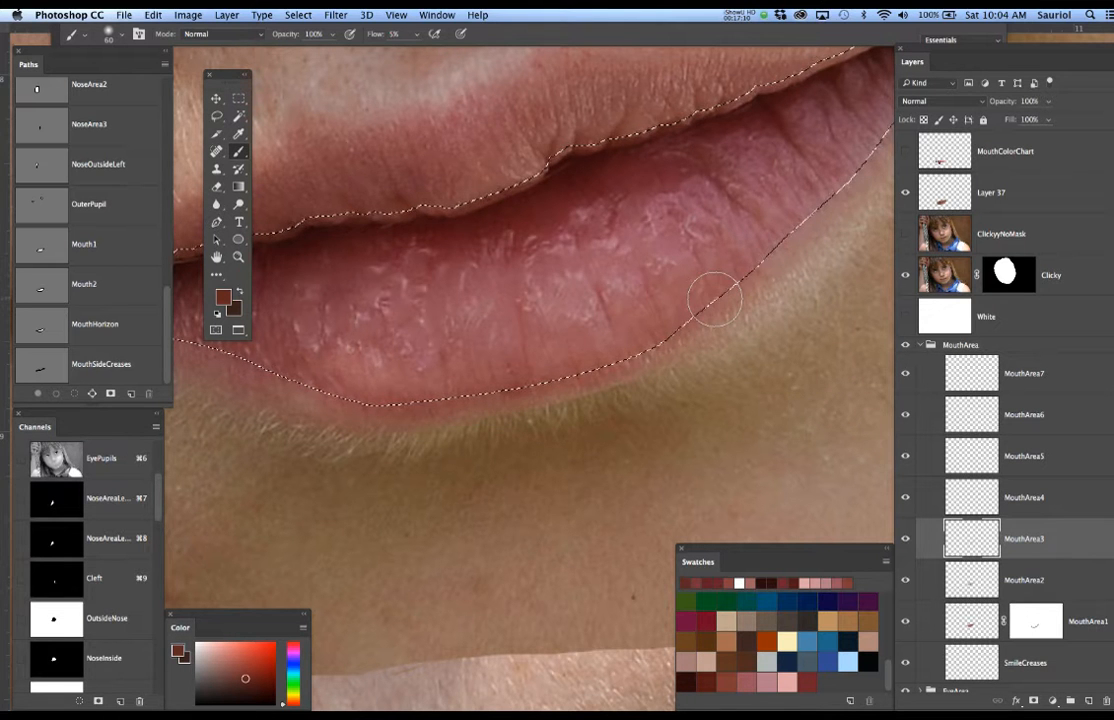
Move the floating tools clear of the mouth and hide both the Clicky photo and the selection edges.
{"action": "scroll", "coordinate": [715, 301], "scroll_direction": "down", "scroll_amount": 3}
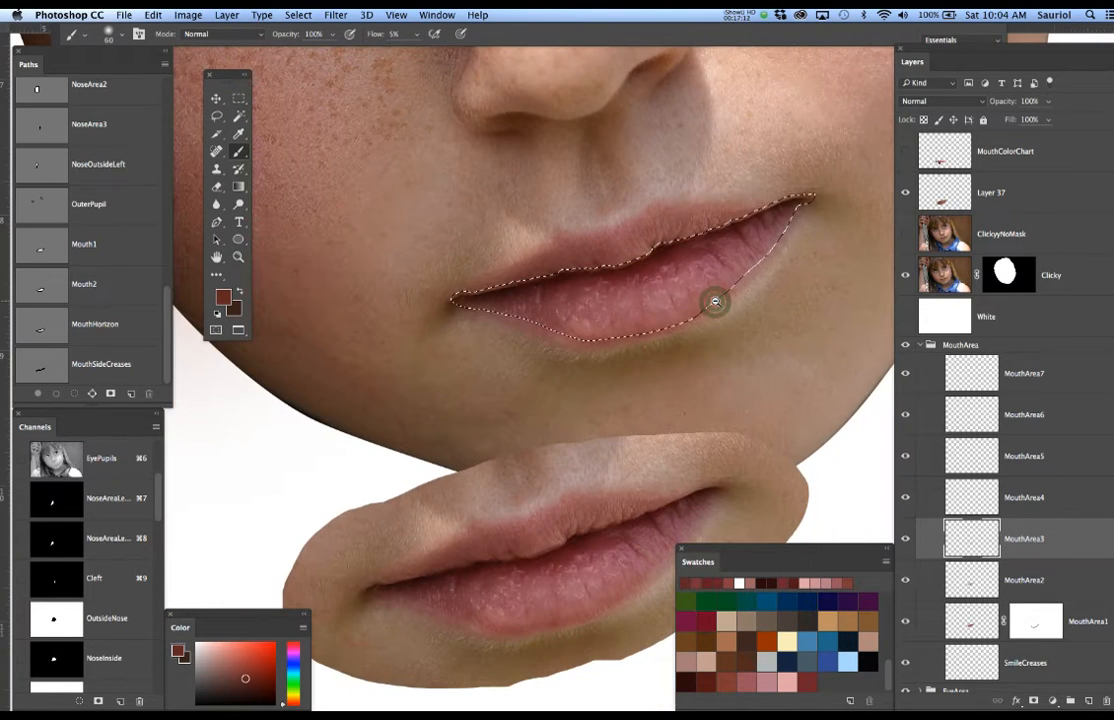
{"action": "scroll", "coordinate": [704, 302], "scroll_direction": "up", "scroll_amount": 3}
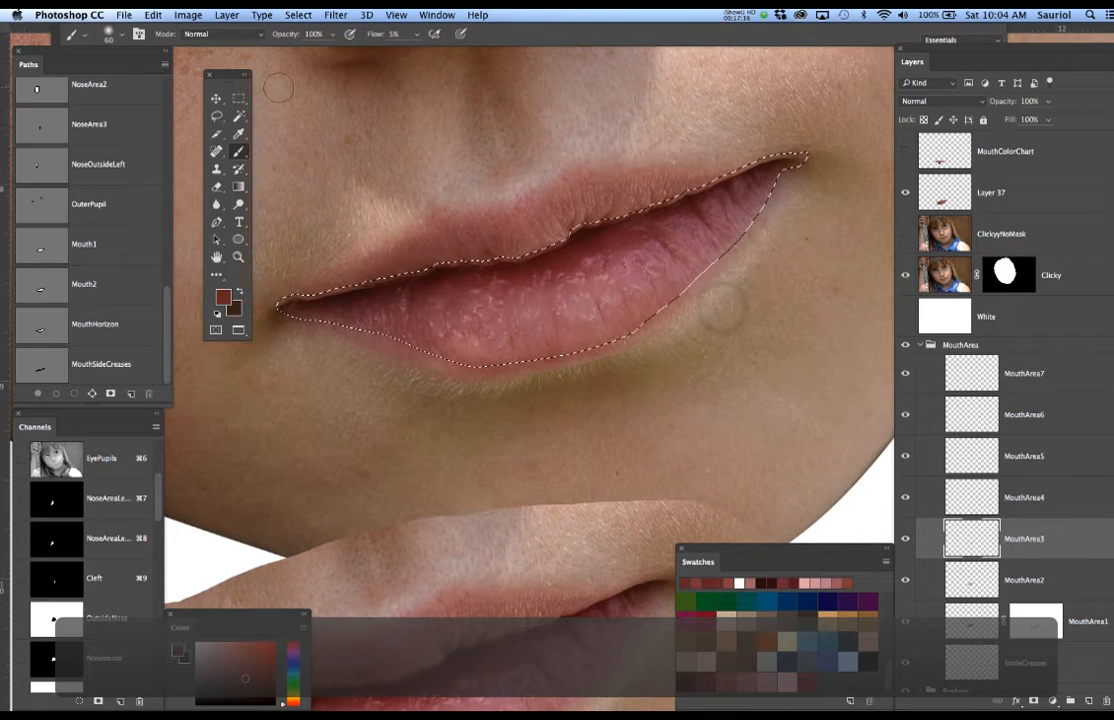
{"action": "left_click_drag", "start_coordinate": [227, 74], "coordinate": [197, 61]}
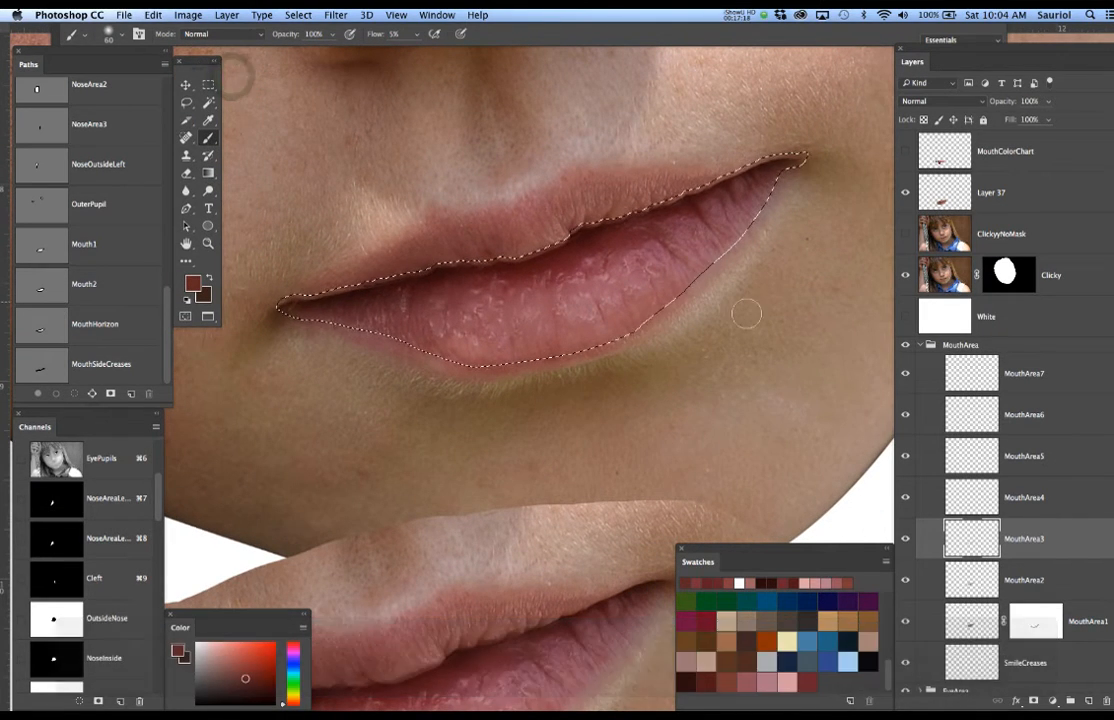
{"action": "left_click", "coordinate": [907, 276]}
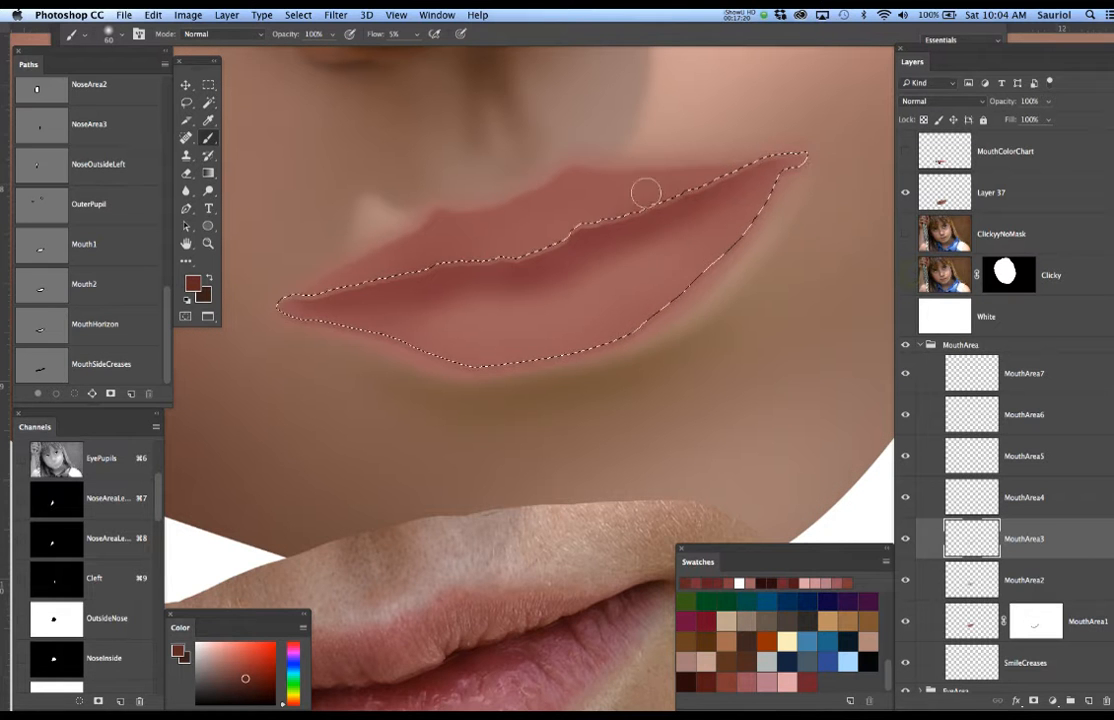
{"action": "key", "text": "super+h"}
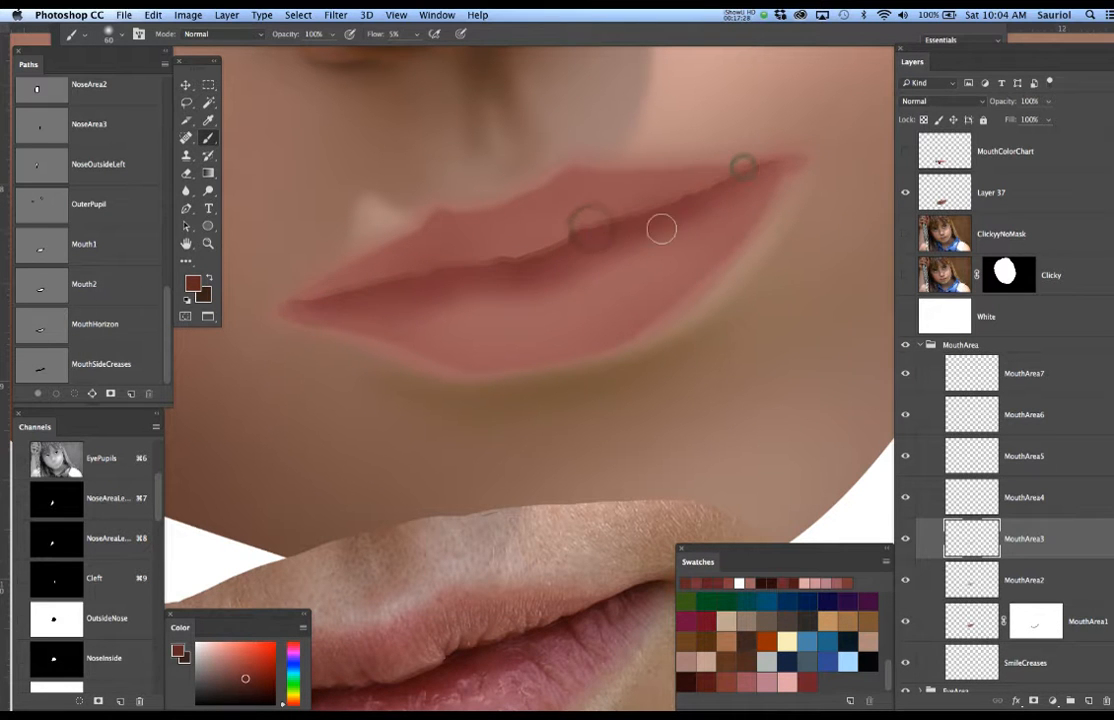
Undo the last dark red brush strokes along the line between the lips.
{"action": "key", "text": "super+z"}
{"action": "key", "text": "alt+super+z"}
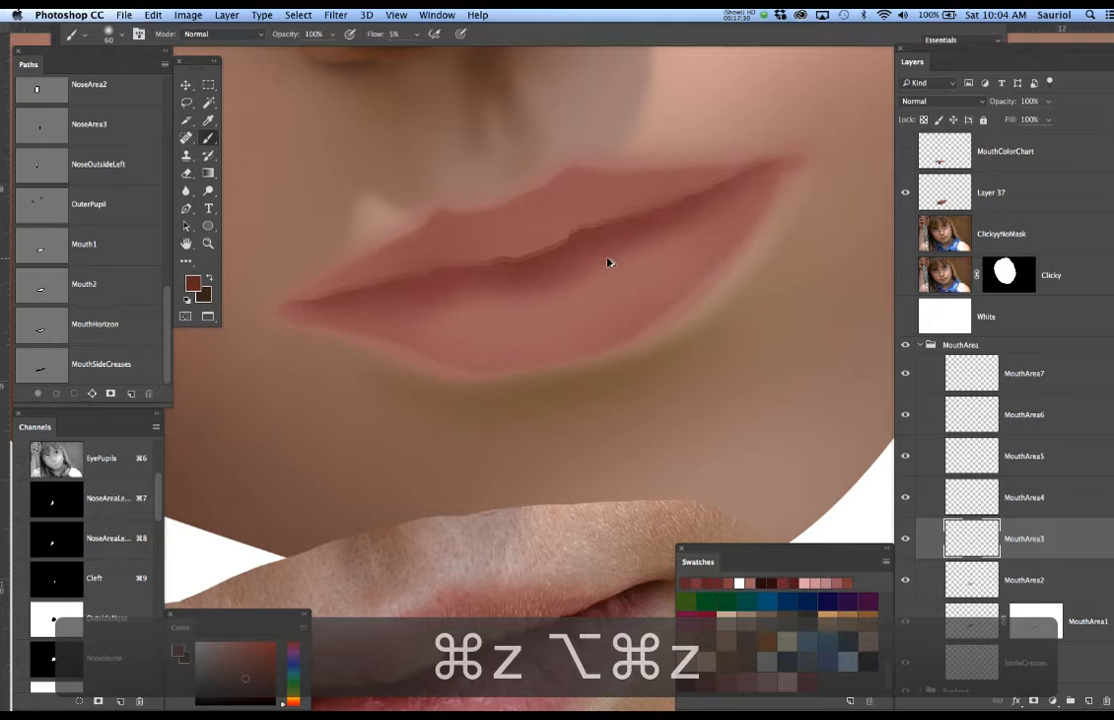
{"action": "key", "text": "alt+super+z"}
{"action": "key", "text": "alt+super+z"}
{"action": "key", "text": "alt+super+z"}
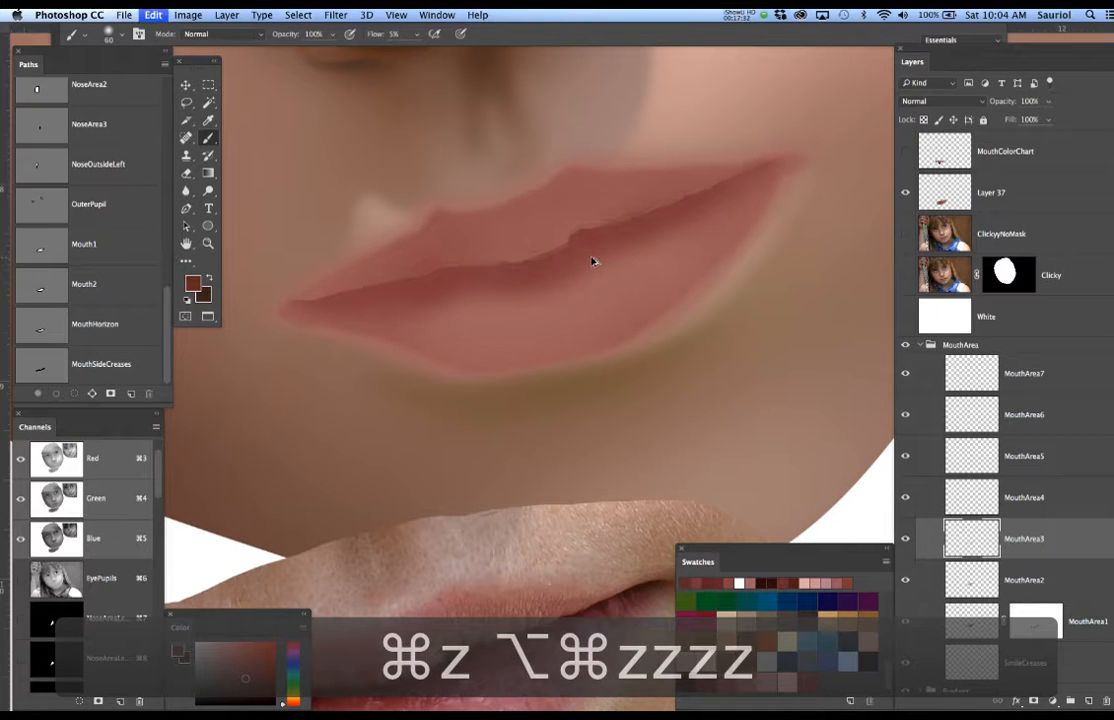
Sample a red from the painted mouth line, brush it toward the mouth corner and set the foreground color to 833c3e.
{"action": "left_click", "coordinate": [583, 231], "text": "alt"}
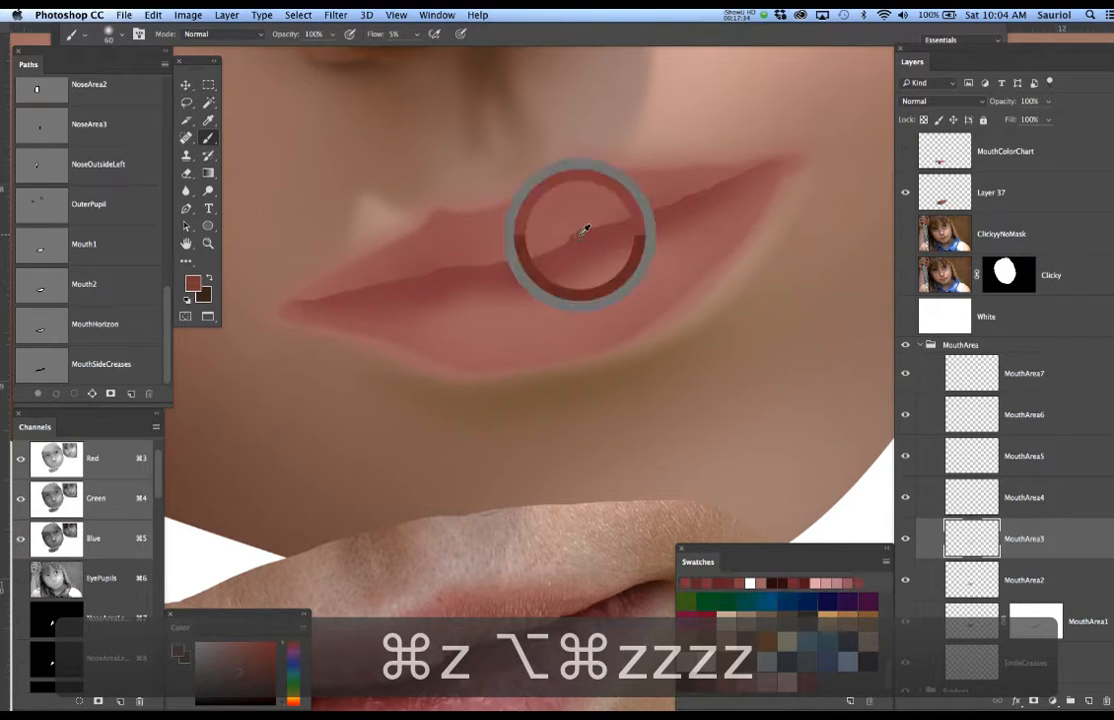
{"action": "left_click_drag", "start_coordinate": [578, 234], "coordinate": [728, 182]}
{"action": "key", "text": "i"}
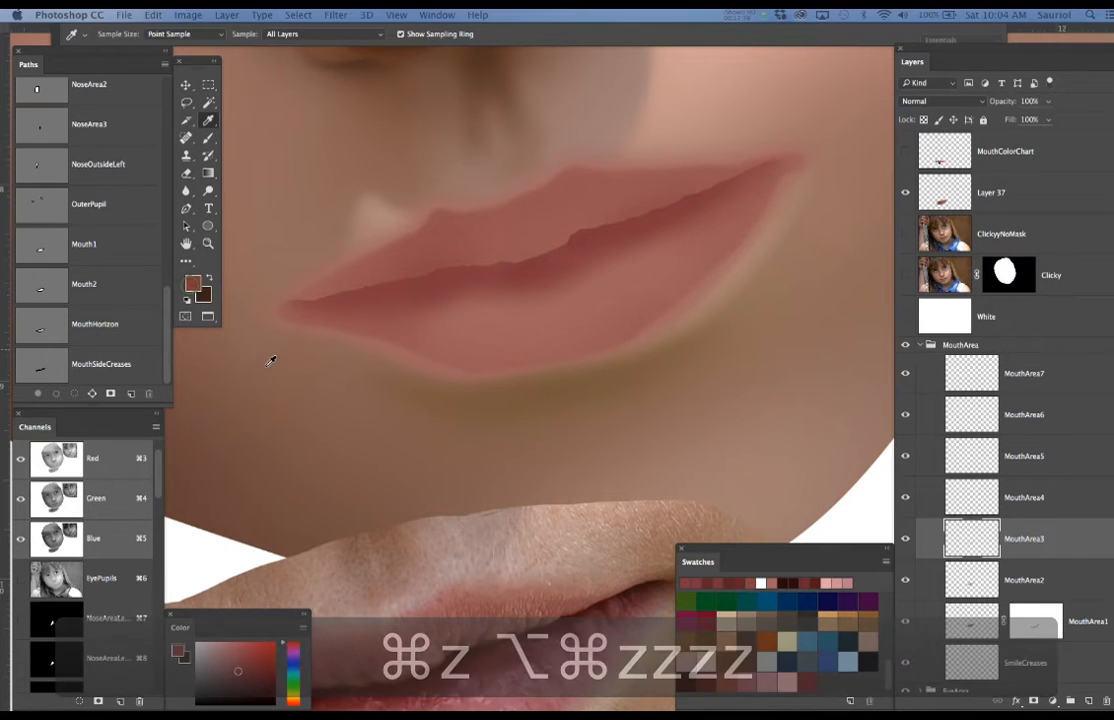
{"action": "left_click", "coordinate": [193, 283]}
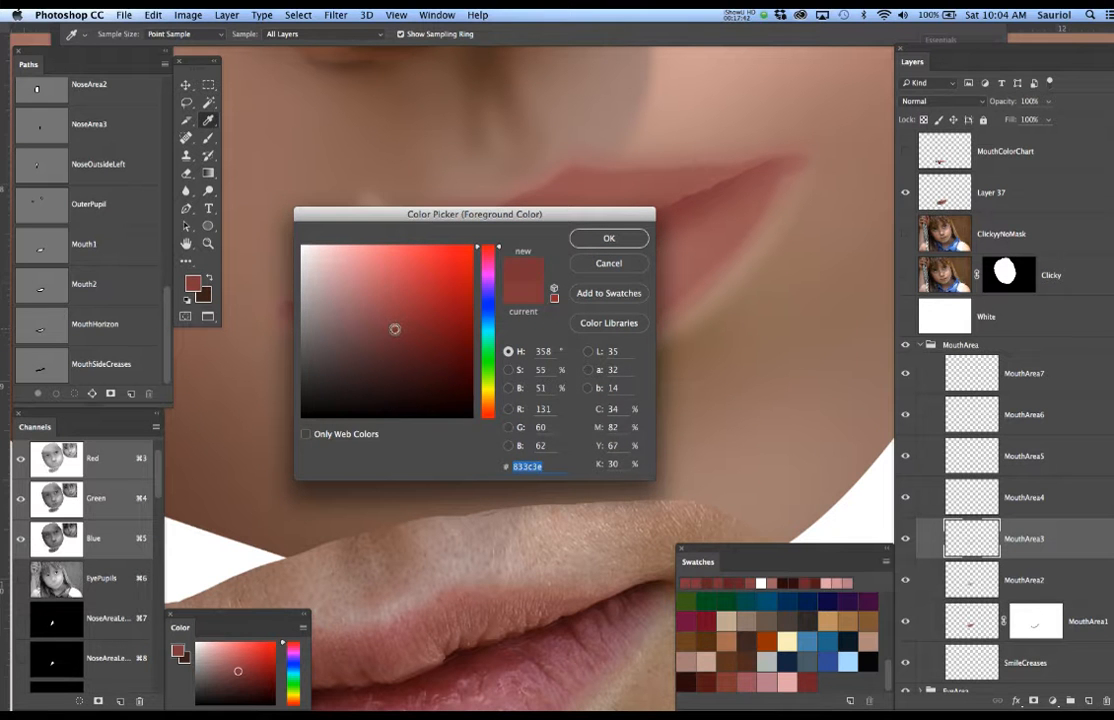
{"action": "left_click", "coordinate": [609, 238]}
{"action": "key", "text": "b"}
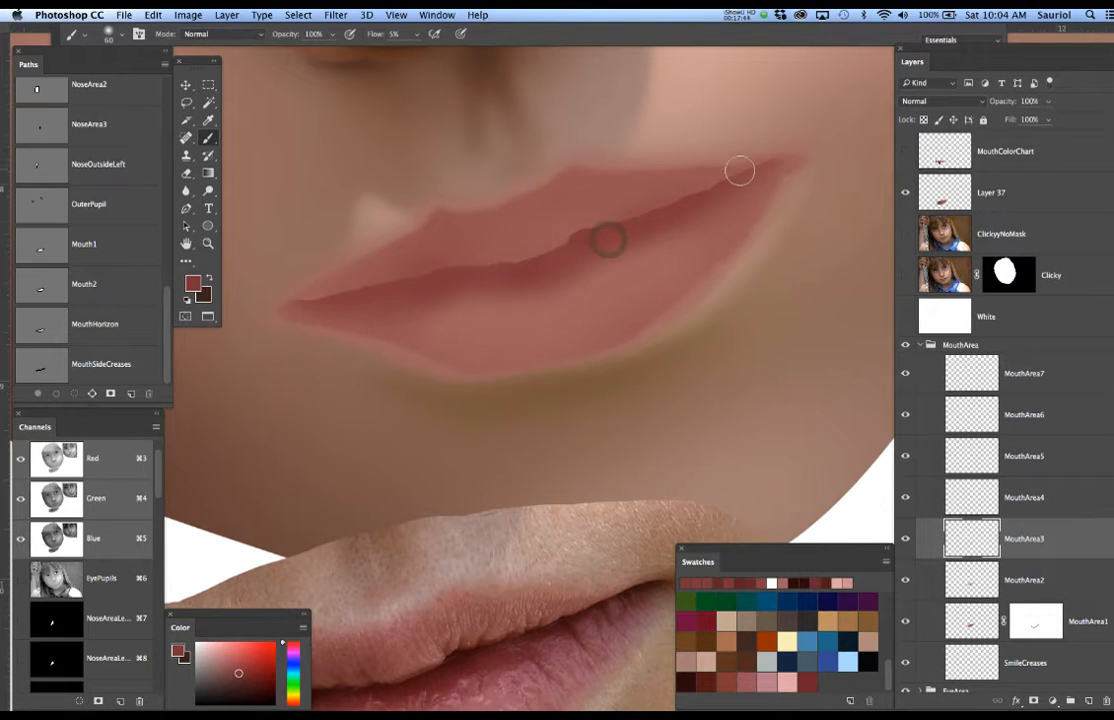
Enlarge the brush to 80 pixels and brush the red along the whole upper edge of the lower lip on MouthArea3.
{"action": "key", "text": "bracketright"}
{"action": "key", "text": "bracketright"}
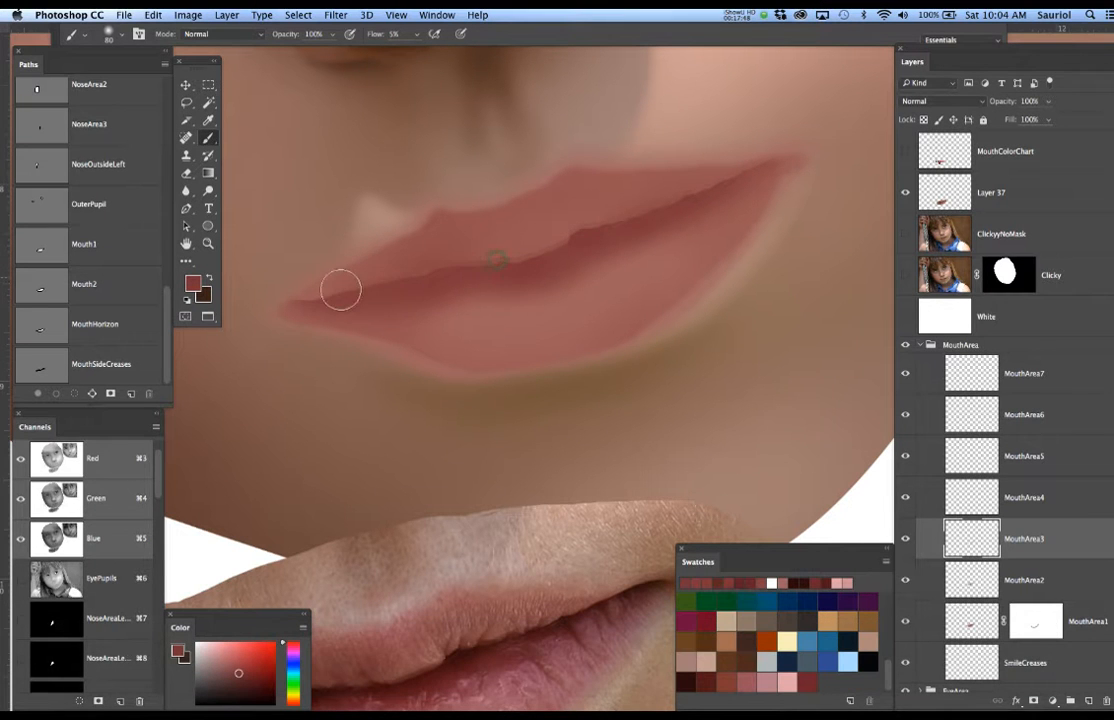
{"action": "left_click_drag", "start_coordinate": [307, 315], "coordinate": [706, 200]}
{"action": "mouse_move", "coordinate": [528, 250]}
{"action": "left_mouse_down"}
{"action": "mouse_move", "coordinate": [440, 257]}
{"action": "mouse_move", "coordinate": [304, 299]}
{"action": "mouse_move", "coordinate": [344, 296]}
{"action": "mouse_move", "coordinate": [472, 246]}
{"action": "mouse_move", "coordinate": [549, 252]}
{"action": "mouse_move", "coordinate": [735, 166]}
{"action": "mouse_move", "coordinate": [598, 222]}
{"action": "mouse_move", "coordinate": [656, 215]}
{"action": "left_mouse_up"}
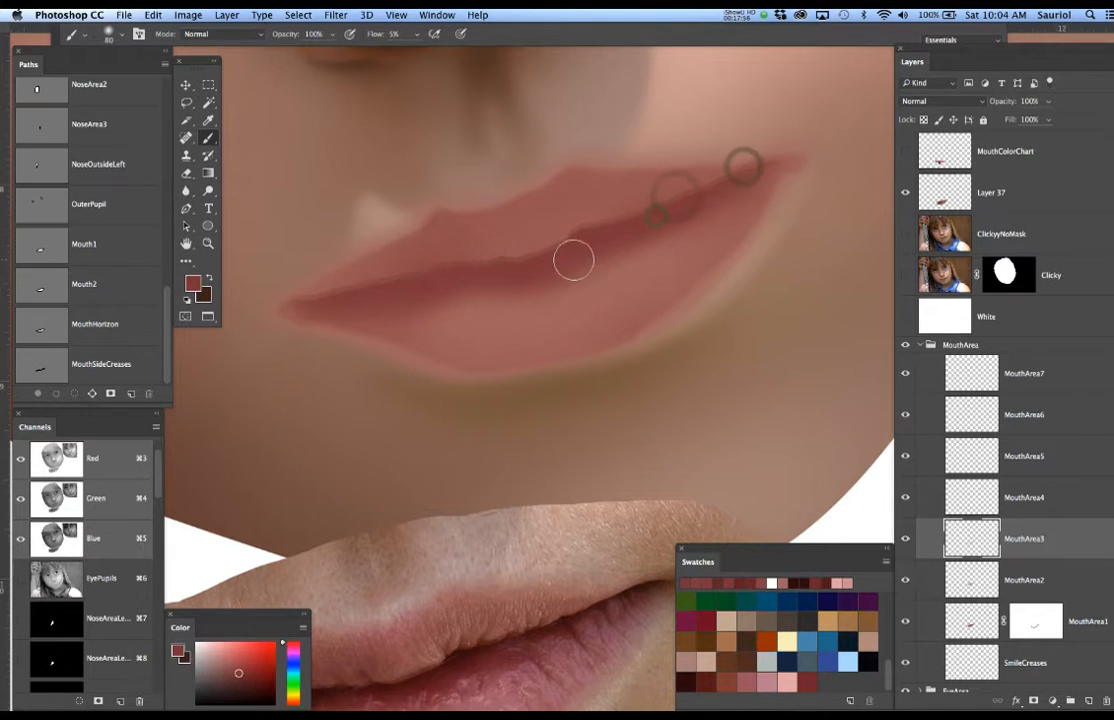
Compare the painted lower lip shadow with the ClickyyNoMask photo by repeatedly showing and hiding the photo.
{"action": "left_click", "coordinate": [906, 238]}
{"action": "left_click", "coordinate": [906, 238]}
{"action": "left_click", "coordinate": [906, 238]}
{"action": "left_click", "coordinate": [906, 238]}
{"action": "left_click", "coordinate": [906, 238]}
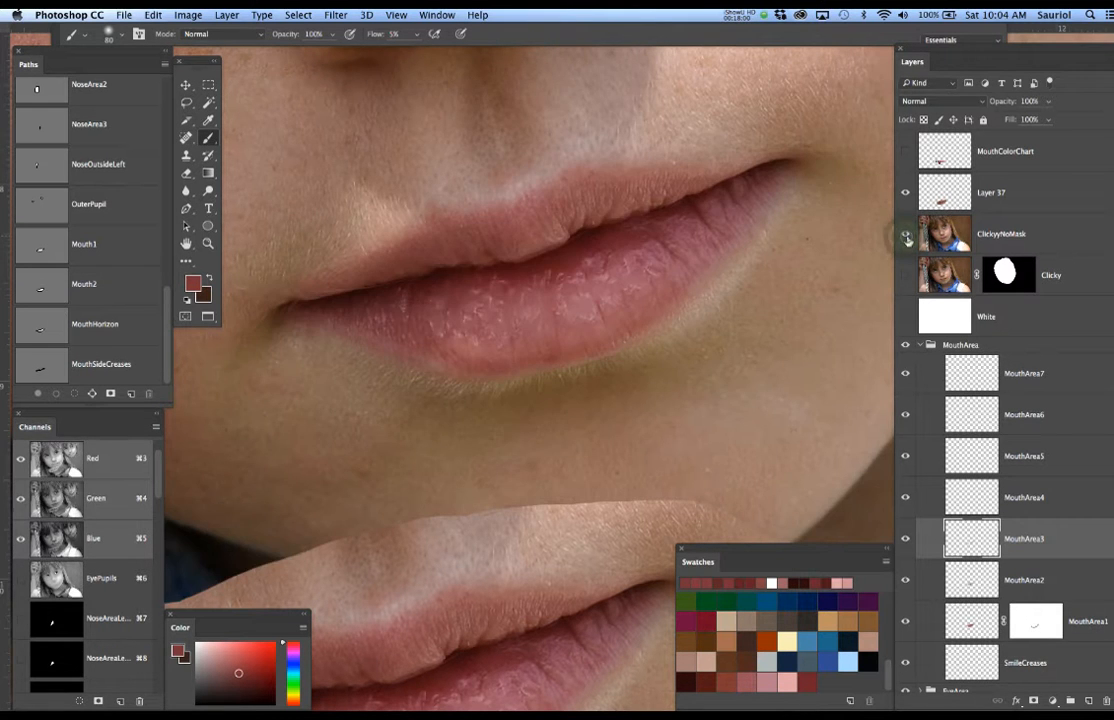
{"action": "left_click", "coordinate": [906, 238]}
{"action": "left_click", "coordinate": [906, 238]}
{"action": "left_click", "coordinate": [906, 239]}
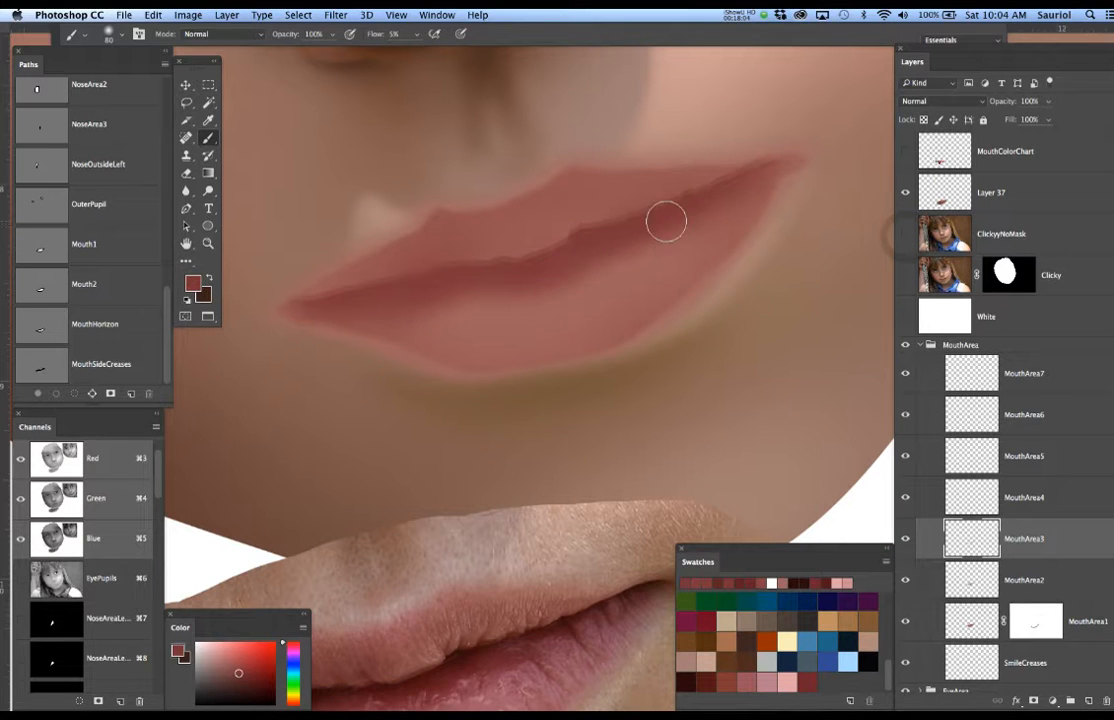
On MouthArea4, select only the upper lip by subtracting the MouthHorizon path from the Mouth2 path selection.
{"action": "left_click", "coordinate": [1035, 496]}
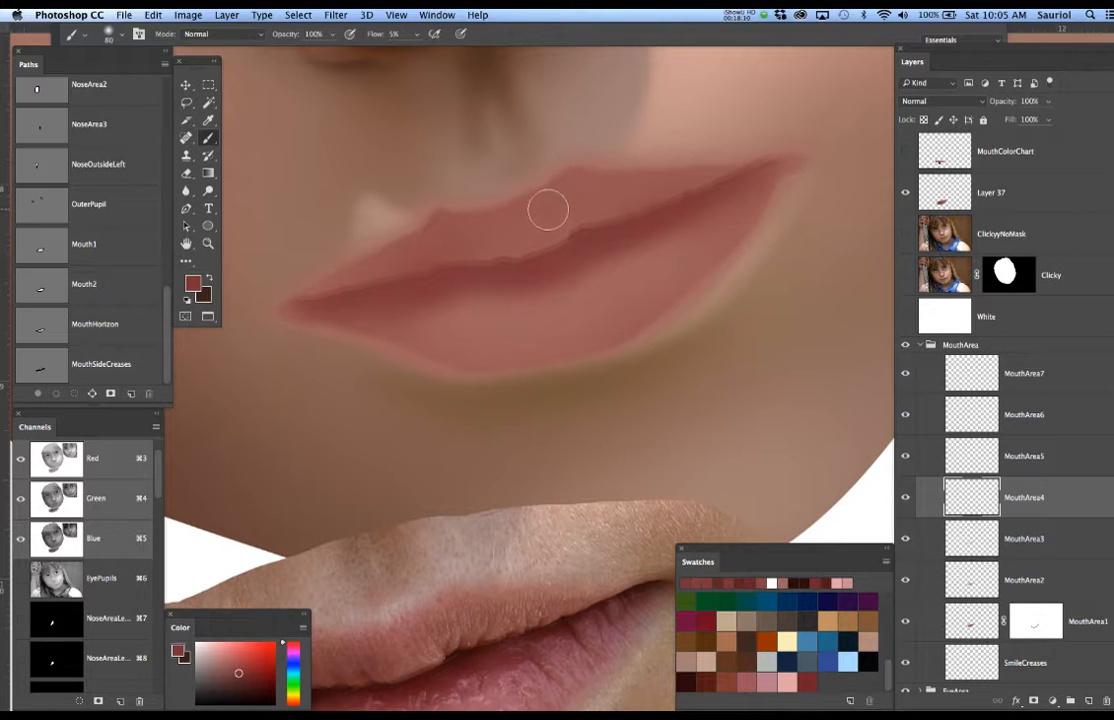
{"action": "left_click", "coordinate": [45, 291], "text": "super"}
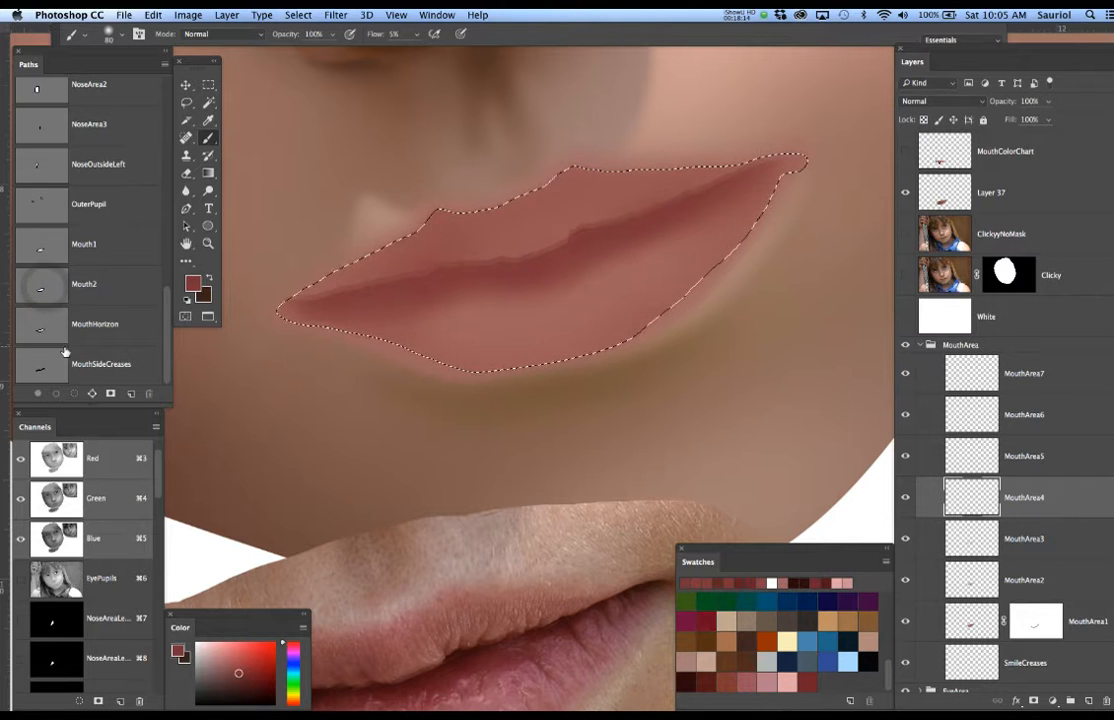
{"action": "left_click", "coordinate": [45, 332], "text": "super"}
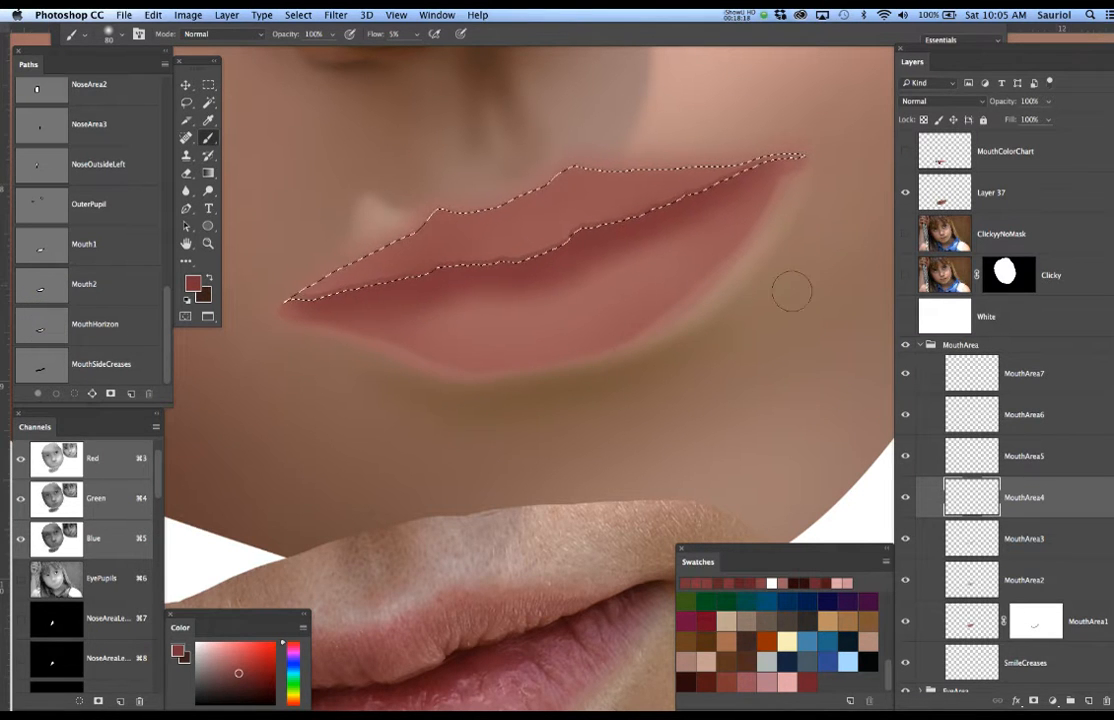
Show the ClickyyNoMask photo, hide the selection edges, reduce the brush to 60 pixels and sample a red from the upper lip.
{"action": "left_click", "coordinate": [906, 234]}
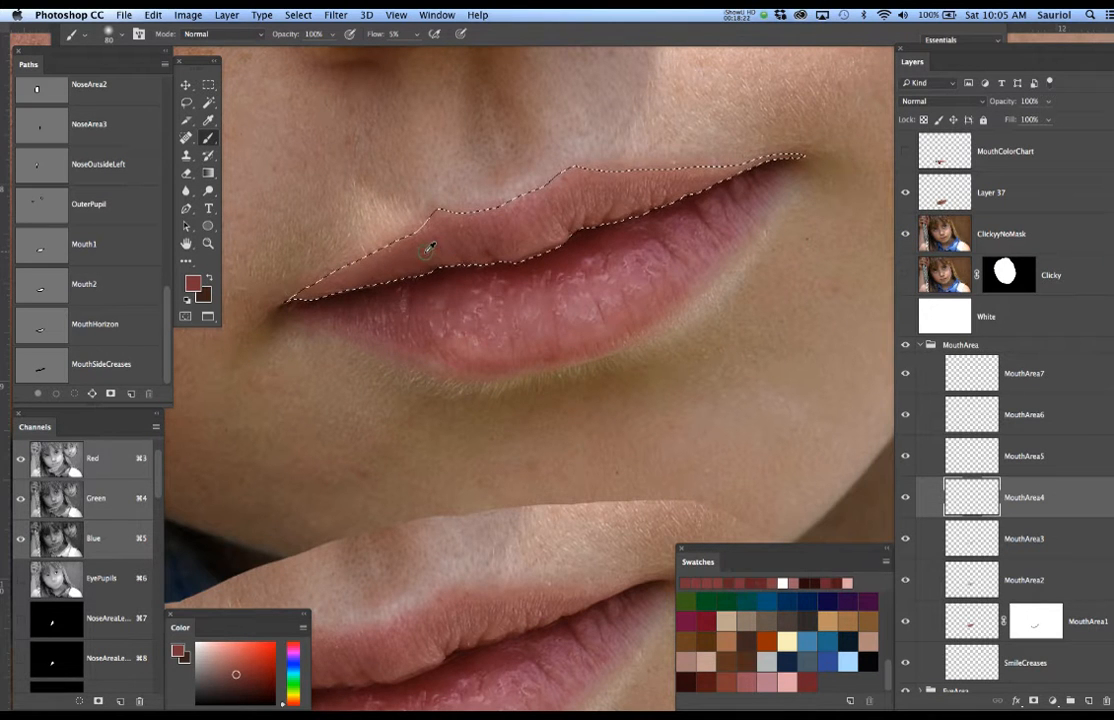
{"action": "key", "text": "super+h"}
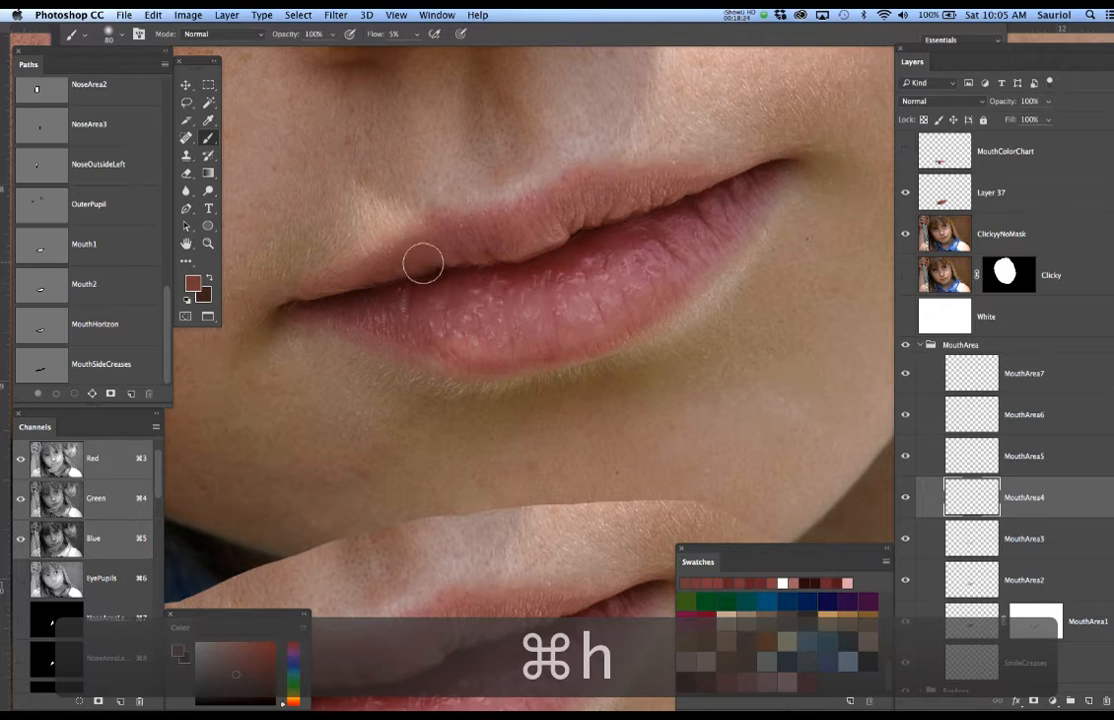
{"action": "key", "text": "bracketleft"}
{"action": "key", "text": "bracketleft"}
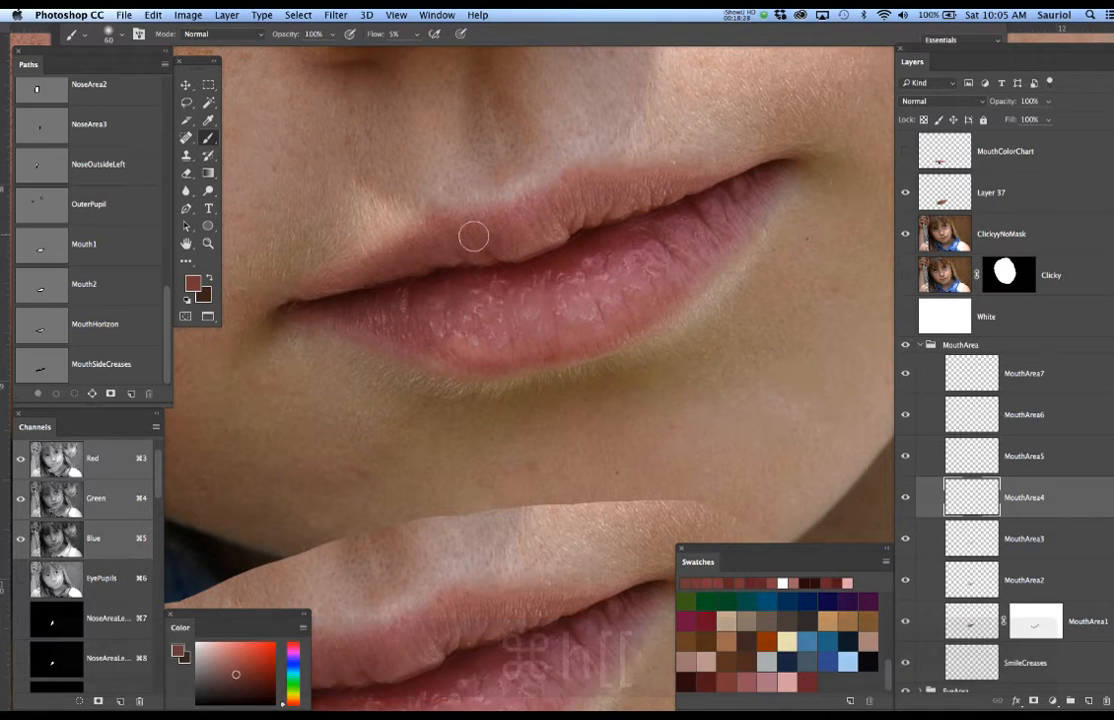
{"action": "left_click", "coordinate": [413, 253], "text": "alt"}
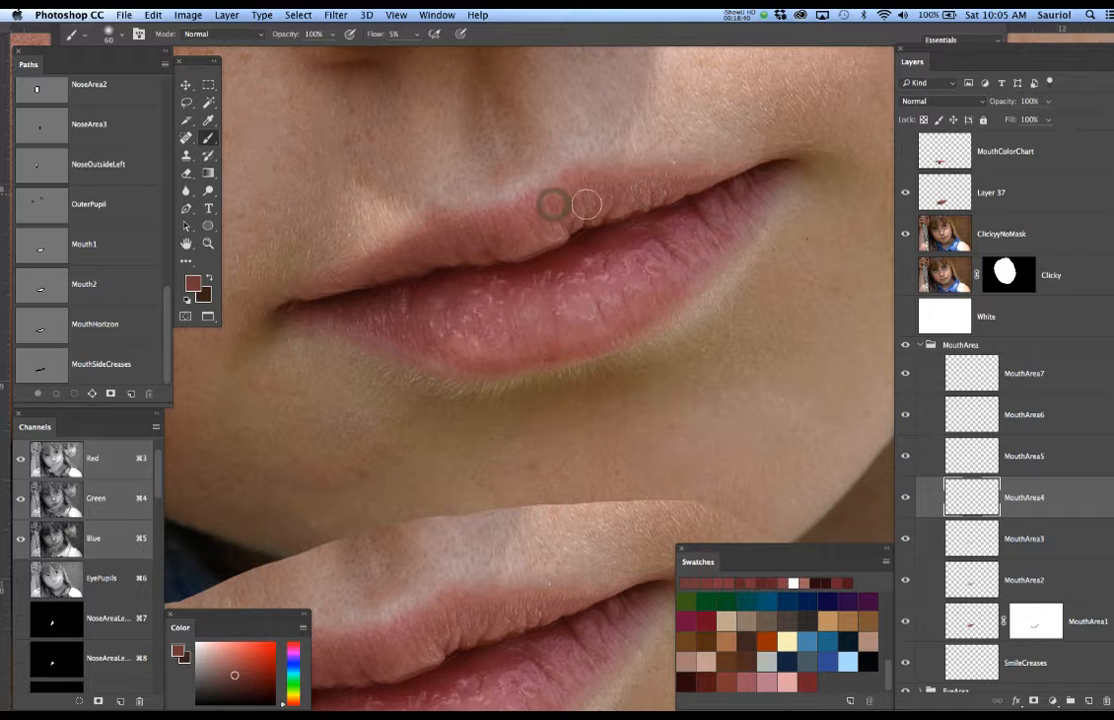
Hide the ClickyyNoMask photo and brush the sampled red over the shaded parts of the upper lip on MouthArea4.
{"action": "left_click", "coordinate": [906, 234]}
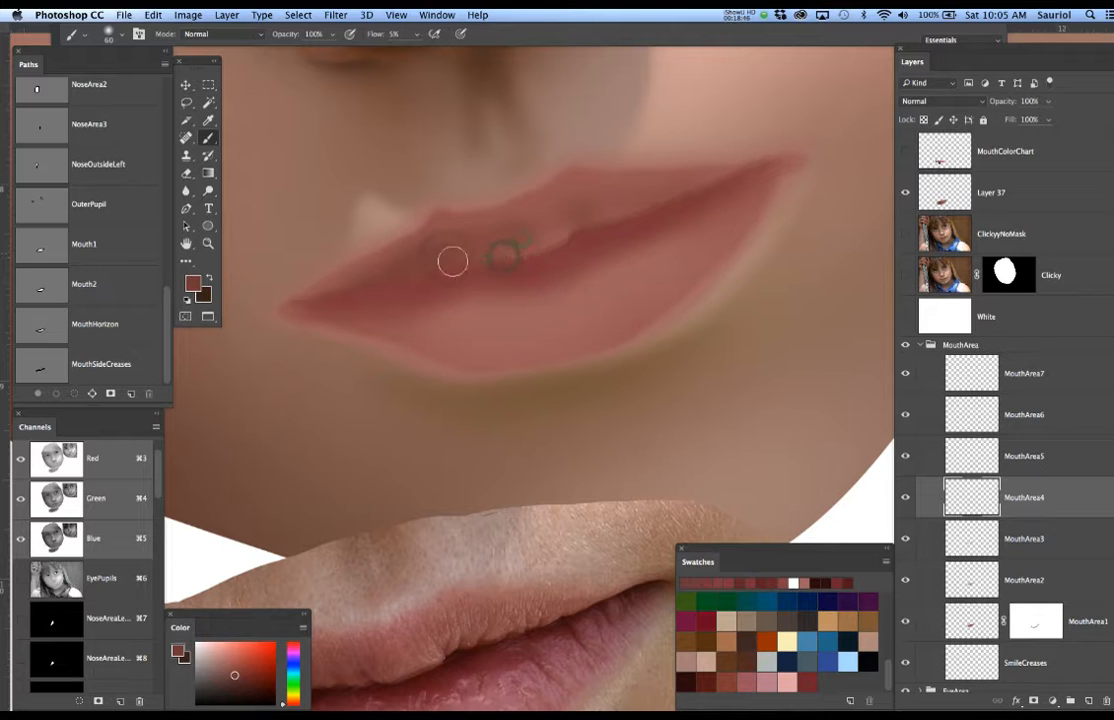
{"action": "left_click", "coordinate": [535, 272], "text": "alt"}
{"action": "left_click_drag", "start_coordinate": [541, 266], "coordinate": [517, 241]}
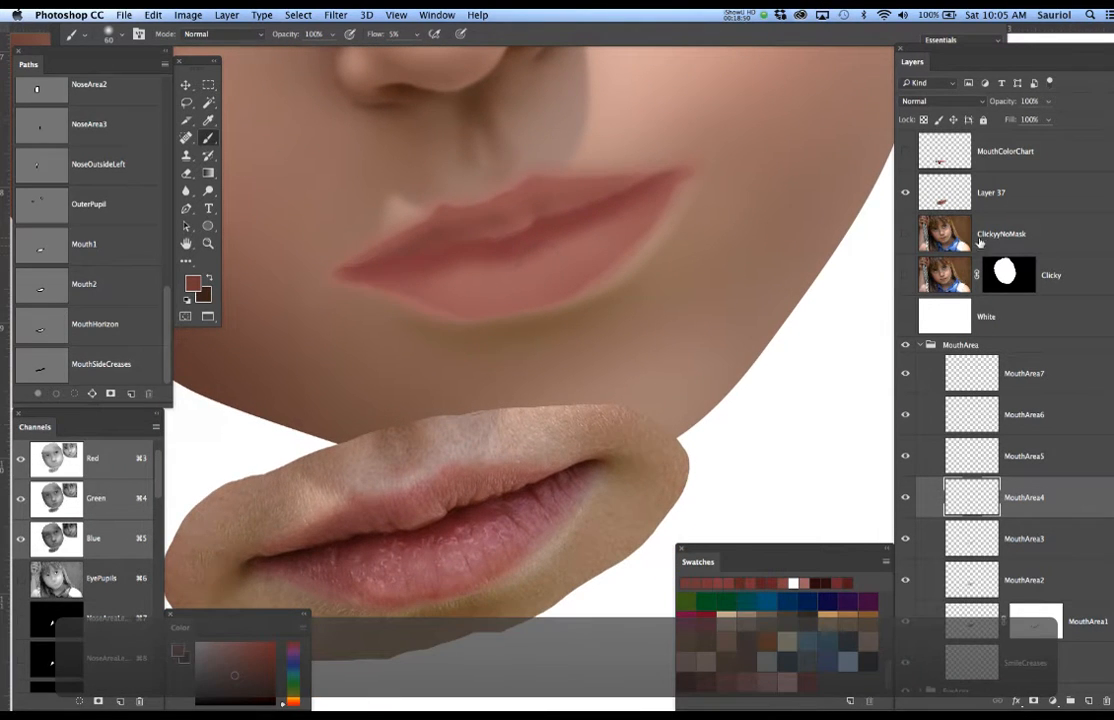
Check the upper lip shading against the ClickyyNoMask photo by switching the photo's visibility on and off.
{"action": "left_click", "coordinate": [906, 234]}
{"action": "left_click", "coordinate": [906, 234]}
{"action": "left_click", "coordinate": [906, 234]}
{"action": "left_click", "coordinate": [906, 234]}
{"action": "left_click", "coordinate": [906, 234]}
{"action": "left_click", "coordinate": [906, 234]}
{"action": "left_click", "coordinate": [906, 234]}
{"action": "left_click", "coordinate": [906, 234]}
{"action": "left_click", "coordinate": [906, 234]}
{"action": "left_click", "coordinate": [906, 234]}
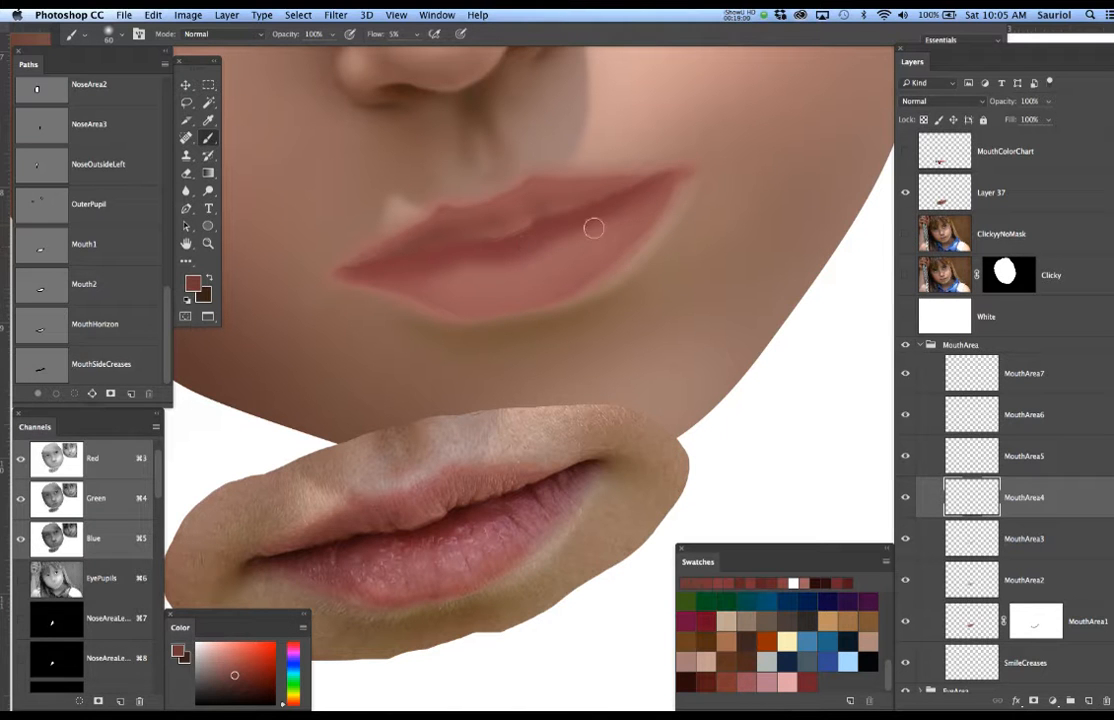
Rename the MouthArea5 layer as MouthArea5_Dark.
{"action": "left_click", "coordinate": [1046, 459]}
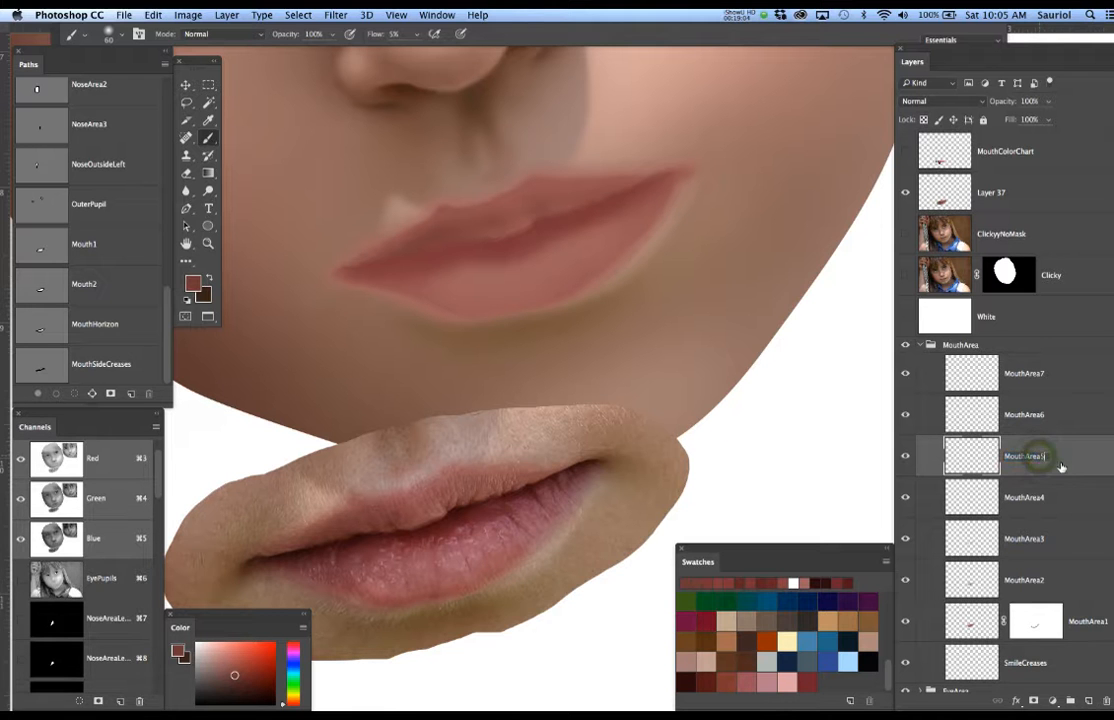
{"action": "double_click", "coordinate": [1063, 463]}
{"action": "type", "text": "_Dark"}
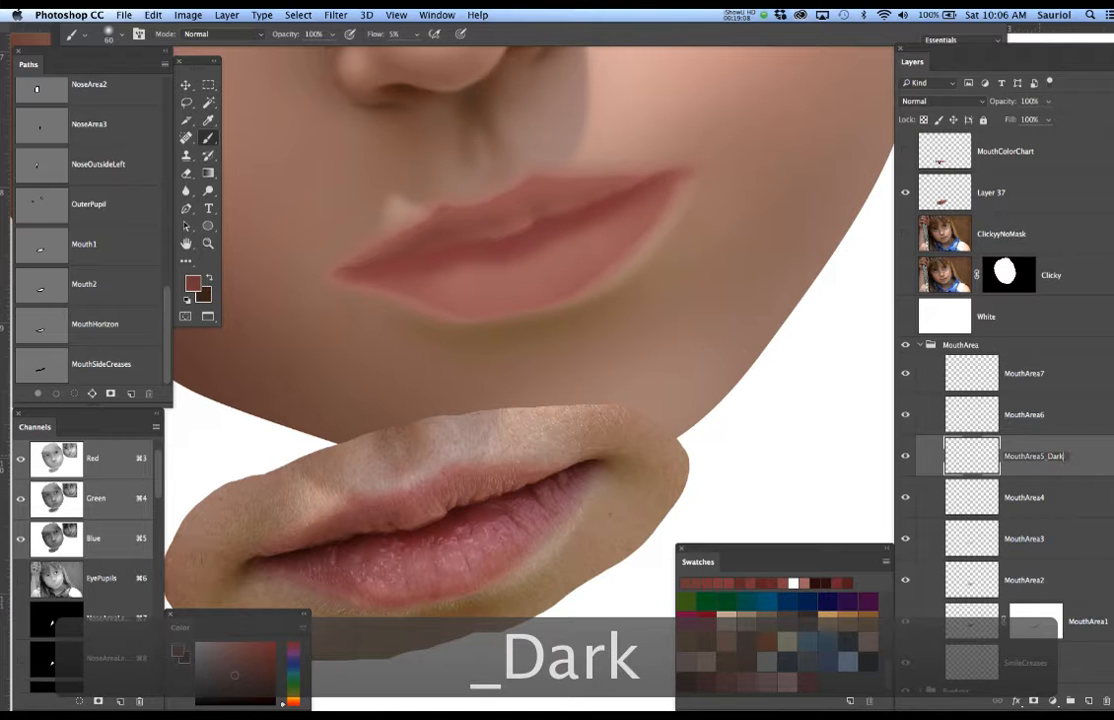
{"action": "key", "text": "Return"}
Select only the lower lip by intersecting the Mouth2 and MouthHorizon path selections, with the ClickyyNoMask photo shown.
{"action": "left_click", "coordinate": [56, 285], "text": "super"}
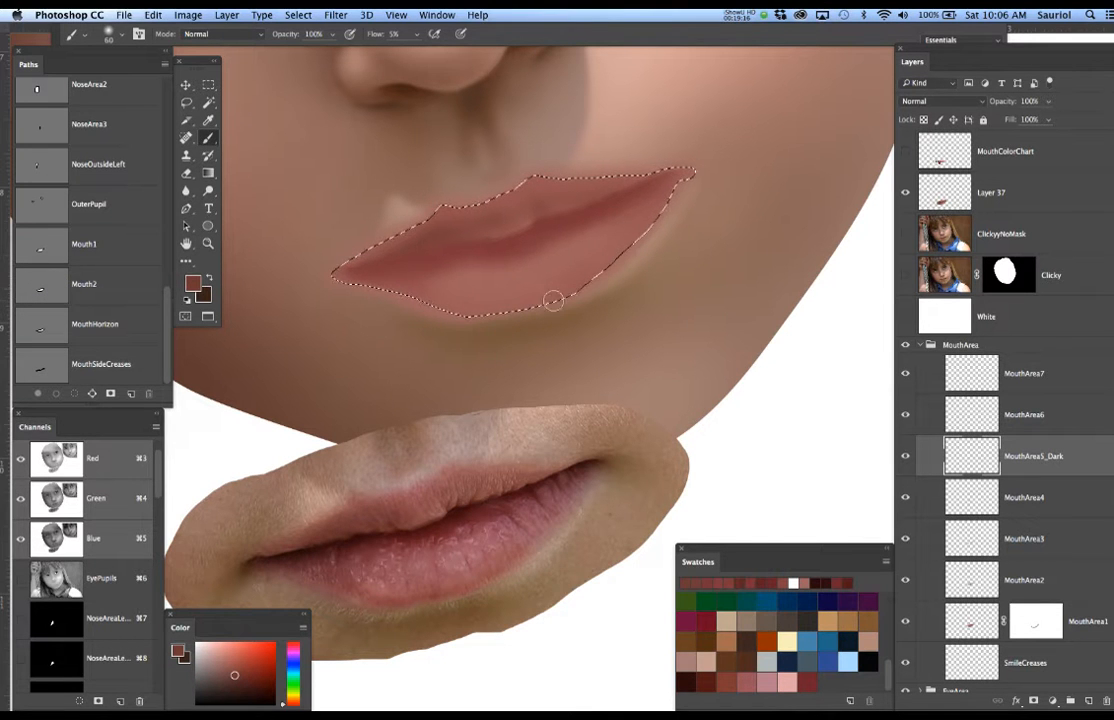
{"action": "left_click", "coordinate": [906, 234]}
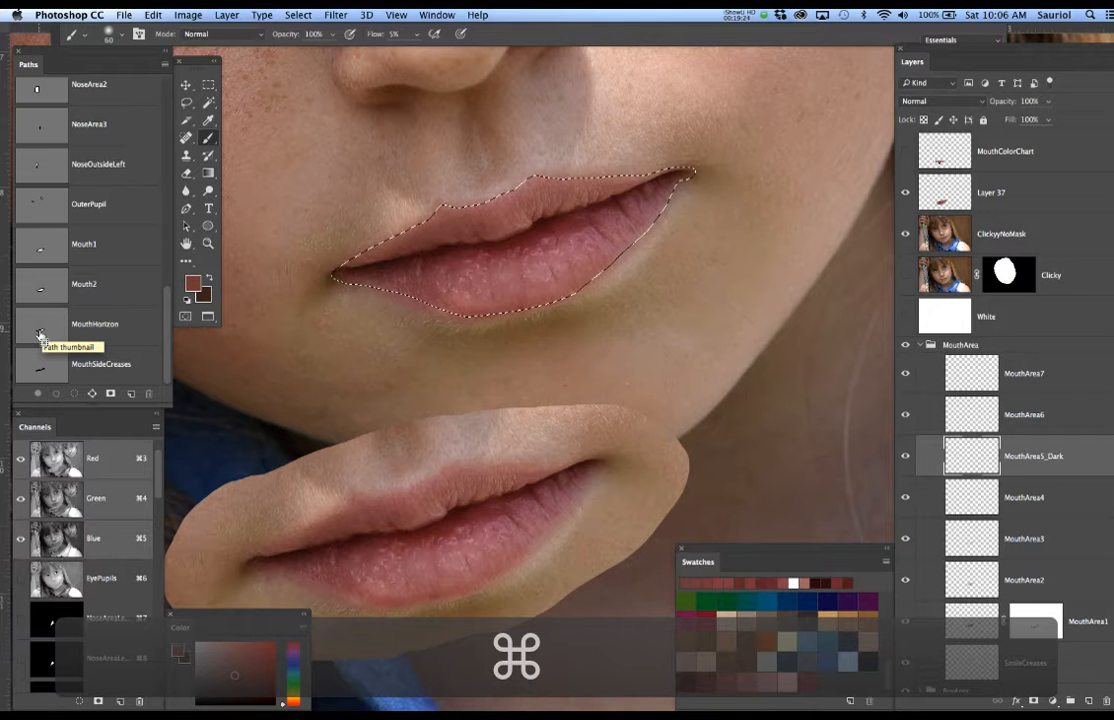
{"action": "left_click", "coordinate": [40, 333], "text": "super"}
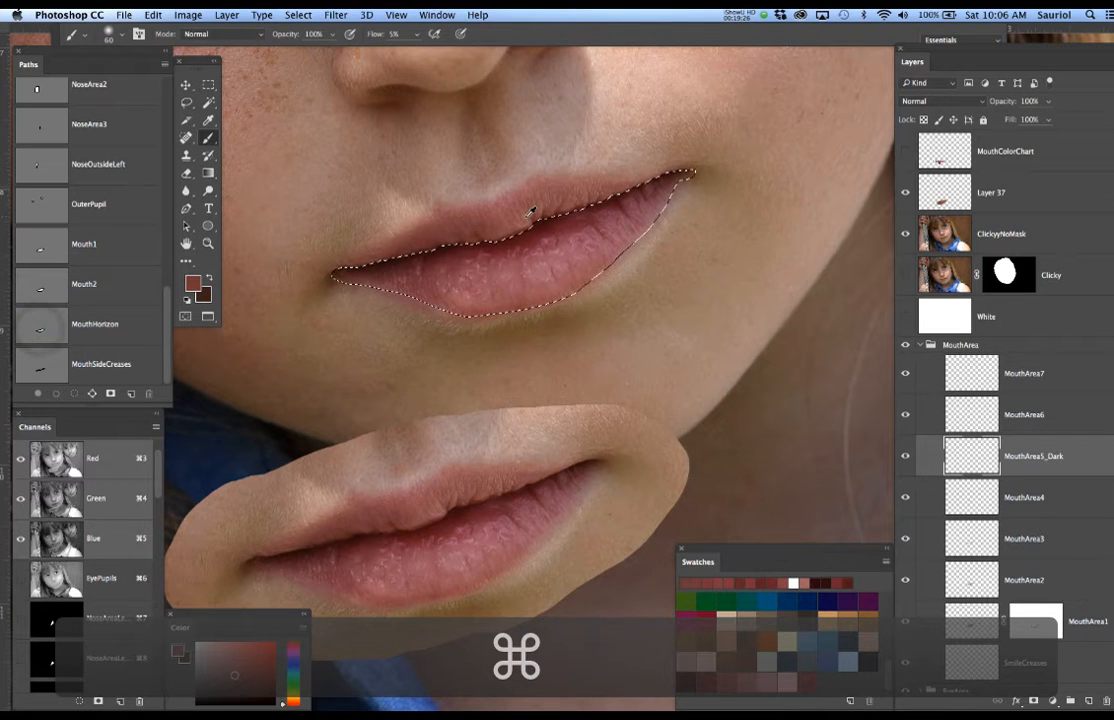
Sample a very dark red from the line between the lips in the photo, then hide the ClickyyNoMask photo.
{"action": "scroll", "coordinate": [528, 215], "scroll_direction": "up", "scroll_amount": 3}
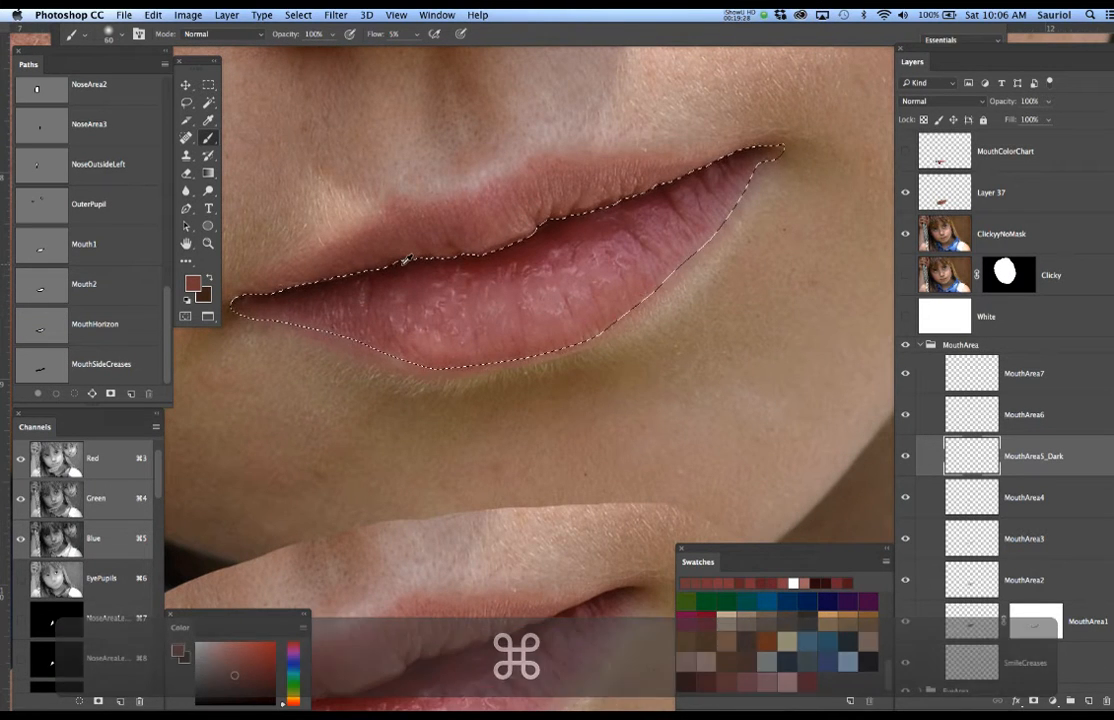
{"action": "left_click", "coordinate": [400, 262], "text": "alt"}
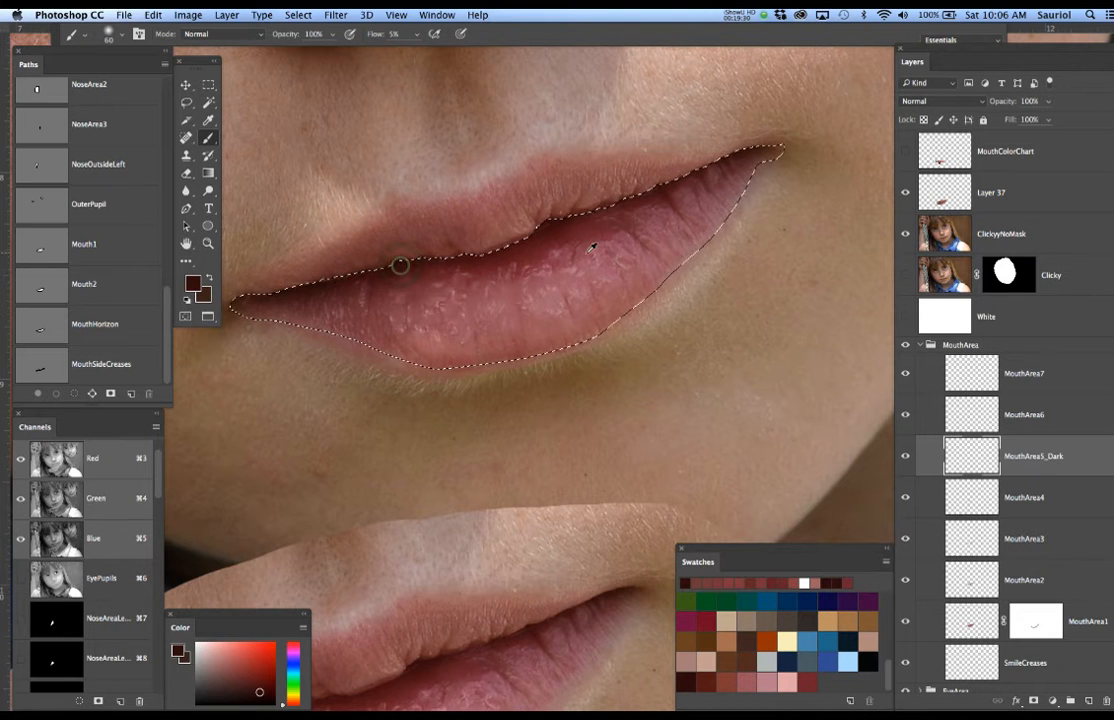
{"action": "scroll", "coordinate": [591, 247], "scroll_direction": "down", "scroll_amount": 2}
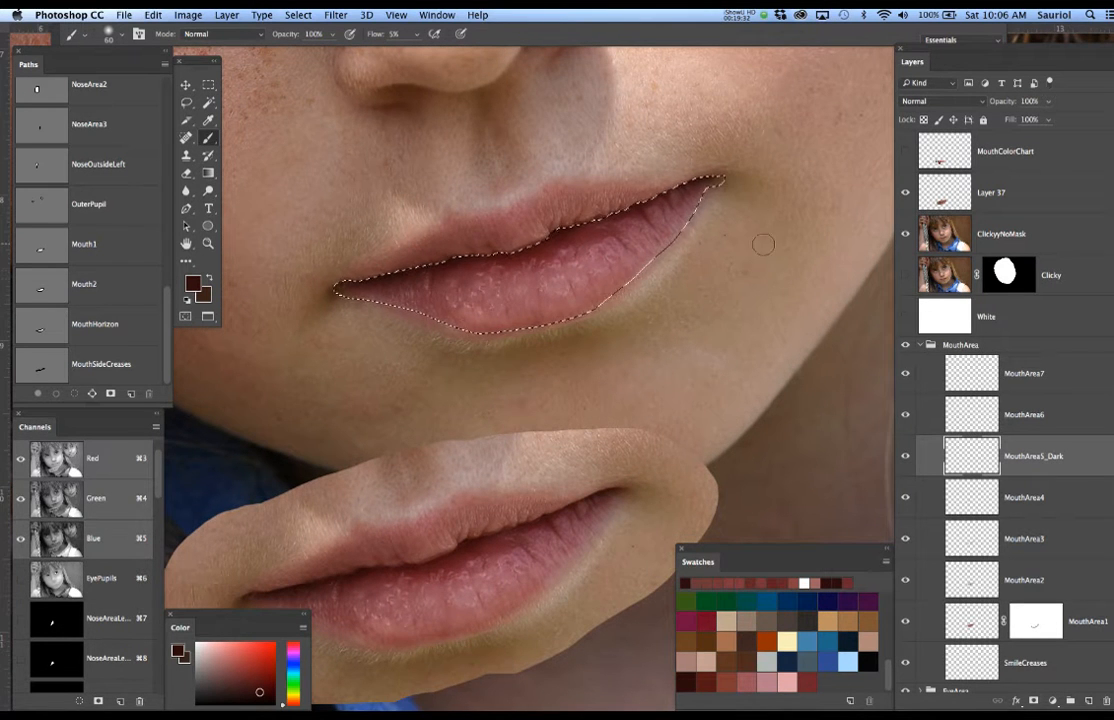
{"action": "left_click_drag", "start_coordinate": [907, 273], "coordinate": [905, 233]}
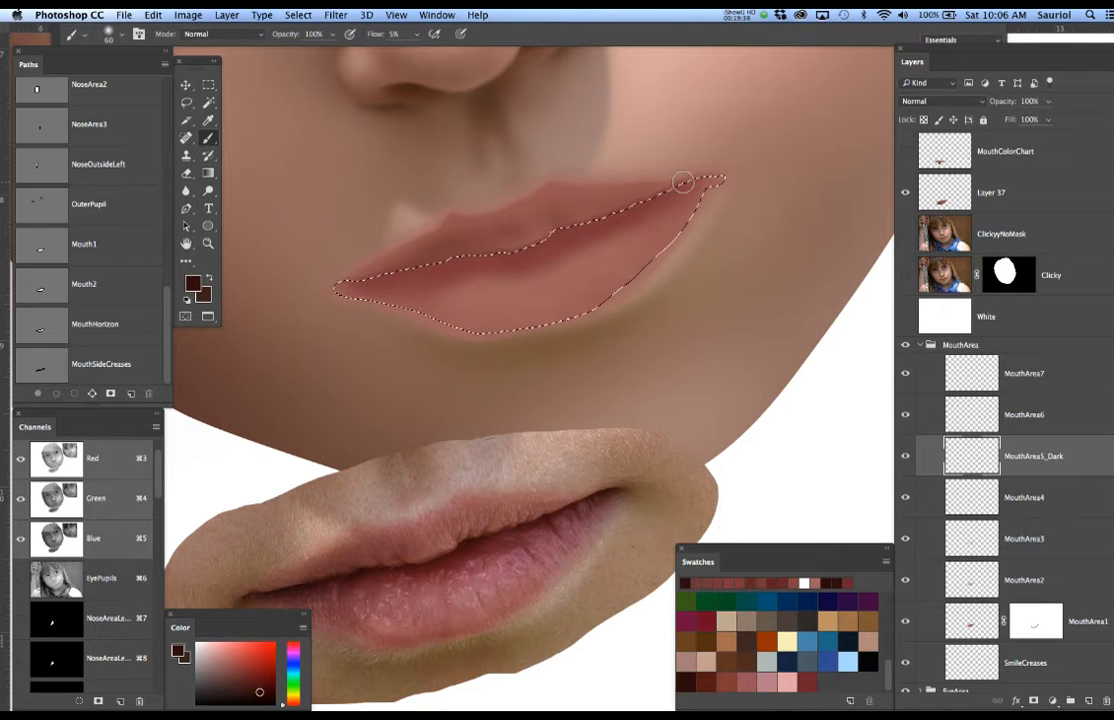
Feather the lower lip selection by 2 pixels and hide its edges.
{"action": "key", "text": "shift+F6"}
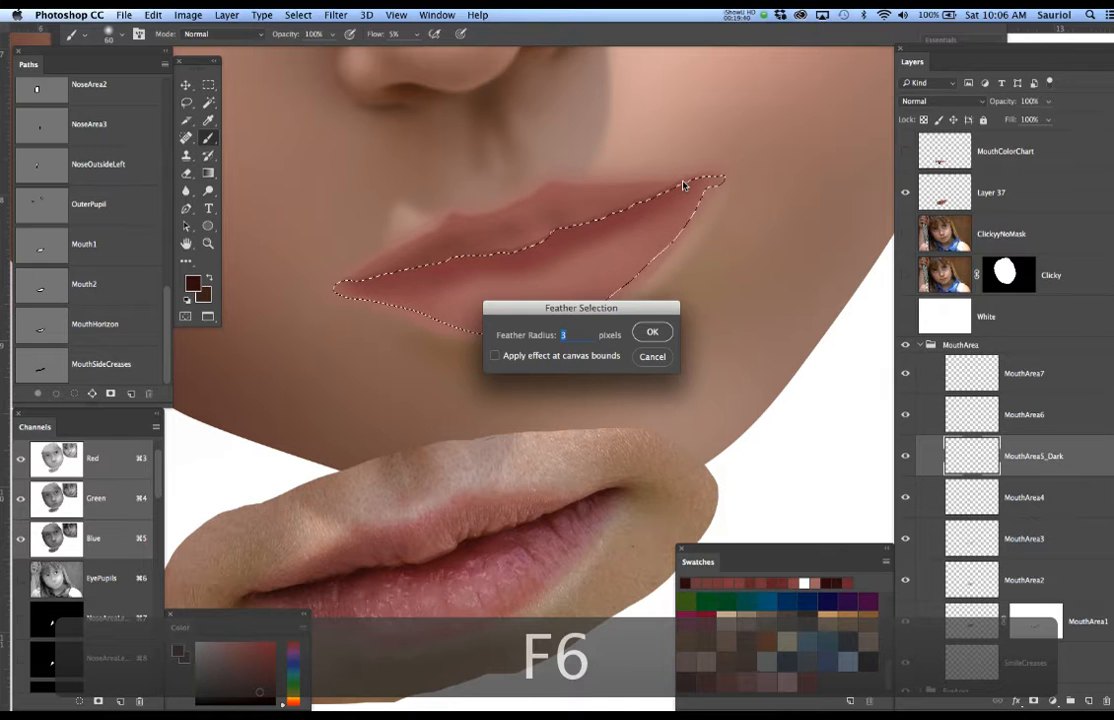
{"action": "type", "text": "2"}
{"action": "key", "text": "Return"}
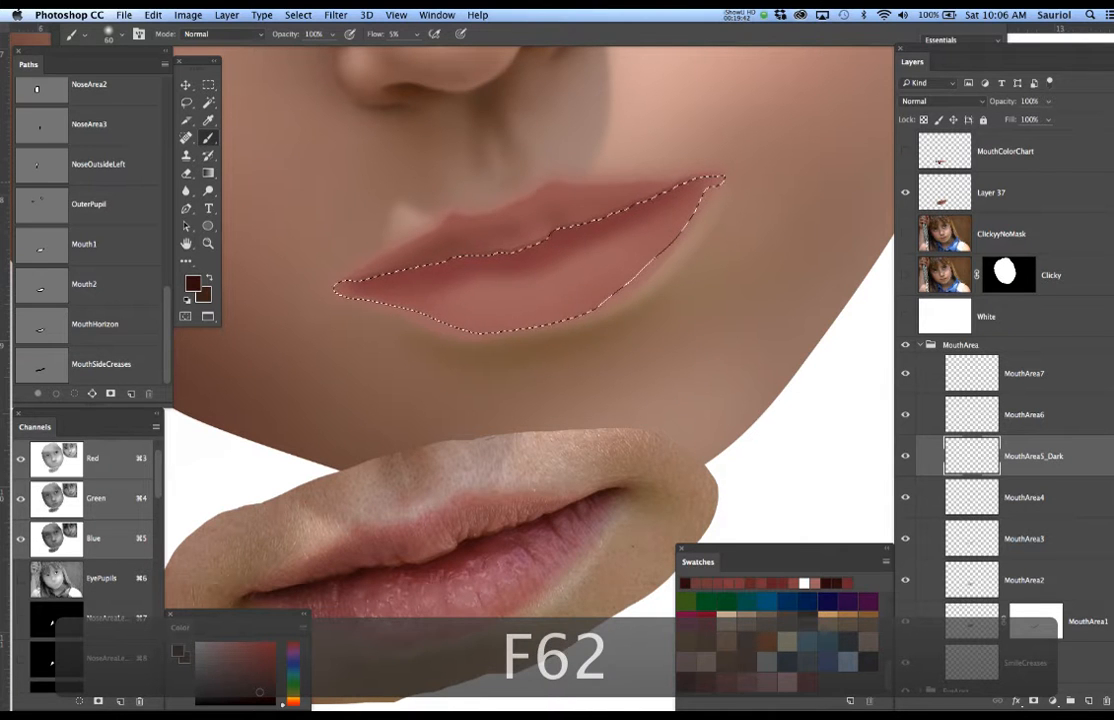
{"action": "key", "text": "super+h"}
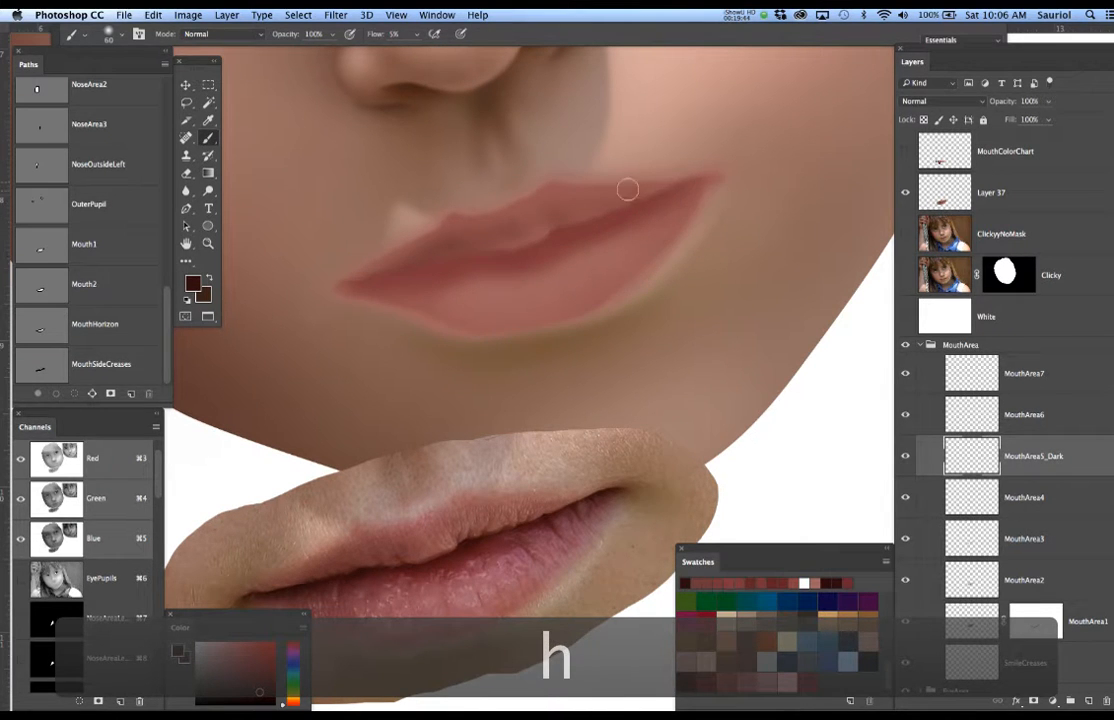
Set the brush flow to 8% and size to 70 pixels, and brush the dark red along the mouth line on MouthArea5_Dark.
{"action": "left_click_drag", "start_coordinate": [387, 35], "coordinate": [402, 34]}
{"action": "type", "text": "8"}
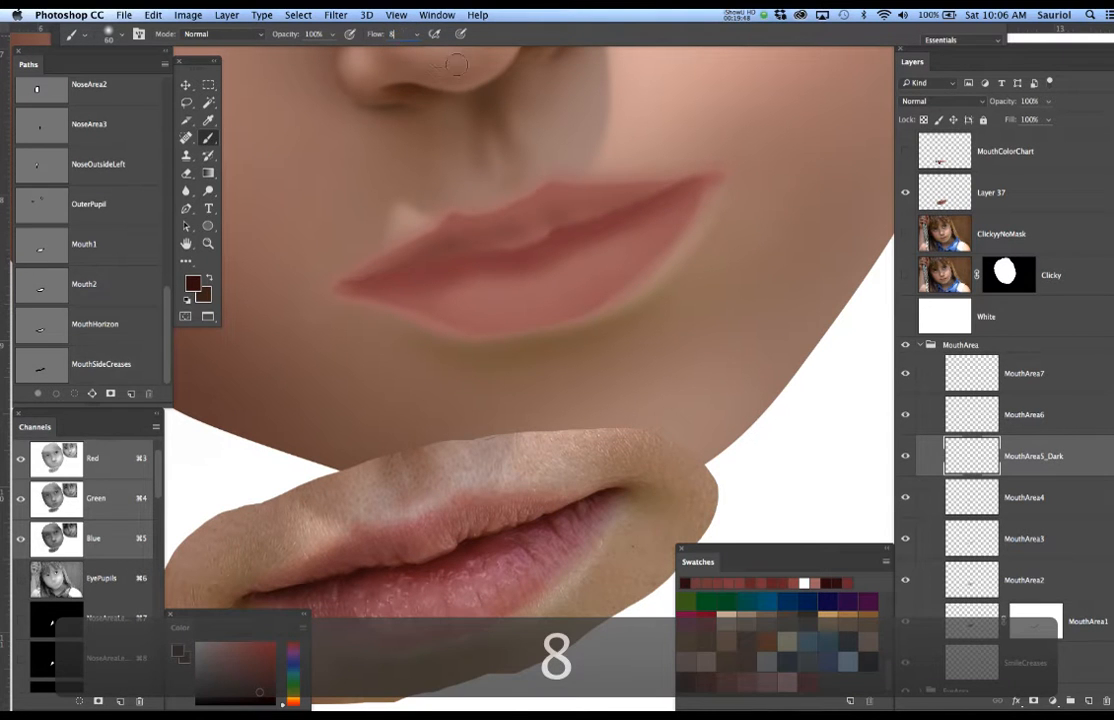
{"action": "key", "text": "bracketright"}
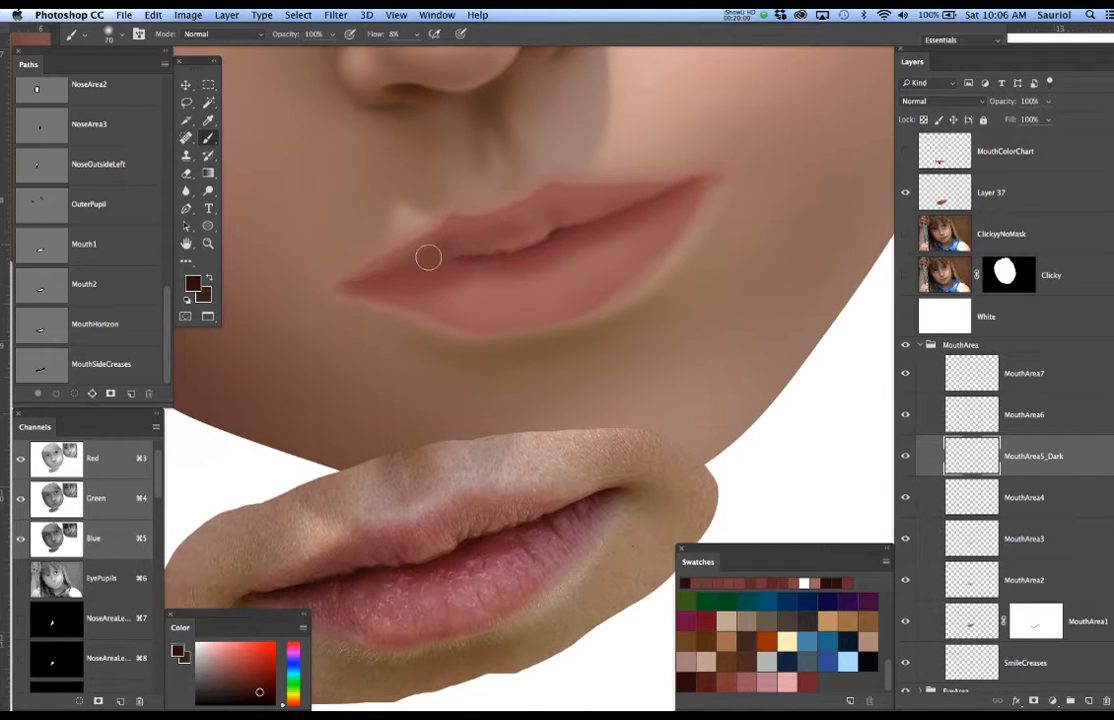
{"action": "mouse_move", "coordinate": [468, 262]}
{"action": "left_mouse_down"}
{"action": "mouse_move", "coordinate": [419, 196]}
{"action": "mouse_move", "coordinate": [371, 209]}
{"action": "left_mouse_up"}
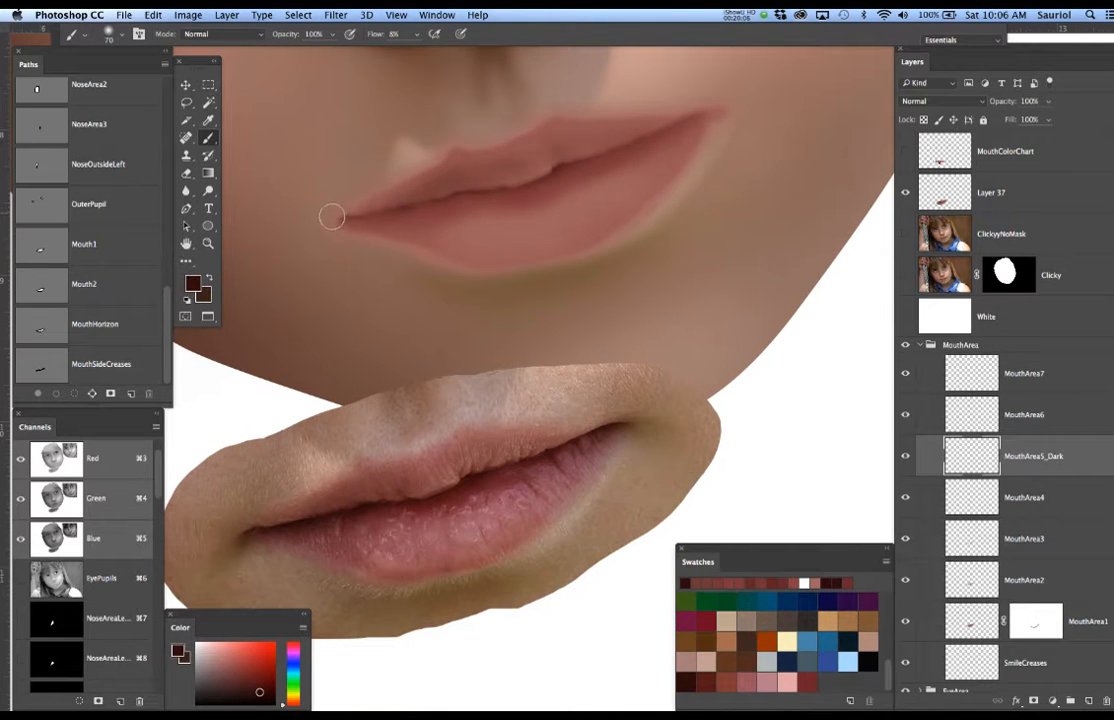
{"action": "left_click_drag", "start_coordinate": [364, 208], "coordinate": [413, 198]}
{"action": "left_click_drag", "start_coordinate": [366, 206], "coordinate": [404, 200]}
Show the Clicky photo, reduce the brush to 50 pixels and sample a dark red just below the mouth line.
{"action": "left_click", "coordinate": [905, 272]}
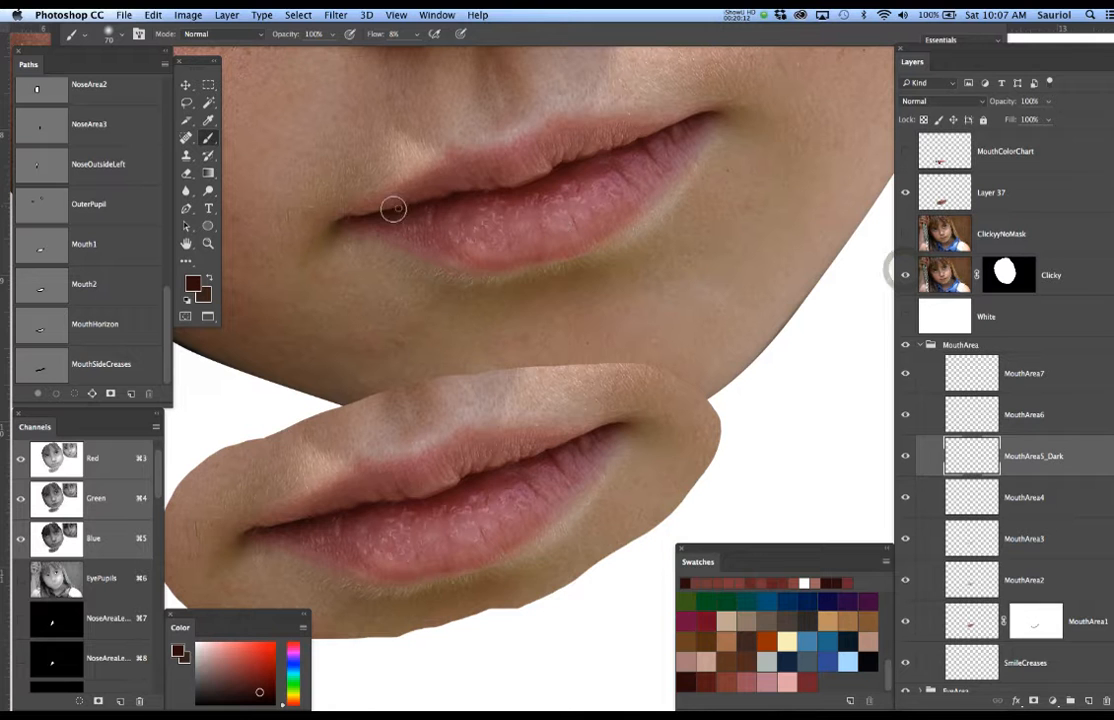
{"action": "key", "text": "bracketleft"}
{"action": "key", "text": "bracketleft"}
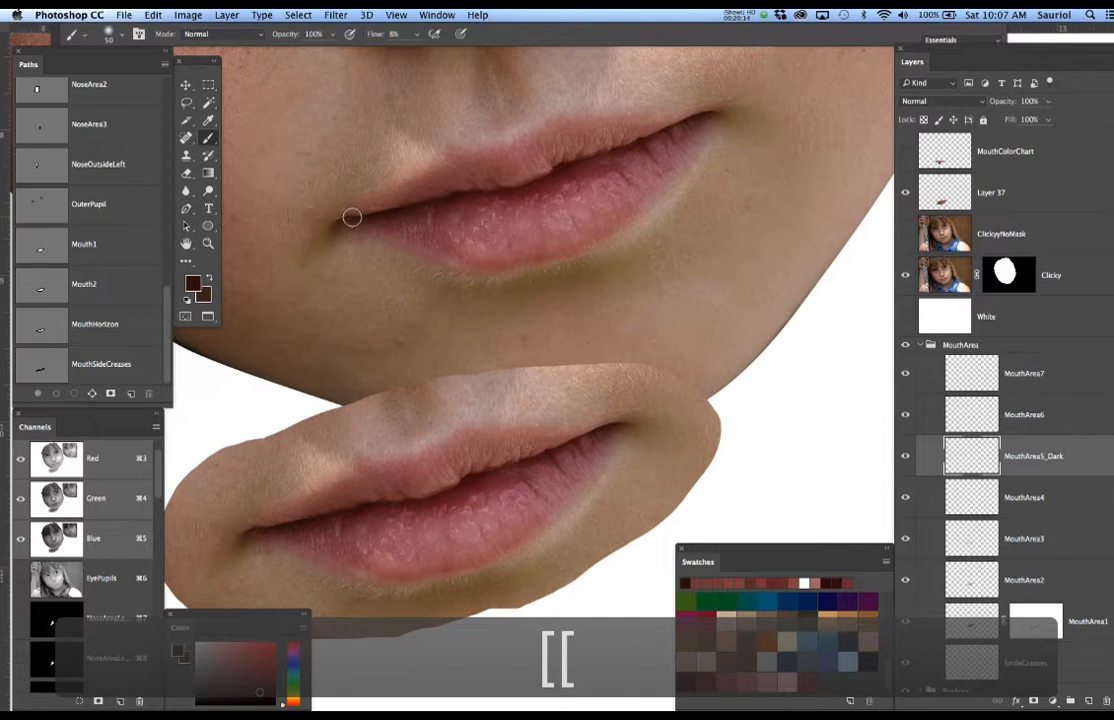
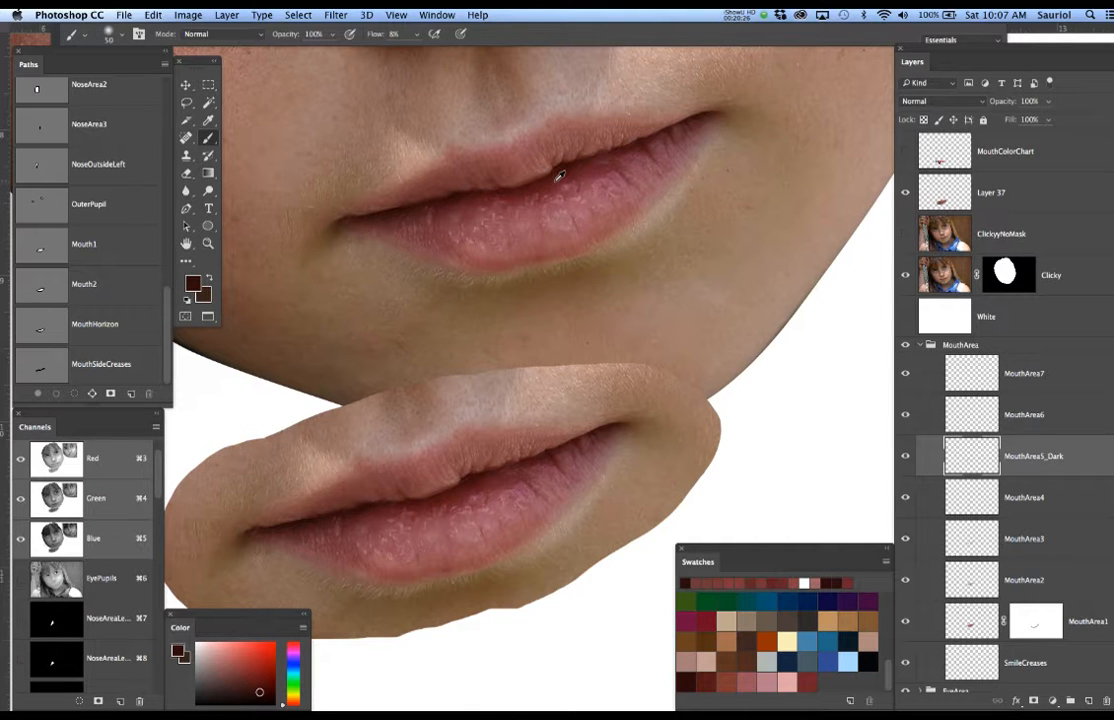
{"action": "left_click", "coordinate": [555, 176], "text": "alt"}
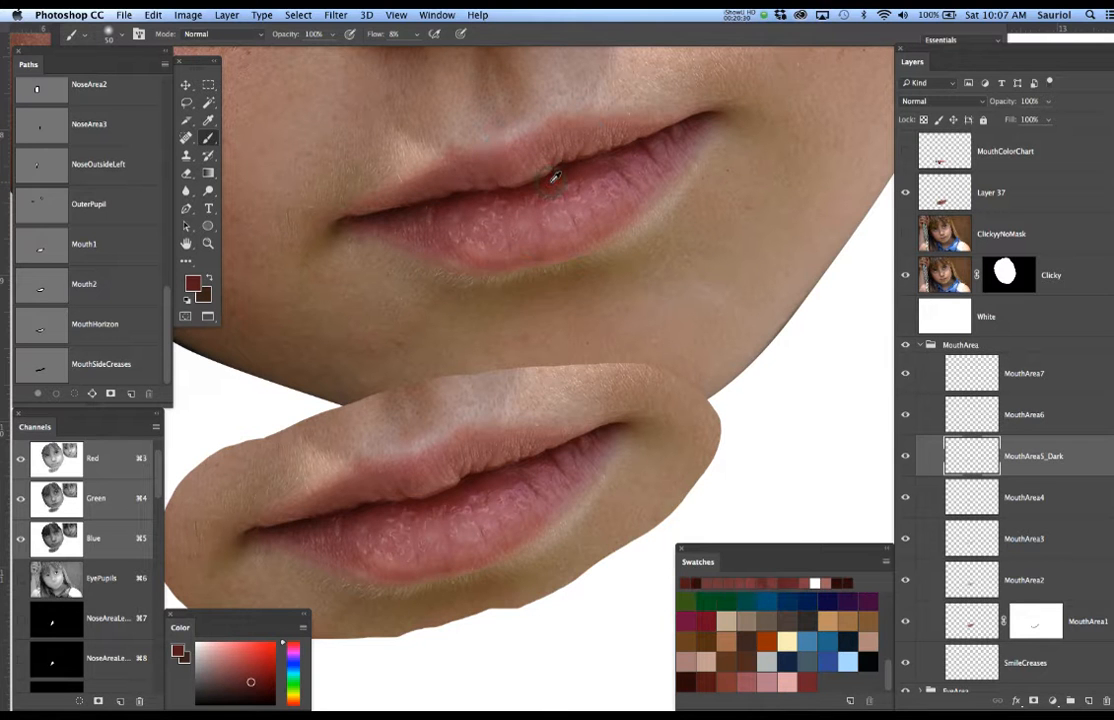
{"action": "left_click", "coordinate": [557, 176]}
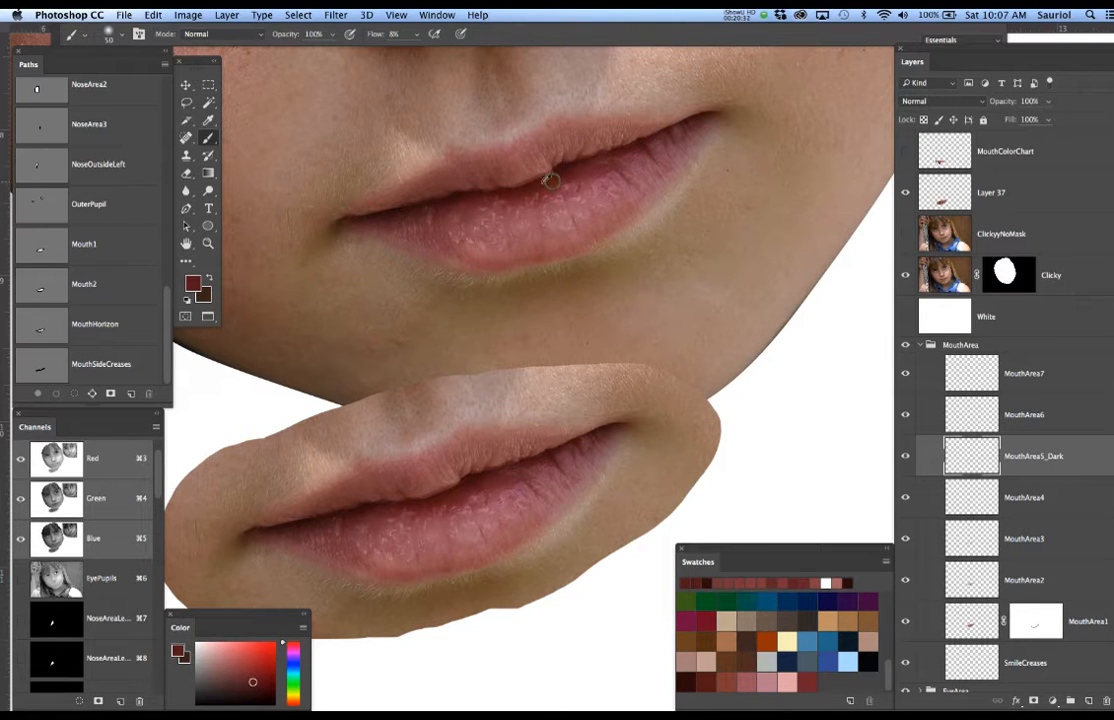
Add a layer above MouthArea4 named MouthArea5_DarkRedUnder and save the document.
{"action": "left_click", "coordinate": [1073, 497]}
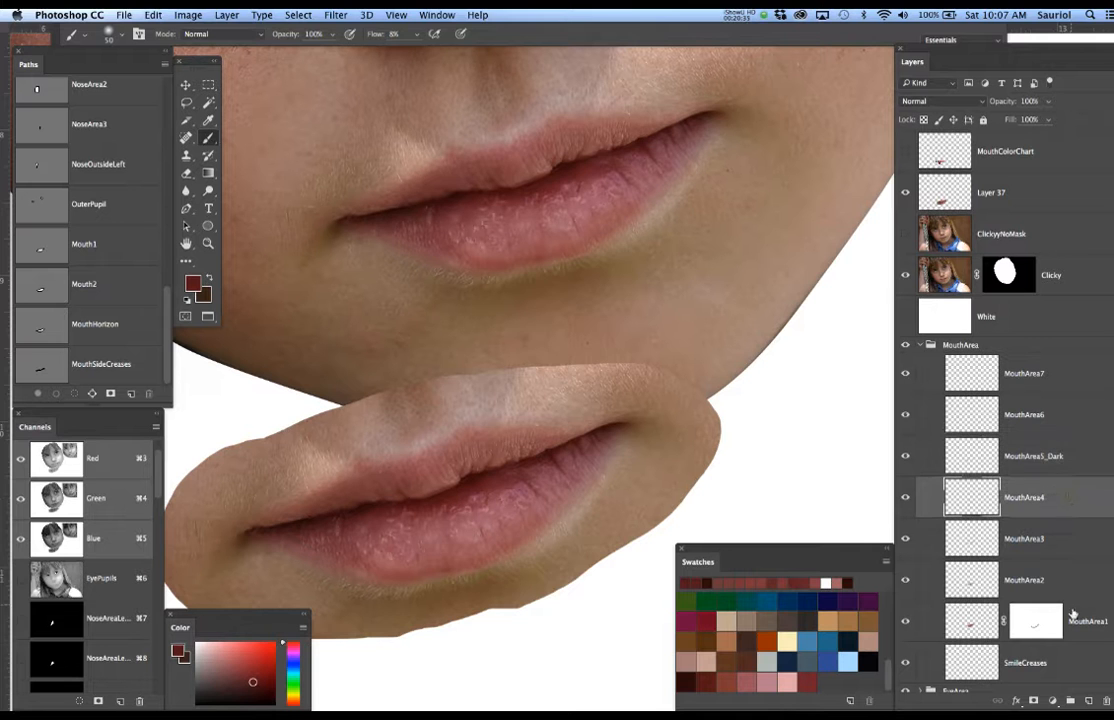
{"action": "left_click", "coordinate": [1090, 701]}
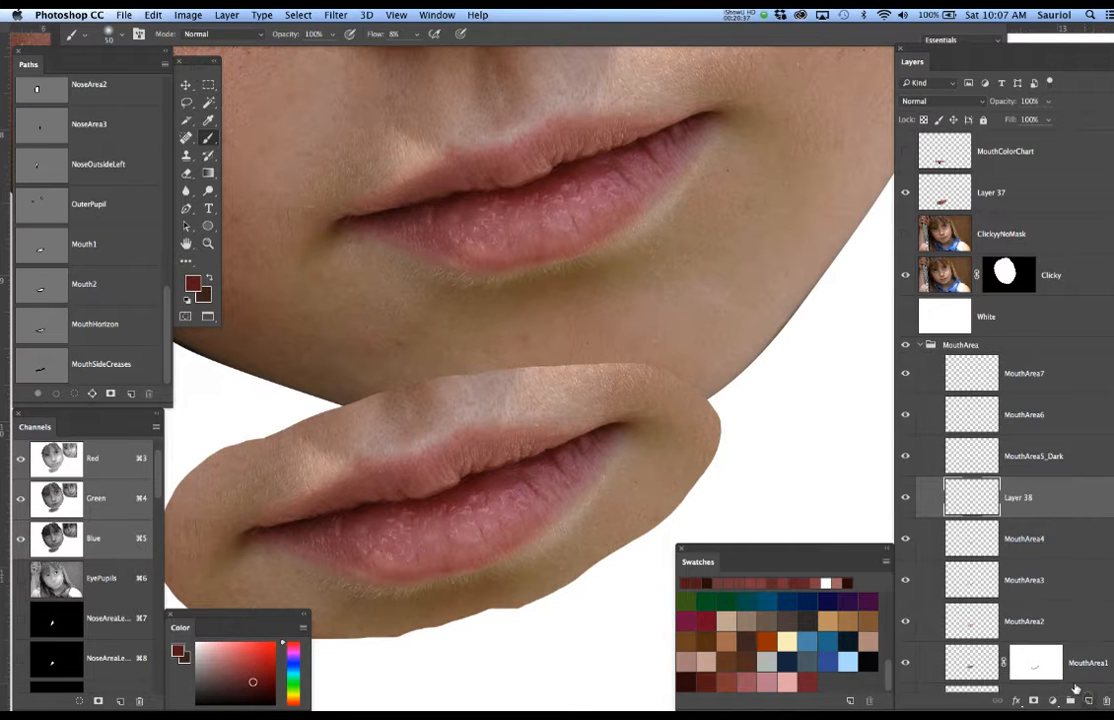
{"action": "left_click", "coordinate": [1034, 459]}
{"action": "key", "text": "super+c"}
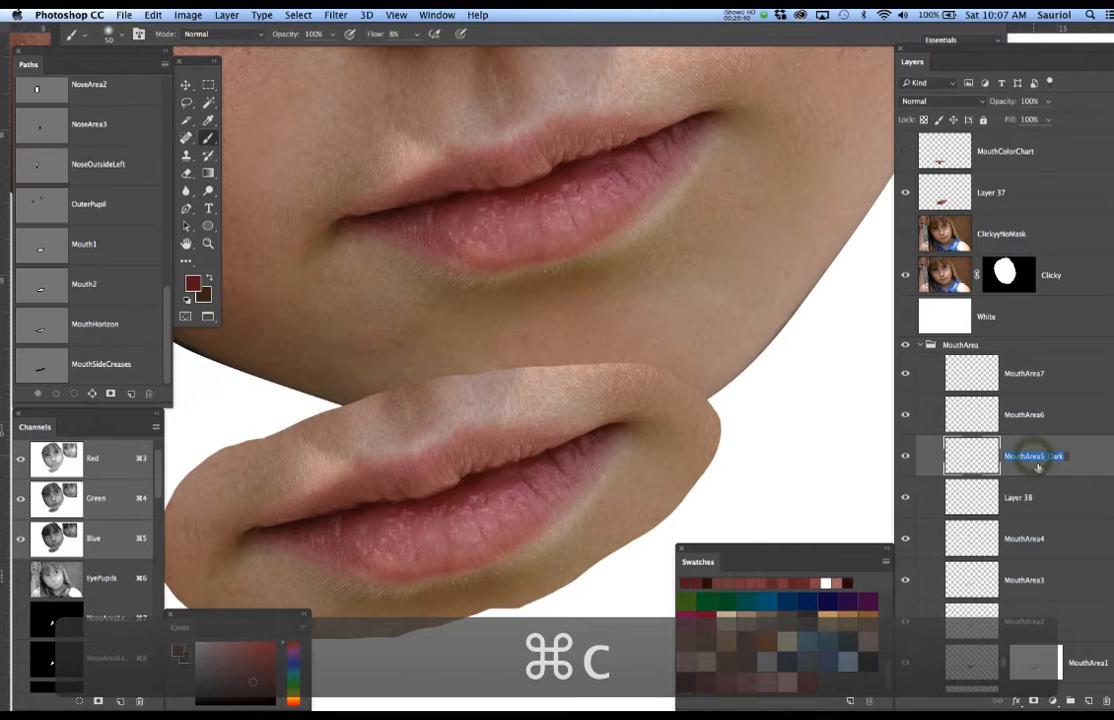
{"action": "left_click", "coordinate": [1018, 497]}
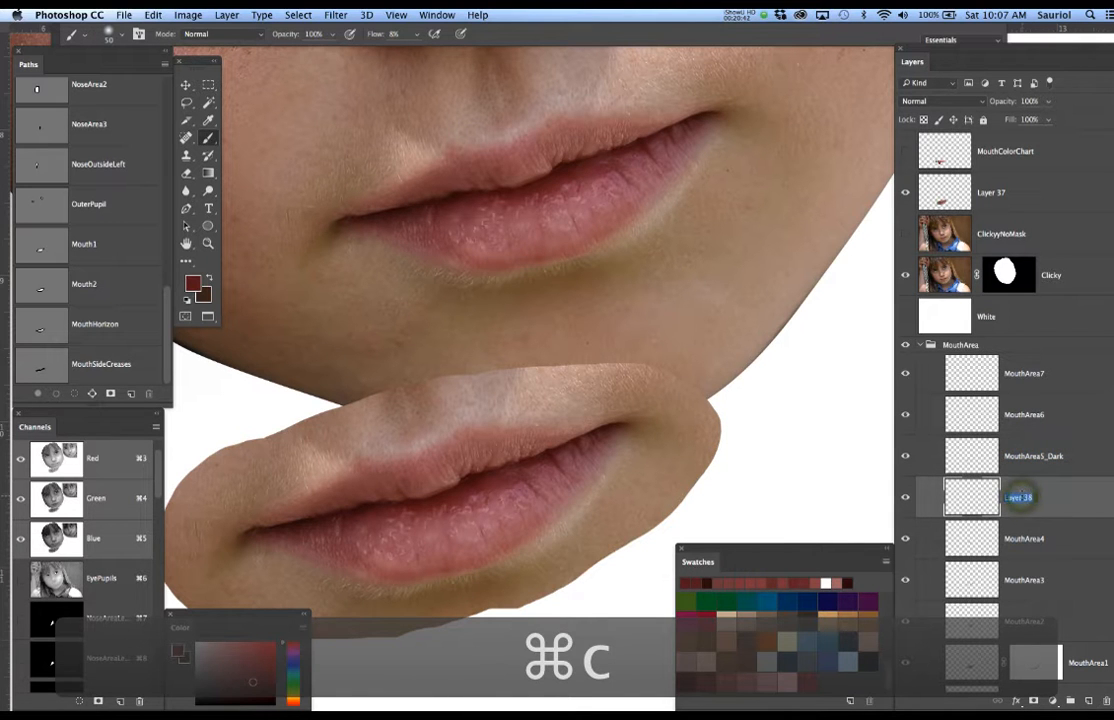
{"action": "key", "text": "super+v"}
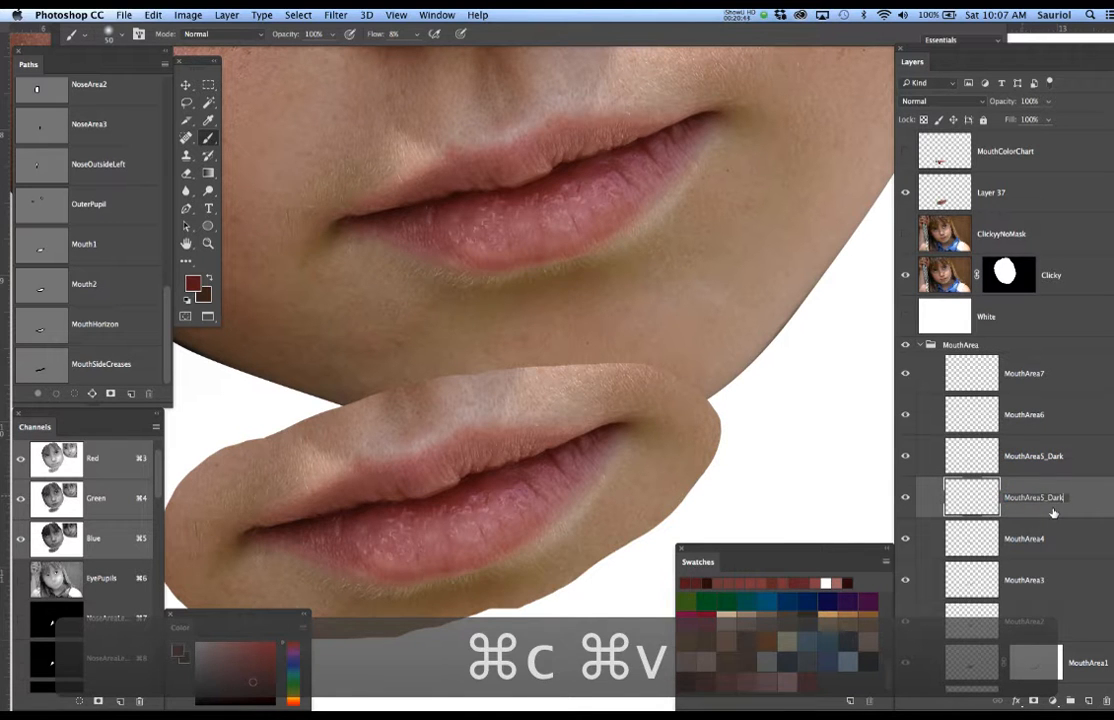
{"action": "type", "text": "Red"}
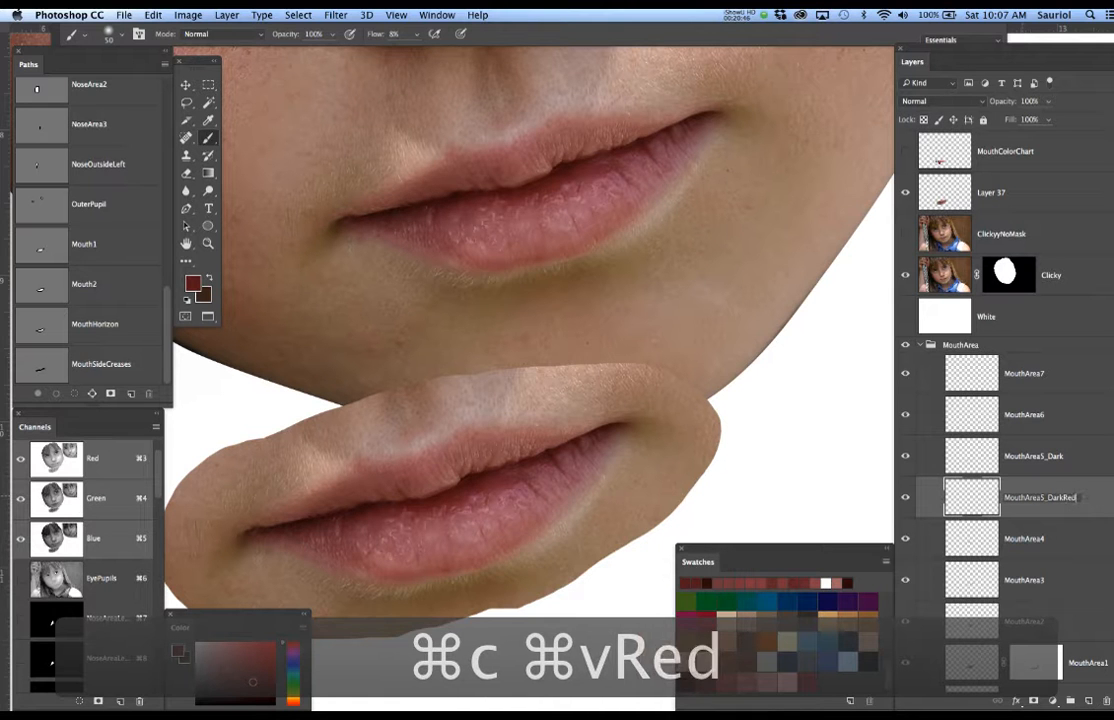
{"action": "type", "text": "Under"}
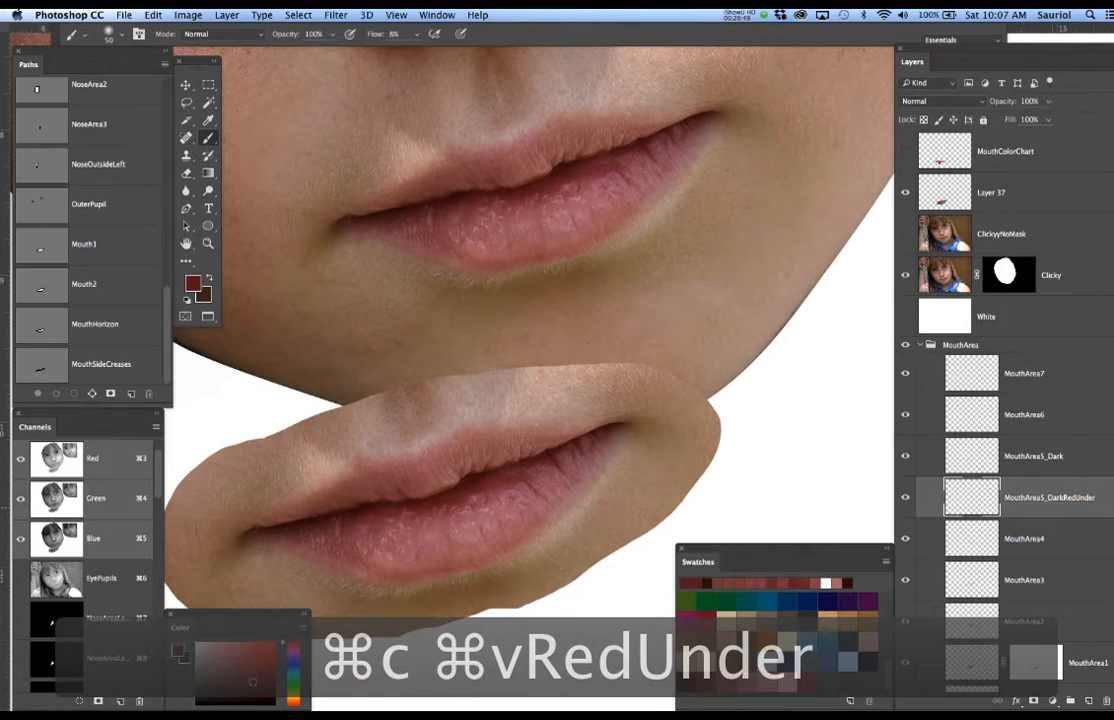
{"action": "key", "text": "super+s"}
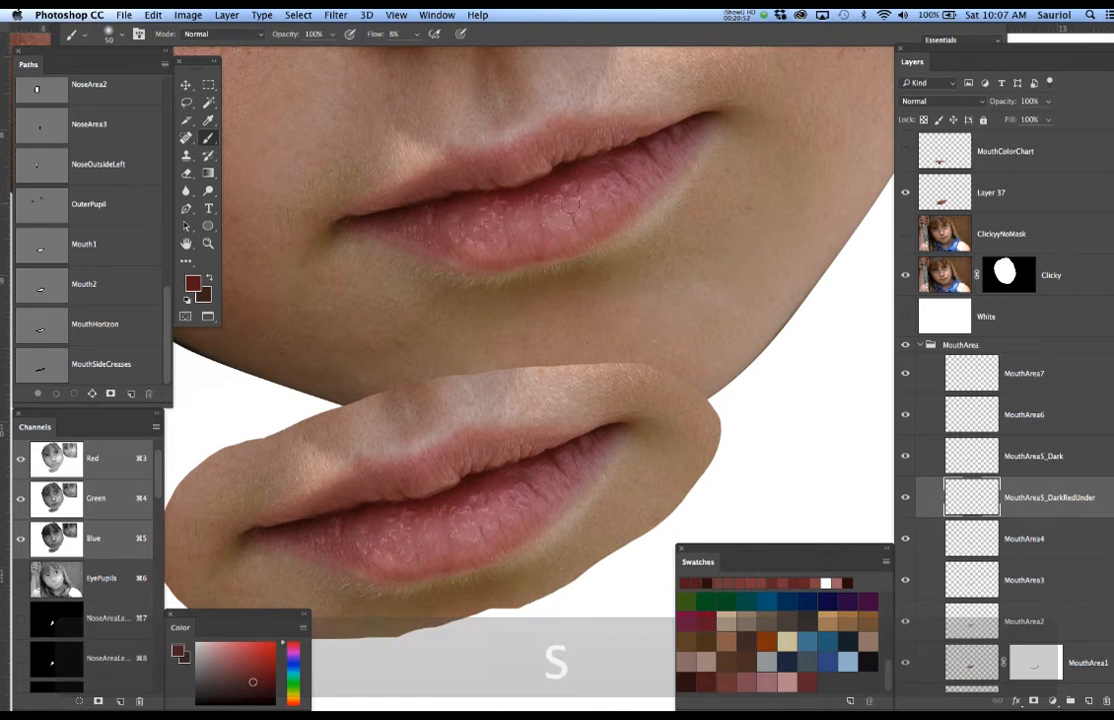
Resample the dark red below the mouth line, hide the Clicky photo and brush the color along the lower lip's upper edge.
{"action": "left_click", "coordinate": [551, 183], "text": "alt"}
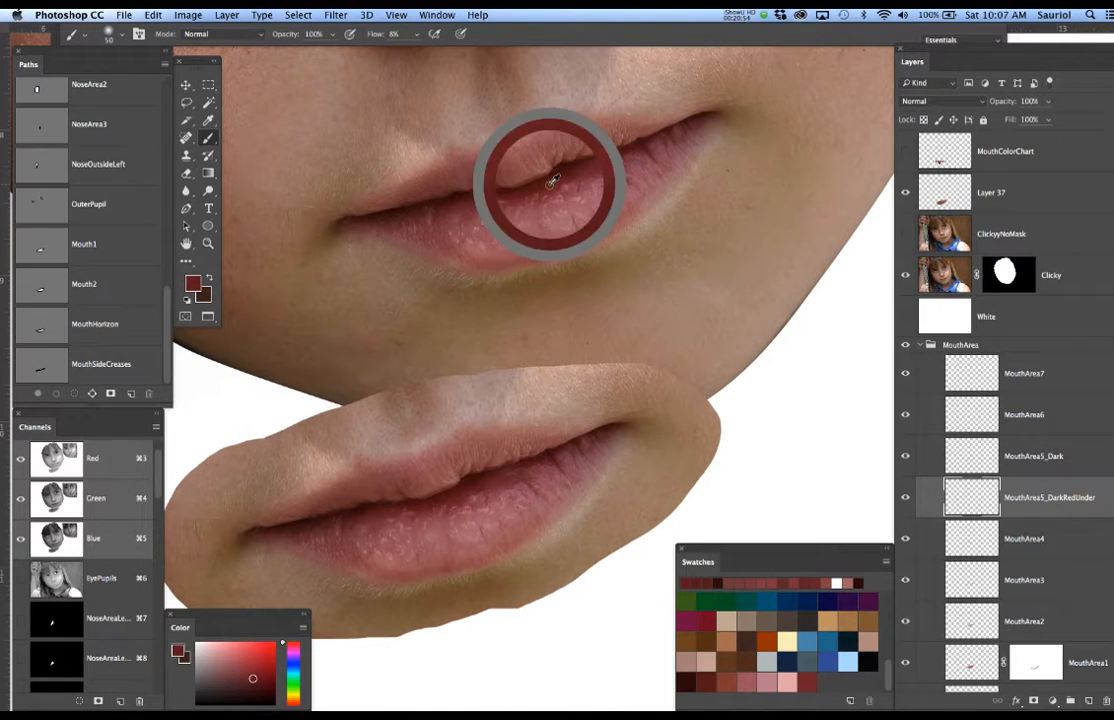
{"action": "left_click", "coordinate": [906, 276]}
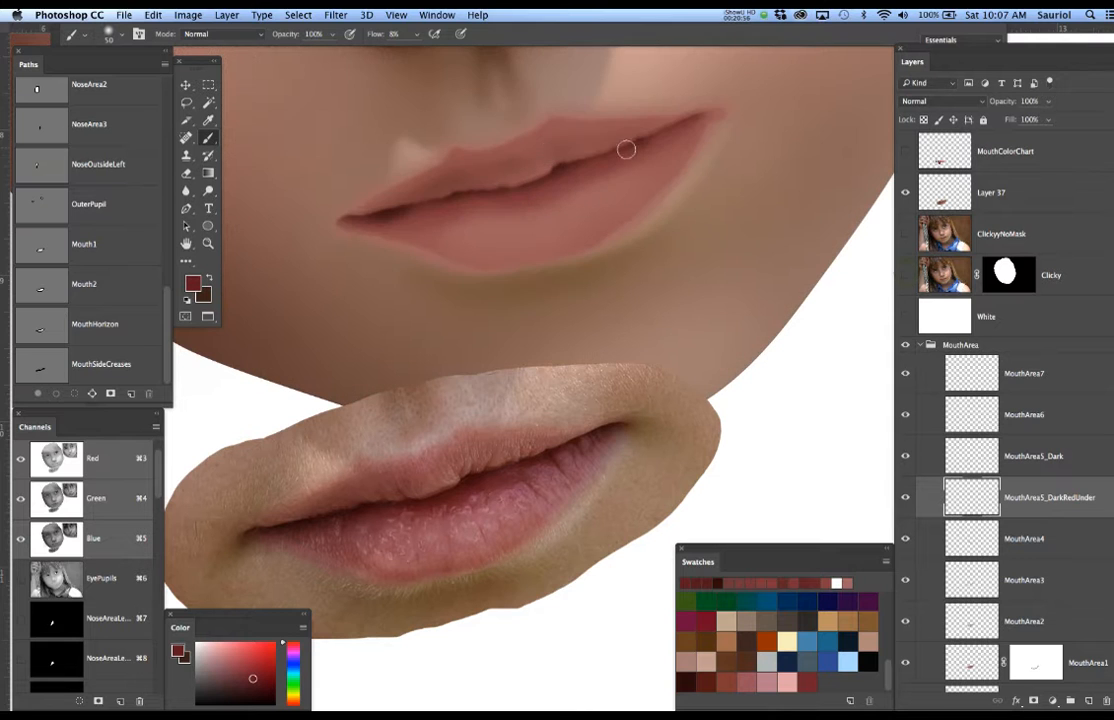
{"action": "mouse_move", "coordinate": [670, 125]}
{"action": "left_mouse_down"}
{"action": "mouse_move", "coordinate": [520, 191]}
{"action": "mouse_move", "coordinate": [555, 188]}
{"action": "mouse_move", "coordinate": [364, 220]}
{"action": "mouse_move", "coordinate": [419, 232]}
{"action": "mouse_move", "coordinate": [372, 222]}
{"action": "mouse_move", "coordinate": [428, 231]}
{"action": "left_mouse_up"}
Enlarge the brush to 100 pixels and shade the left part of the lower lip on MouthArea5_DarkRedUnder.
{"action": "key", "text": "bracketright"}
{"action": "key", "text": "bracketright"}
{"action": "key", "text": "bracketright"}
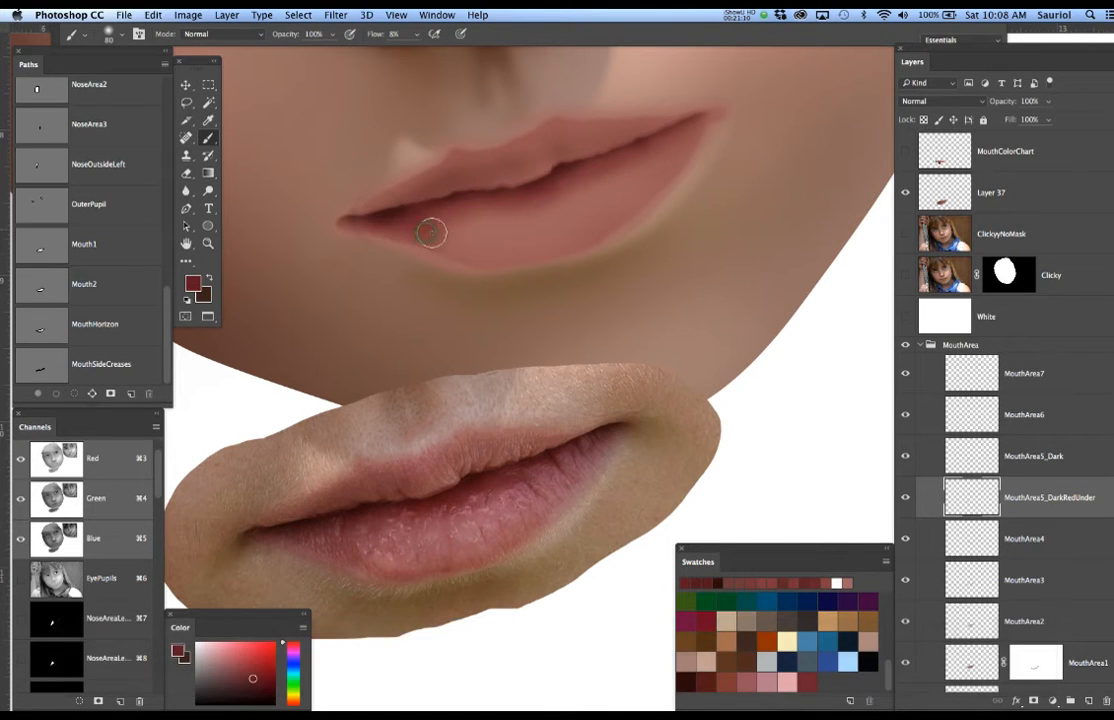
{"action": "key", "text": "bracketright"}
{"action": "key", "text": "bracketright"}
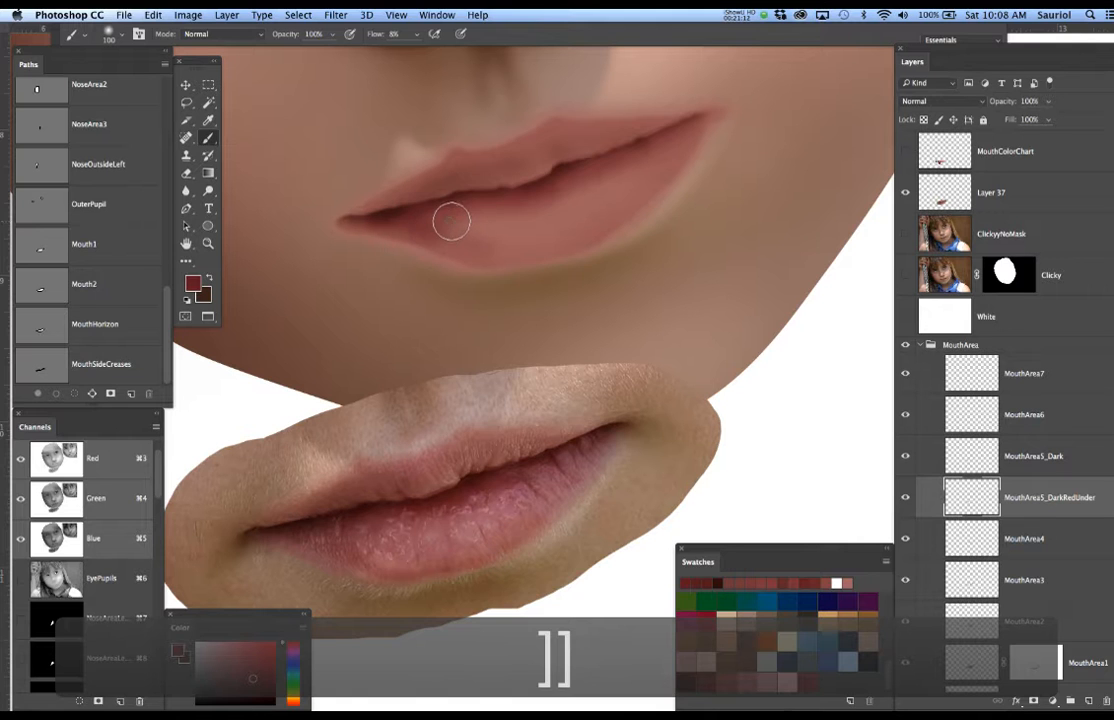
{"action": "mouse_move", "coordinate": [456, 228]}
{"action": "left_mouse_down"}
{"action": "mouse_move", "coordinate": [386, 215]}
{"action": "mouse_move", "coordinate": [501, 237]}
{"action": "mouse_move", "coordinate": [448, 246]}
{"action": "left_mouse_up"}
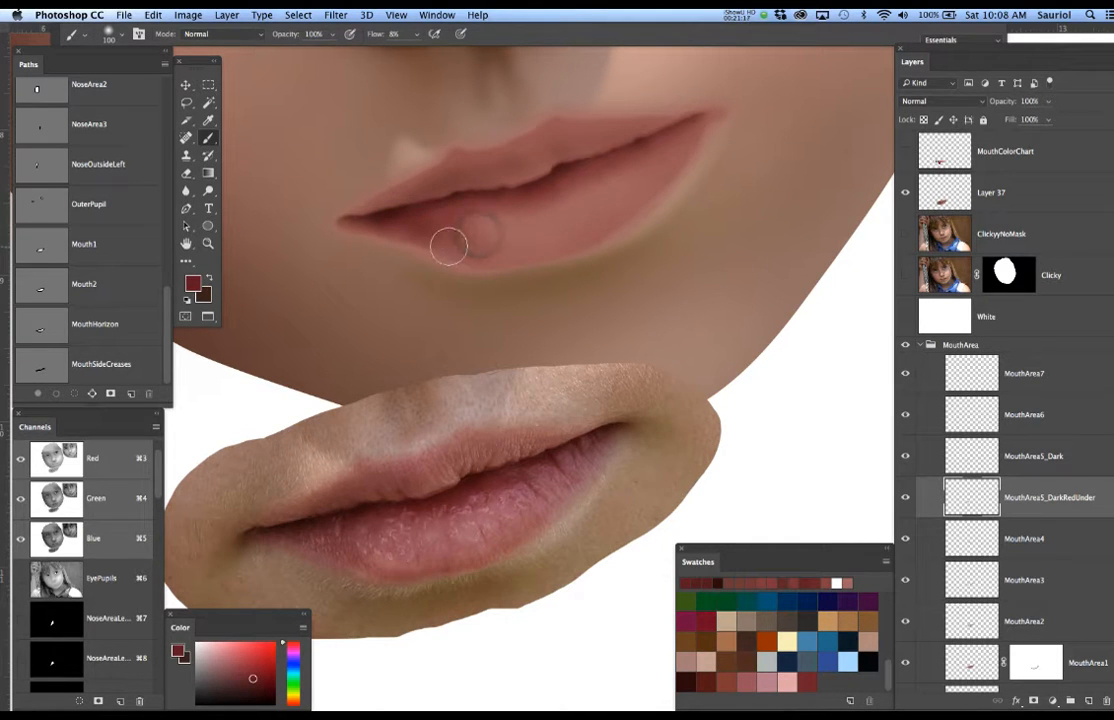
Show the Clicky photo, reduce the brush to 50 pixels and sample a pinkish red from the right part of the lower lip.
{"action": "left_click", "coordinate": [907, 277]}
{"action": "key", "text": "bracketleft"}
{"action": "key", "text": "bracketleft"}
{"action": "key", "text": "bracketleft"}
{"action": "key", "text": "bracketleft"}
{"action": "key", "text": "bracketleft"}
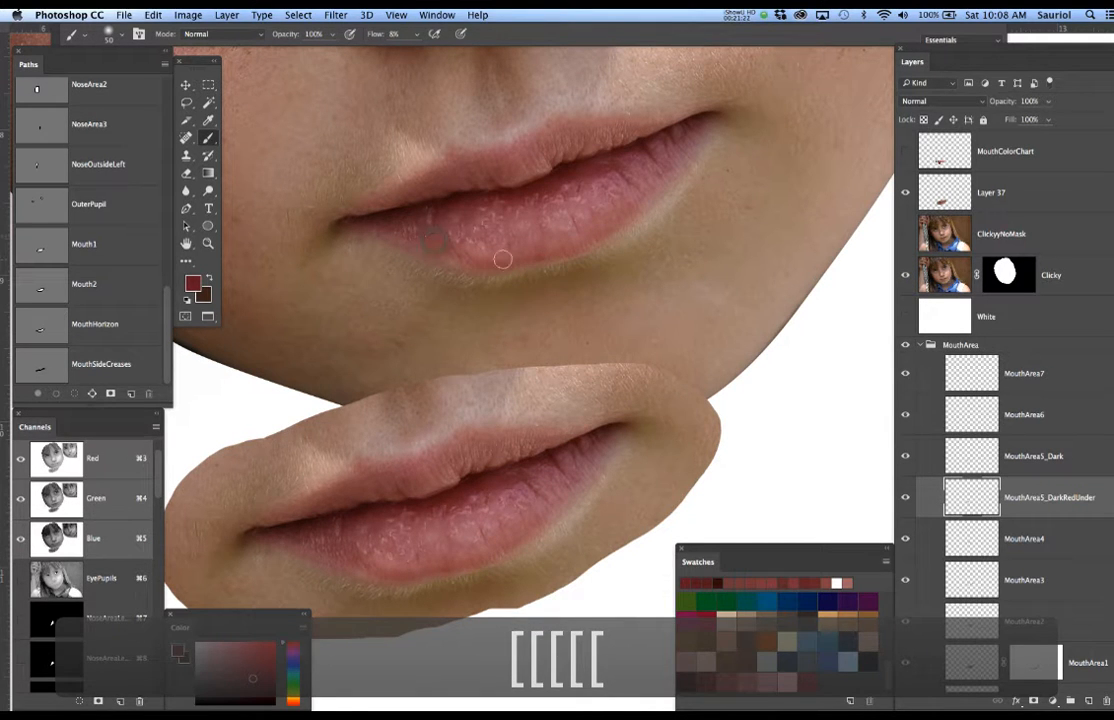
{"action": "left_click", "coordinate": [632, 160], "text": "alt"}
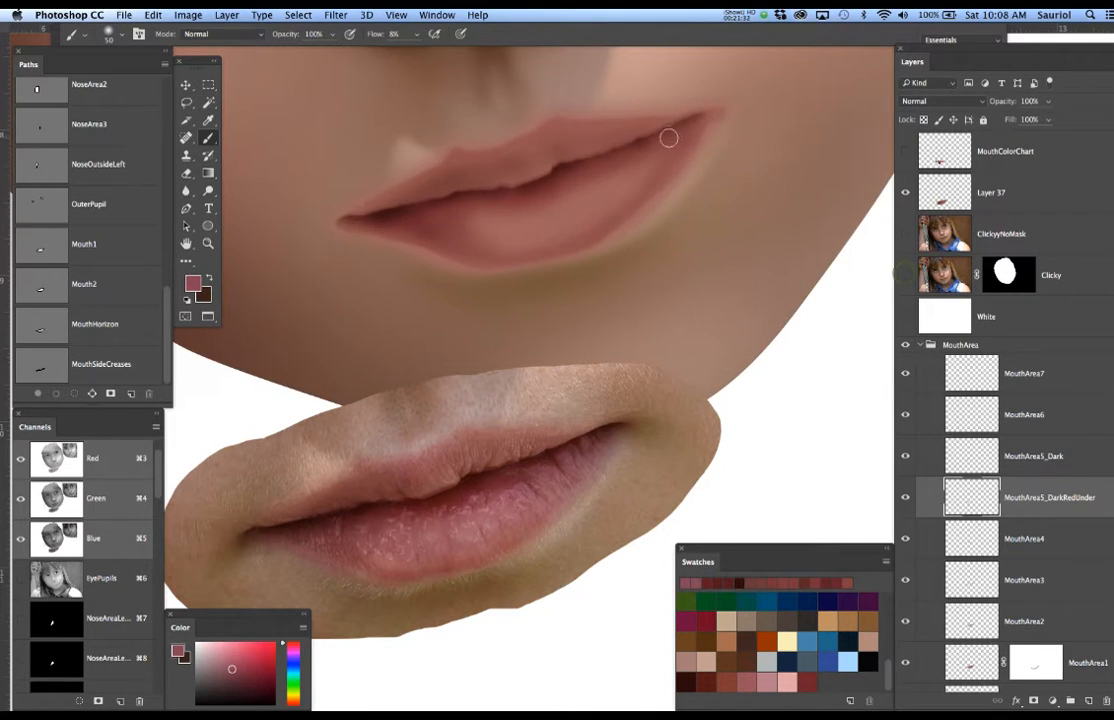
Enlarge the brush to 80 pixels and shade the lower lip with the sampled pinkish red on MouthArea5_DarkRedUnder, working from its right part leftward.
{"action": "key", "text": "bracketright"}
{"action": "key", "text": "bracketright"}
{"action": "key", "text": "bracketright"}
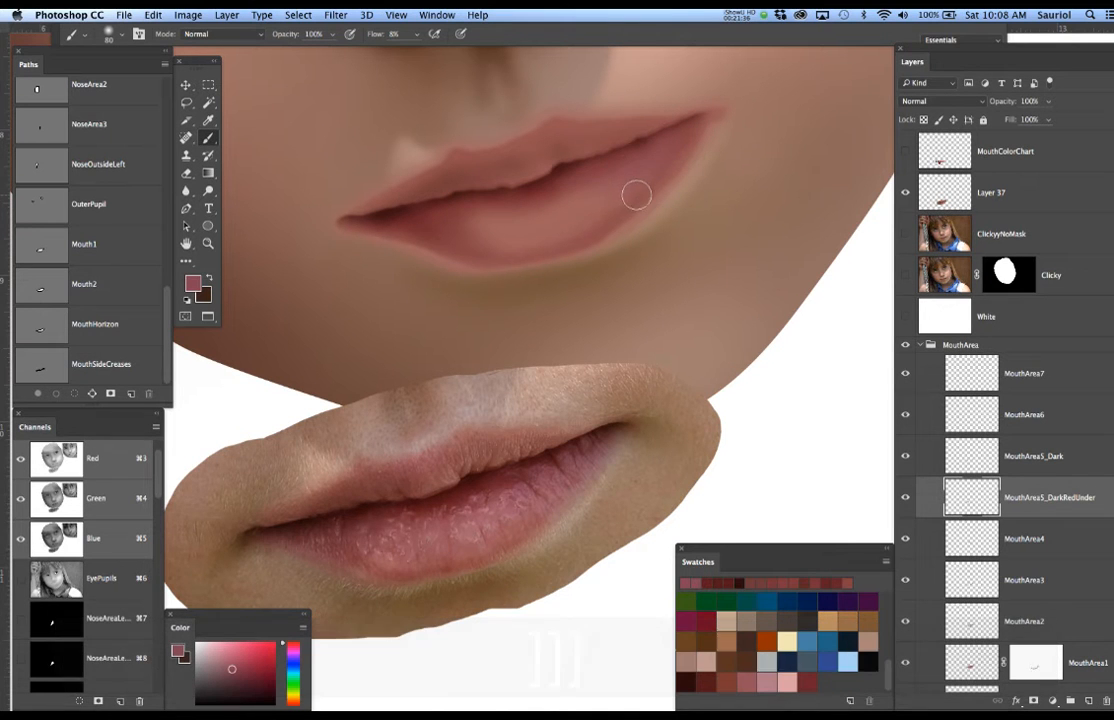
{"action": "mouse_move", "coordinate": [614, 196]}
{"action": "left_mouse_down"}
{"action": "mouse_move", "coordinate": [564, 190]}
{"action": "mouse_move", "coordinate": [556, 203]}
{"action": "mouse_move", "coordinate": [572, 195]}
{"action": "mouse_move", "coordinate": [635, 212]}
{"action": "mouse_move", "coordinate": [586, 229]}
{"action": "mouse_move", "coordinate": [512, 247]}
{"action": "mouse_move", "coordinate": [584, 222]}
{"action": "mouse_move", "coordinate": [468, 230]}
{"action": "mouse_move", "coordinate": [581, 225]}
{"action": "mouse_move", "coordinate": [623, 197]}
{"action": "mouse_move", "coordinate": [567, 224]}
{"action": "mouse_move", "coordinate": [459, 243]}
{"action": "left_mouse_up"}
{"action": "mouse_move", "coordinate": [447, 241]}
{"action": "left_mouse_down"}
{"action": "mouse_move", "coordinate": [425, 225]}
{"action": "mouse_move", "coordinate": [475, 226]}
{"action": "mouse_move", "coordinate": [510, 201]}
{"action": "mouse_move", "coordinate": [470, 211]}
{"action": "mouse_move", "coordinate": [474, 197]}
{"action": "left_mouse_up"}
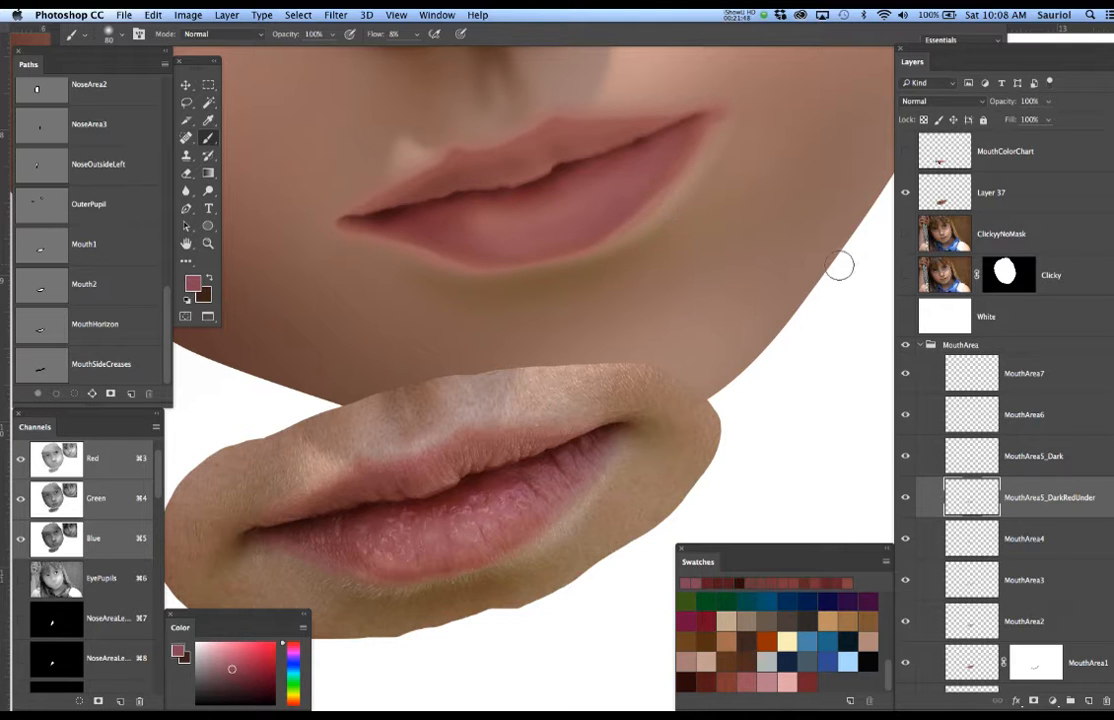
On MouthArea6, sample a brownish red from the reference upper lip, then load Mouth2 minus MouthHorizon as a selection and hide its edges.
{"action": "left_click", "coordinate": [1032, 421]}
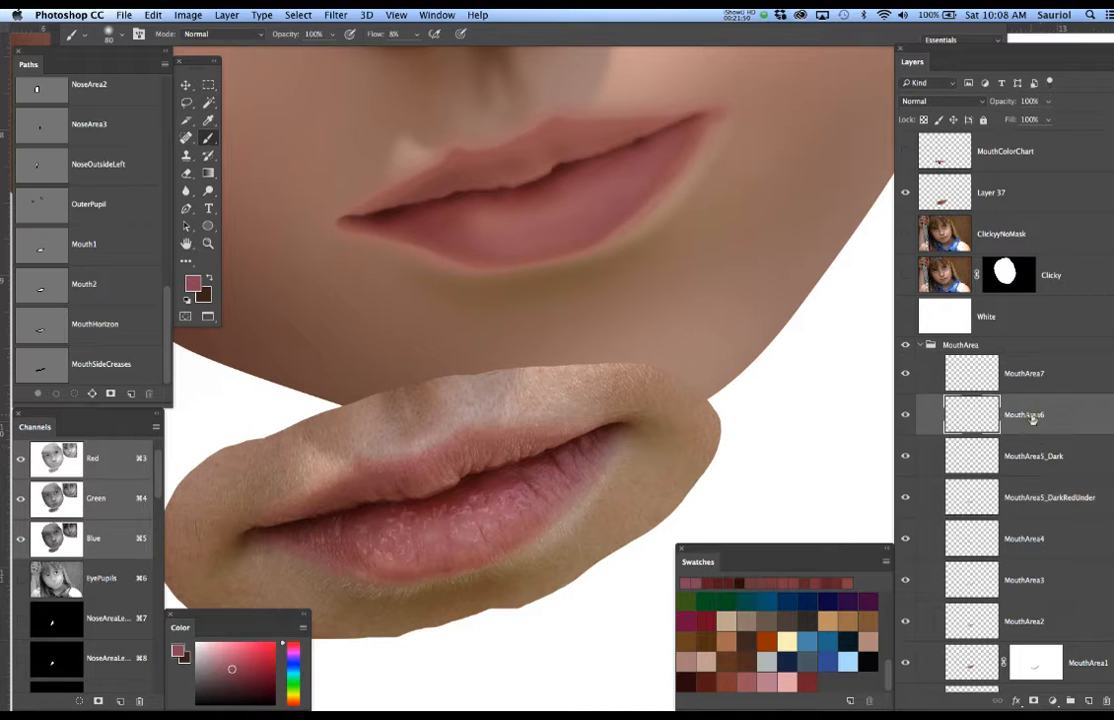
{"action": "left_click", "coordinate": [349, 496], "text": "alt"}
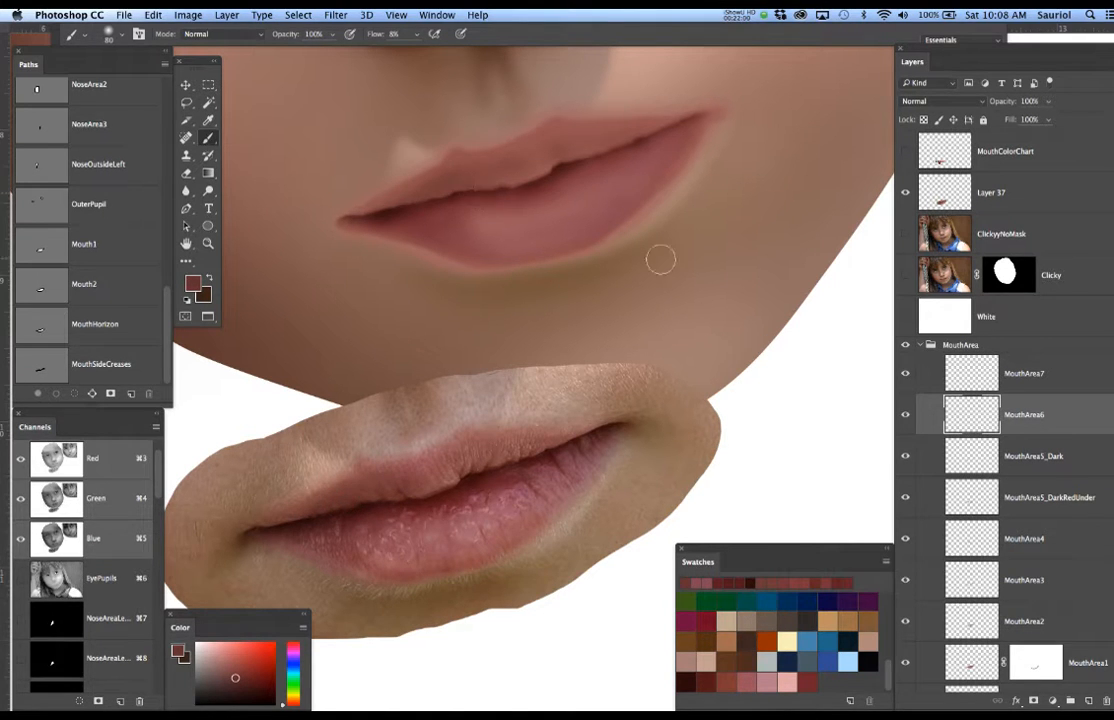
{"action": "left_click", "coordinate": [48, 291], "text": "super"}
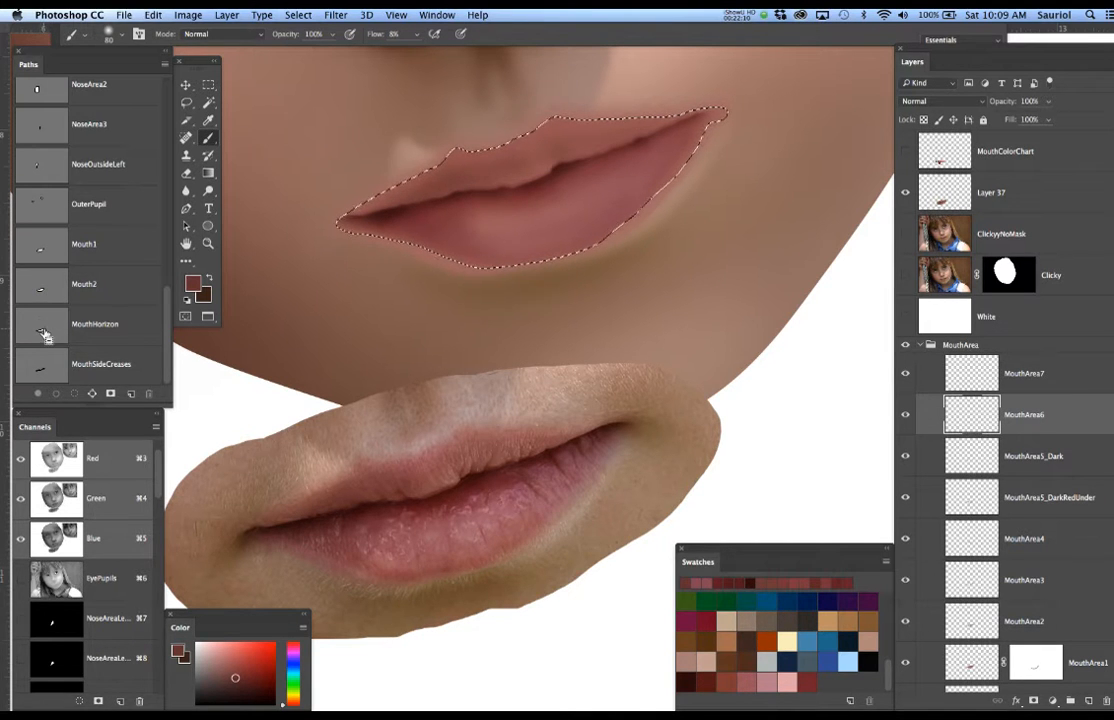
{"action": "left_click", "coordinate": [43, 330], "text": "alt+super"}
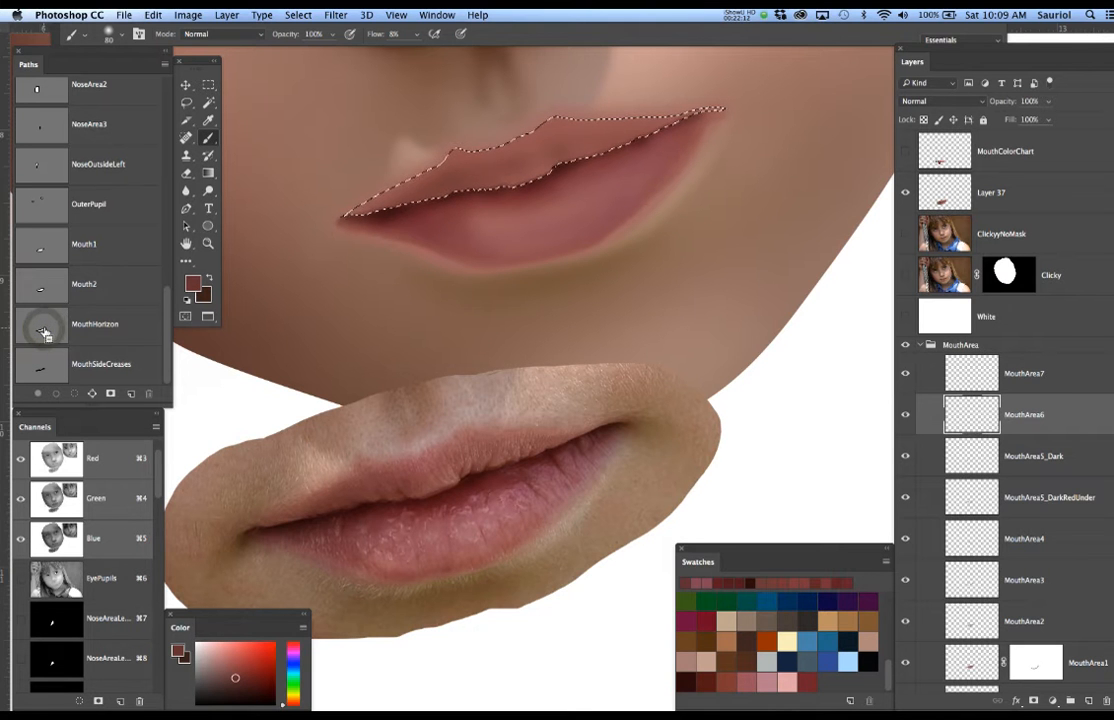
{"action": "key", "text": "super+h"}
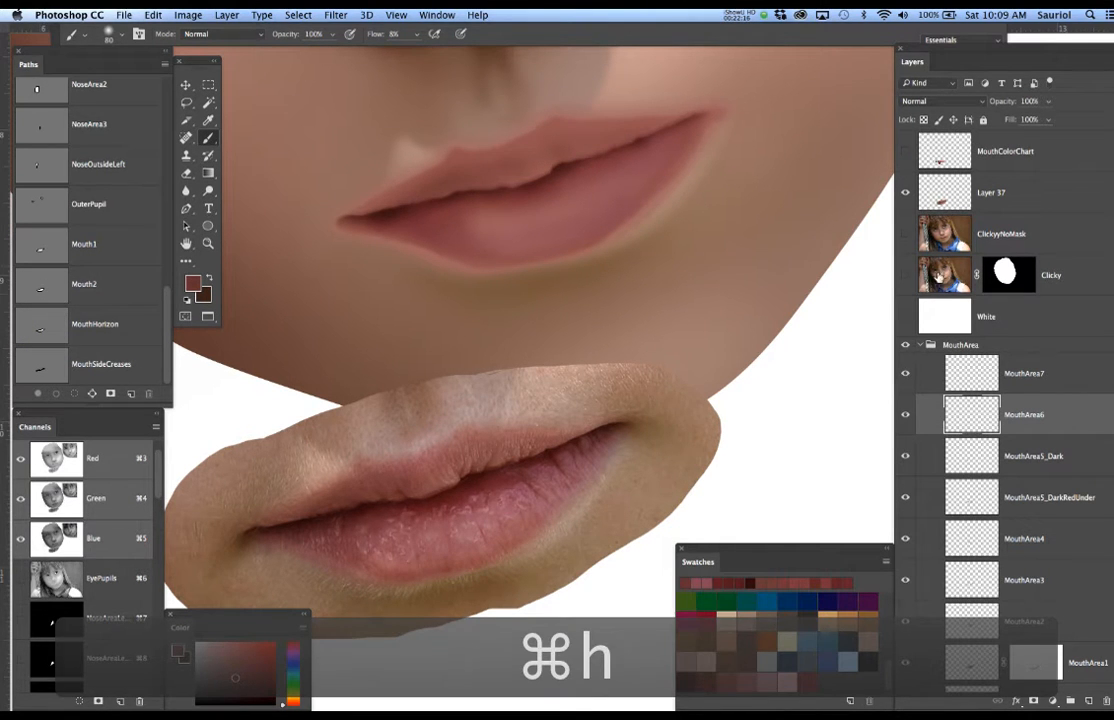
Check the upper lip in the Clicky photo, hide the photo and brush the sampled red along the upper lip on MouthArea6.
{"action": "left_click", "coordinate": [905, 275]}
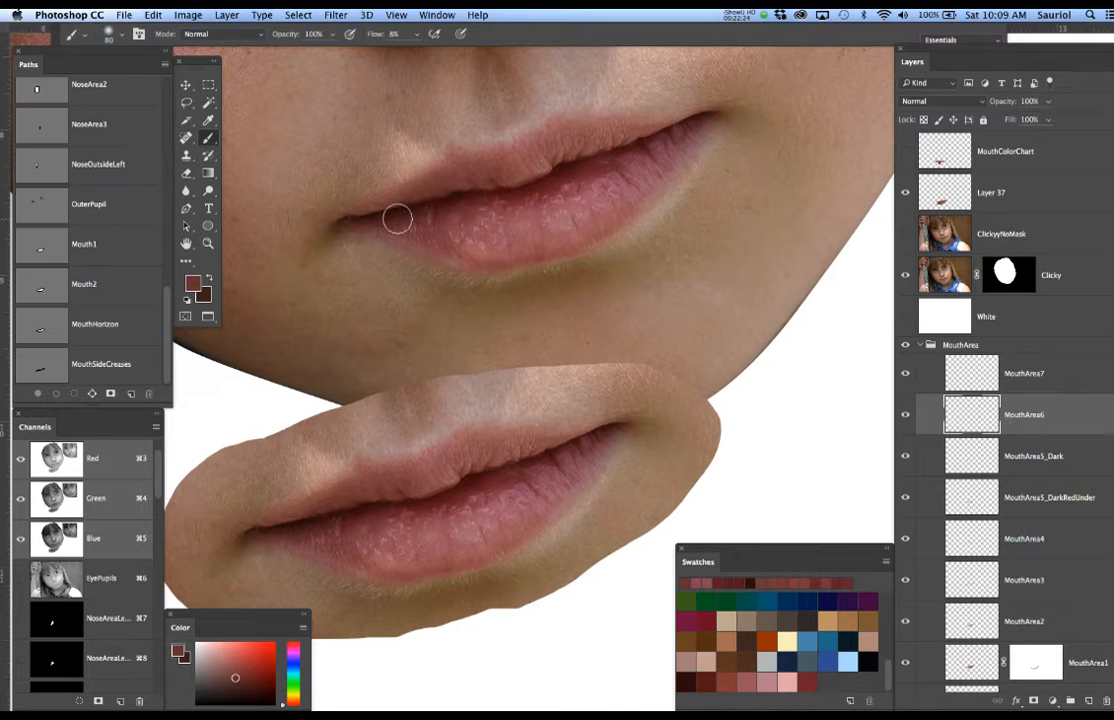
{"action": "left_click", "coordinate": [450, 191]}
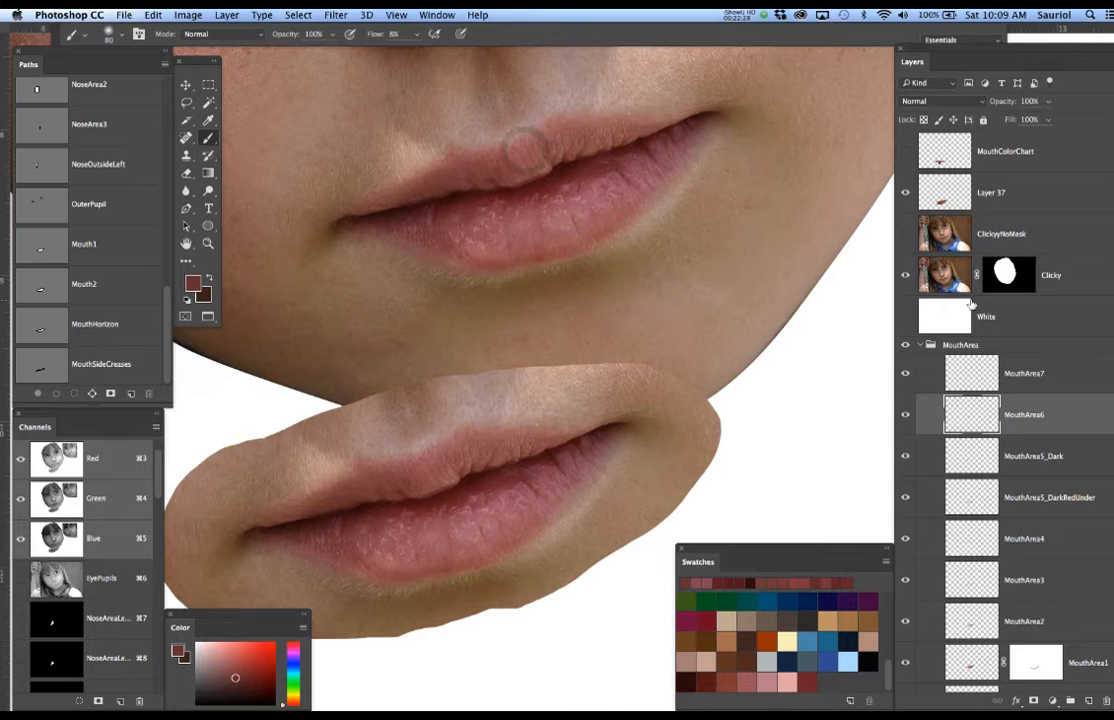
{"action": "left_click", "coordinate": [904, 274]}
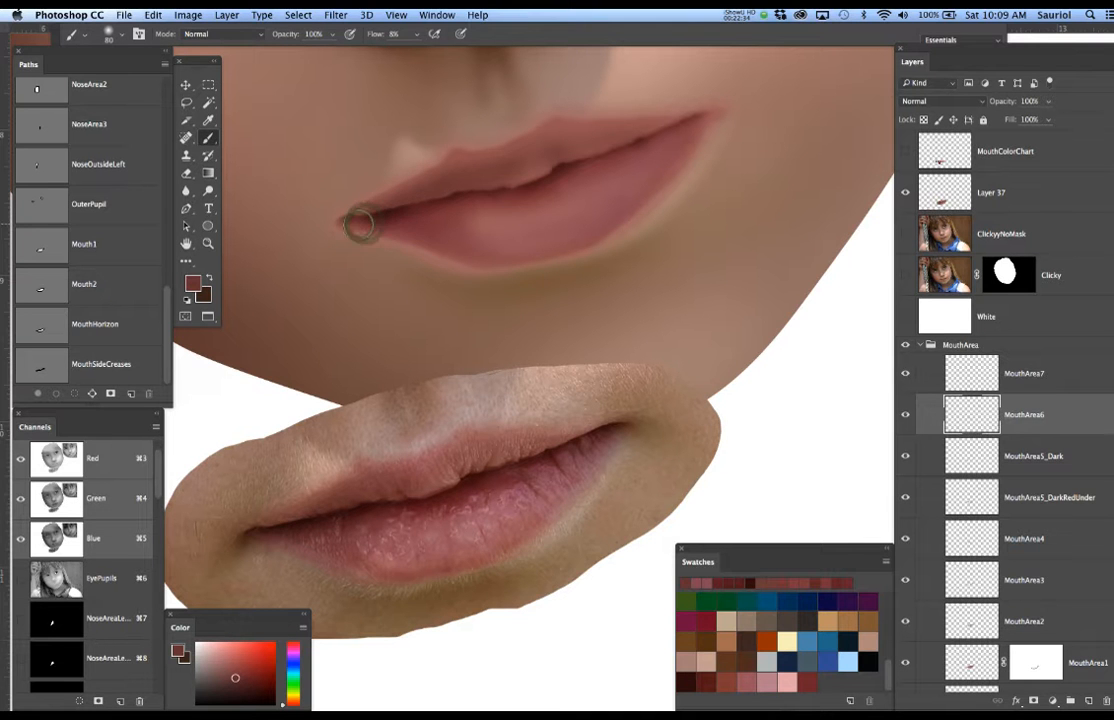
Compare the painted mouth and face with the Clicky photo by repeatedly switching the photo's visibility, leaving it hidden.
{"action": "left_click", "coordinate": [585, 210], "text": "alt"}
{"action": "left_click", "coordinate": [587, 207], "text": "alt"}
{"action": "left_click_drag", "start_coordinate": [587, 206], "coordinate": [561, 339]}
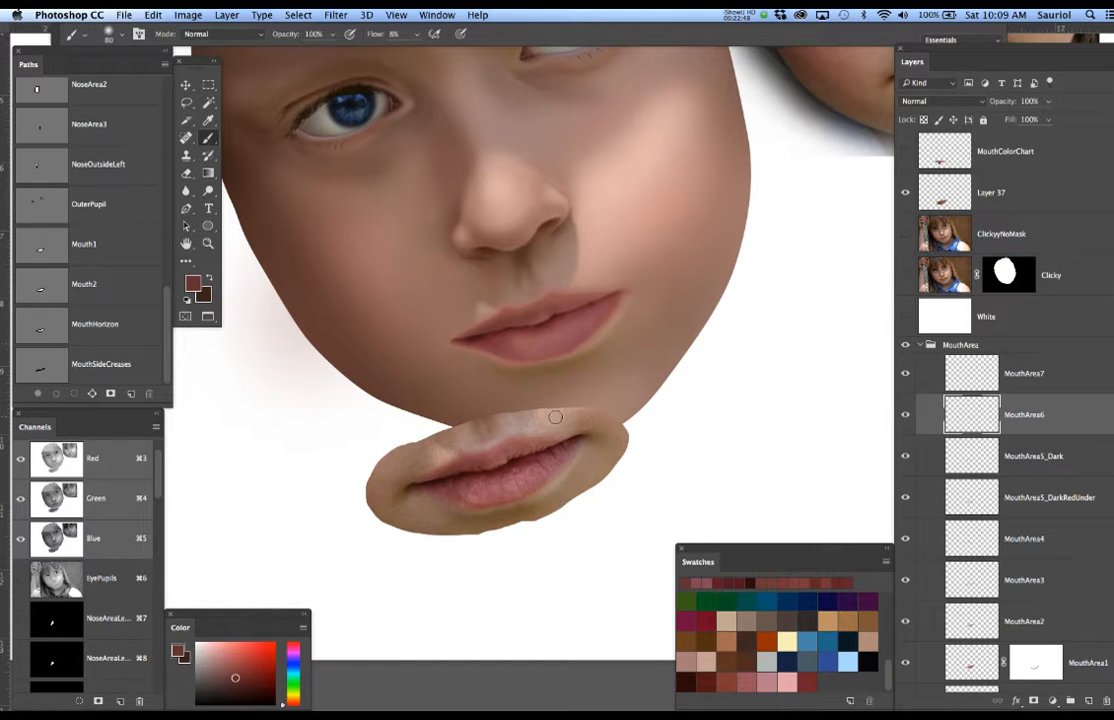
{"action": "left_click", "coordinate": [907, 276]}
{"action": "left_click", "coordinate": [907, 276]}
{"action": "left_click", "coordinate": [907, 276]}
{"action": "left_click", "coordinate": [907, 276]}
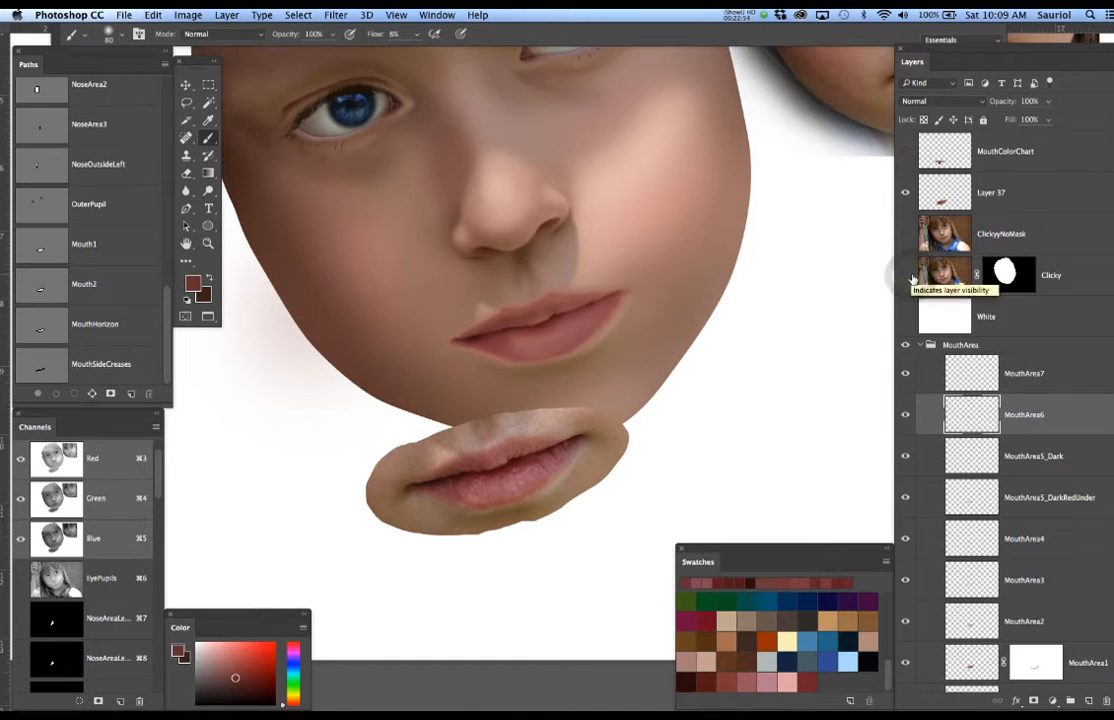
{"action": "left_click", "coordinate": [907, 276]}
{"action": "left_click", "coordinate": [908, 276]}
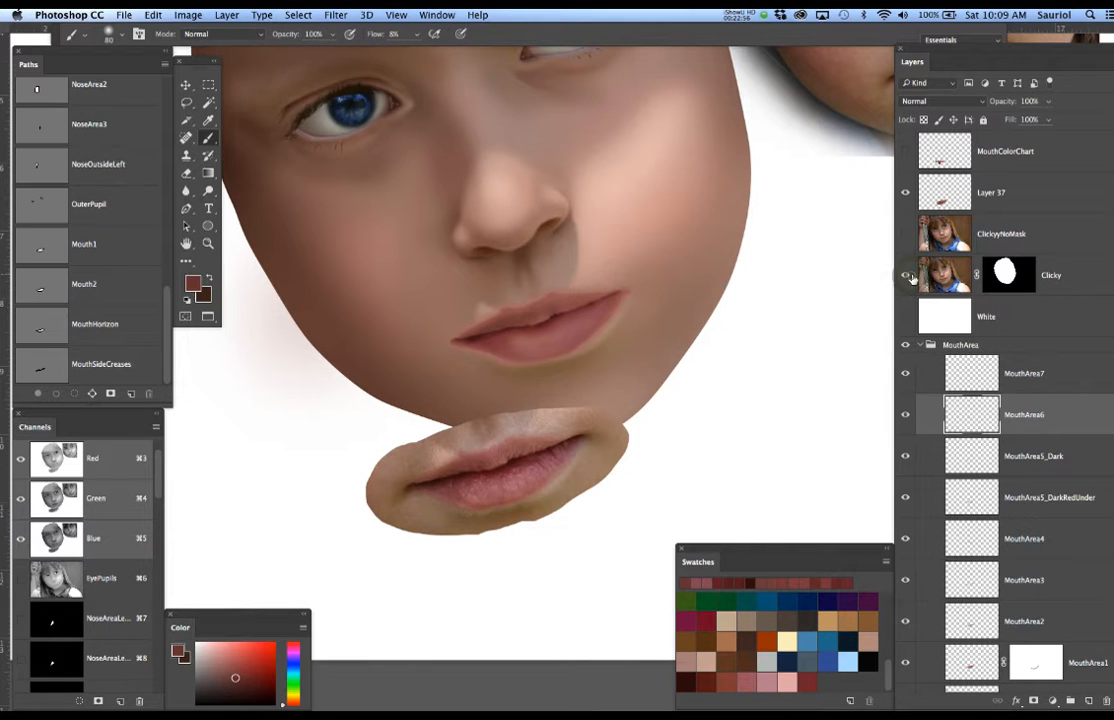
{"action": "left_click", "coordinate": [908, 276]}
{"action": "left_click", "coordinate": [908, 276]}
{"action": "left_click", "coordinate": [908, 276]}
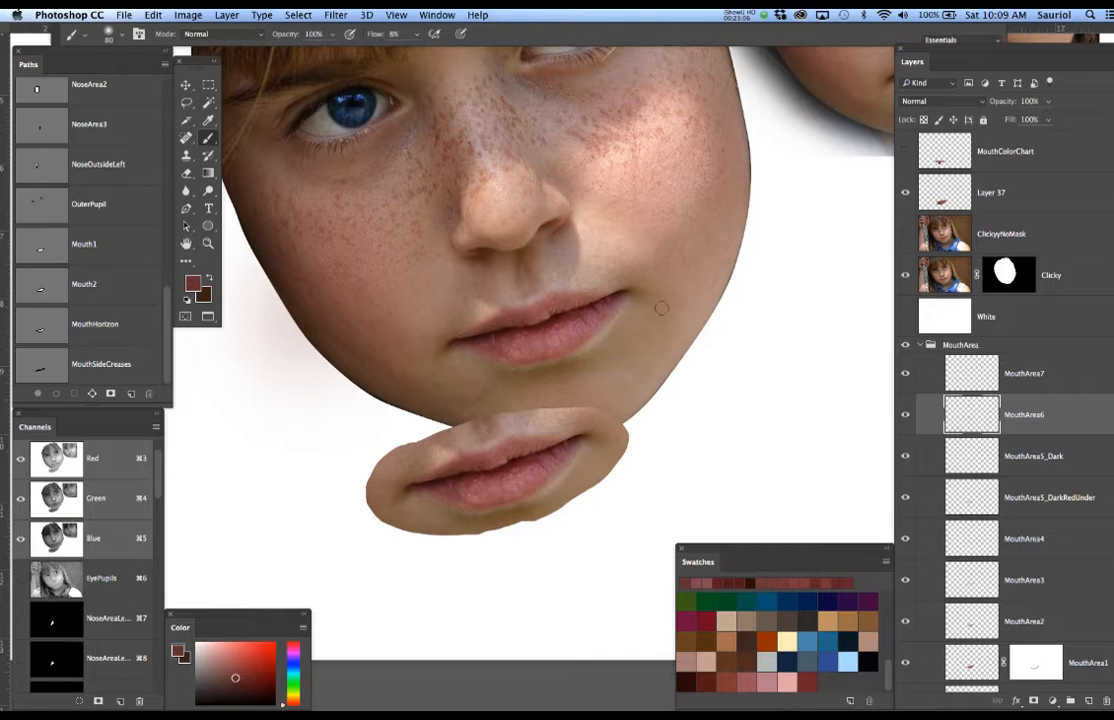
{"action": "left_click", "coordinate": [907, 276]}
{"action": "left_click", "coordinate": [907, 276]}
{"action": "left_click", "coordinate": [906, 275]}
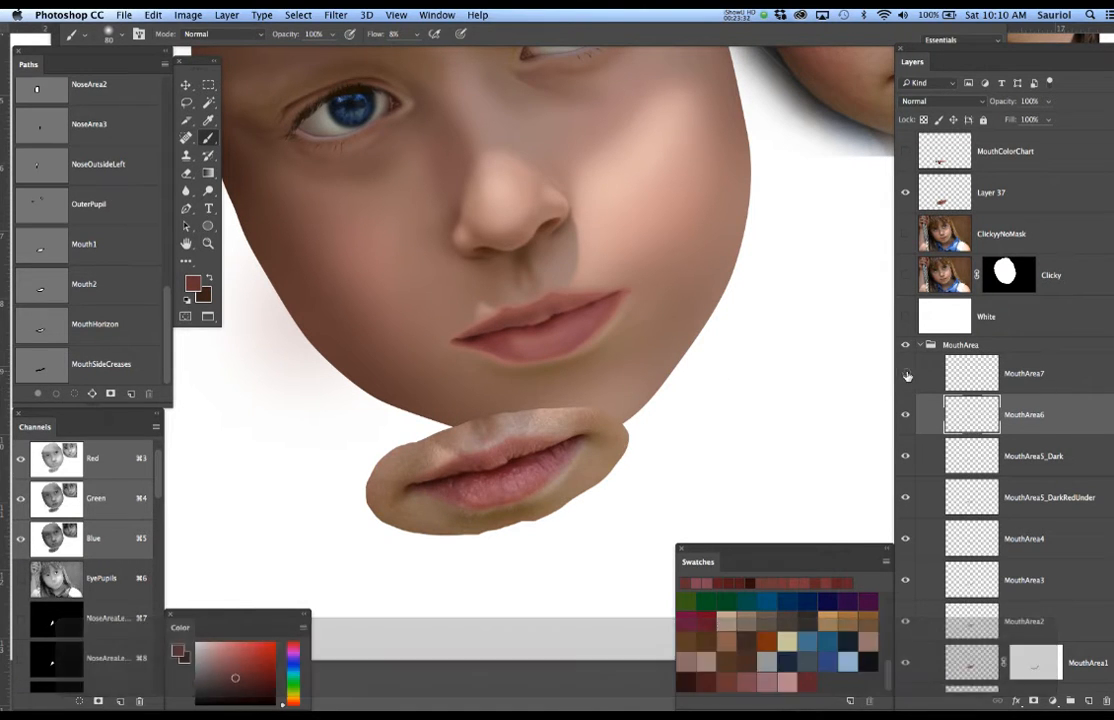
Add six new empty layers above MouthArea7 in the MouthArea group.
{"action": "left_click", "coordinate": [1063, 374]}
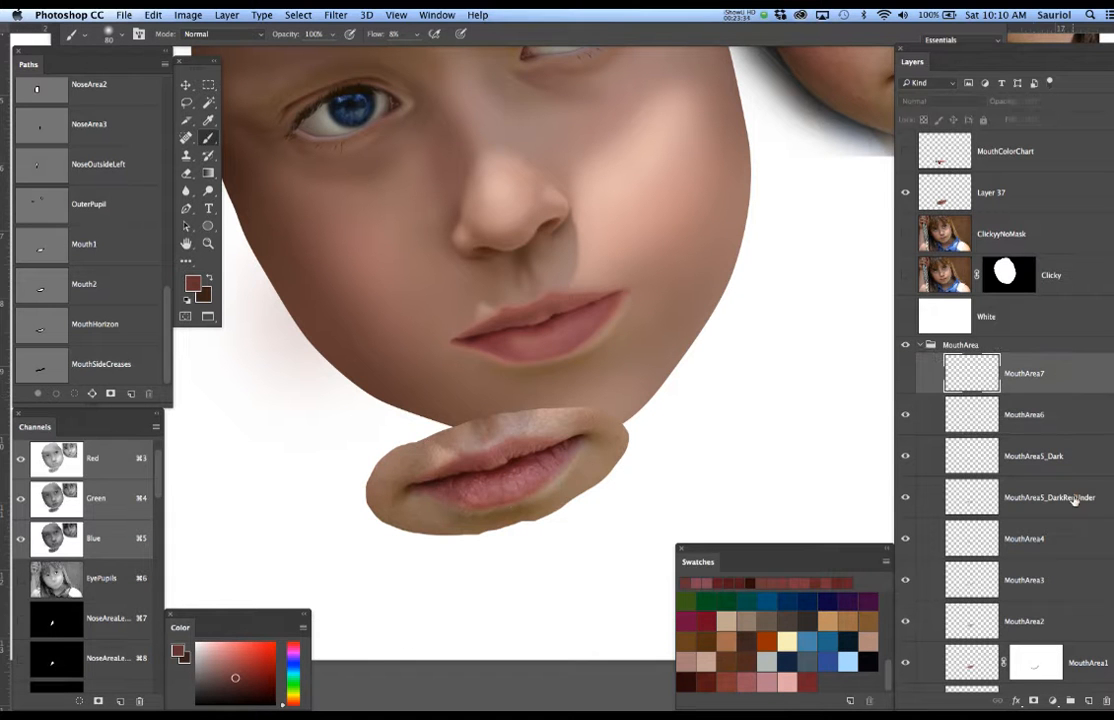
{"action": "left_click", "coordinate": [1089, 701]}
{"action": "left_click", "coordinate": [1089, 701]}
{"action": "left_click", "coordinate": [1089, 701]}
{"action": "left_click", "coordinate": [1089, 701]}
{"action": "left_click", "coordinate": [1089, 701]}
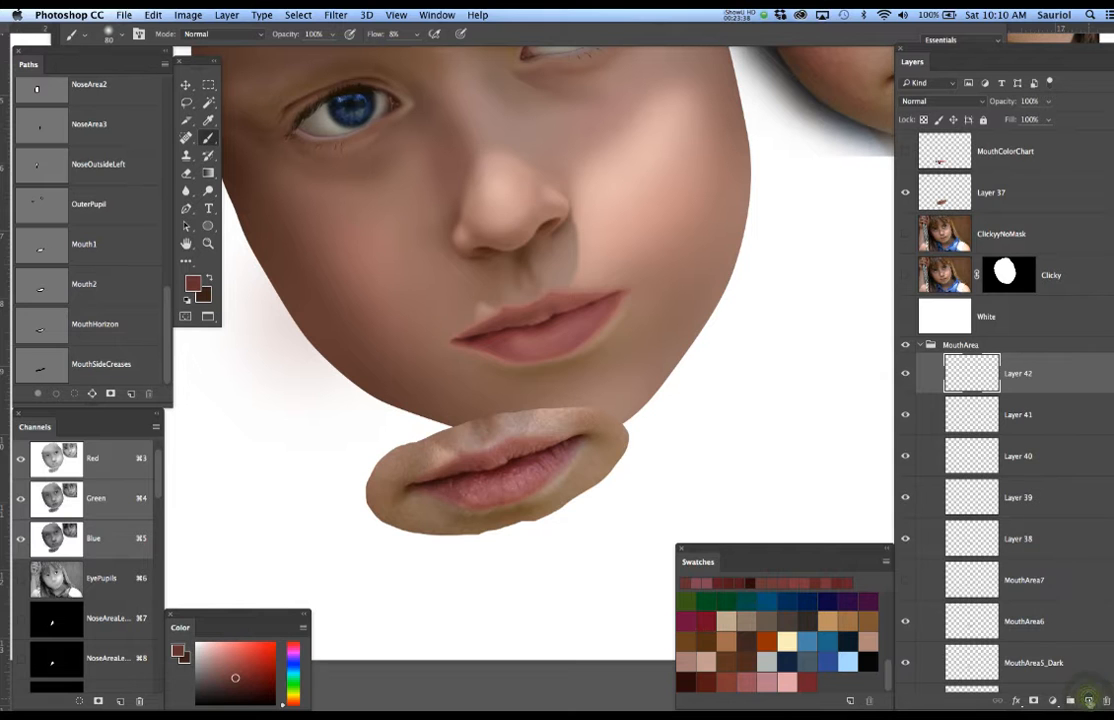
{"action": "left_click", "coordinate": [1089, 701]}
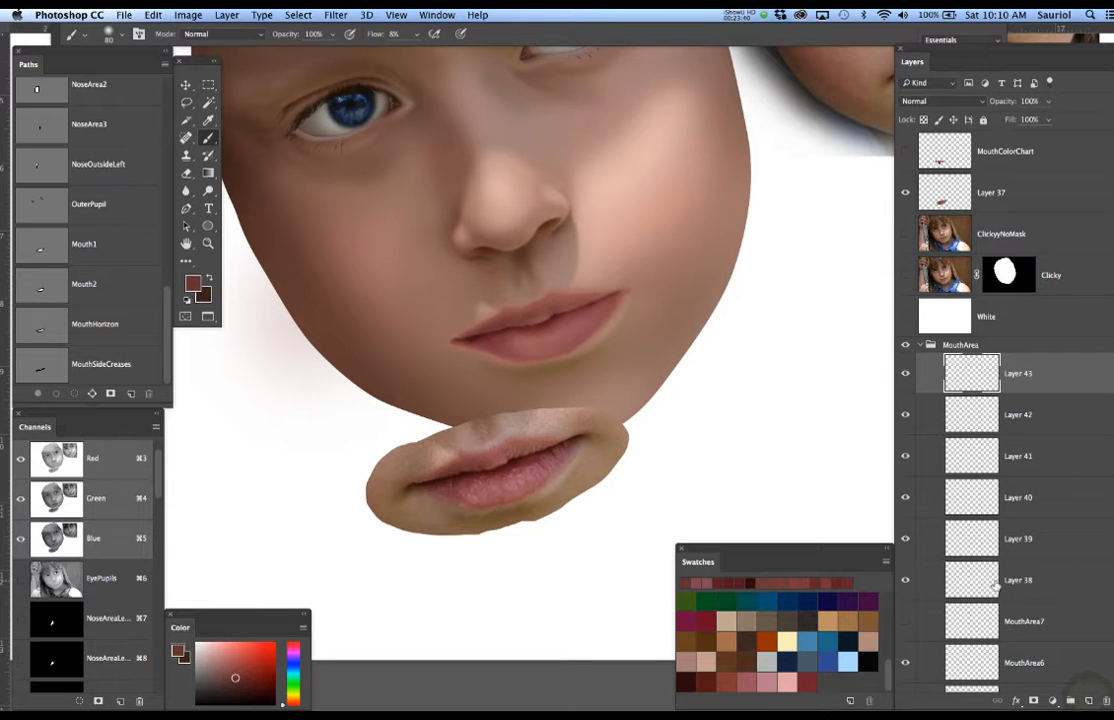
Copy the text MouthRed from the name of the MouthRed1 channel and return to the RGB composite channel.
{"action": "left_click_drag", "start_coordinate": [157, 481], "coordinate": [143, 692]}
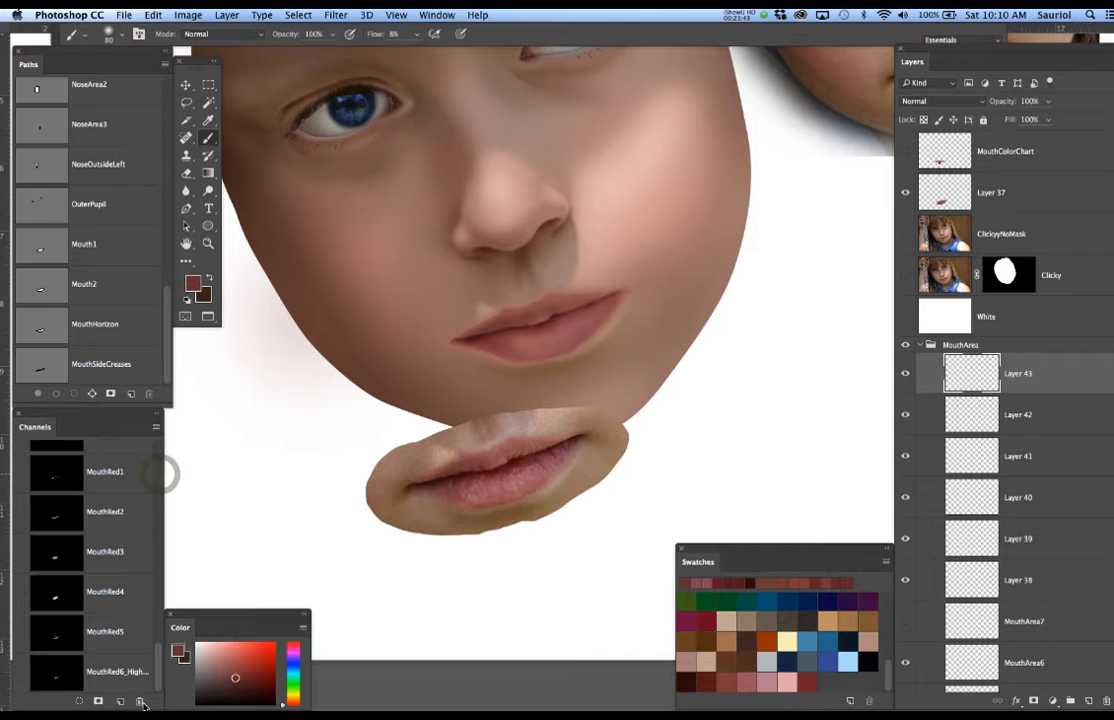
{"action": "double_click", "coordinate": [112, 475]}
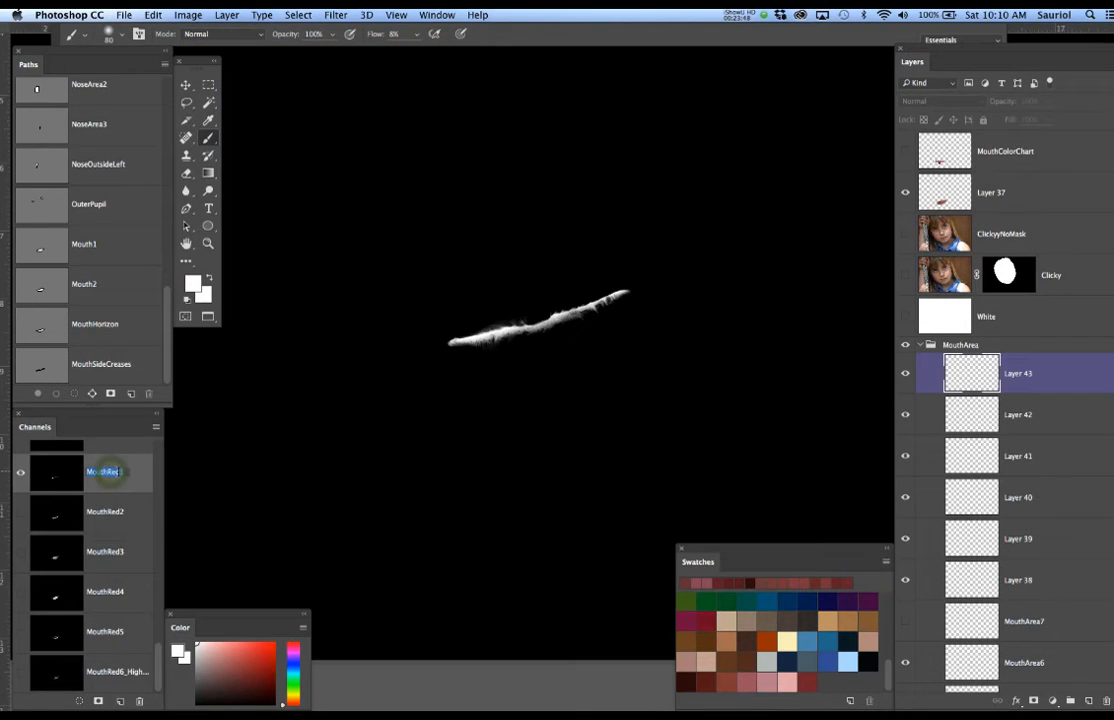
{"action": "left_click", "coordinate": [123, 471]}
{"action": "left_click", "coordinate": [121, 471]}
{"action": "key", "text": "super+c"}
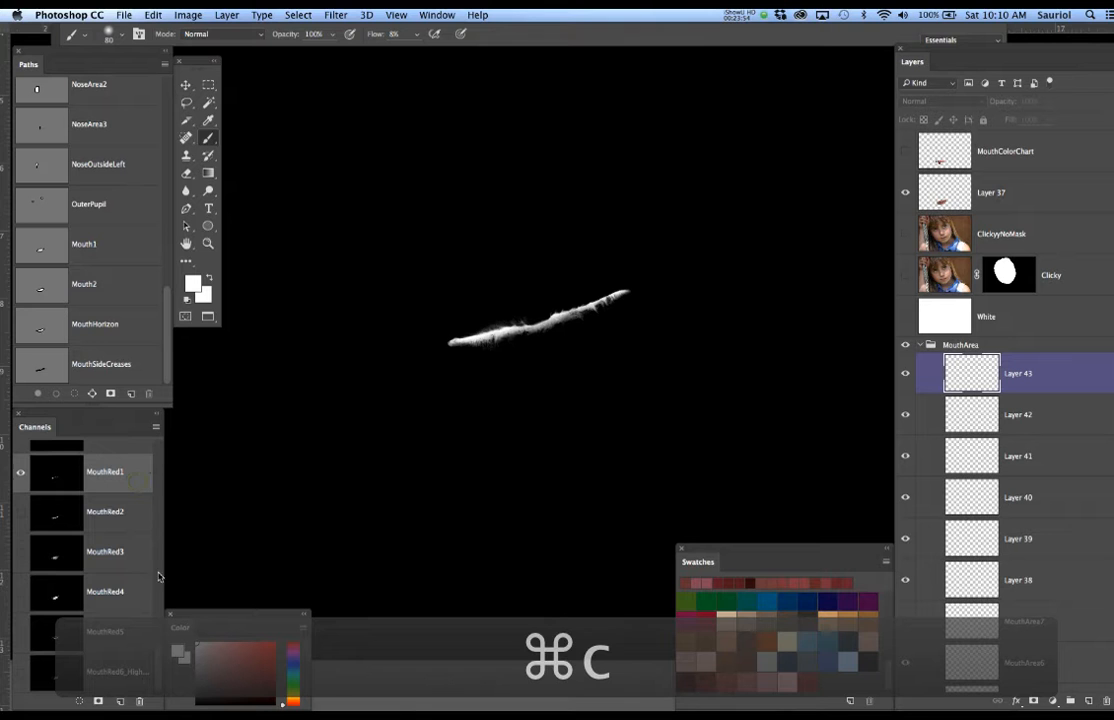
{"action": "scroll", "coordinate": [130, 480], "scroll_direction": "up", "scroll_amount": 5}
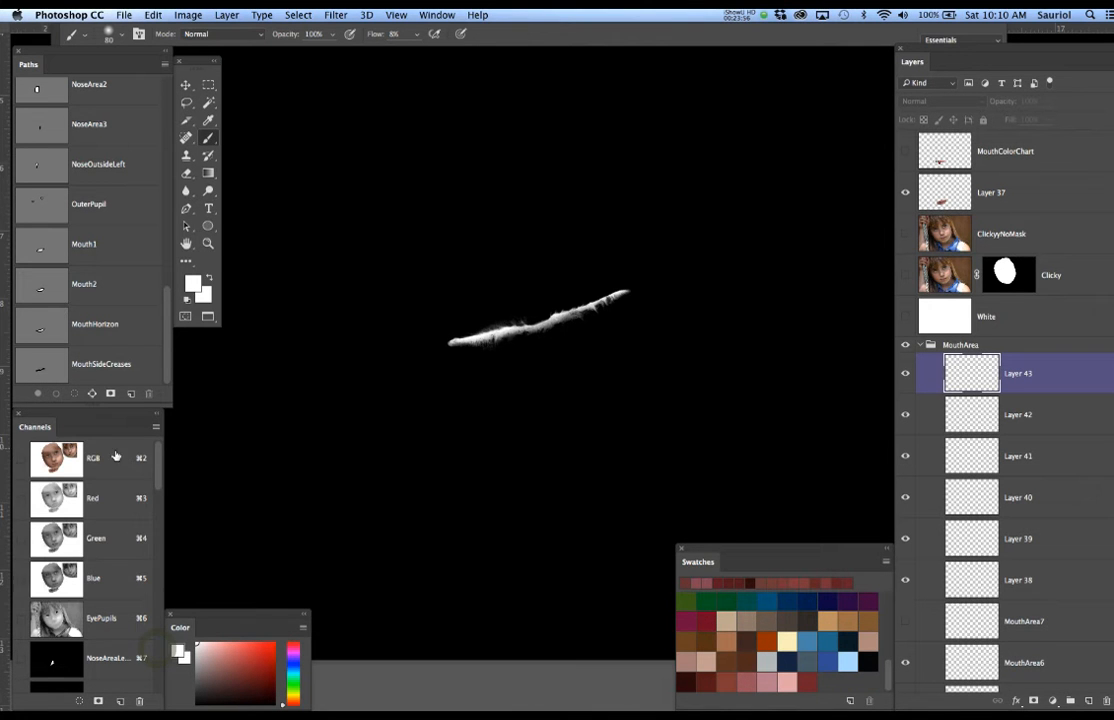
{"action": "left_click", "coordinate": [132, 459]}
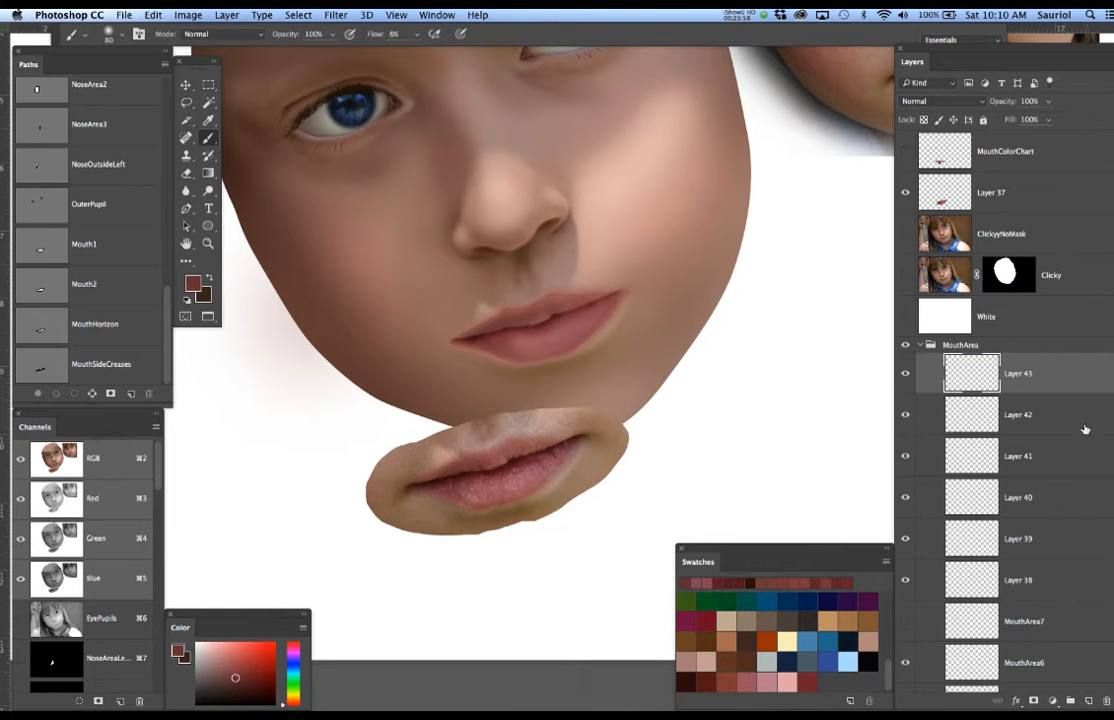
Rename the lowest three new layers, from the bottom up, as MouthRed1, MouthRed2 and MouthRed3 using the copied text.
{"action": "double_click", "coordinate": [1022, 581]}
{"action": "key", "text": "super+v"}
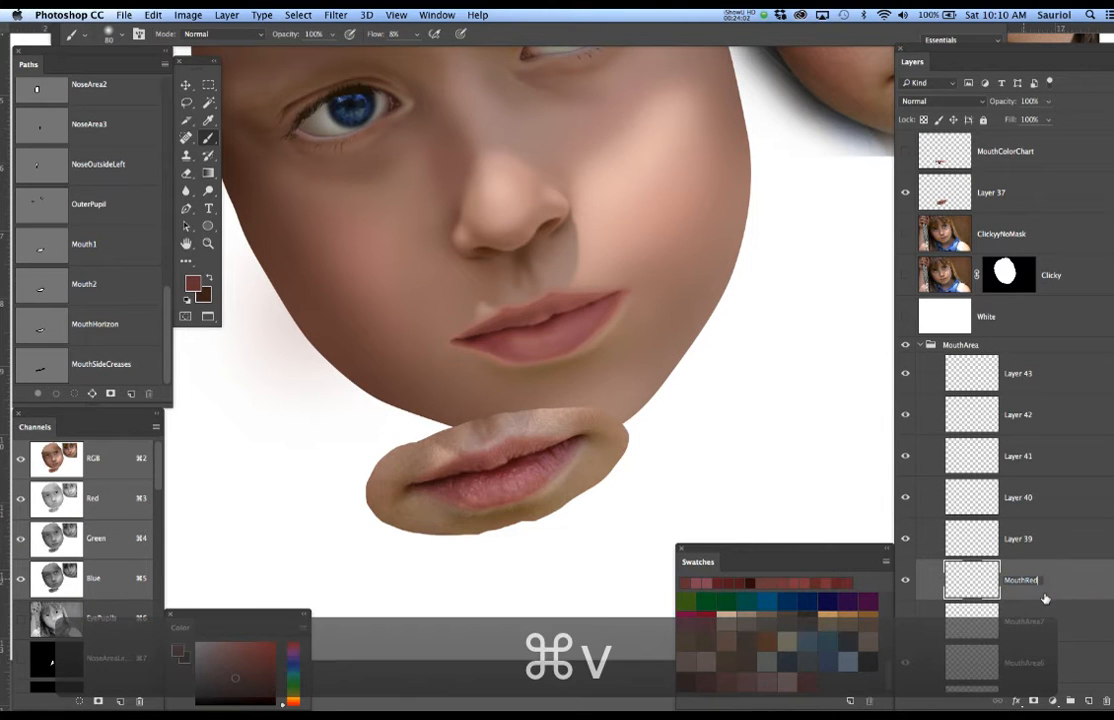
{"action": "type", "text": "1"}
{"action": "left_click", "coordinate": [1052, 594]}
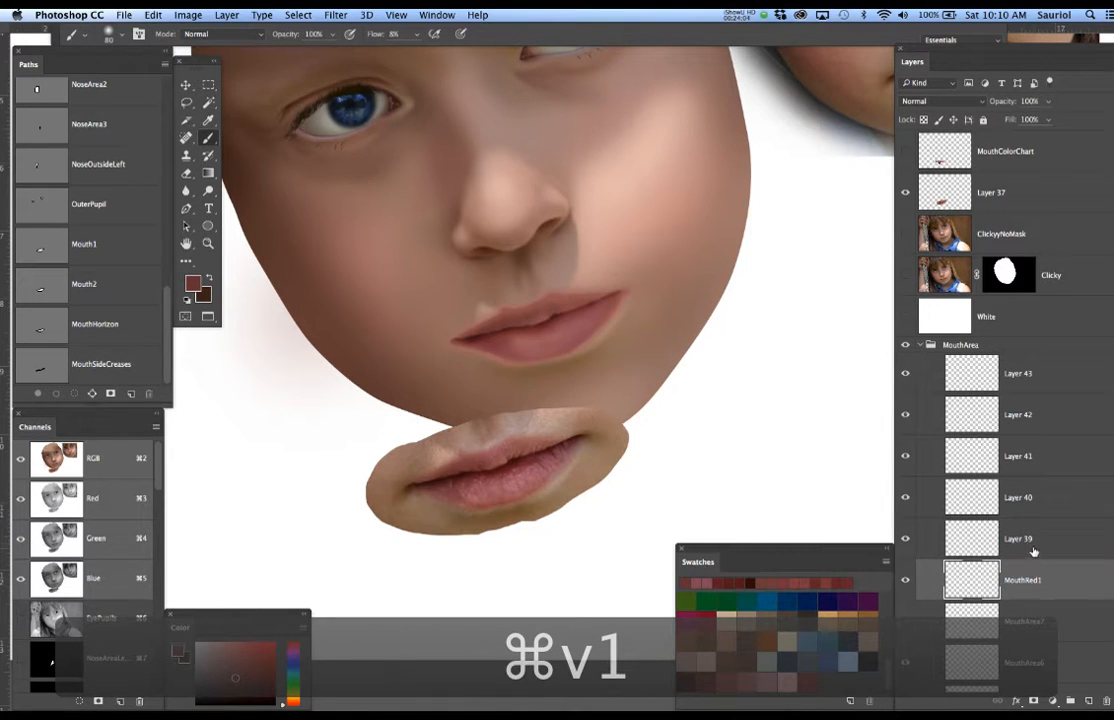
{"action": "double_click", "coordinate": [1022, 539]}
{"action": "key", "text": "super+v"}
{"action": "type", "text": "2"}
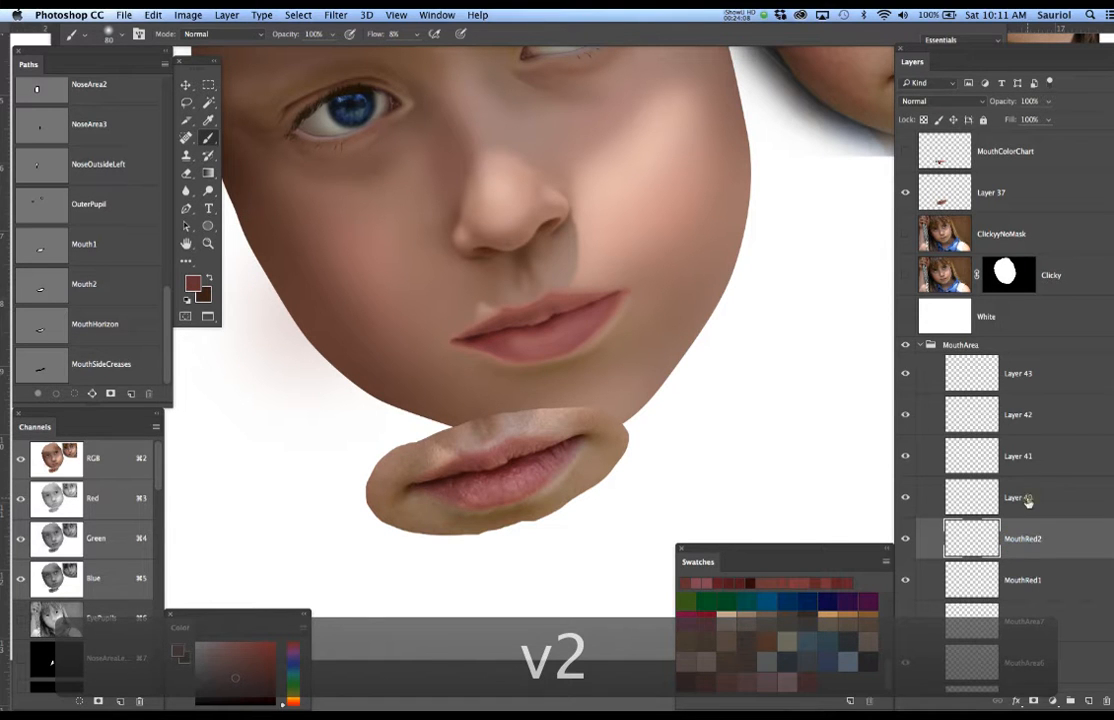
{"action": "double_click", "coordinate": [1022, 497]}
{"action": "key", "text": "super+v"}
{"action": "type", "text": "3"}
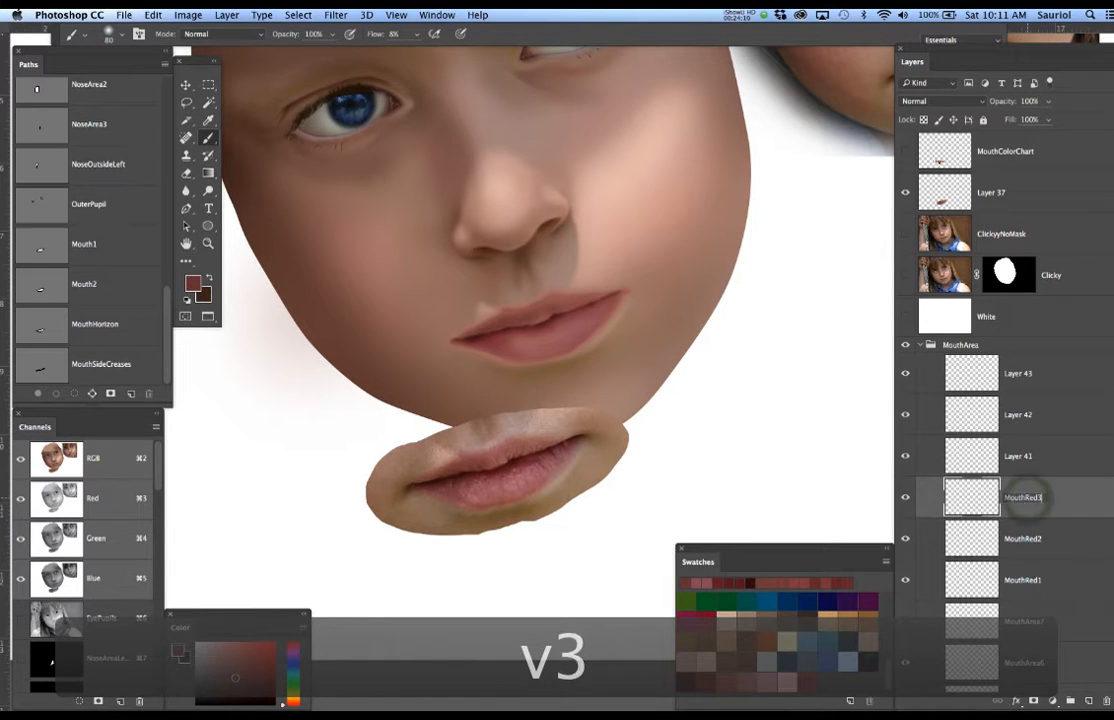
Rename the remaining three new layers, from the bottom up, as MouthRed3_Fix, MouthRed4 and MouthRed5.
{"action": "double_click", "coordinate": [1020, 457]}
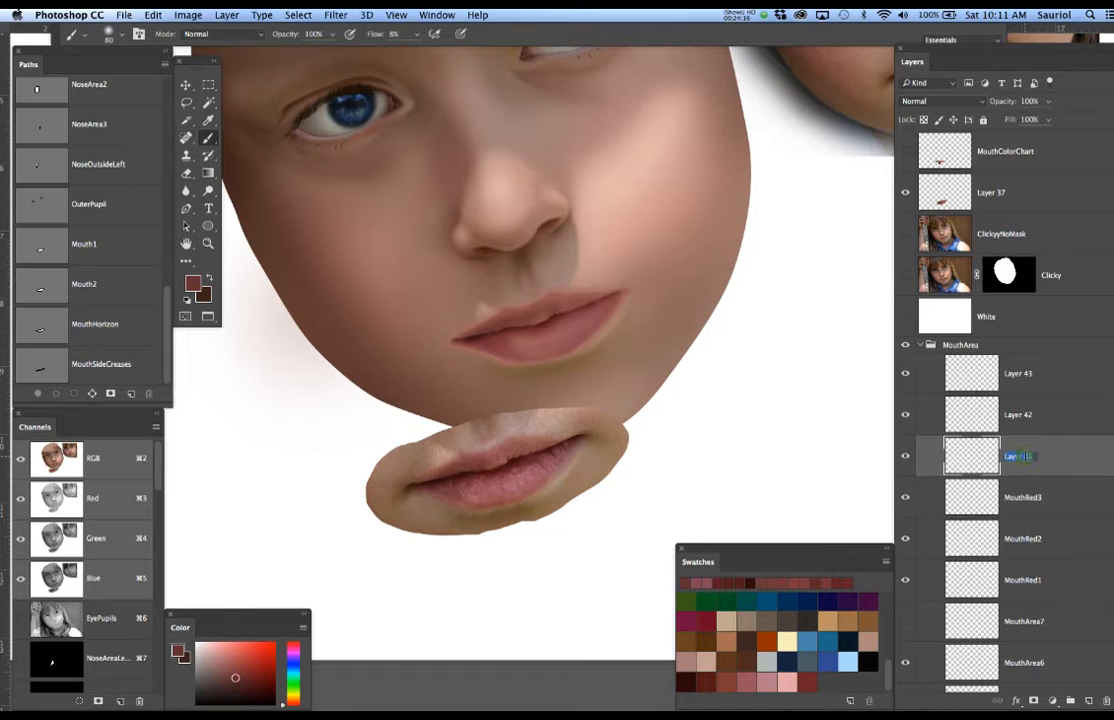
{"action": "key", "text": "super+v"}
{"action": "type", "text": "3"}
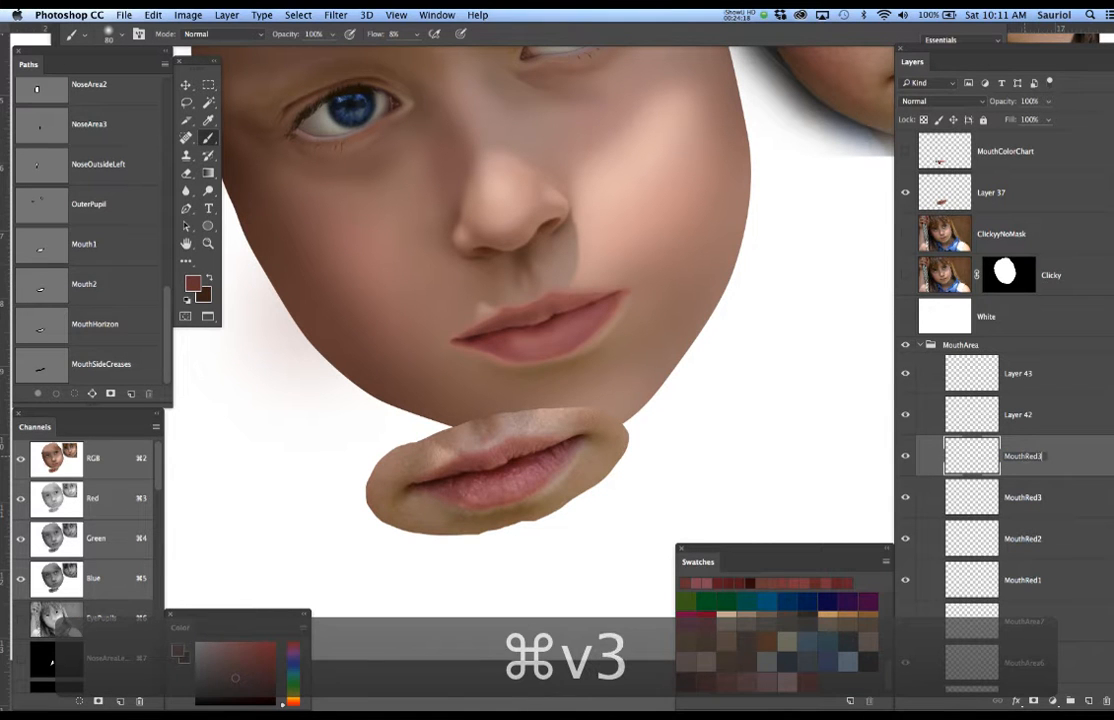
{"action": "type", "text": "_Fix"}
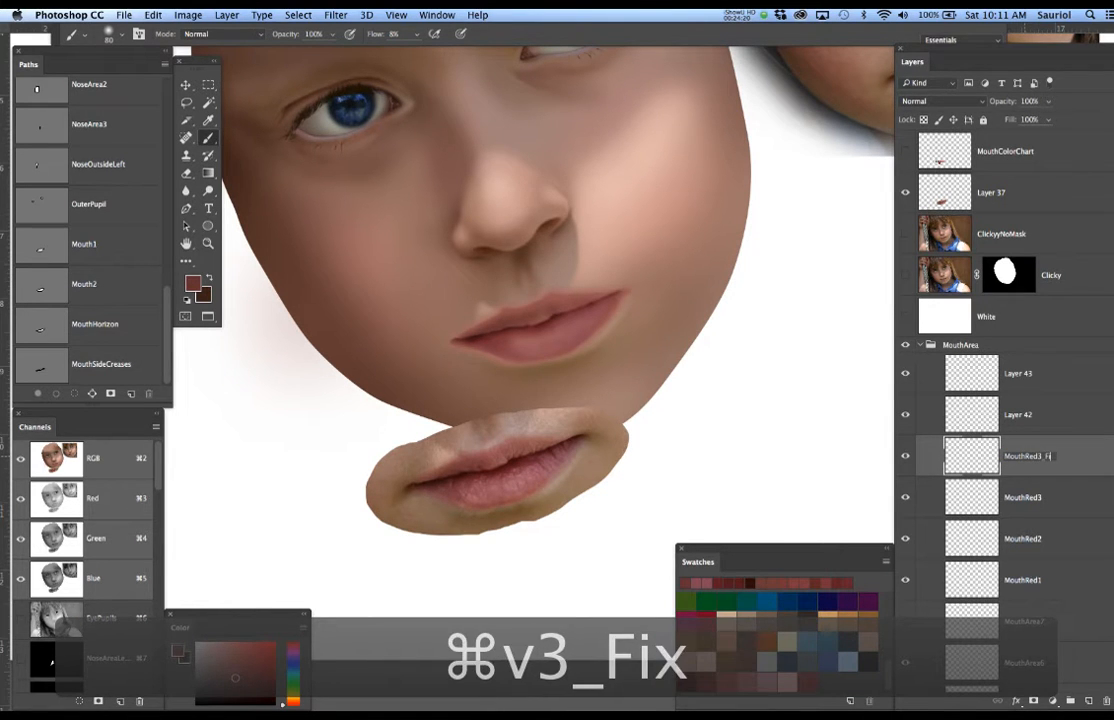
{"action": "double_click", "coordinate": [1020, 415]}
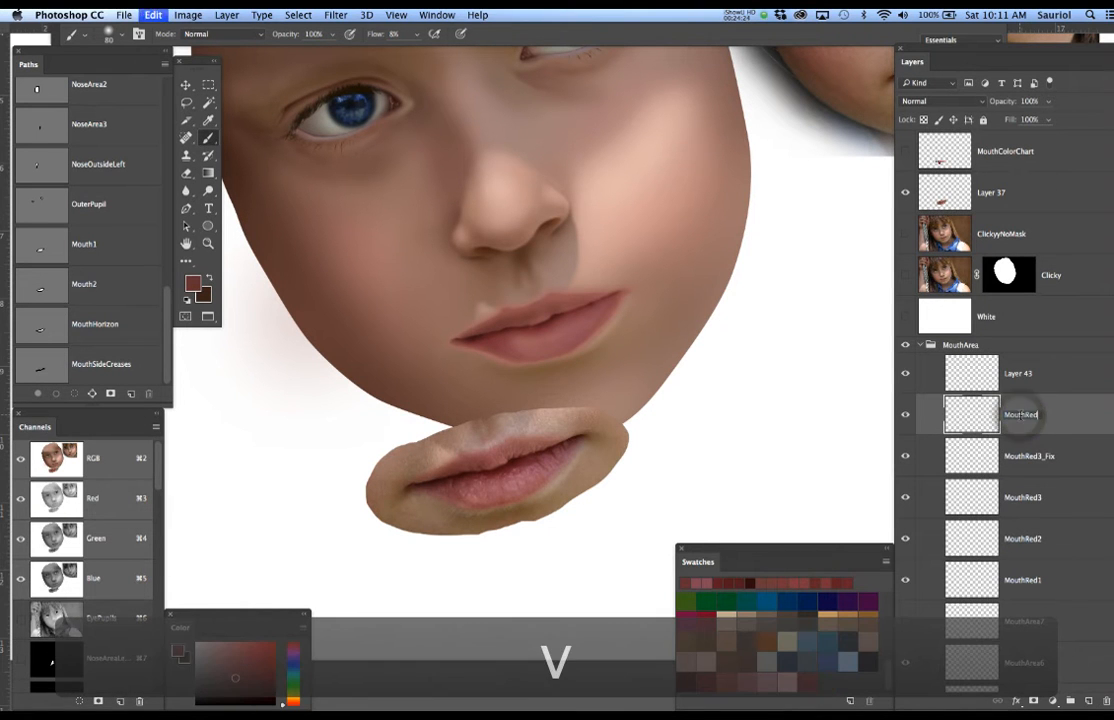
{"action": "key", "text": "super+v"}
{"action": "type", "text": "4"}
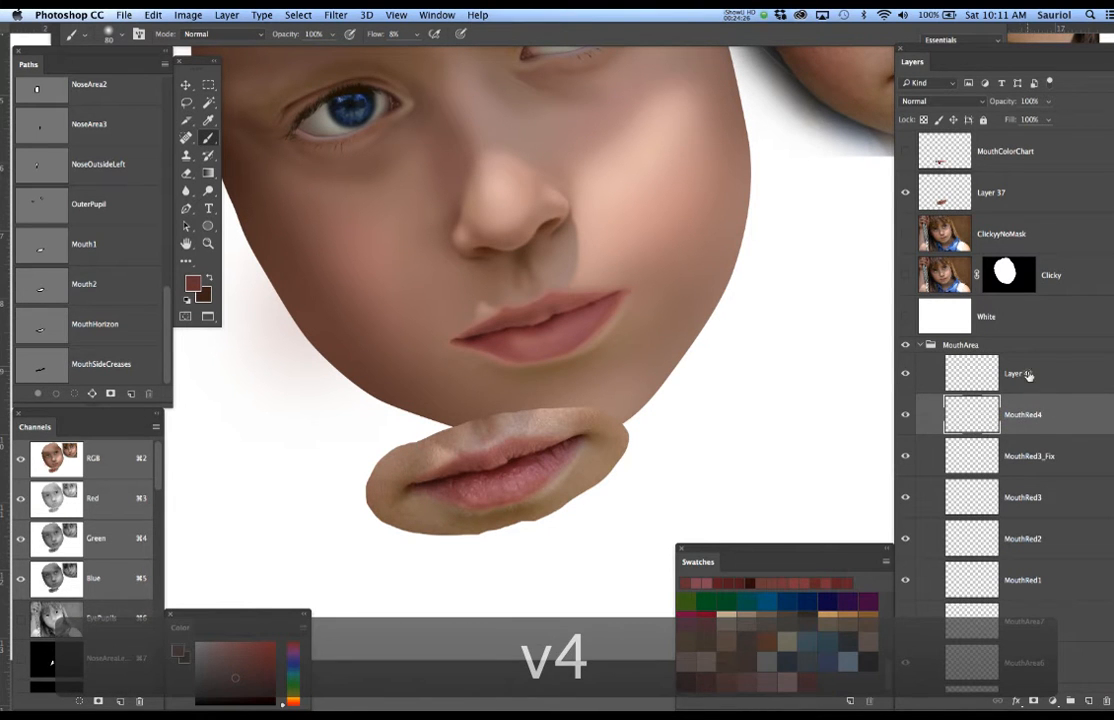
{"action": "double_click", "coordinate": [1022, 374]}
{"action": "key", "text": "super+v"}
{"action": "type", "text": "5"}
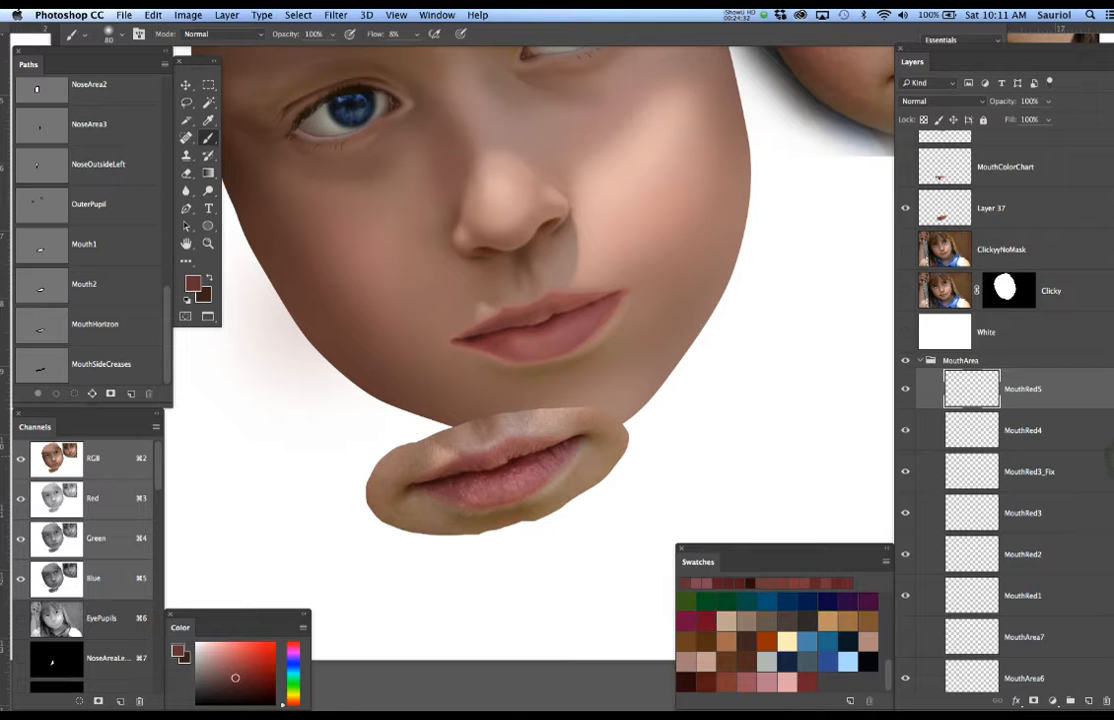
Add a new layer above MouthRed5 in the MouthArea group and name it MouthRed6_Highlights.
{"action": "left_click", "coordinate": [1090, 701]}
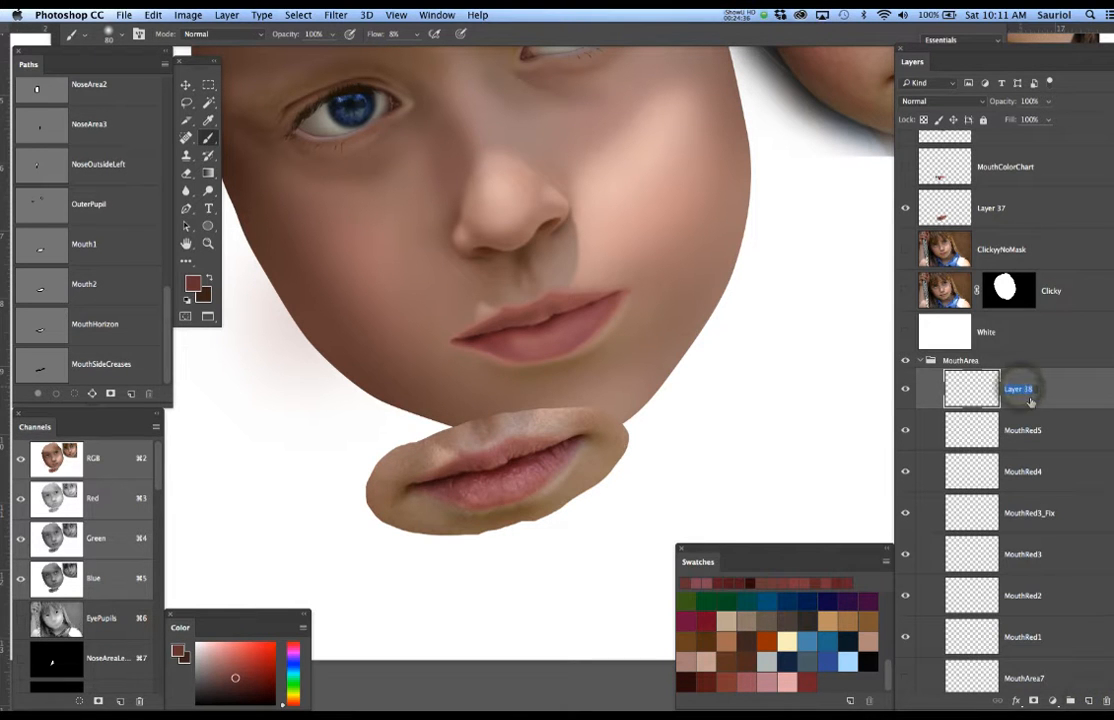
{"action": "key", "text": "super+v"}
{"action": "type", "text": "6_"}
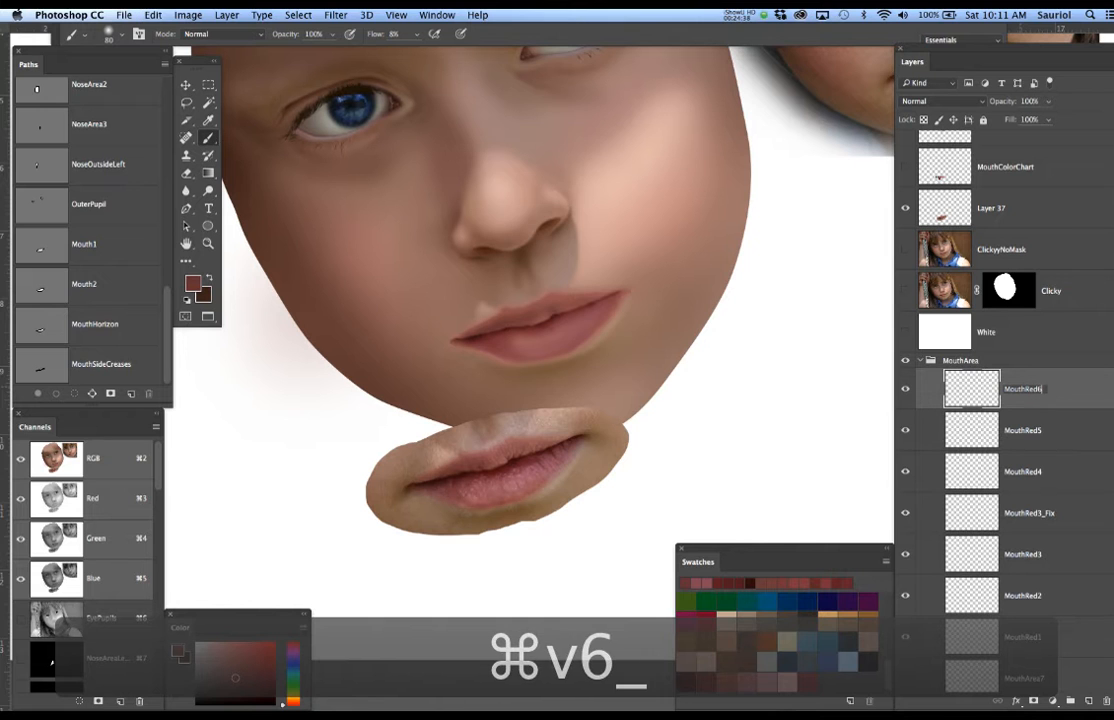
{"action": "type", "text": "Highl"}
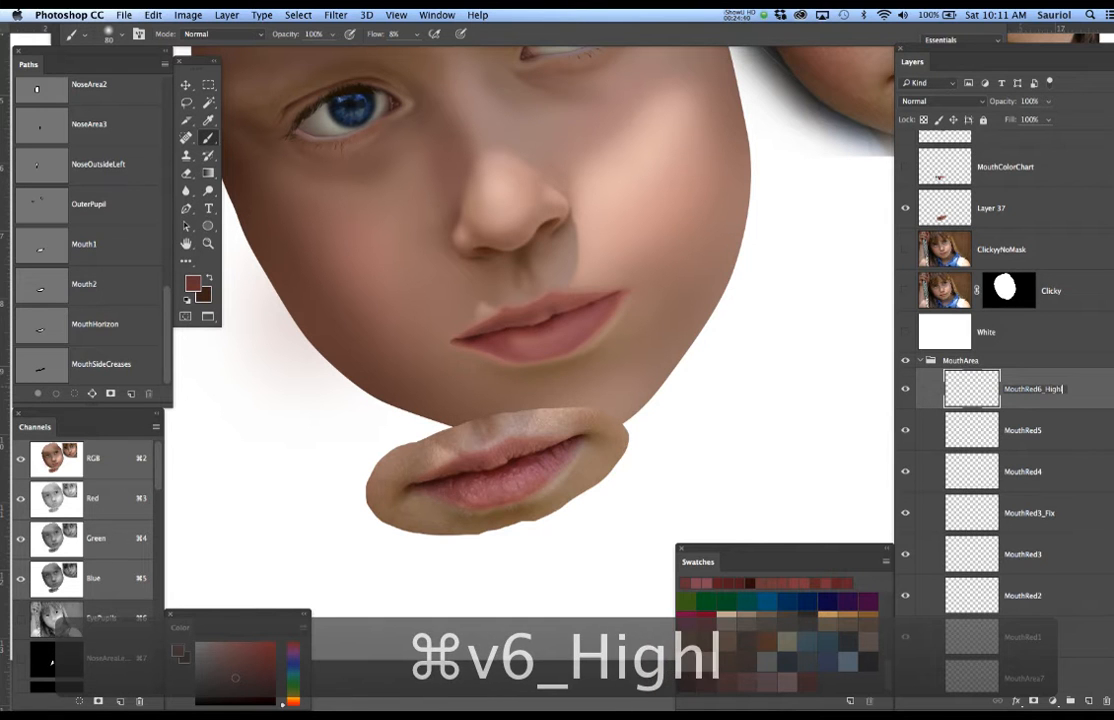
{"action": "type", "text": "ights"}
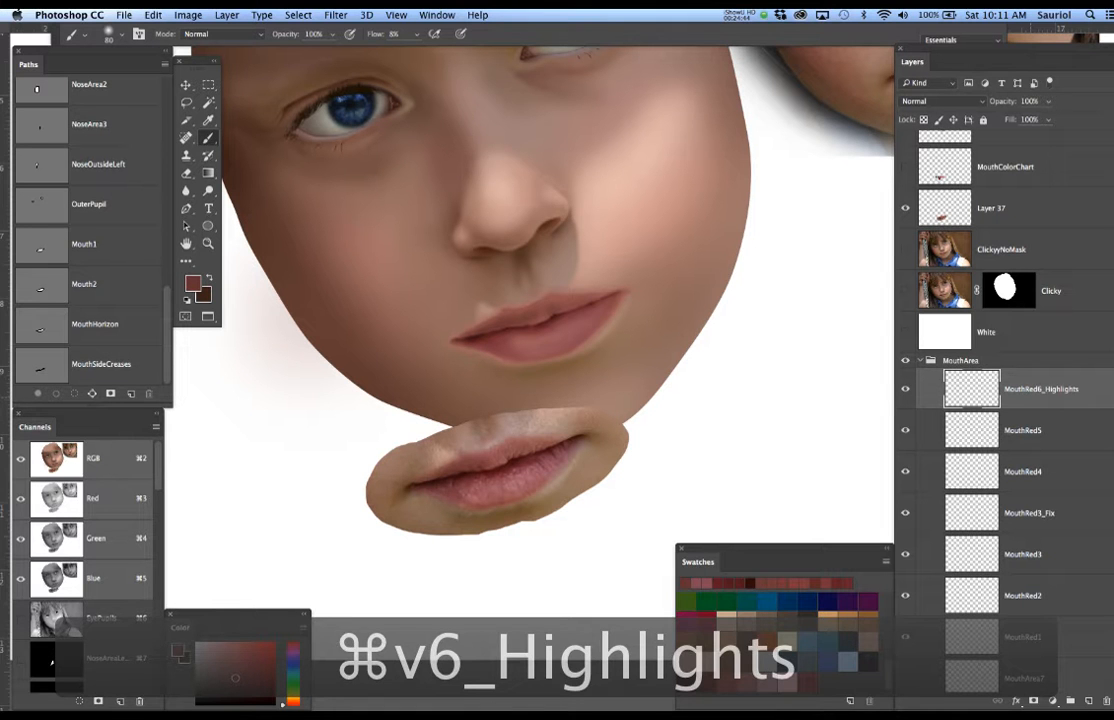
{"action": "type", "text": "s"}
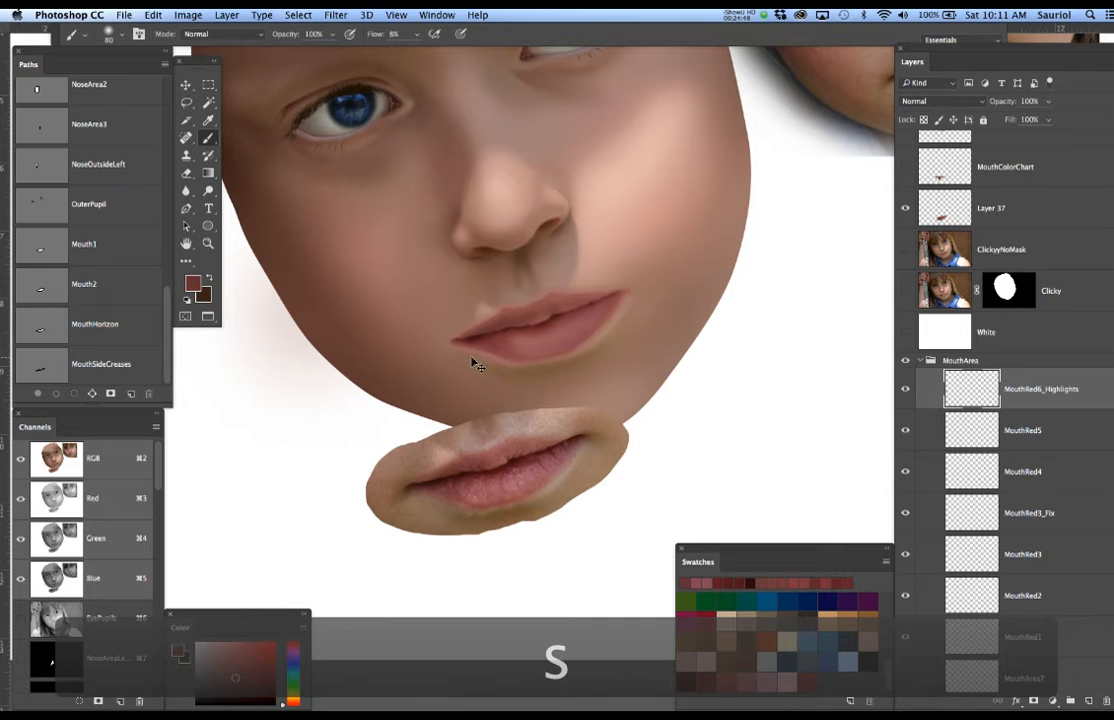
Move the Swatches panel closer to the mouth and make MouthRed1 the active layer.
{"action": "left_click", "coordinate": [545, 351]}
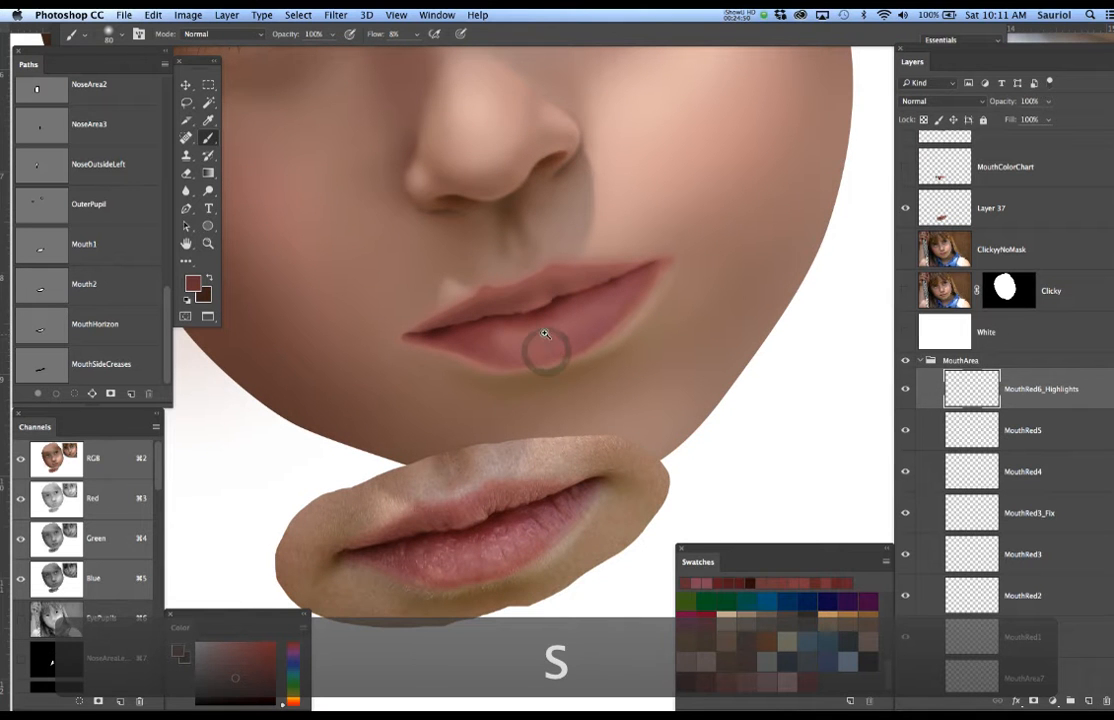
{"action": "left_click", "coordinate": [544, 333]}
{"action": "left_click_drag", "start_coordinate": [545, 345], "coordinate": [577, 293]}
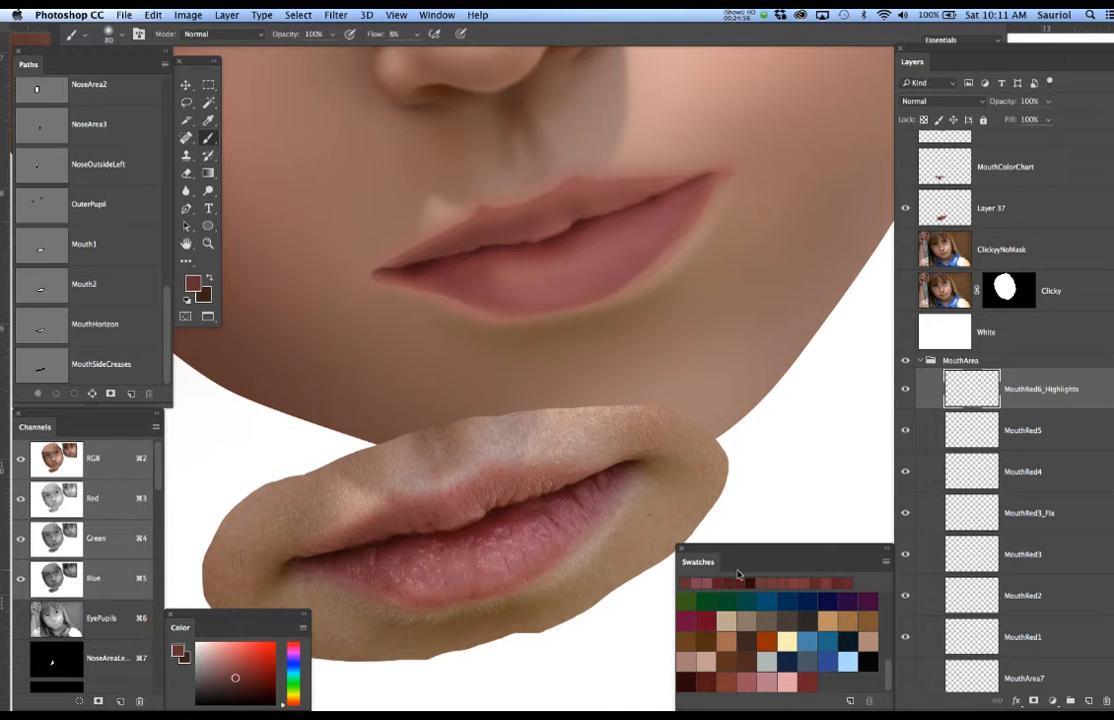
{"action": "left_click_drag", "start_coordinate": [760, 553], "coordinate": [748, 499]}
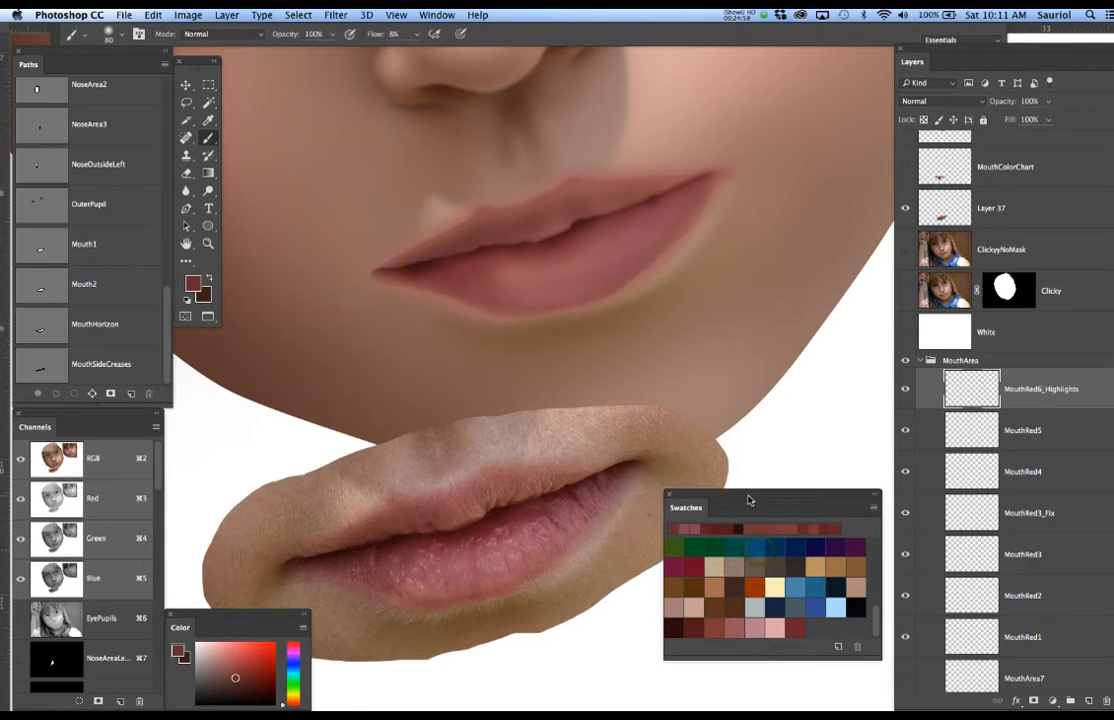
{"action": "left_click", "coordinate": [1048, 642]}
Load the MouthRed1 channel as a selection, hide its outline and pick the darkest brown-red swatch of the mouth colors.
{"action": "left_click_drag", "start_coordinate": [547, 308], "coordinate": [572, 332]}
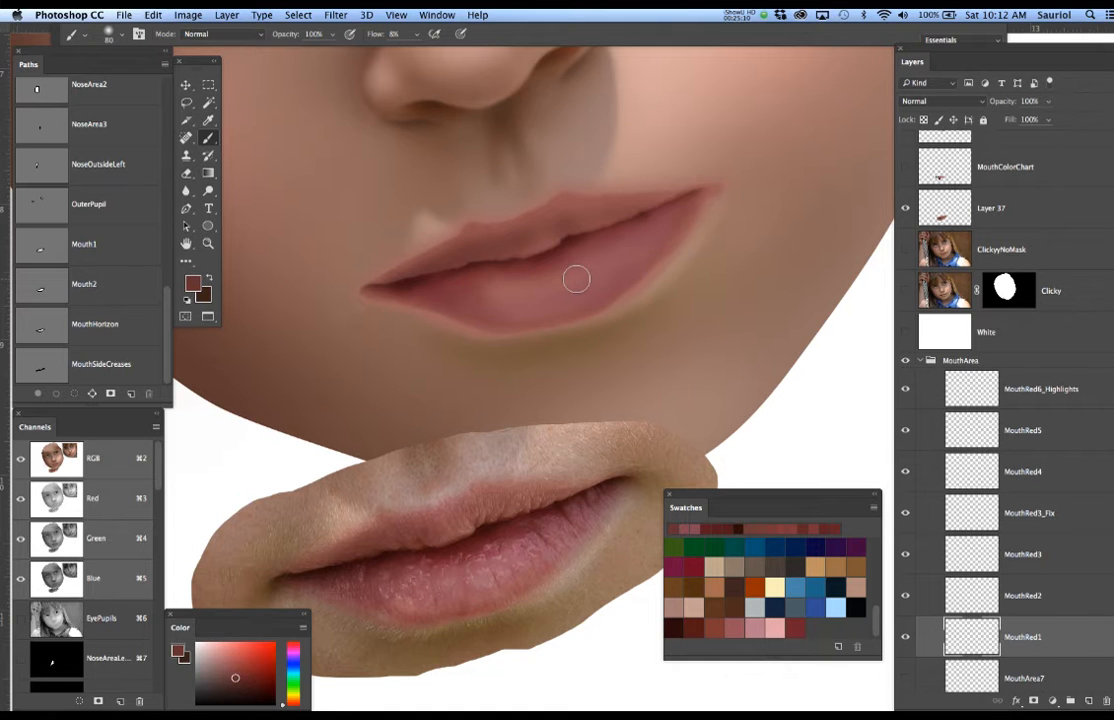
{"action": "key", "text": "bracketright"}
{"action": "key", "text": "bracketright"}
{"action": "key", "text": "bracketright"}
{"action": "key", "text": "bracketright"}
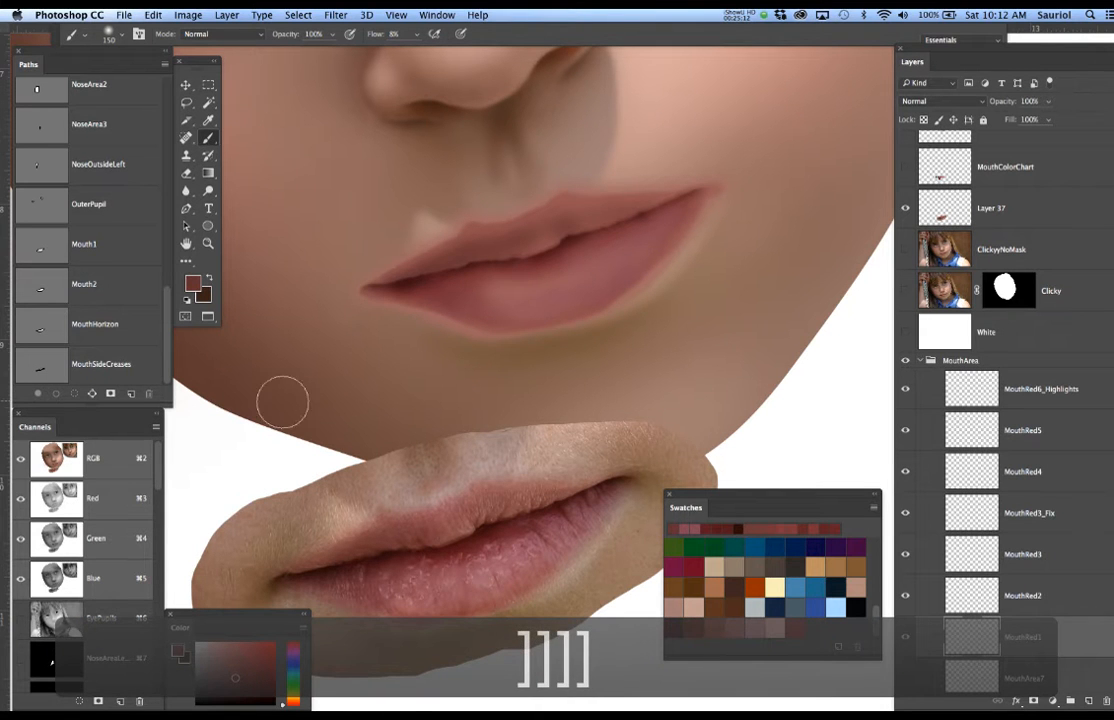
{"action": "left_click_drag", "start_coordinate": [158, 470], "coordinate": [150, 700]}
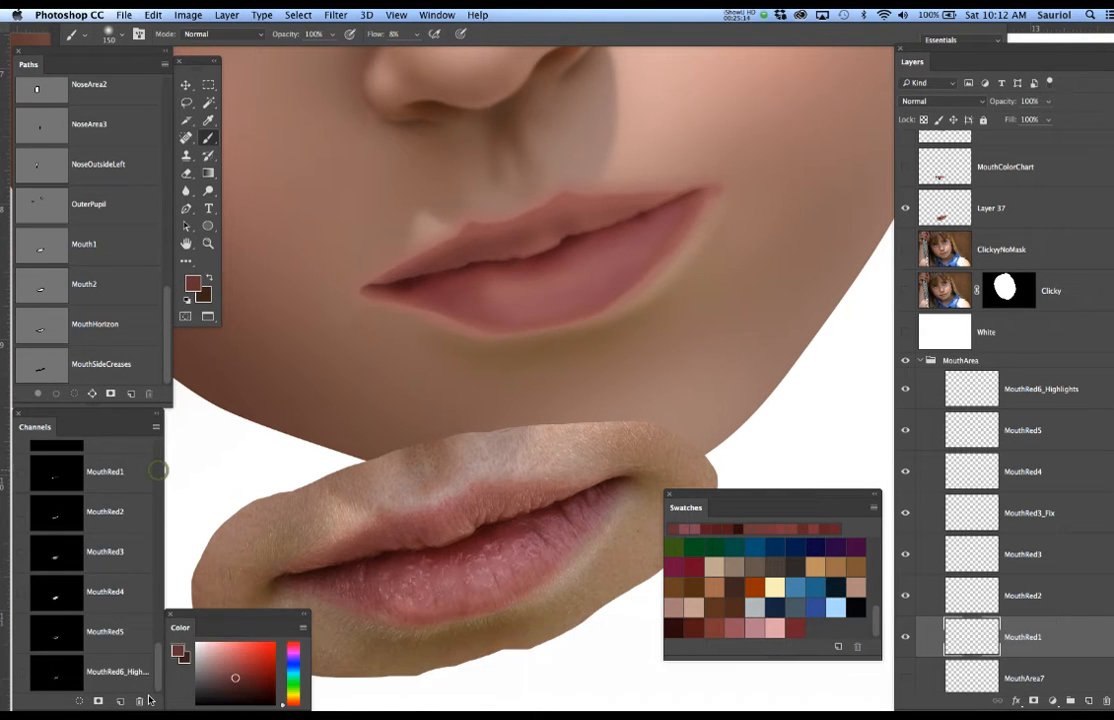
{"action": "left_click", "coordinate": [66, 475], "text": "super"}
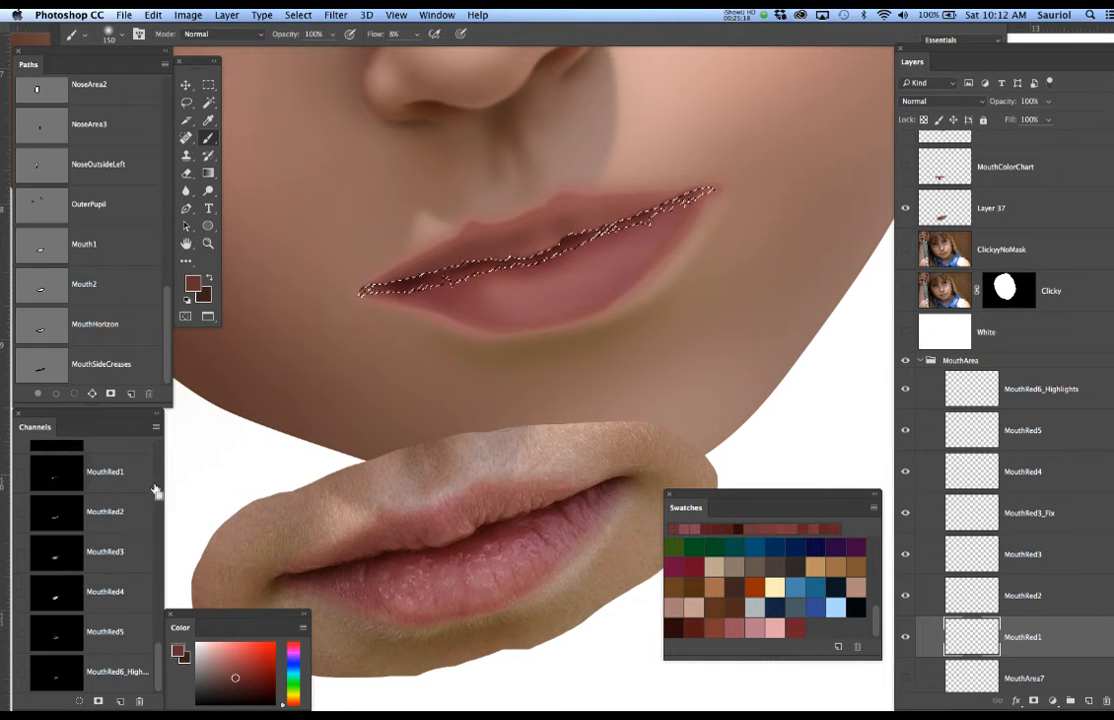
{"action": "left_click", "coordinate": [671, 629]}
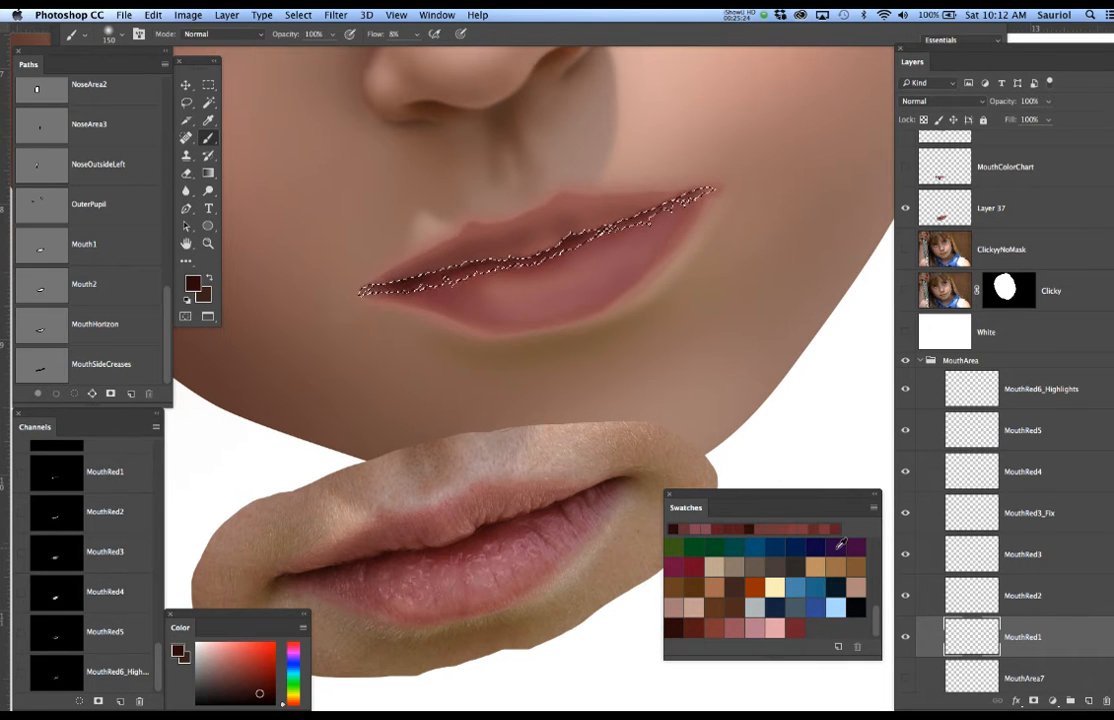
{"action": "key", "text": "super+h"}
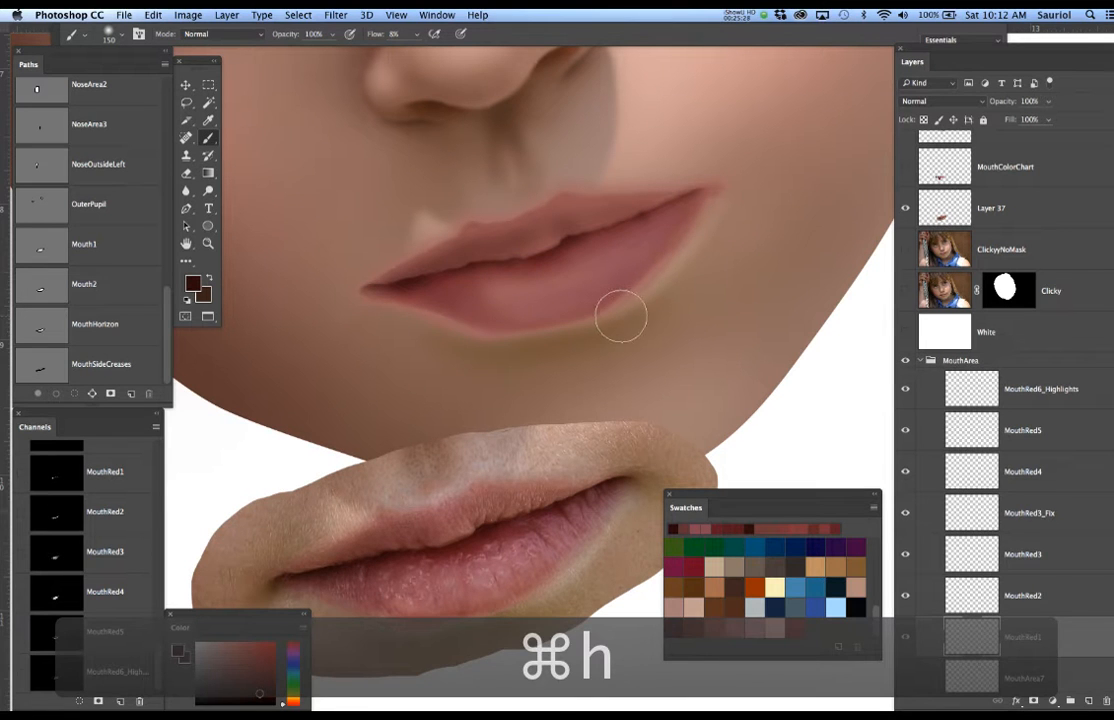
With the brush at 250 px, paint the dark shade on MouthRed1 along the mouth line from its left corner to the middle.
{"action": "key", "text": "bracketright"}
{"action": "key", "text": "bracketright"}
{"action": "key", "text": "bracketright"}
{"action": "left_click_drag", "start_coordinate": [448, 291], "coordinate": [472, 296]}
{"action": "key", "text": "super+z"}
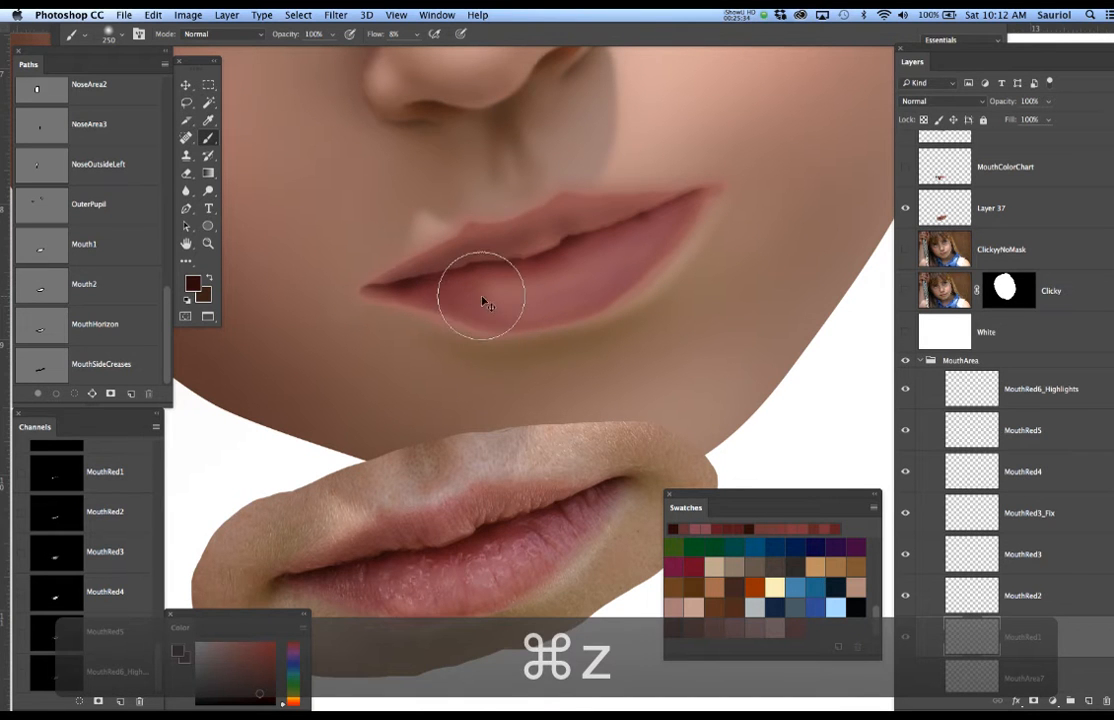
{"action": "mouse_move", "coordinate": [487, 295]}
{"action": "left_mouse_down"}
{"action": "mouse_move", "coordinate": [556, 302]}
{"action": "mouse_move", "coordinate": [508, 293]}
{"action": "mouse_move", "coordinate": [540, 292]}
{"action": "left_mouse_up"}
{"action": "left_click_drag", "start_coordinate": [458, 293], "coordinate": [466, 268]}
{"action": "mouse_move", "coordinate": [467, 266]}
{"action": "left_mouse_down"}
{"action": "mouse_move", "coordinate": [435, 265]}
{"action": "mouse_move", "coordinate": [457, 271]}
{"action": "mouse_move", "coordinate": [433, 267]}
{"action": "mouse_move", "coordinate": [482, 262]}
{"action": "left_mouse_up"}
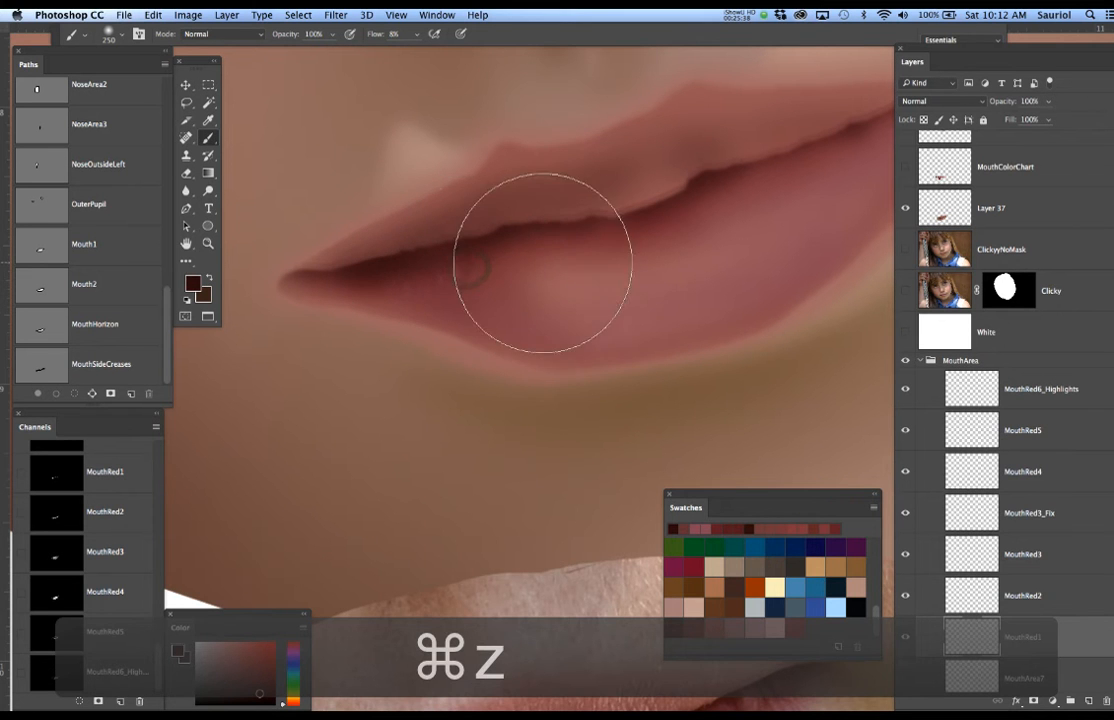
{"action": "left_click_drag", "start_coordinate": [558, 257], "coordinate": [596, 276]}
{"action": "mouse_move", "coordinate": [388, 271]}
{"action": "left_mouse_down"}
{"action": "mouse_move", "coordinate": [378, 273]}
{"action": "mouse_move", "coordinate": [590, 257]}
{"action": "left_mouse_up"}
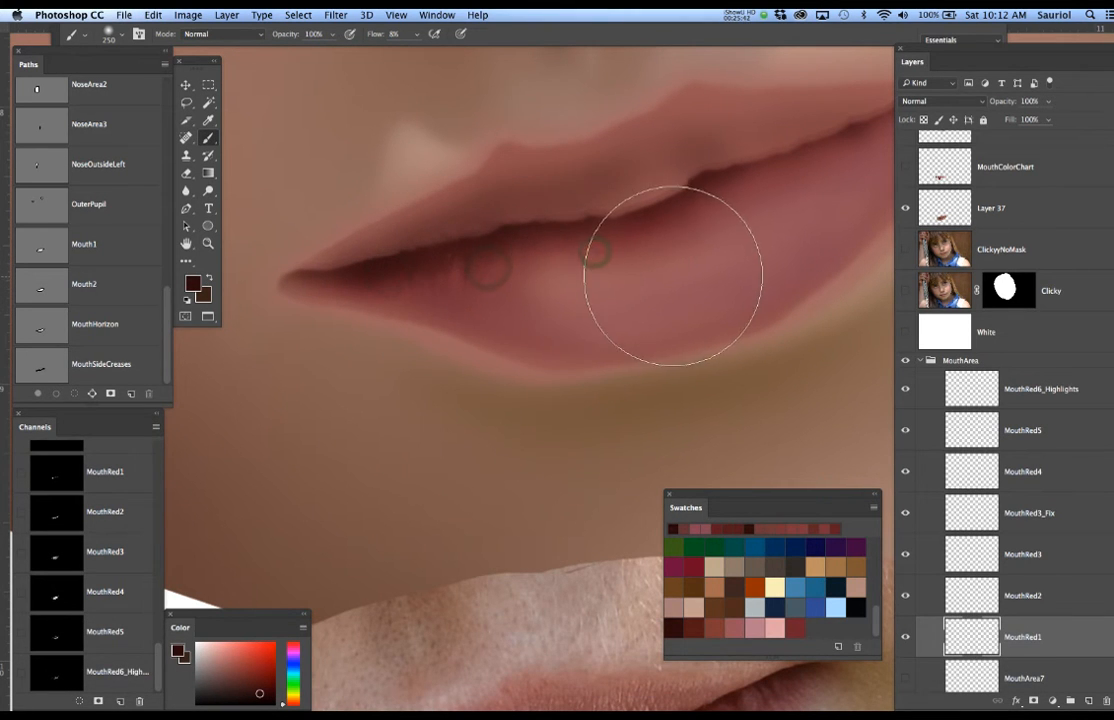
Paint the dark shade on MouthRed1 along the rest of the mouth line up to its right corner.
{"action": "left_click_drag", "start_coordinate": [676, 281], "coordinate": [575, 331]}
{"action": "left_click_drag", "start_coordinate": [683, 307], "coordinate": [627, 336]}
{"action": "left_click_drag", "start_coordinate": [748, 216], "coordinate": [570, 261]}
{"action": "mouse_move", "coordinate": [656, 247]}
{"action": "left_mouse_down"}
{"action": "mouse_move", "coordinate": [499, 324]}
{"action": "mouse_move", "coordinate": [507, 329]}
{"action": "mouse_move", "coordinate": [397, 285]}
{"action": "left_mouse_up"}
{"action": "left_click_drag", "start_coordinate": [706, 254], "coordinate": [664, 228]}
{"action": "left_click_drag", "start_coordinate": [733, 227], "coordinate": [739, 224]}
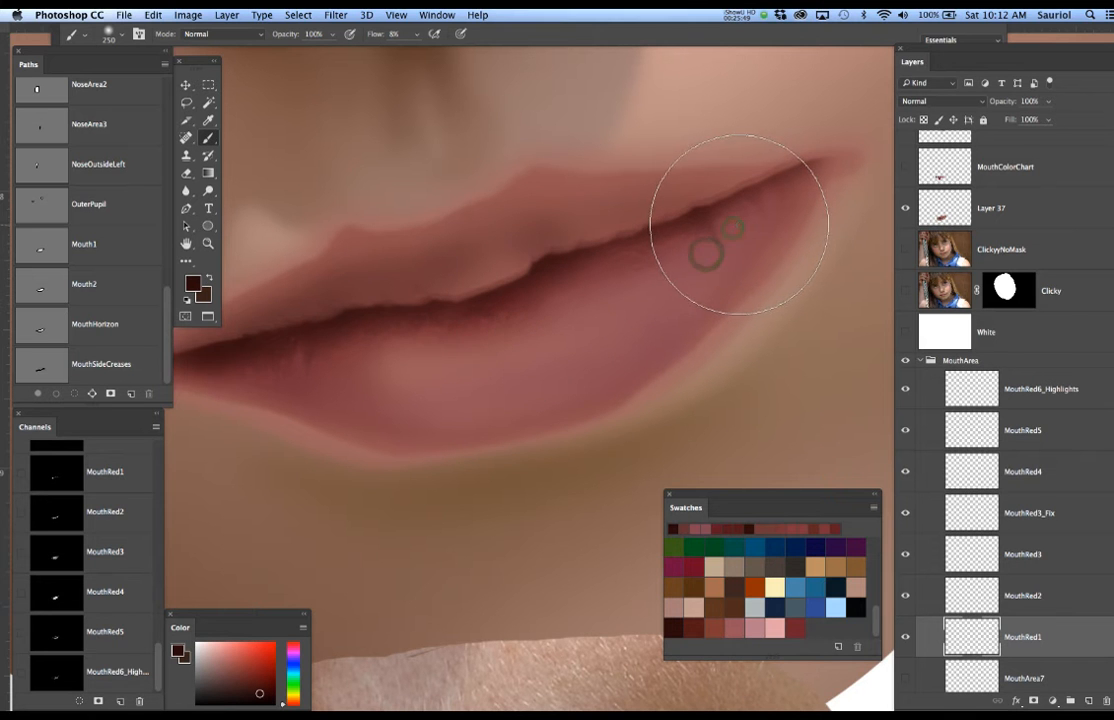
{"action": "left_click", "coordinate": [599, 316], "text": "alt"}
{"action": "left_click", "coordinate": [599, 317], "text": "alt"}
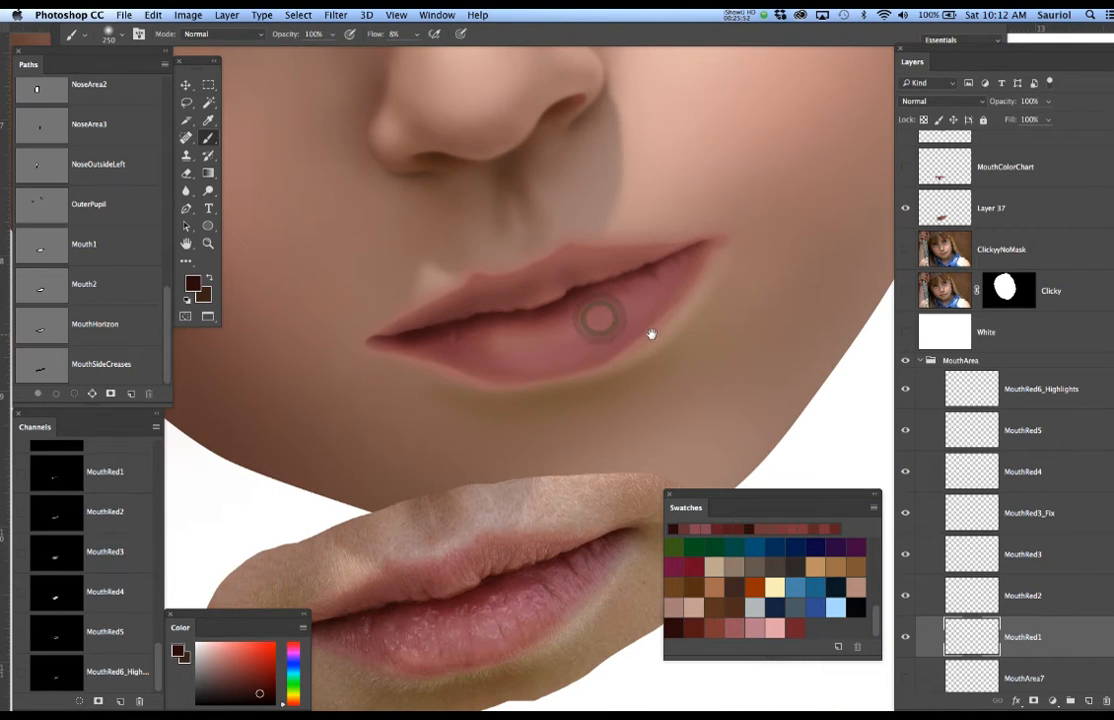
{"action": "left_click_drag", "start_coordinate": [654, 337], "coordinate": [654, 323]}
{"action": "mouse_move", "coordinate": [671, 262]}
{"action": "left_mouse_down"}
{"action": "mouse_move", "coordinate": [619, 304]}
{"action": "mouse_move", "coordinate": [632, 281]}
{"action": "mouse_move", "coordinate": [595, 302]}
{"action": "mouse_move", "coordinate": [572, 340]}
{"action": "mouse_move", "coordinate": [502, 338]}
{"action": "mouse_move", "coordinate": [579, 338]}
{"action": "left_mouse_up"}
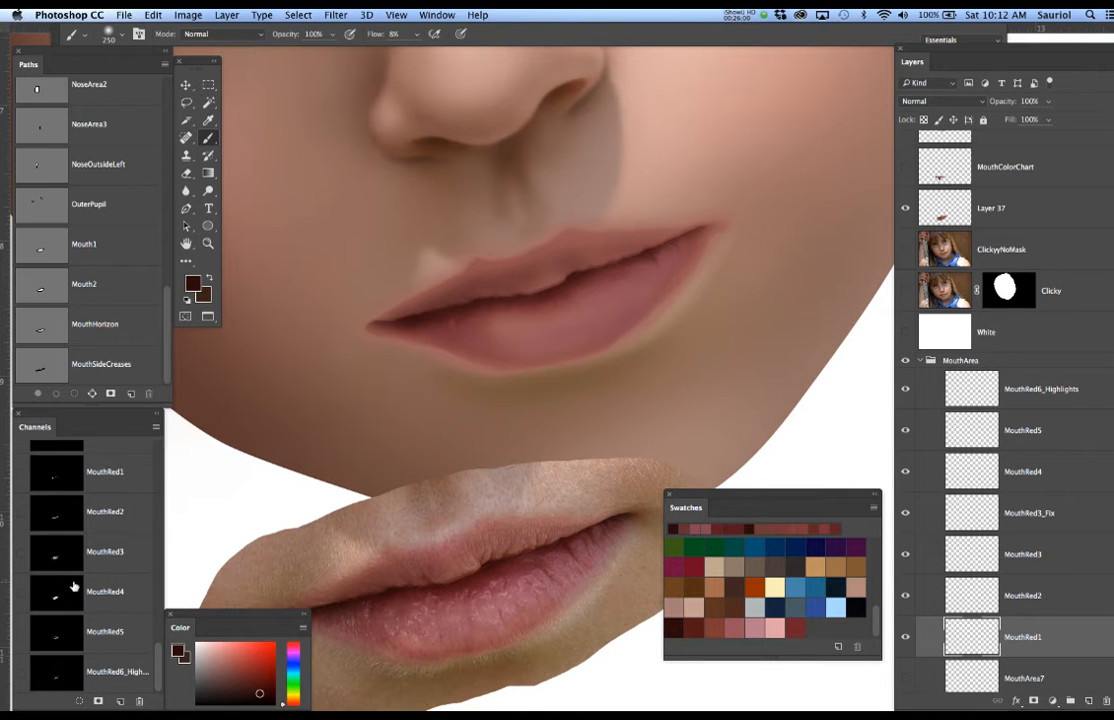
Make MouthRed2 the active layer and load the MouthRed2 channel as a selection with its outline hidden, keeping the RGB view.
{"action": "left_click", "coordinate": [1090, 597]}
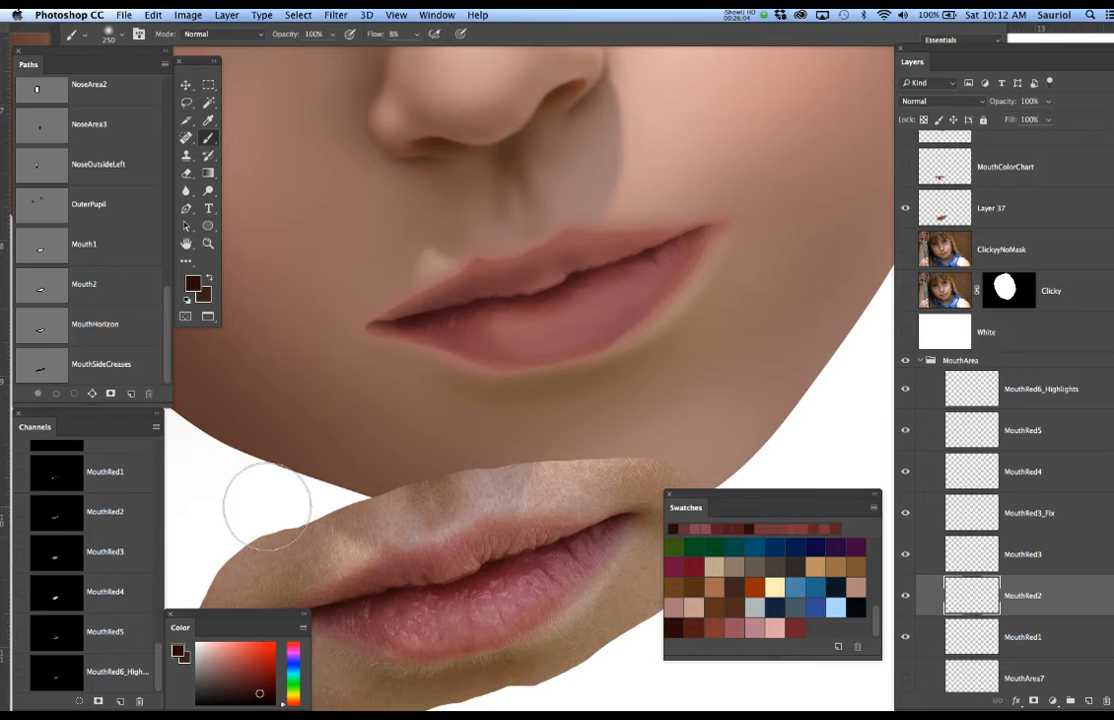
{"action": "left_click", "coordinate": [61, 515]}
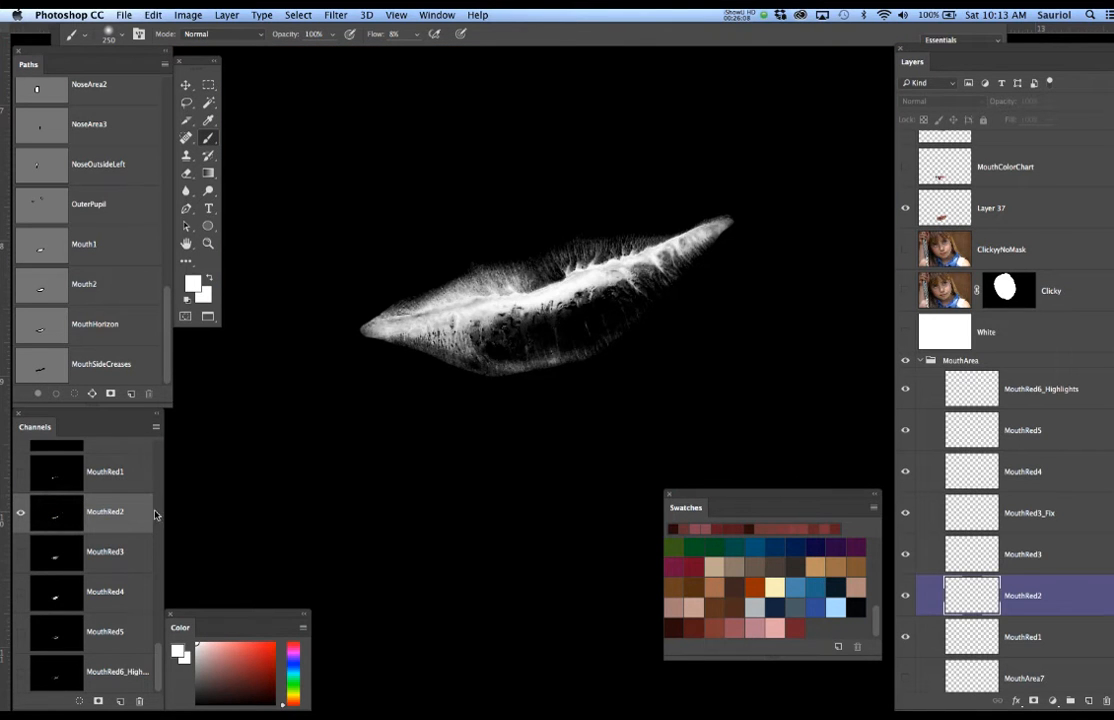
{"action": "left_click_drag", "start_coordinate": [157, 652], "coordinate": [169, 458]}
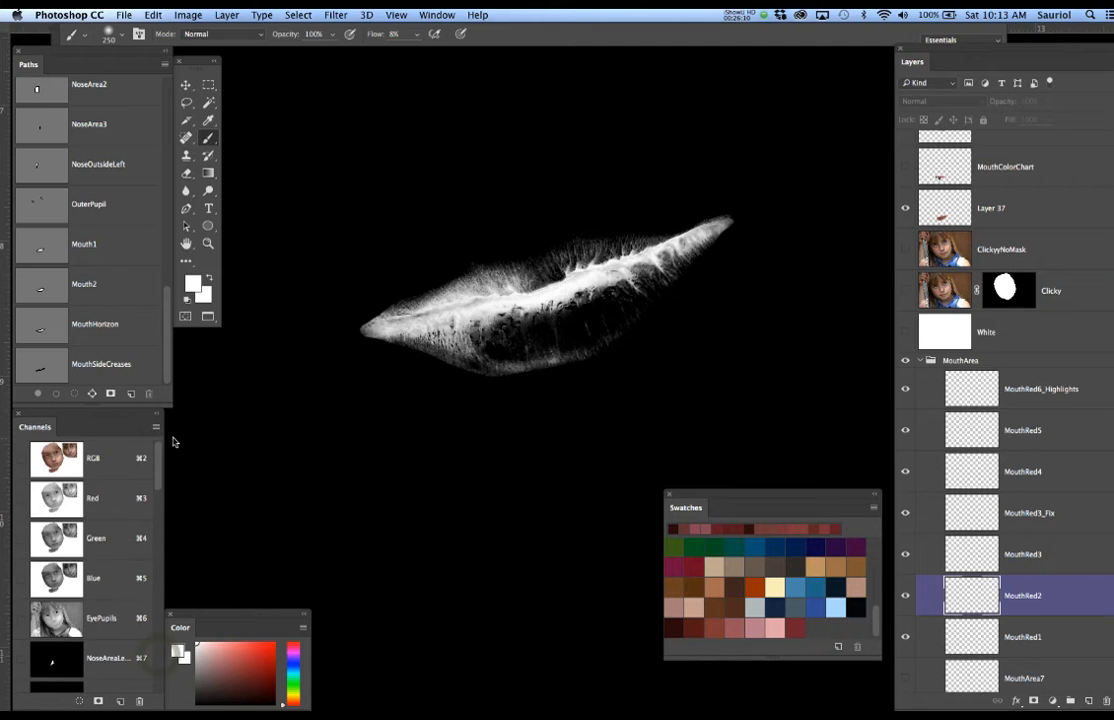
{"action": "left_click", "coordinate": [116, 458]}
{"action": "scroll", "coordinate": [100, 560], "scroll_direction": "down", "scroll_amount": 10}
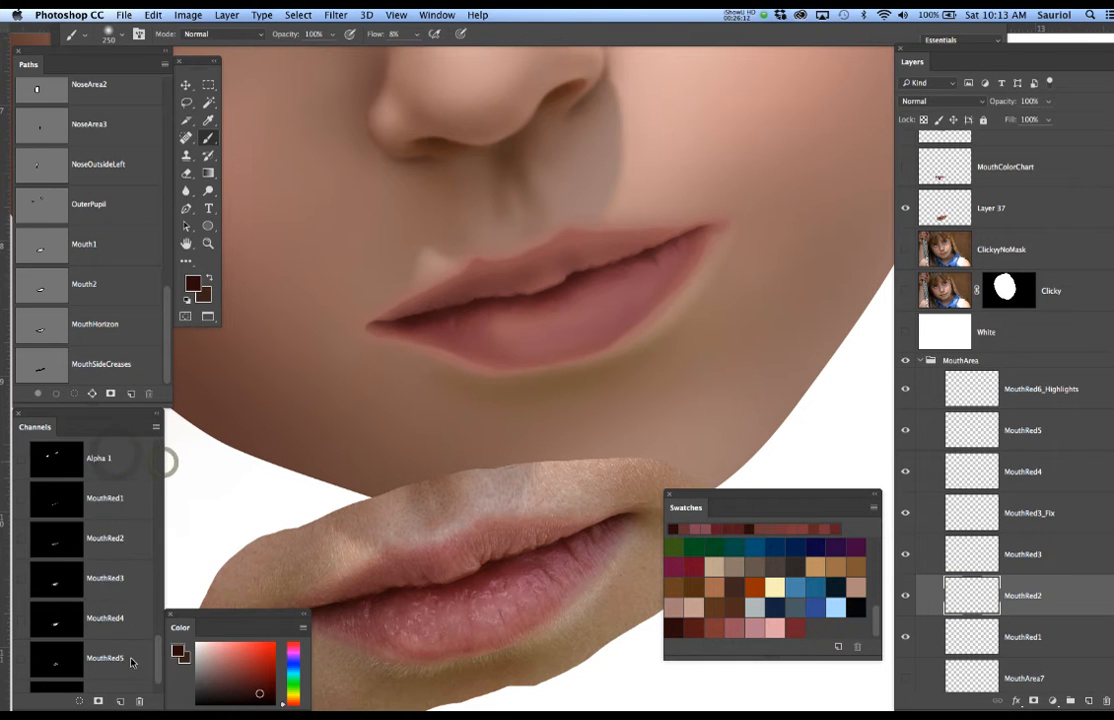
{"action": "scroll", "coordinate": [60, 494], "scroll_direction": "up", "scroll_amount": 1}
{"action": "left_click", "coordinate": [59, 546], "text": "super"}
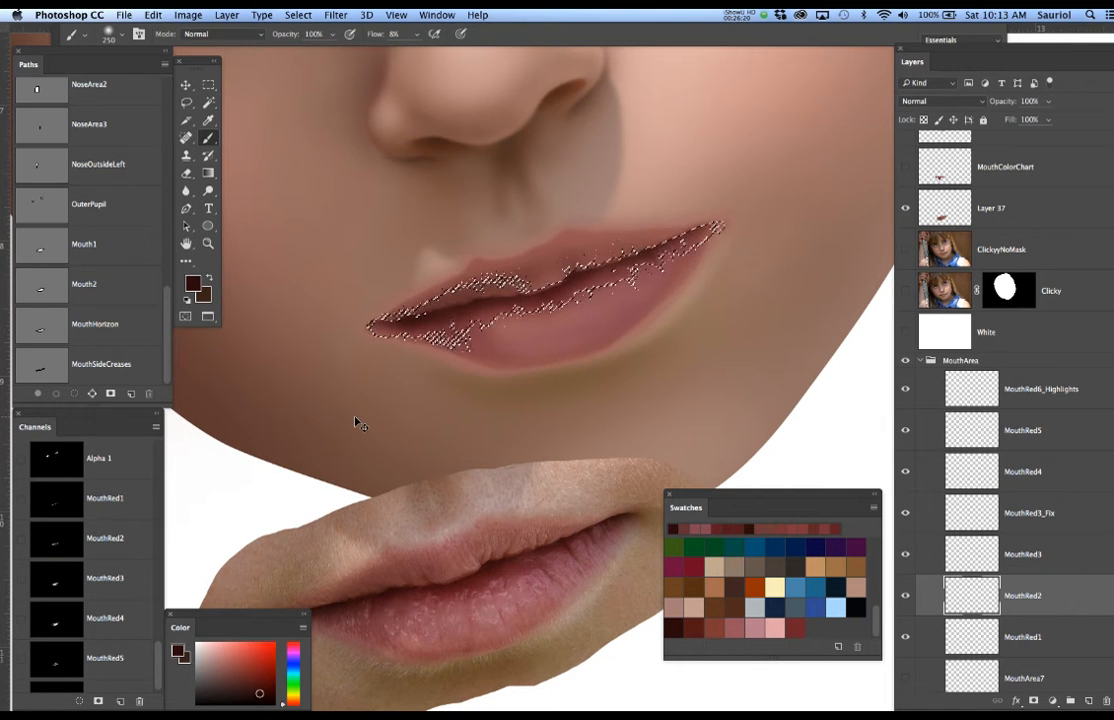
{"action": "key", "text": "super+h"}
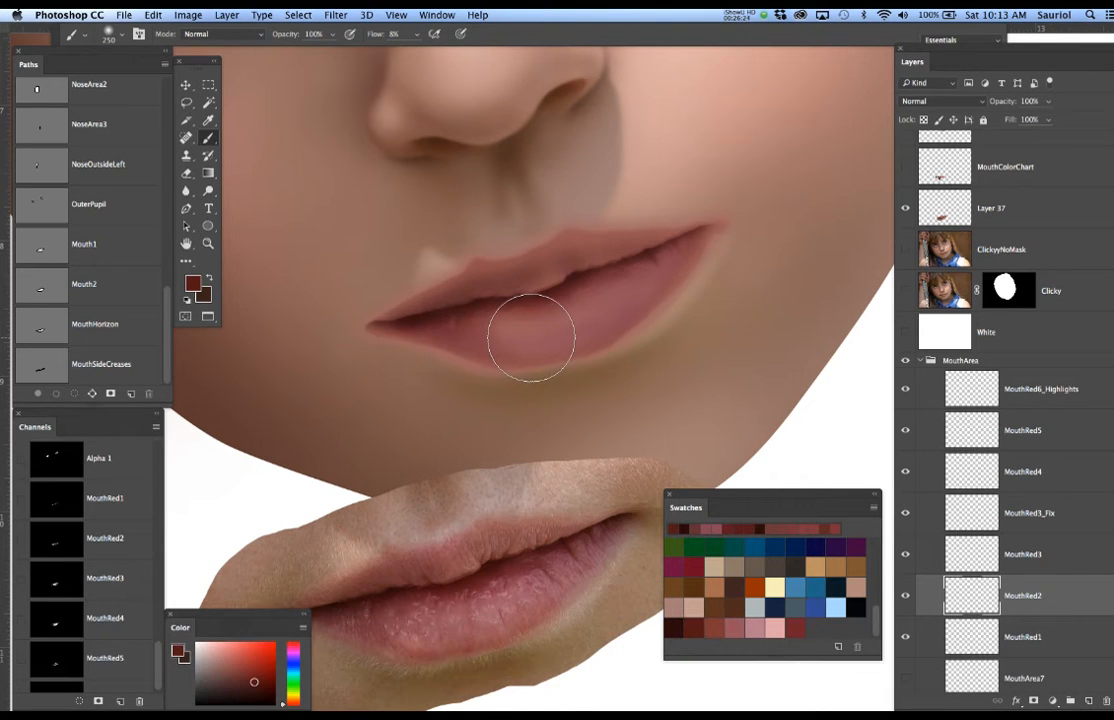
With the brush at 100 px, paint dark red over the lips and mouth corners on the MouthRed2 layer.
{"action": "key", "text": "bracketleft"}
{"action": "key", "text": "bracketleft"}
{"action": "key", "text": "bracketleft"}
{"action": "key", "text": "bracketleft"}
{"action": "key", "text": "bracketleft"}
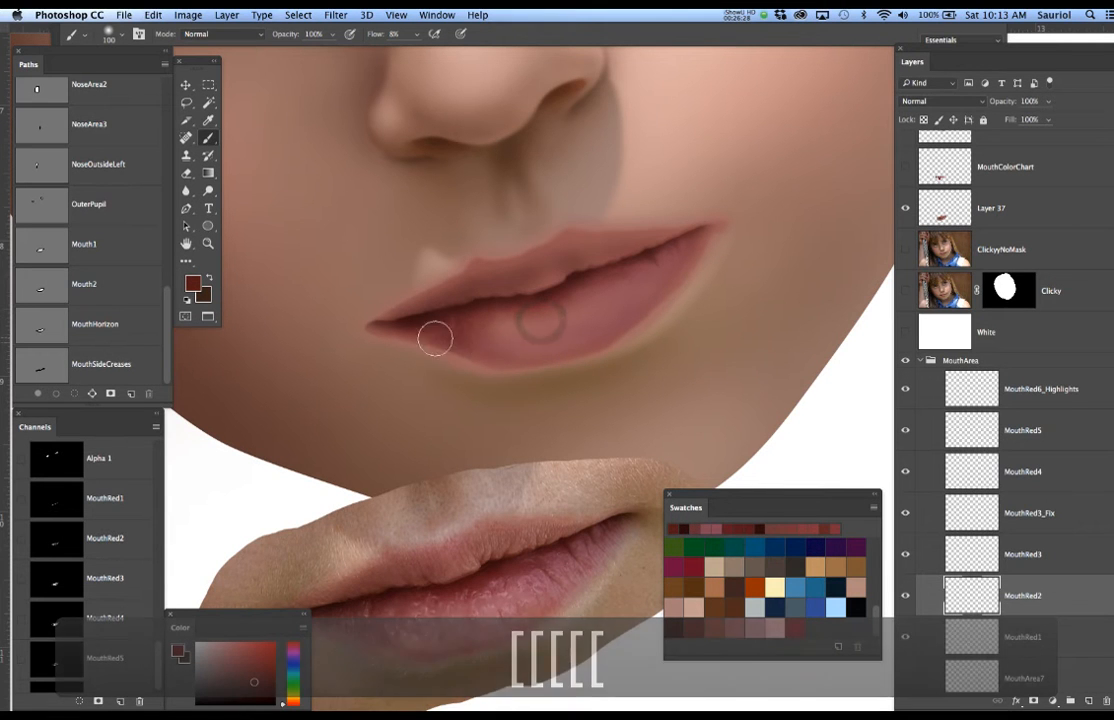
{"action": "mouse_move", "coordinate": [490, 344]}
{"action": "left_mouse_down"}
{"action": "mouse_move", "coordinate": [352, 331]}
{"action": "mouse_move", "coordinate": [385, 364]}
{"action": "mouse_move", "coordinate": [406, 358]}
{"action": "mouse_move", "coordinate": [434, 322]}
{"action": "mouse_move", "coordinate": [479, 341]}
{"action": "left_mouse_up"}
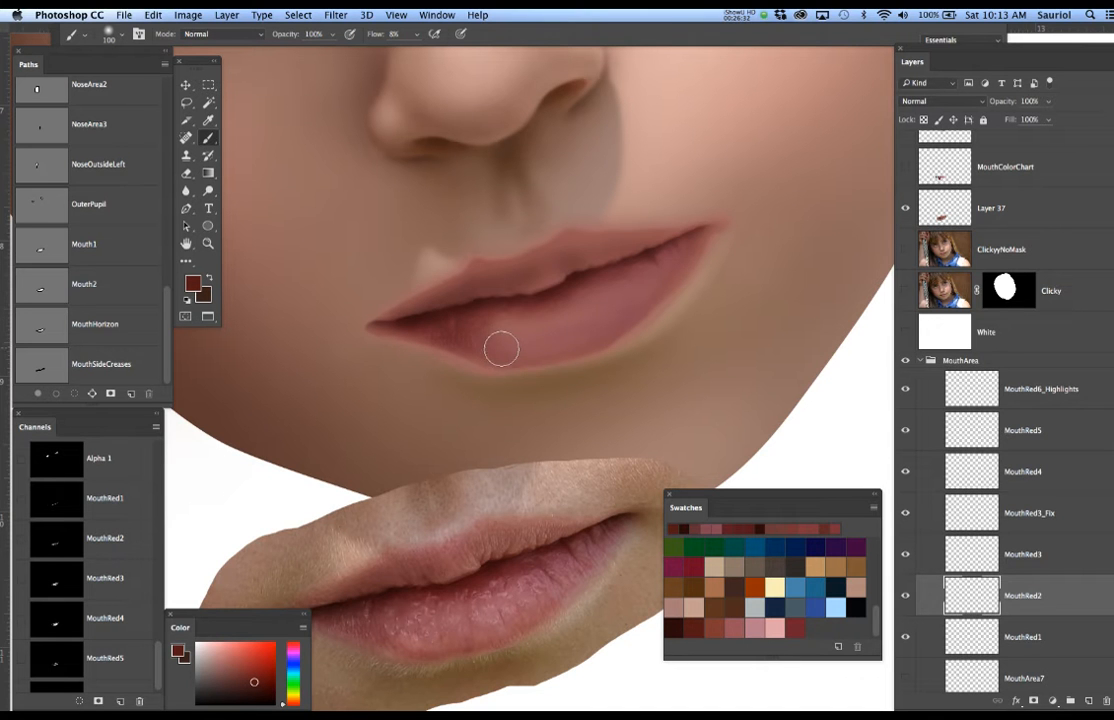
{"action": "mouse_move", "coordinate": [599, 330]}
{"action": "left_mouse_down"}
{"action": "mouse_move", "coordinate": [674, 267]}
{"action": "mouse_move", "coordinate": [613, 277]}
{"action": "mouse_move", "coordinate": [661, 272]}
{"action": "mouse_move", "coordinate": [567, 303]}
{"action": "mouse_move", "coordinate": [665, 288]}
{"action": "mouse_move", "coordinate": [590, 312]}
{"action": "mouse_move", "coordinate": [559, 294]}
{"action": "mouse_move", "coordinate": [648, 241]}
{"action": "mouse_move", "coordinate": [429, 296]}
{"action": "mouse_move", "coordinate": [643, 232]}
{"action": "mouse_move", "coordinate": [595, 247]}
{"action": "mouse_move", "coordinate": [684, 240]}
{"action": "mouse_move", "coordinate": [544, 262]}
{"action": "left_mouse_up"}
{"action": "mouse_move", "coordinate": [676, 240]}
{"action": "left_mouse_down"}
{"action": "mouse_move", "coordinate": [565, 256]}
{"action": "mouse_move", "coordinate": [507, 291]}
{"action": "mouse_move", "coordinate": [435, 296]}
{"action": "mouse_move", "coordinate": [389, 320]}
{"action": "left_mouse_up"}
{"action": "left_click", "coordinate": [409, 305]}
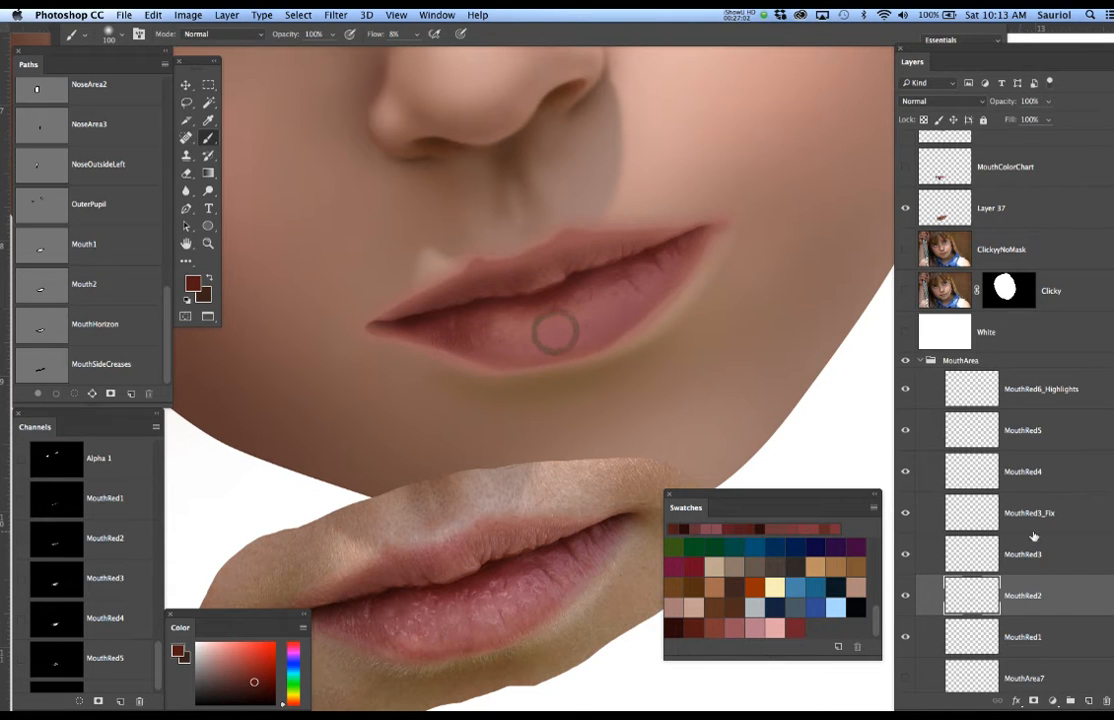
Load the MouthRed3 channel as a hidden-outline selection and paint both lips on the MouthRed3 layer with the medium red-brown swatch.
{"action": "left_click", "coordinate": [1045, 560]}
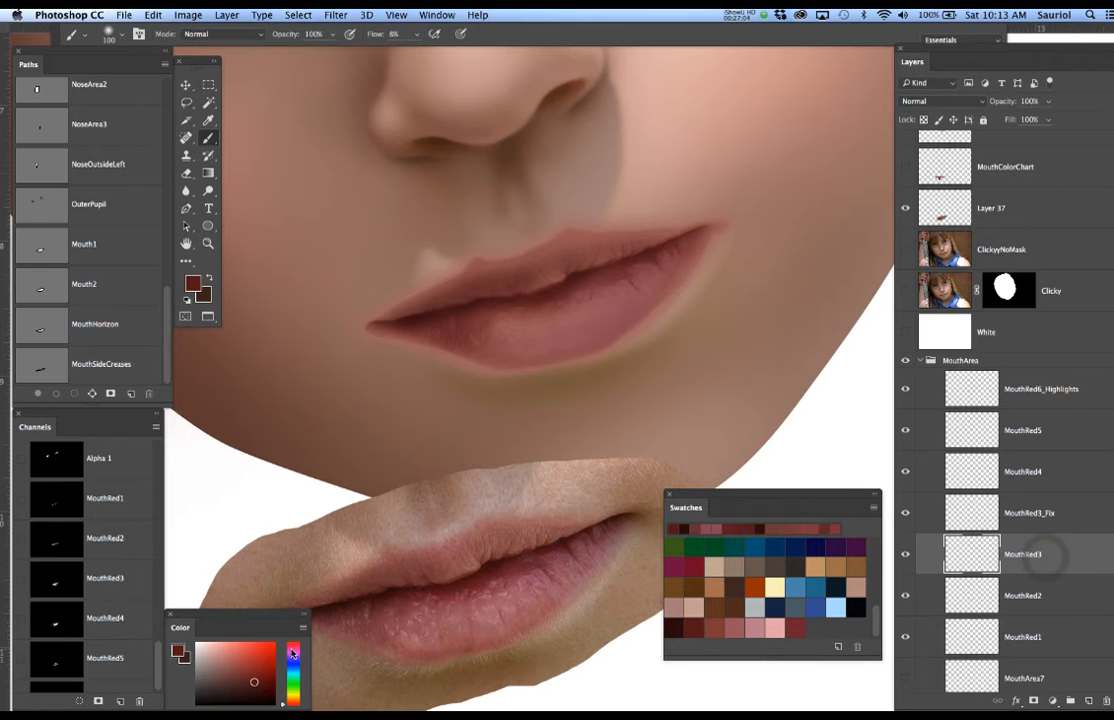
{"action": "left_click", "coordinate": [58, 585], "text": "super"}
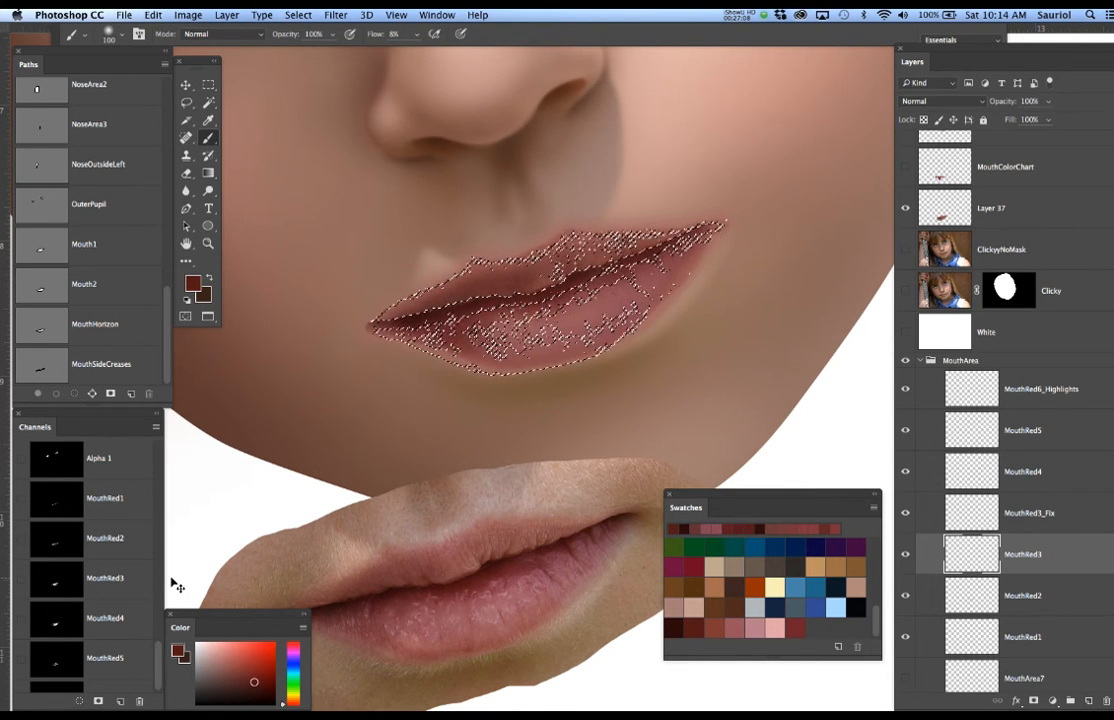
{"action": "key", "text": "super+h"}
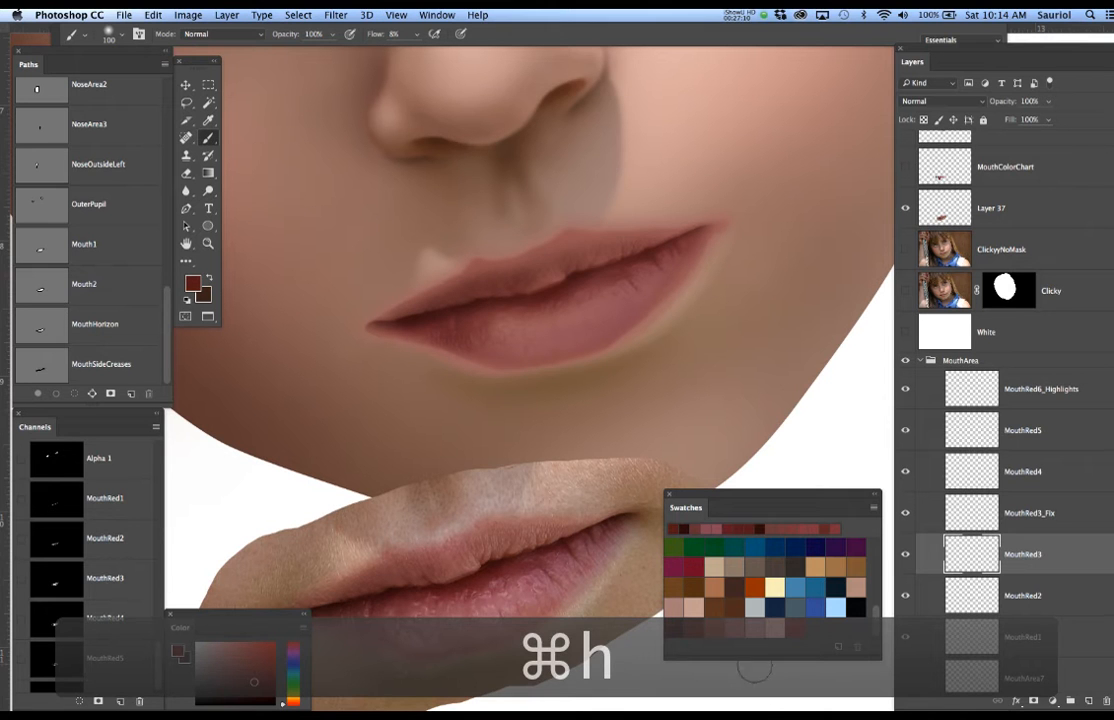
{"action": "left_click", "coordinate": [720, 626]}
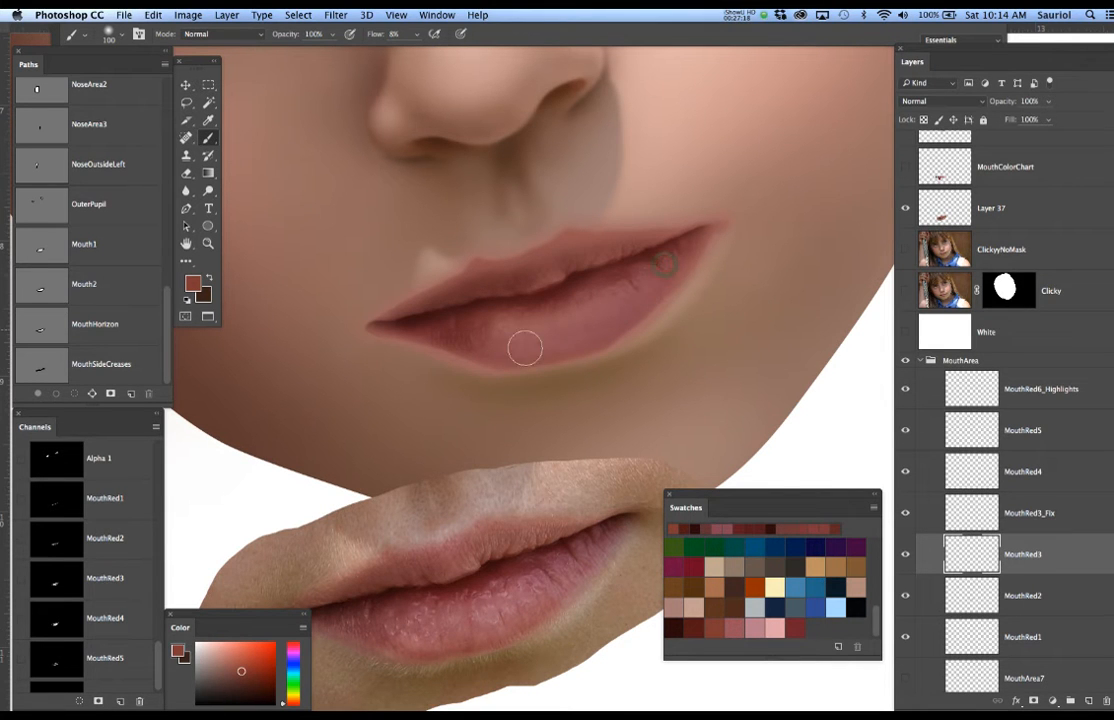
{"action": "mouse_move", "coordinate": [527, 339]}
{"action": "left_mouse_down"}
{"action": "mouse_move", "coordinate": [463, 348]}
{"action": "mouse_move", "coordinate": [507, 336]}
{"action": "left_mouse_up"}
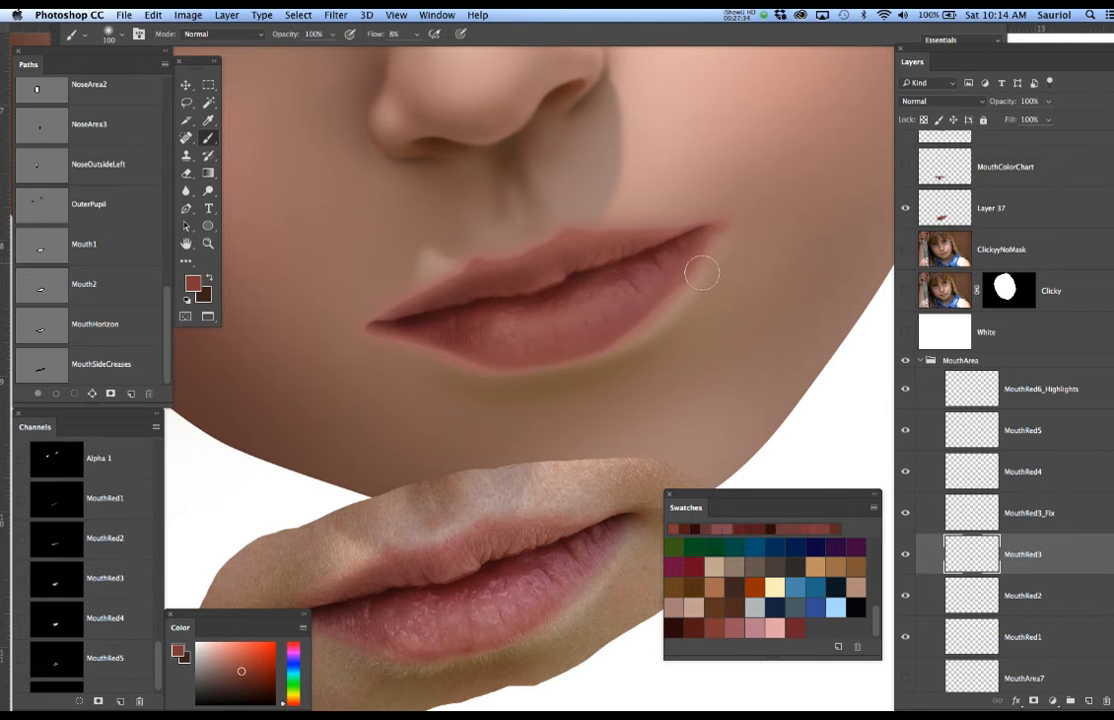
{"action": "key", "text": "super+h"}
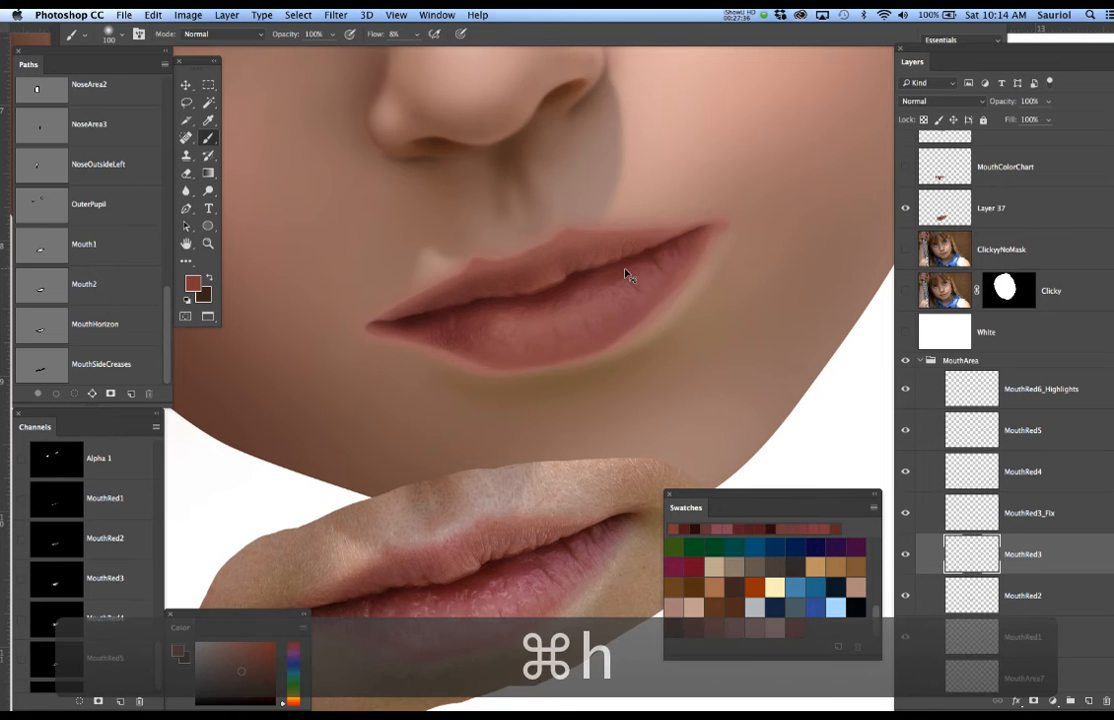
Toggle the visibility of the MouthArea2 layer repeatedly to examine what its shading does around the lips.
{"action": "key", "text": "super+h"}
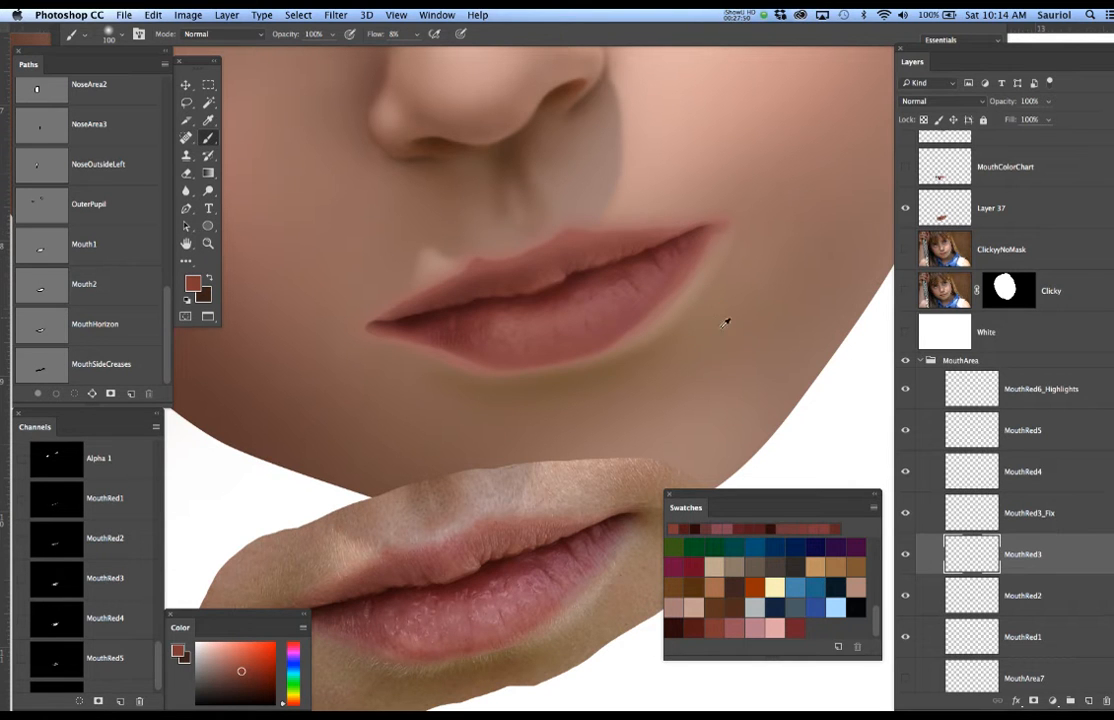
{"action": "scroll", "coordinate": [1024, 556], "scroll_direction": "down", "scroll_amount": 8}
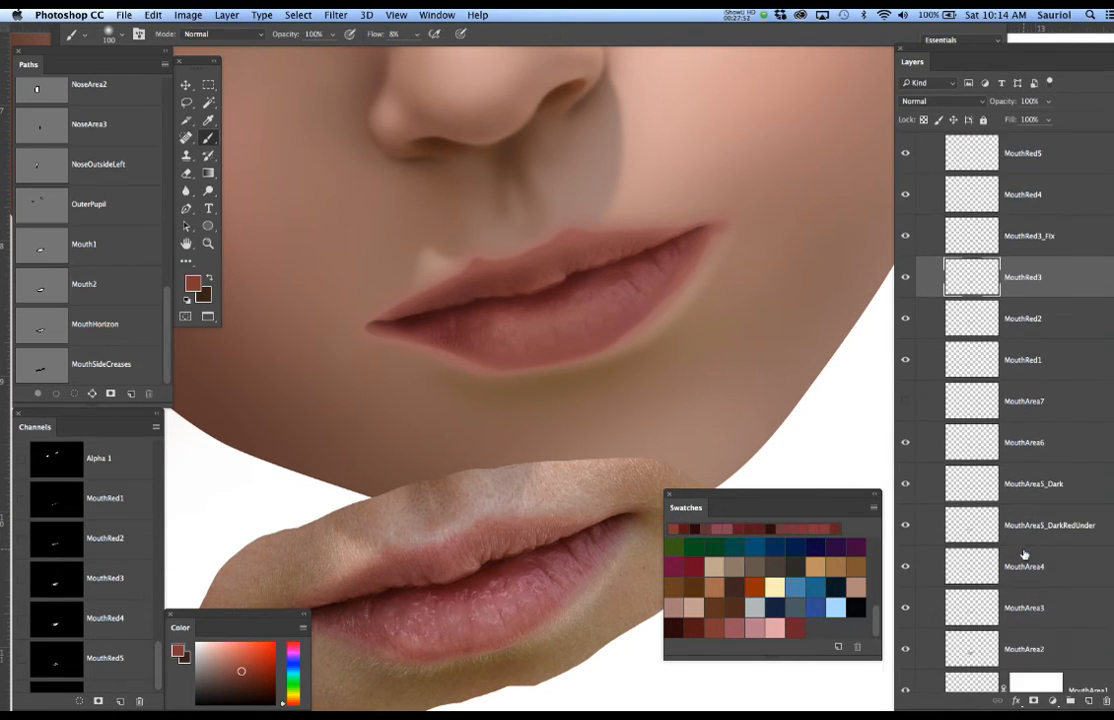
{"action": "left_click", "coordinate": [906, 590]}
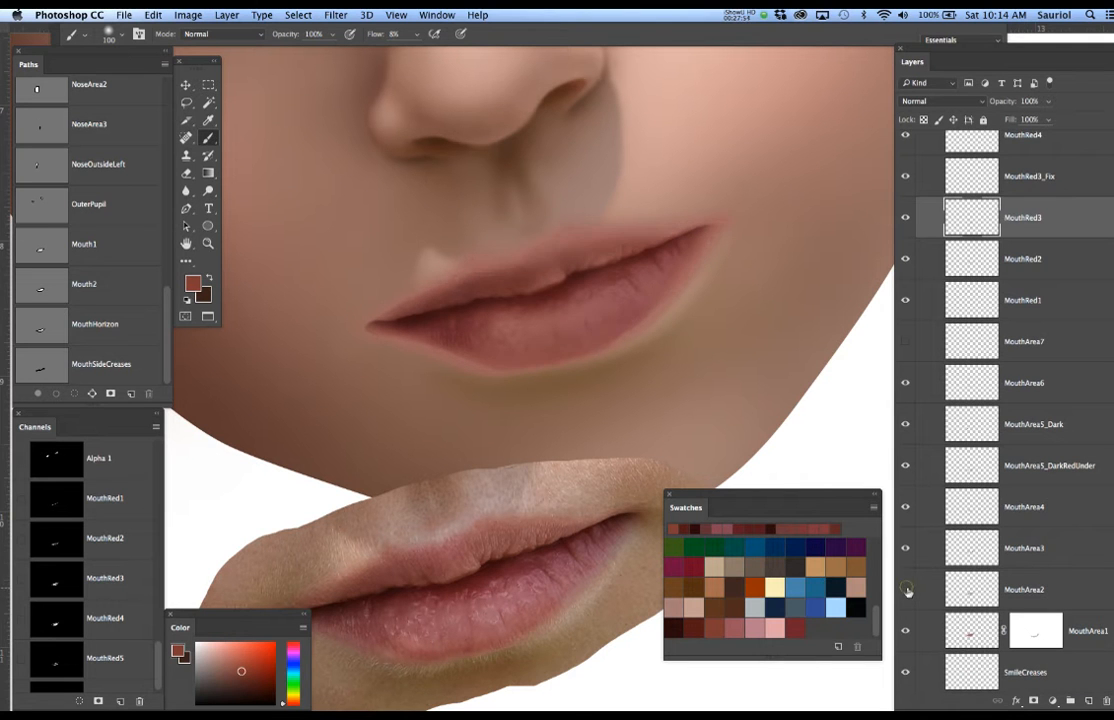
{"action": "left_click", "coordinate": [906, 590]}
{"action": "left_click", "coordinate": [906, 590]}
{"action": "left_click", "coordinate": [906, 590]}
{"action": "left_click", "coordinate": [906, 590]}
{"action": "left_click", "coordinate": [906, 590]}
{"action": "left_click", "coordinate": [906, 590]}
{"action": "left_click", "coordinate": [906, 590]}
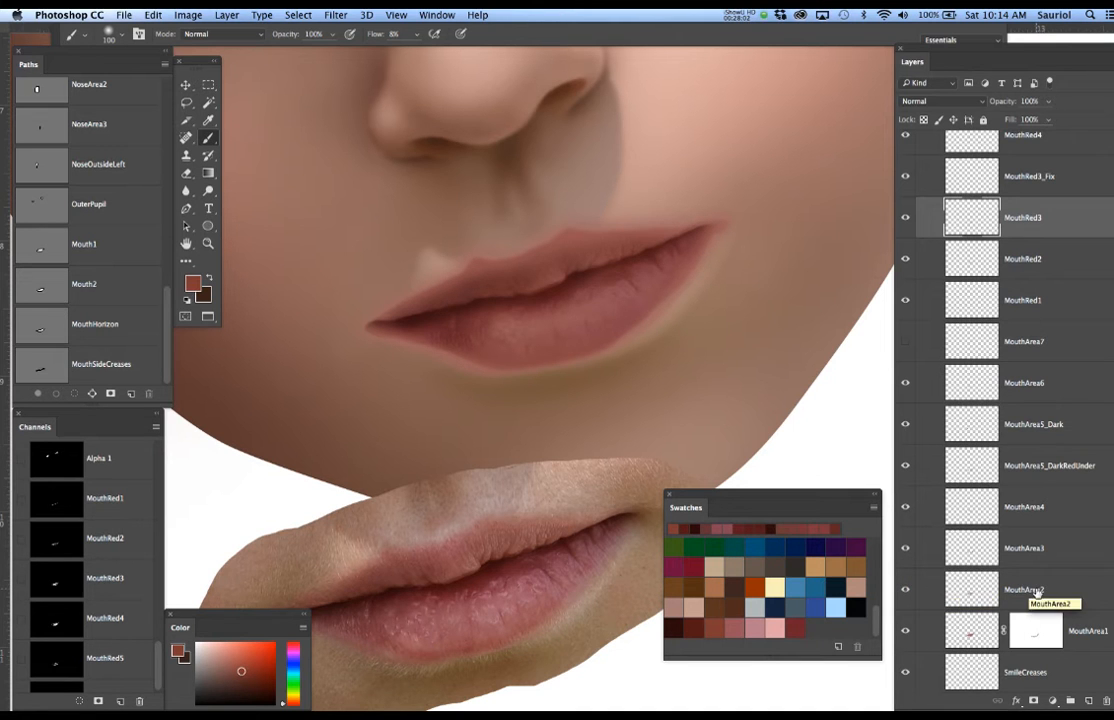
Clear the selection and add a white layer mask to the MouthArea2 layer.
{"action": "key", "text": "super+d"}
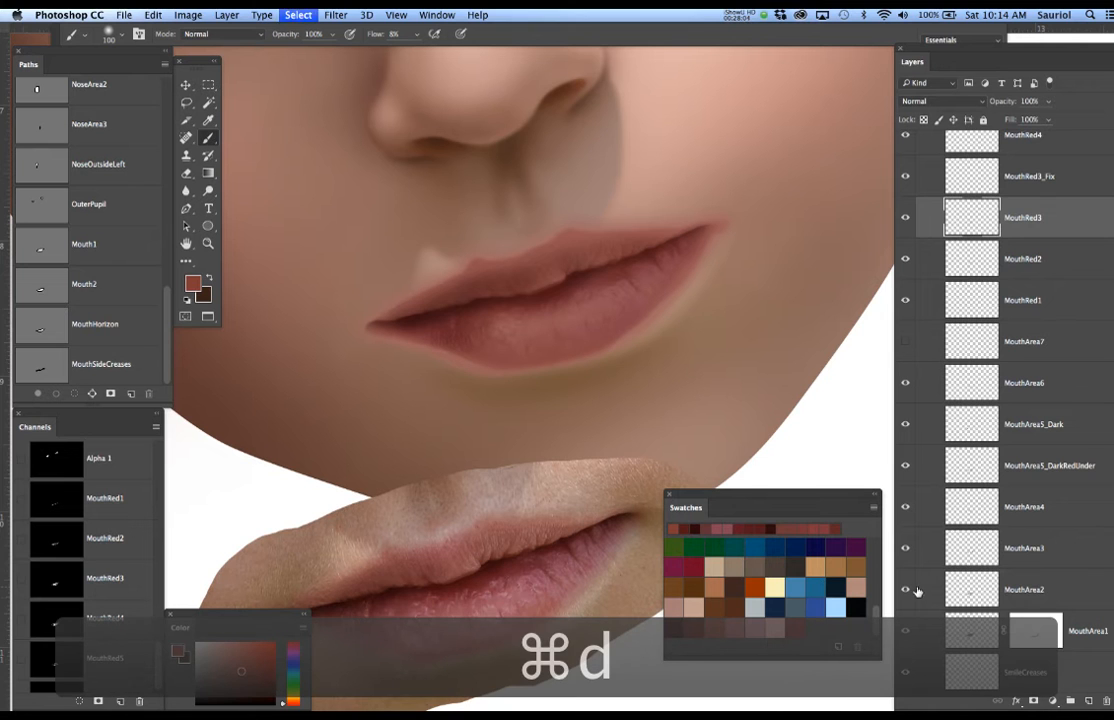
{"action": "left_click", "coordinate": [928, 592]}
{"action": "left_click", "coordinate": [1068, 702]}
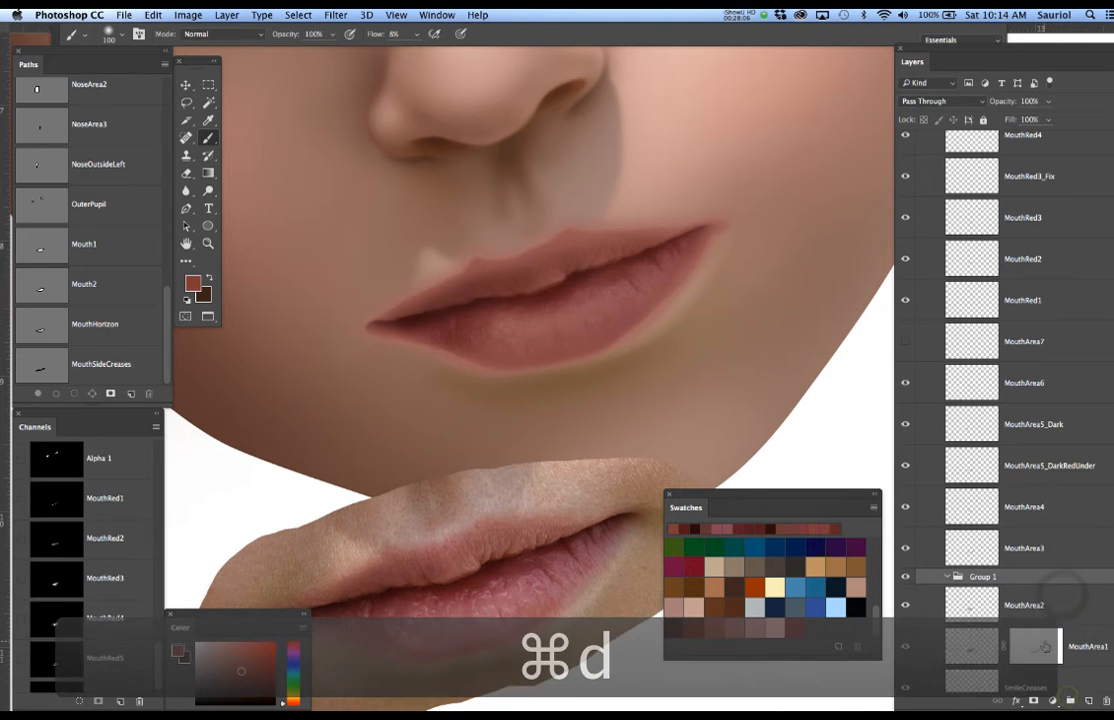
{"action": "key", "text": "super+z"}
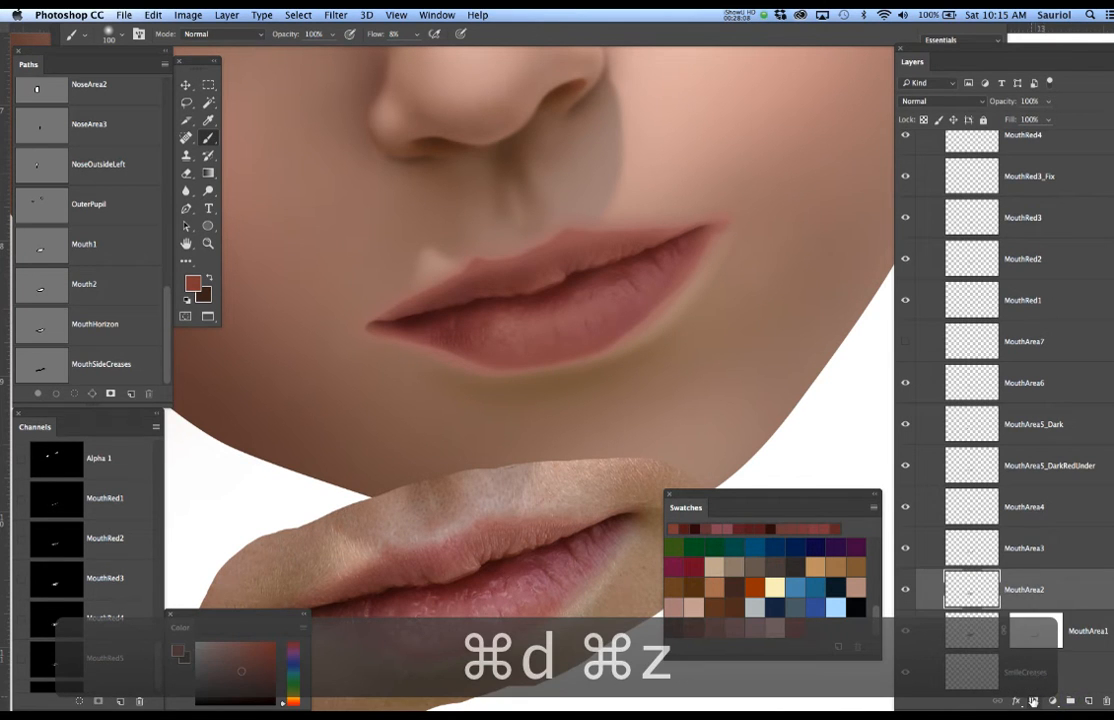
Check the contribution of the MouthRed3 and MouthRed3_Fix layers to the lips by toggling their visibility.
{"action": "scroll", "coordinate": [1003, 537], "scroll_direction": "up", "scroll_amount": 5}
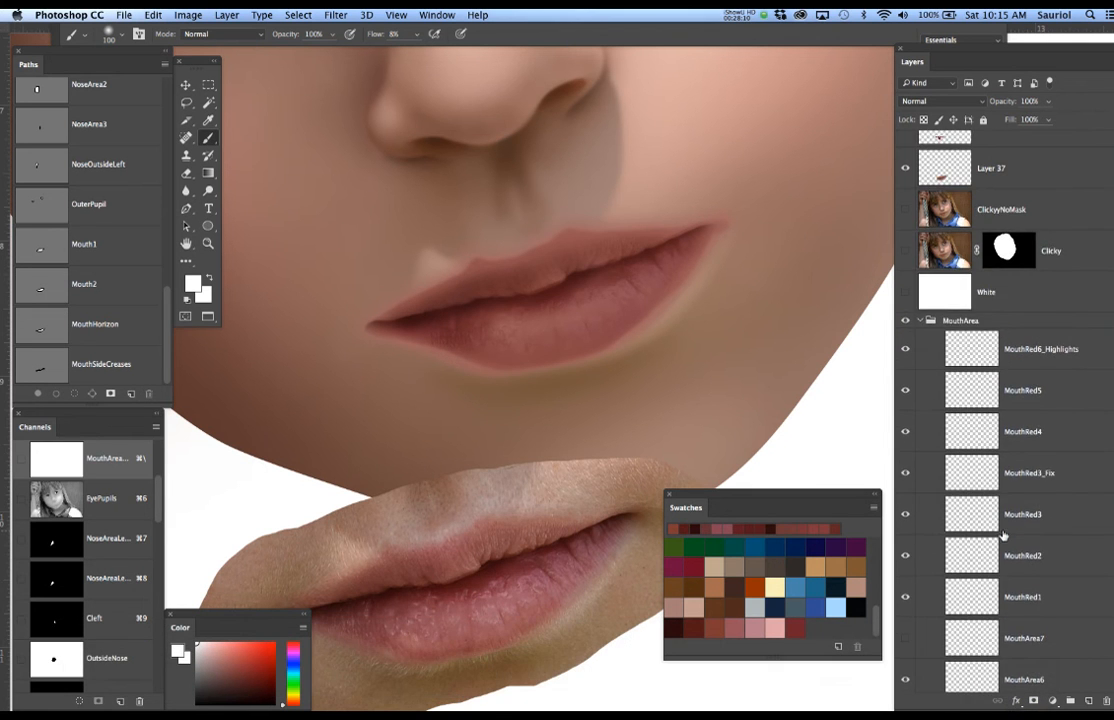
{"action": "scroll", "coordinate": [1003, 537], "scroll_direction": "up", "scroll_amount": 1}
{"action": "scroll", "coordinate": [1003, 537], "scroll_direction": "down", "scroll_amount": 1}
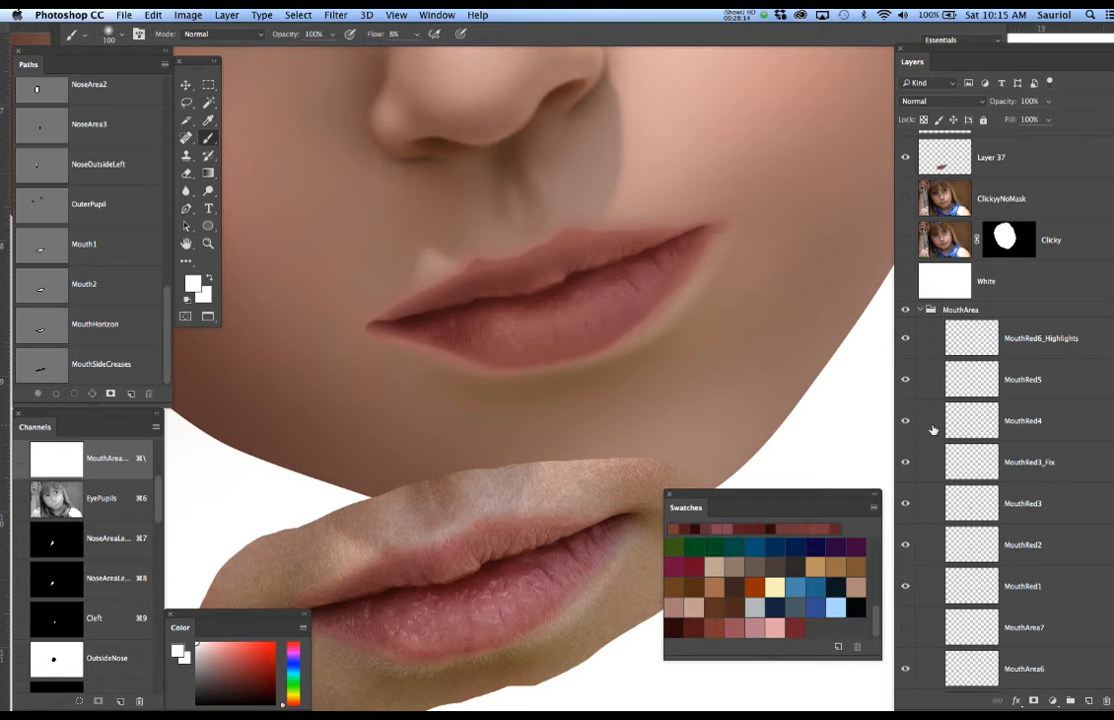
{"action": "left_click", "coordinate": [907, 504]}
{"action": "left_click", "coordinate": [907, 504]}
{"action": "left_click", "coordinate": [906, 461]}
{"action": "left_click", "coordinate": [978, 460]}
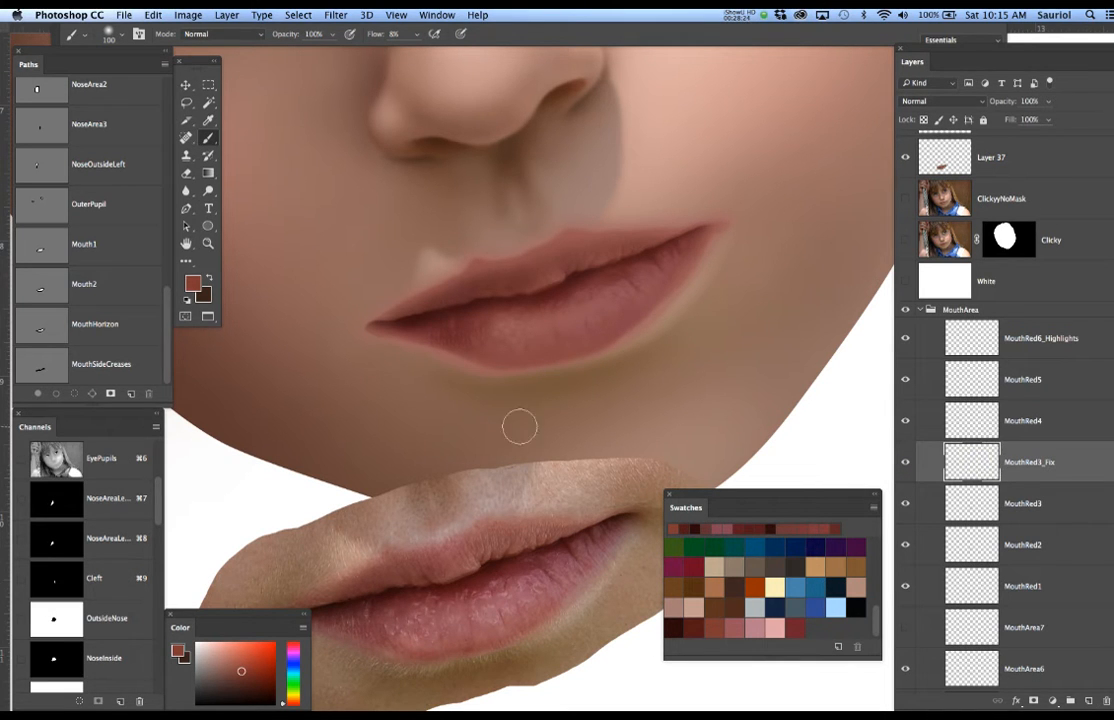
{"action": "left_click_drag", "start_coordinate": [484, 535], "coordinate": [453, 497]}
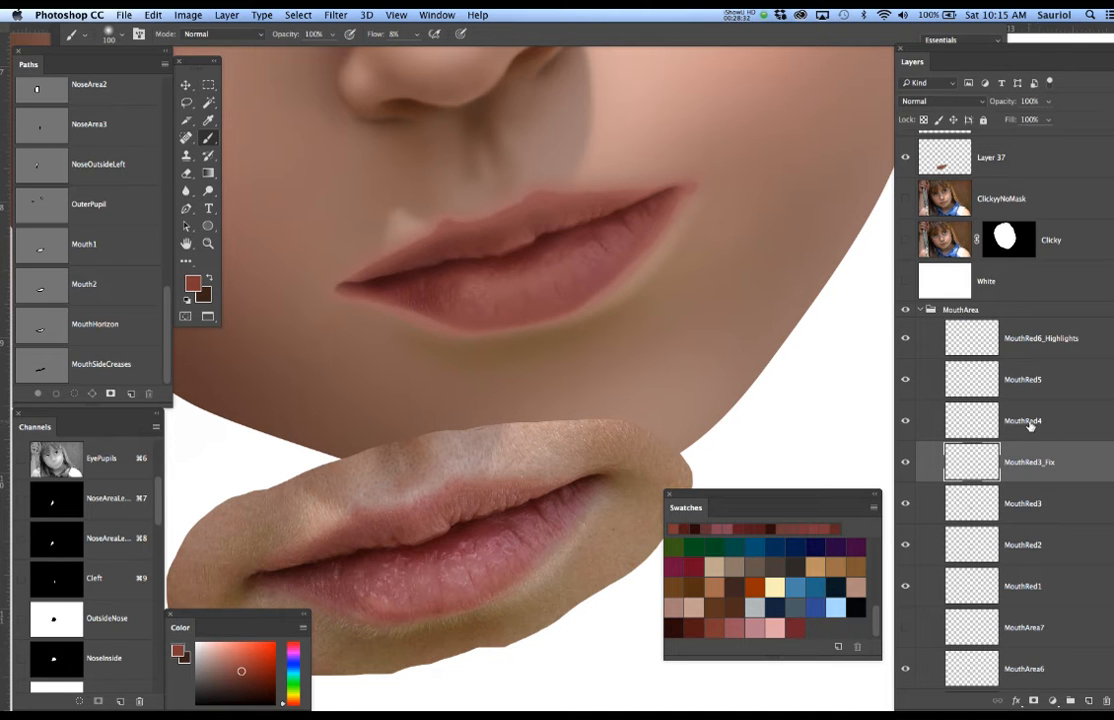
Make MouthRed4 the active layer and load the MouthRed4 channel as a selection.
{"action": "left_click", "coordinate": [1030, 424]}
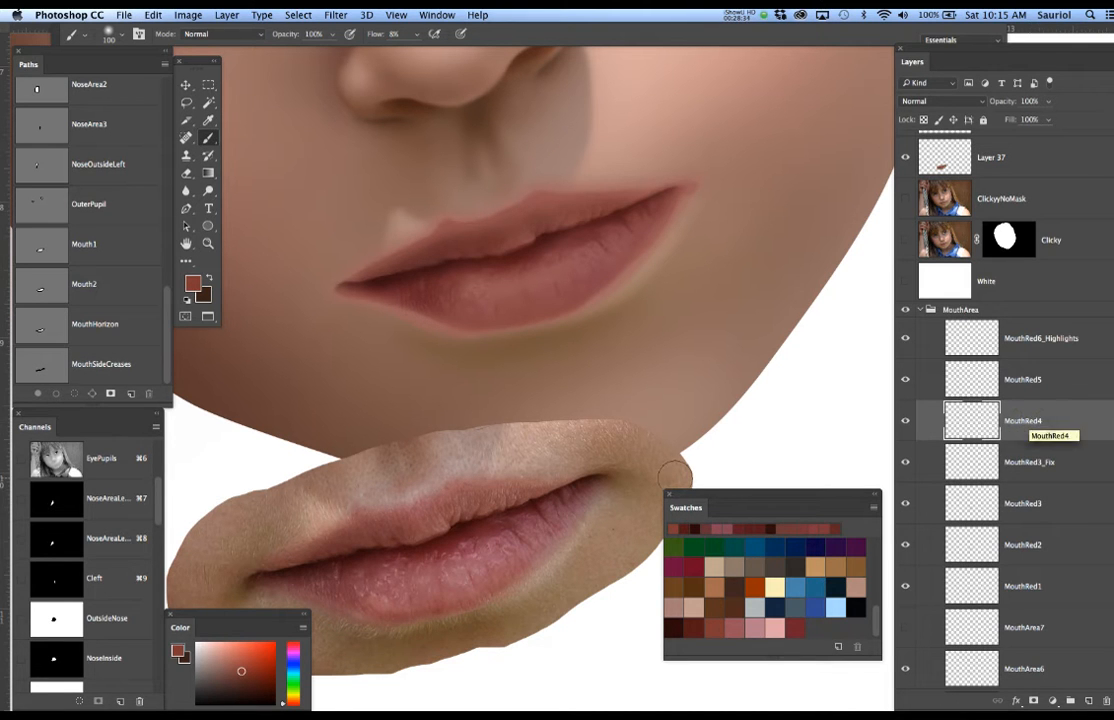
{"action": "left_click_drag", "start_coordinate": [160, 492], "coordinate": [142, 674]}
{"action": "left_click", "coordinate": [57, 596], "text": "ctrl"}
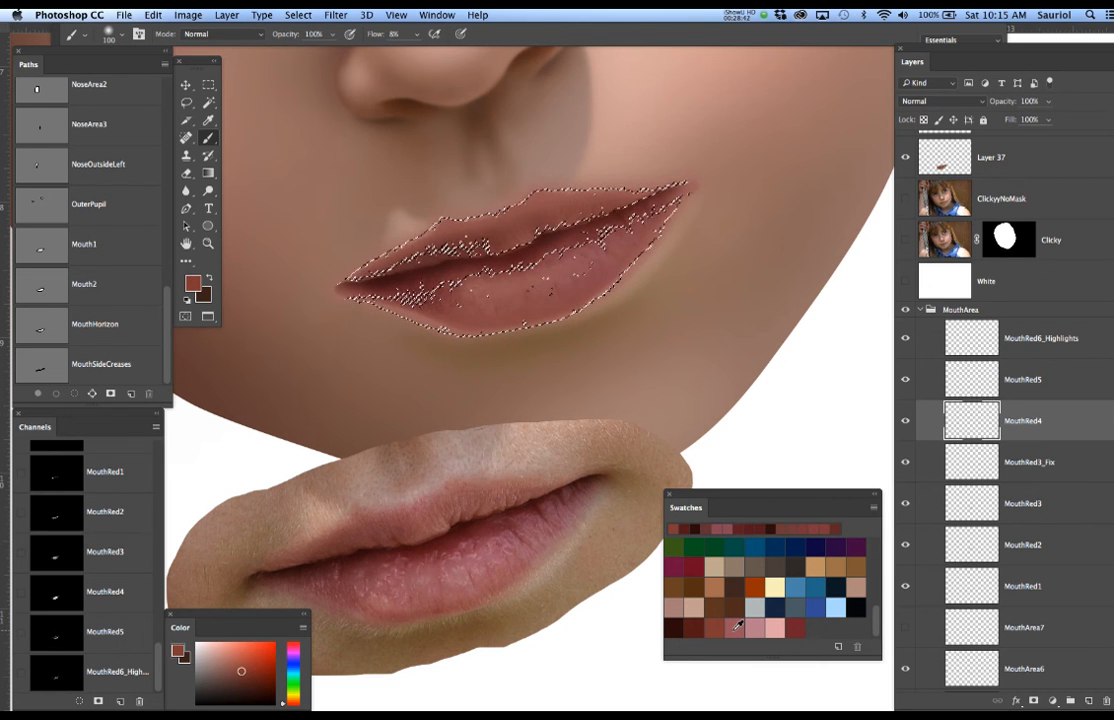
Hide the selection outline and paint both lips on MouthRed4 with the dusty rose swatch, using a 150 px brush.
{"action": "left_click", "coordinate": [733, 628]}
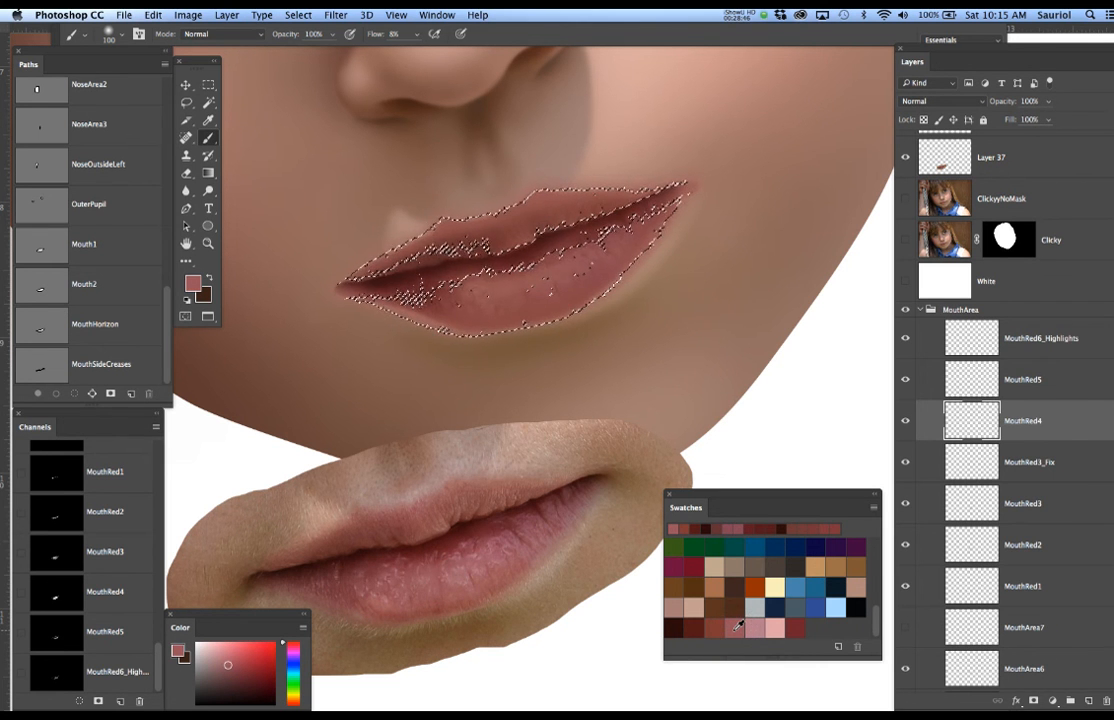
{"action": "key", "text": "super+h"}
{"action": "key", "text": "shift+apostrophe"}
{"action": "key", "text": "shift+apostrophe"}
{"action": "key", "text": "bracketright"}
{"action": "key", "text": "bracketright"}
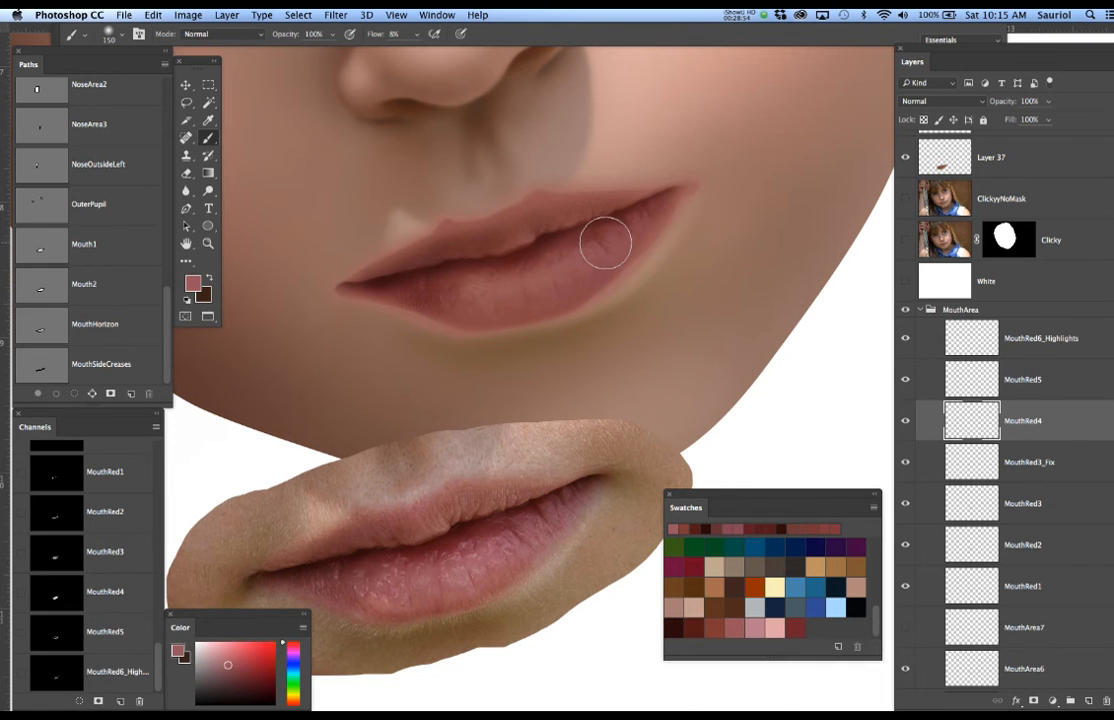
{"action": "mouse_move", "coordinate": [597, 250]}
{"action": "left_mouse_down"}
{"action": "mouse_move", "coordinate": [522, 289]}
{"action": "mouse_move", "coordinate": [385, 292]}
{"action": "left_mouse_up"}
{"action": "mouse_move", "coordinate": [495, 291]}
{"action": "left_mouse_down"}
{"action": "mouse_move", "coordinate": [403, 296]}
{"action": "mouse_move", "coordinate": [512, 306]}
{"action": "mouse_move", "coordinate": [588, 258]}
{"action": "left_mouse_up"}
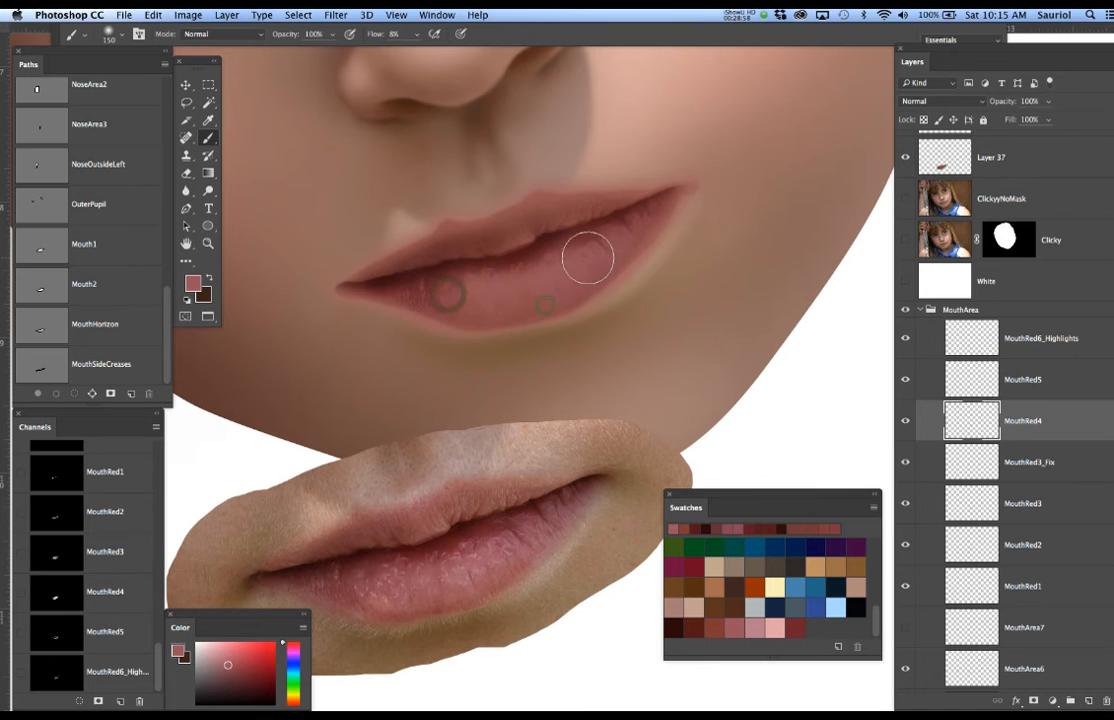
{"action": "mouse_move", "coordinate": [615, 210]}
{"action": "left_mouse_down"}
{"action": "mouse_move", "coordinate": [508, 236]}
{"action": "mouse_move", "coordinate": [559, 208]}
{"action": "mouse_move", "coordinate": [487, 245]}
{"action": "mouse_move", "coordinate": [456, 235]}
{"action": "mouse_move", "coordinate": [444, 248]}
{"action": "mouse_move", "coordinate": [464, 246]}
{"action": "mouse_move", "coordinate": [417, 260]}
{"action": "mouse_move", "coordinate": [551, 215]}
{"action": "mouse_move", "coordinate": [647, 204]}
{"action": "mouse_move", "coordinate": [572, 203]}
{"action": "mouse_move", "coordinate": [676, 208]}
{"action": "left_mouse_up"}
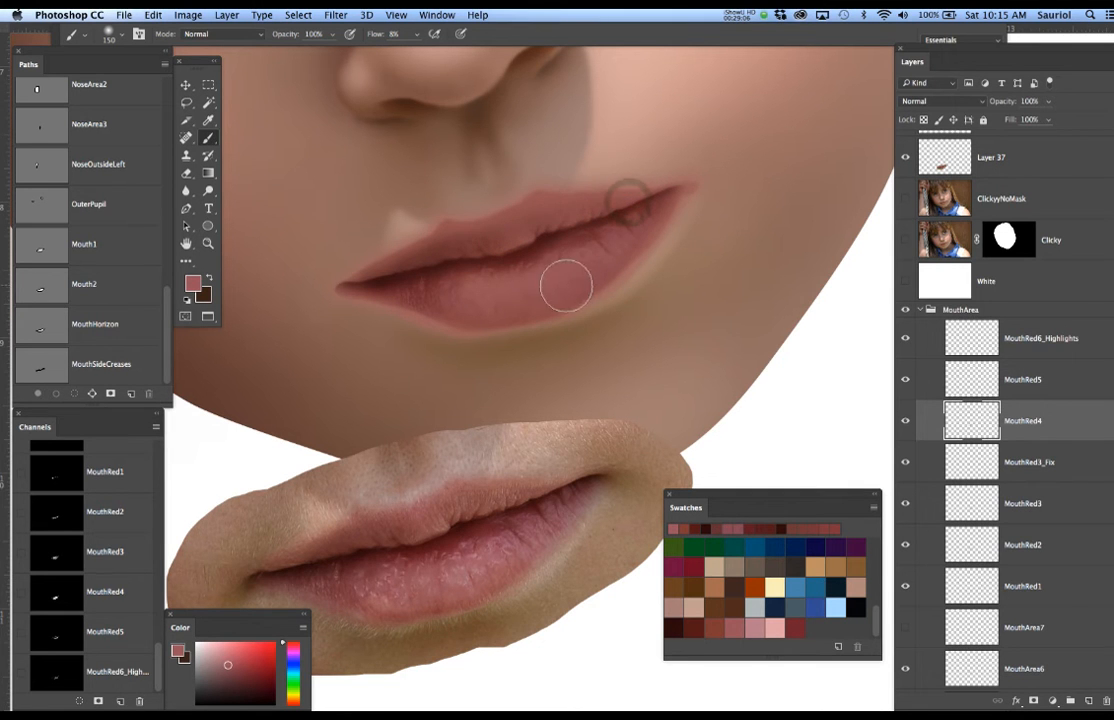
Load the MouthRed5 channel as a hidden-outline selection on the MouthRed5 layer and pick the lighter pink swatch for painting the lips.
{"action": "left_click", "coordinate": [1035, 385]}
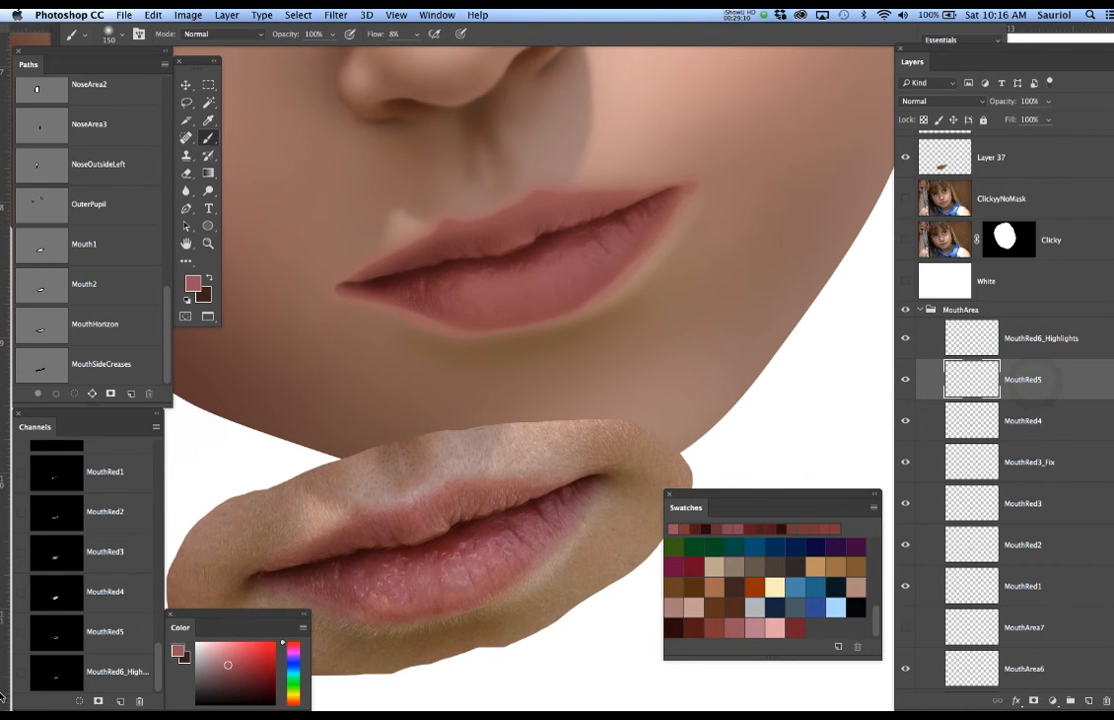
{"action": "left_click", "coordinate": [62, 632], "text": "super"}
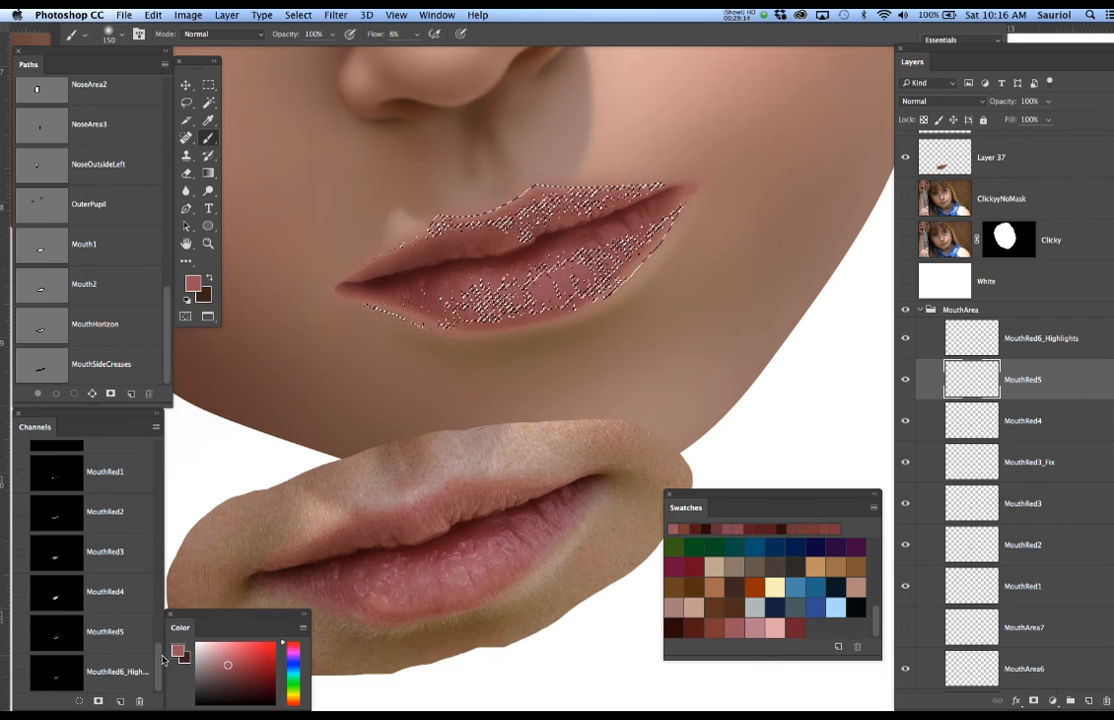
{"action": "key", "text": "super+h"}
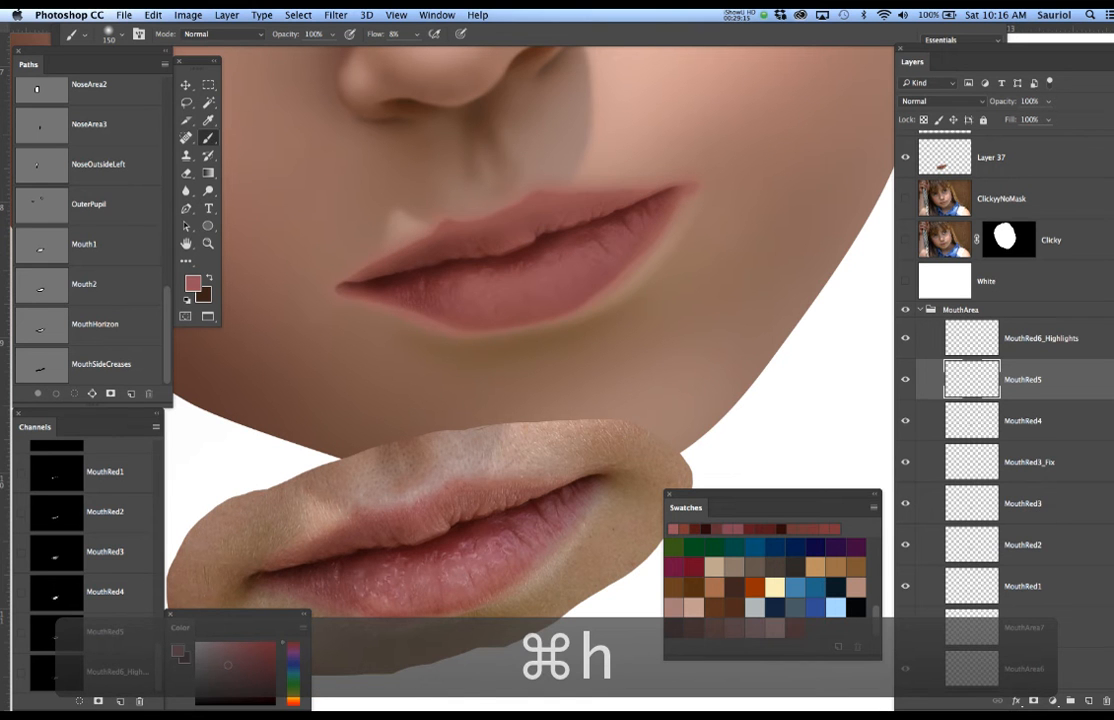
{"action": "left_click", "coordinate": [773, 625]}
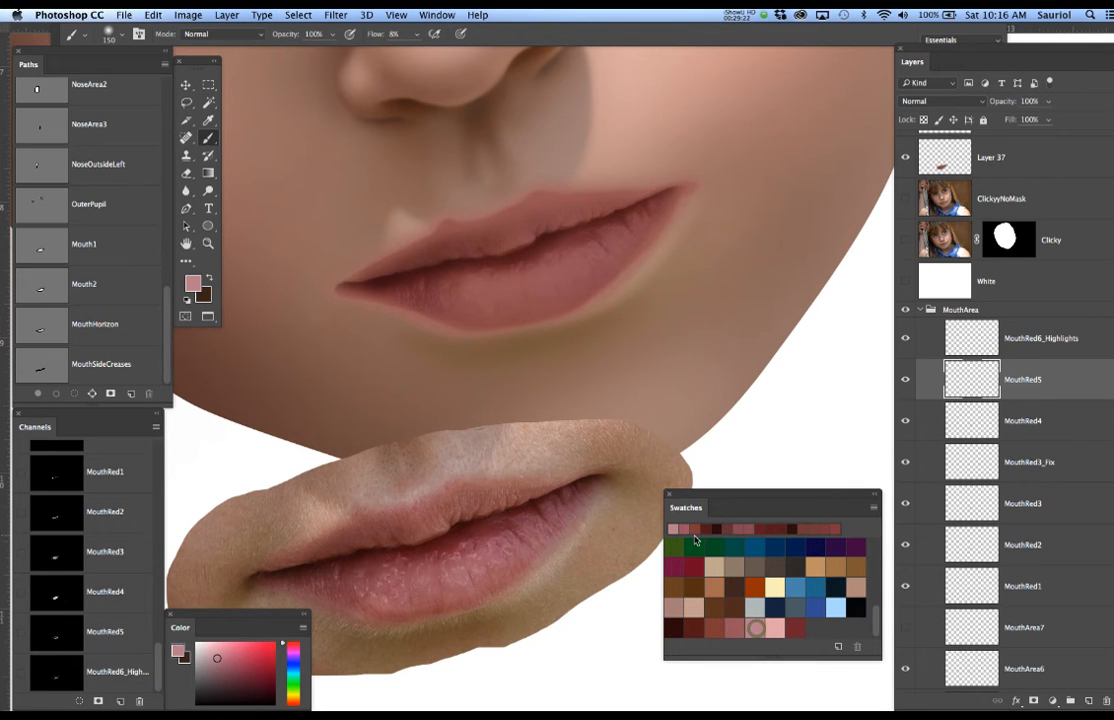
{"action": "key", "text": "super+h"}
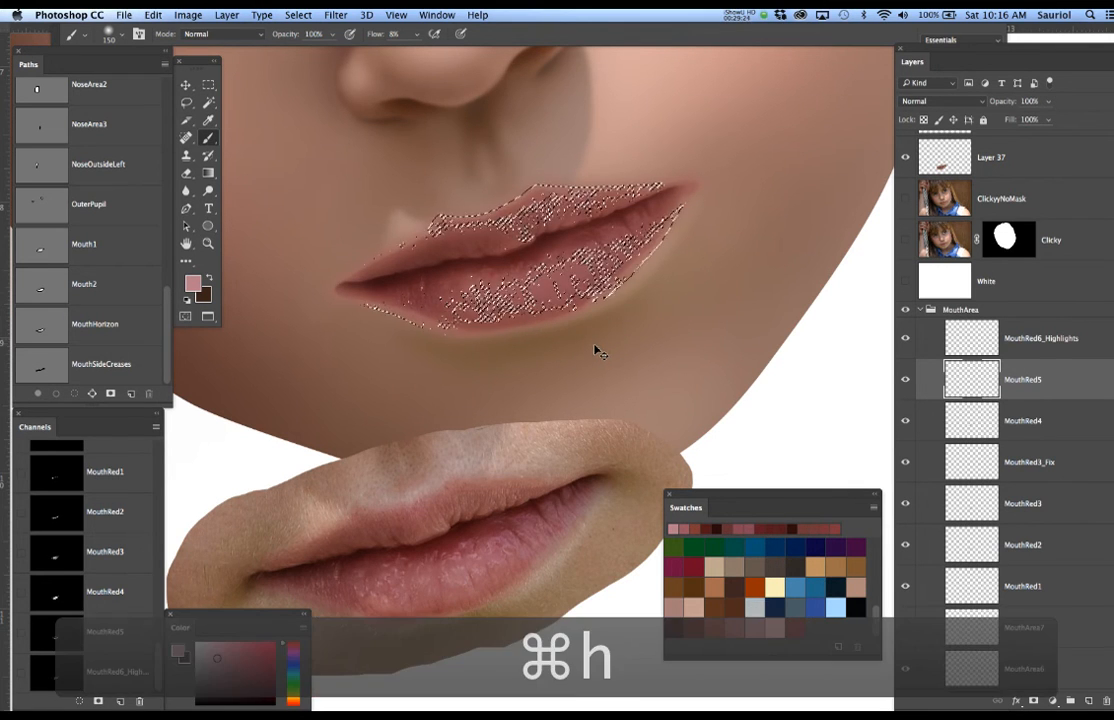
{"action": "key", "text": "super+h"}
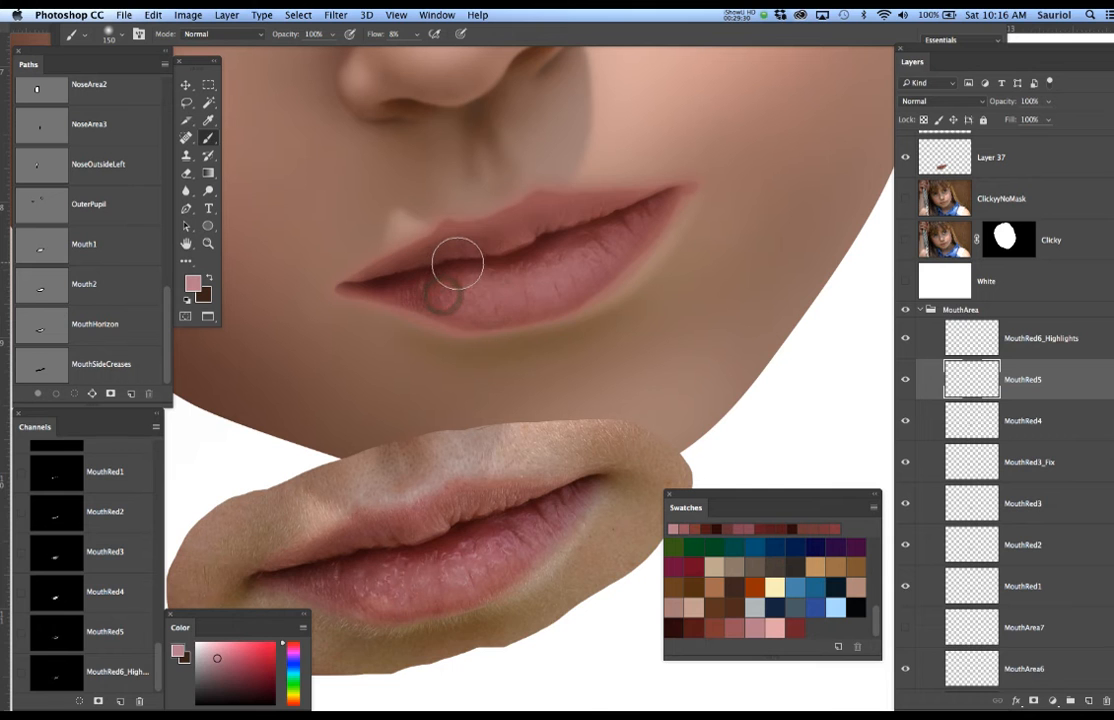
Reduce the brush to 90 px and paint the lighter pink over the lips on the MouthRed5 layer.
{"action": "key", "text": "bracketleft"}
{"action": "key", "text": "bracketleft"}
{"action": "key", "text": "bracketleft"}
{"action": "key", "text": "bracketleft"}
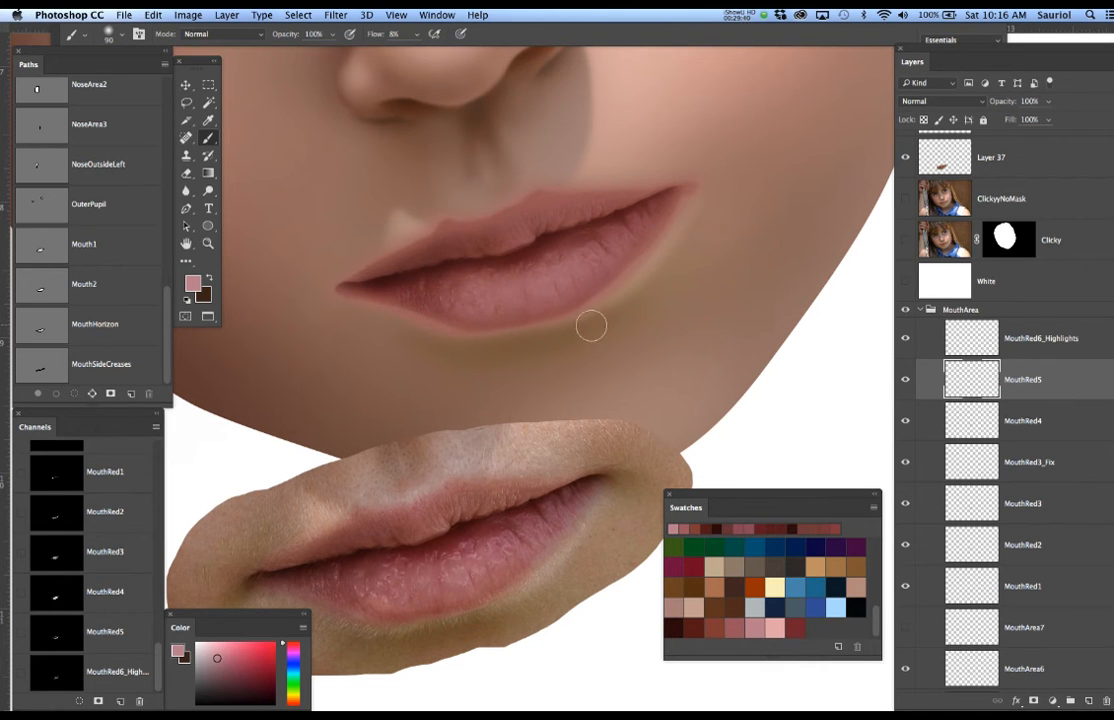
Make MouthRed6_Highlights the active layer, save the document, and load the MouthRed6 highlights channel as a hidden-outline selection.
{"action": "left_click", "coordinate": [1051, 345]}
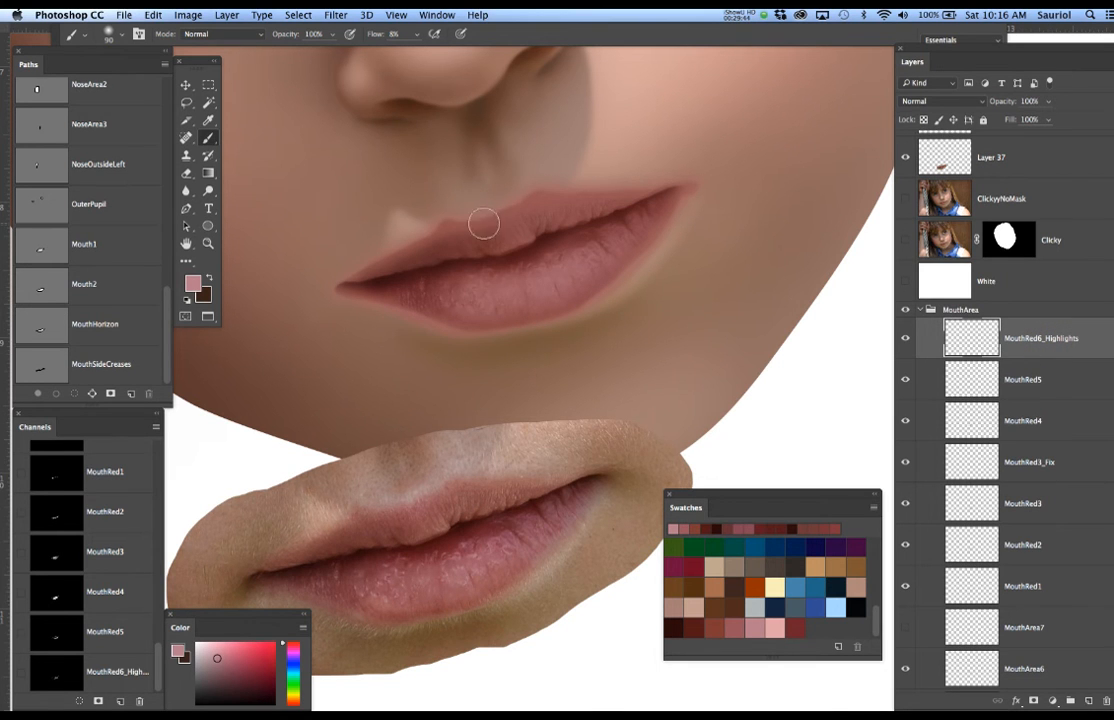
{"action": "key", "text": "super+s"}
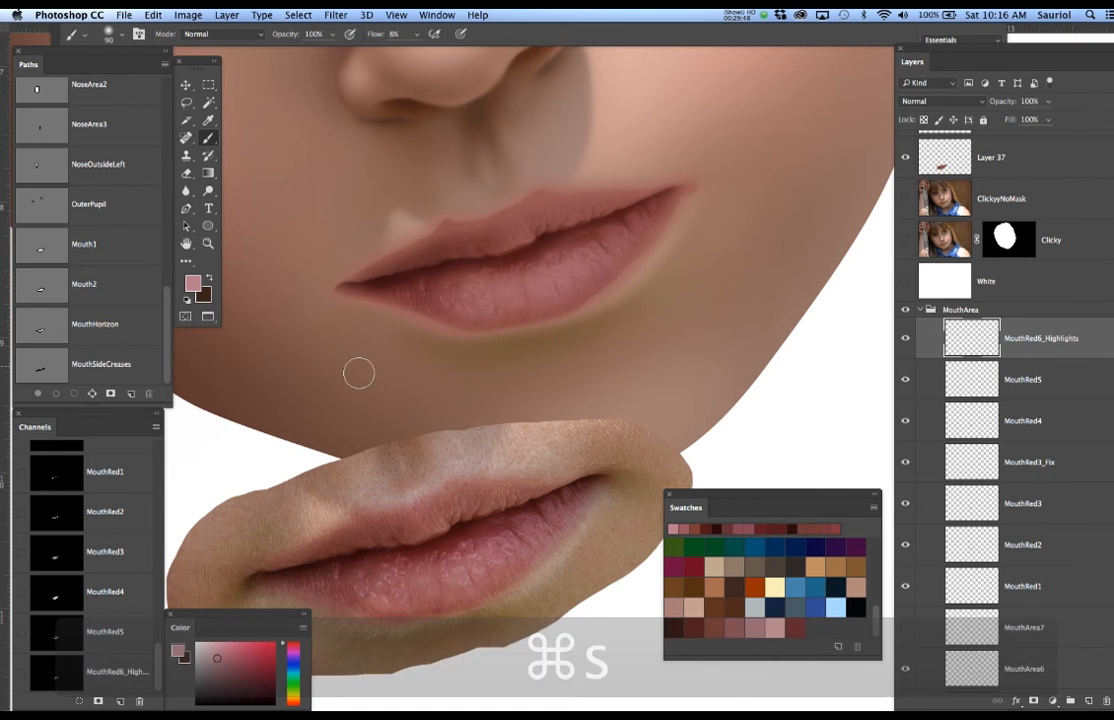
{"action": "left_click", "coordinate": [62, 680], "text": "super"}
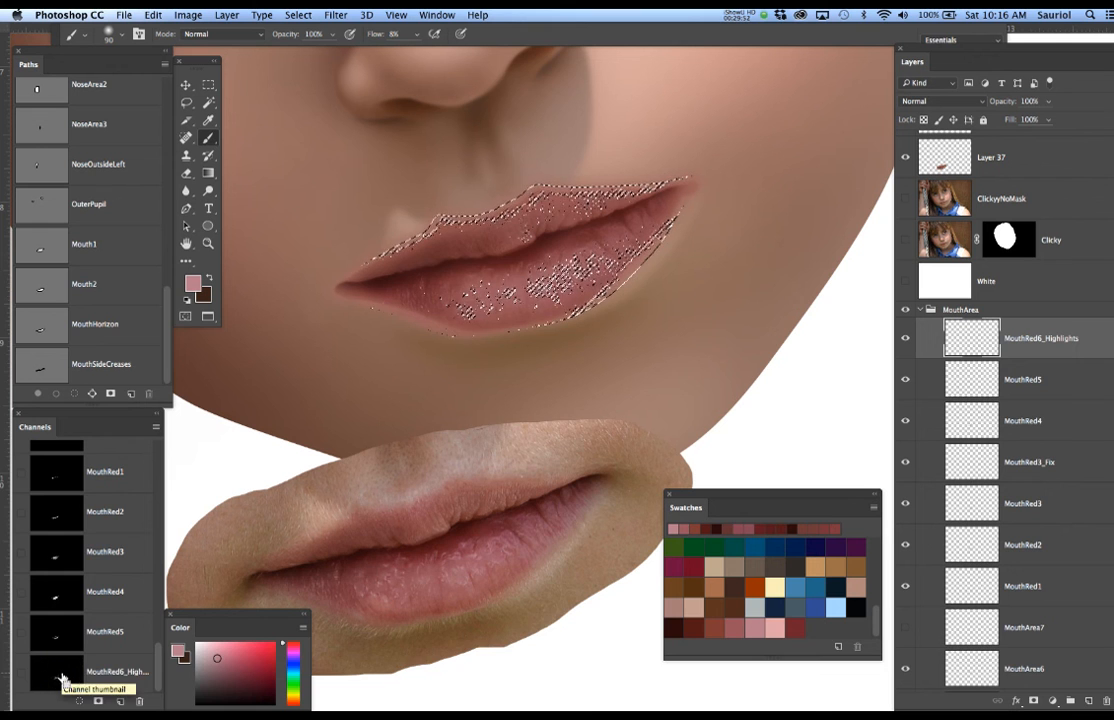
{"action": "key", "text": "super+h"}
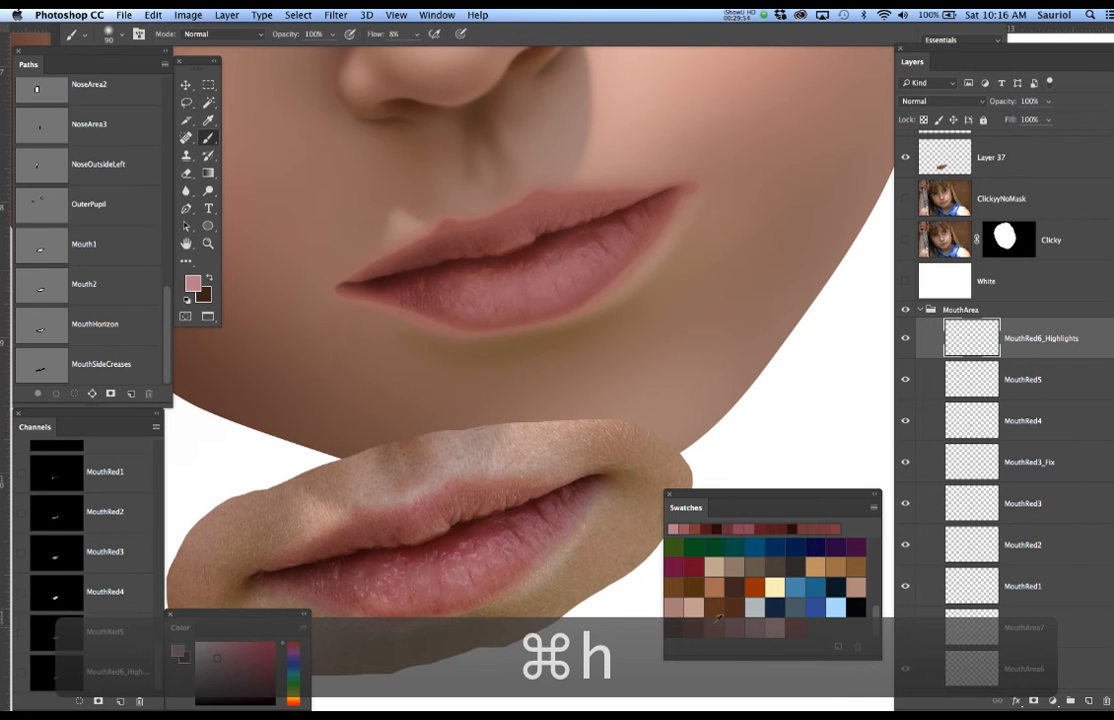
Paint highlights on the lower and upper lips on MouthRed6_Highlights with the pale pink swatch and the 90 px brush.
{"action": "left_click", "coordinate": [776, 627]}
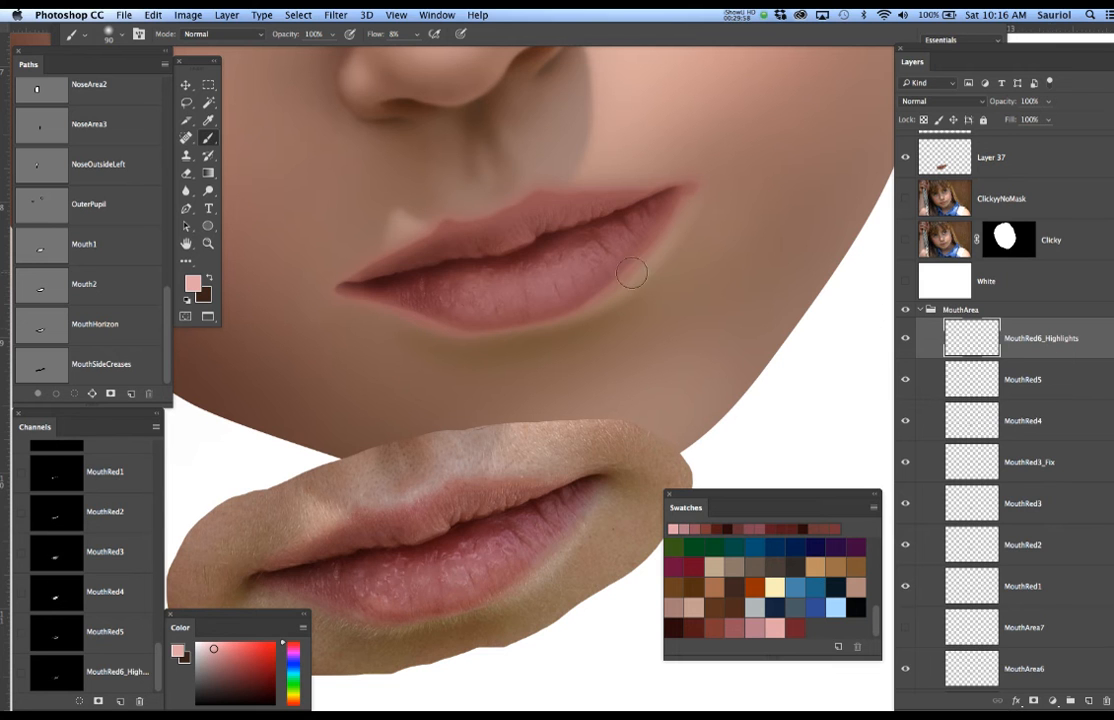
{"action": "left_click_drag", "start_coordinate": [456, 295], "coordinate": [455, 298]}
{"action": "mouse_move", "coordinate": [521, 233]}
{"action": "left_mouse_down"}
{"action": "mouse_move", "coordinate": [436, 237]}
{"action": "mouse_move", "coordinate": [474, 245]}
{"action": "left_mouse_up"}
Examine the painted lips in the context of the whole face and against the reference photo.
{"action": "left_click", "coordinate": [561, 267], "text": "alt"}
{"action": "left_click", "coordinate": [574, 260], "text": "alt"}
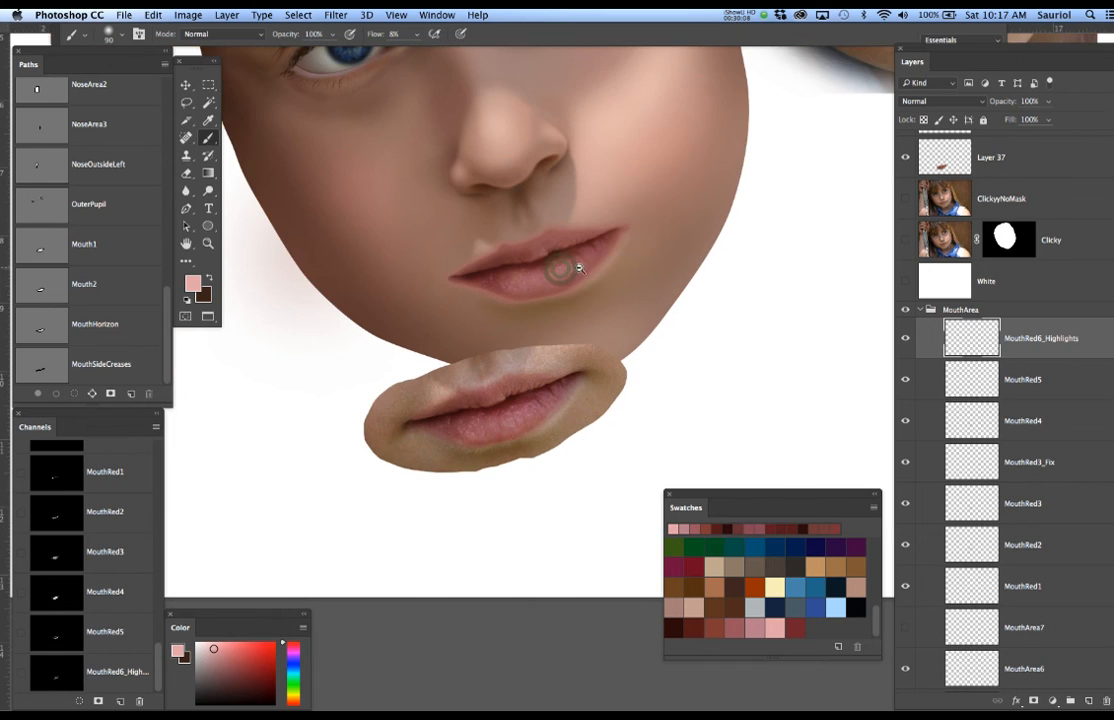
{"action": "left_click", "coordinate": [606, 272], "text": "alt"}
{"action": "scroll", "coordinate": [614, 290], "scroll_direction": "up", "scroll_amount": 4}
{"action": "scroll", "coordinate": [614, 290], "scroll_direction": "right", "scroll_amount": 2}
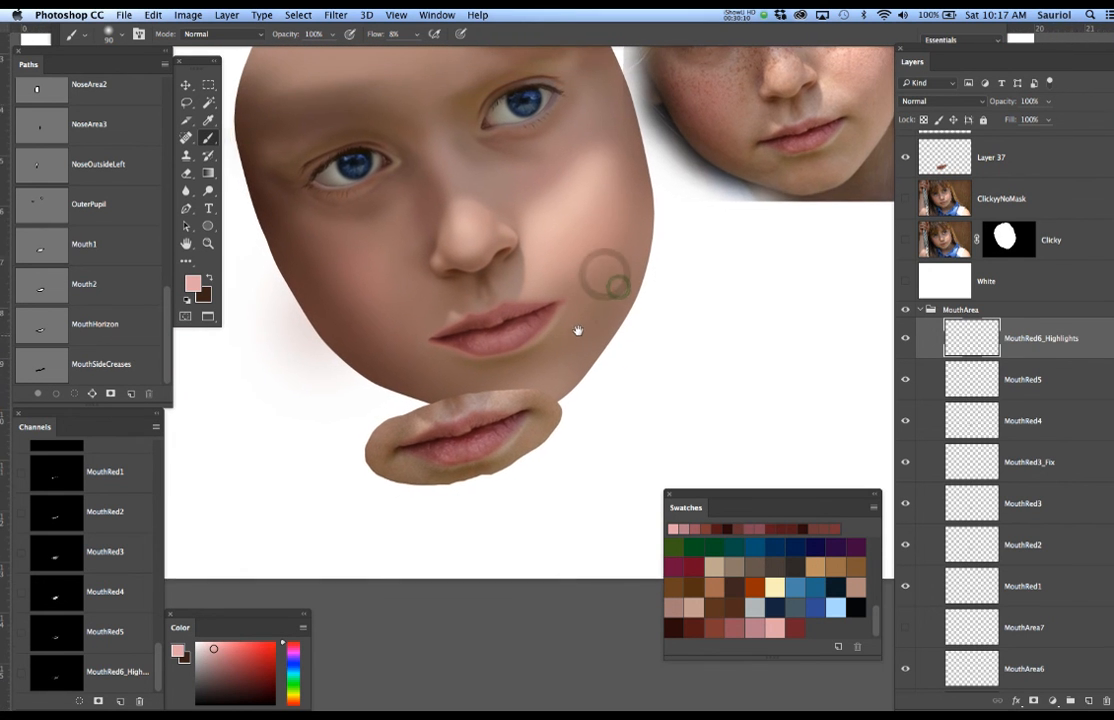
{"action": "key", "text": "bracketleft"}
{"action": "key", "text": "bracketleft"}
{"action": "key", "text": "bracketleft"}
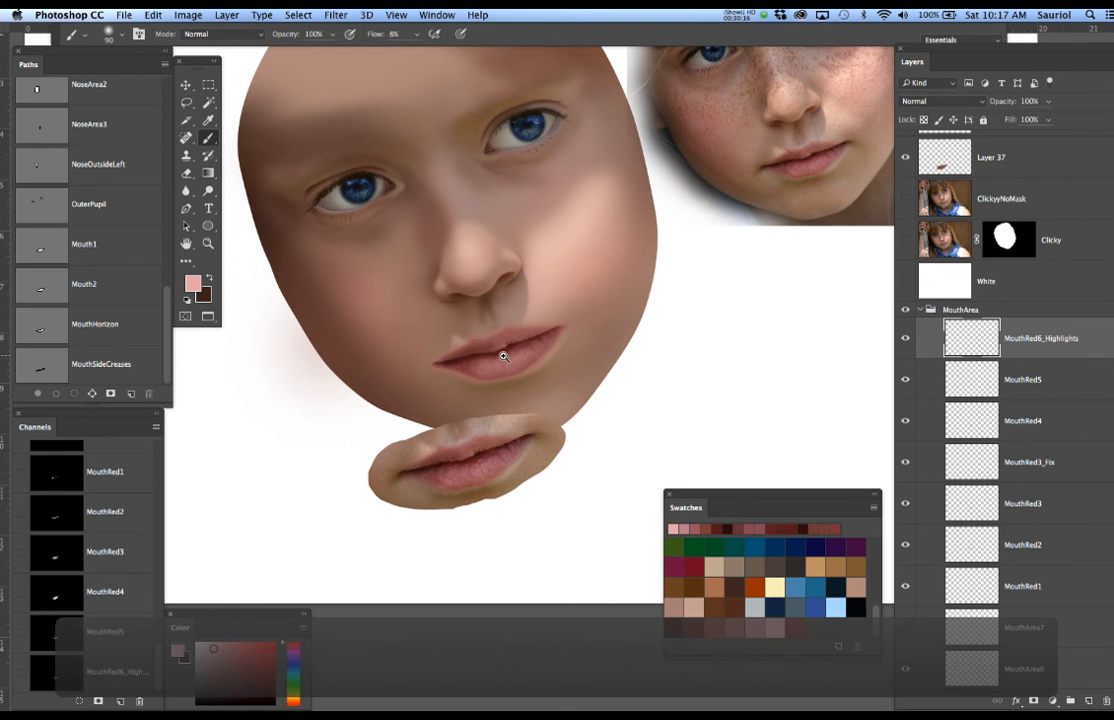
{"action": "left_click", "coordinate": [510, 356]}
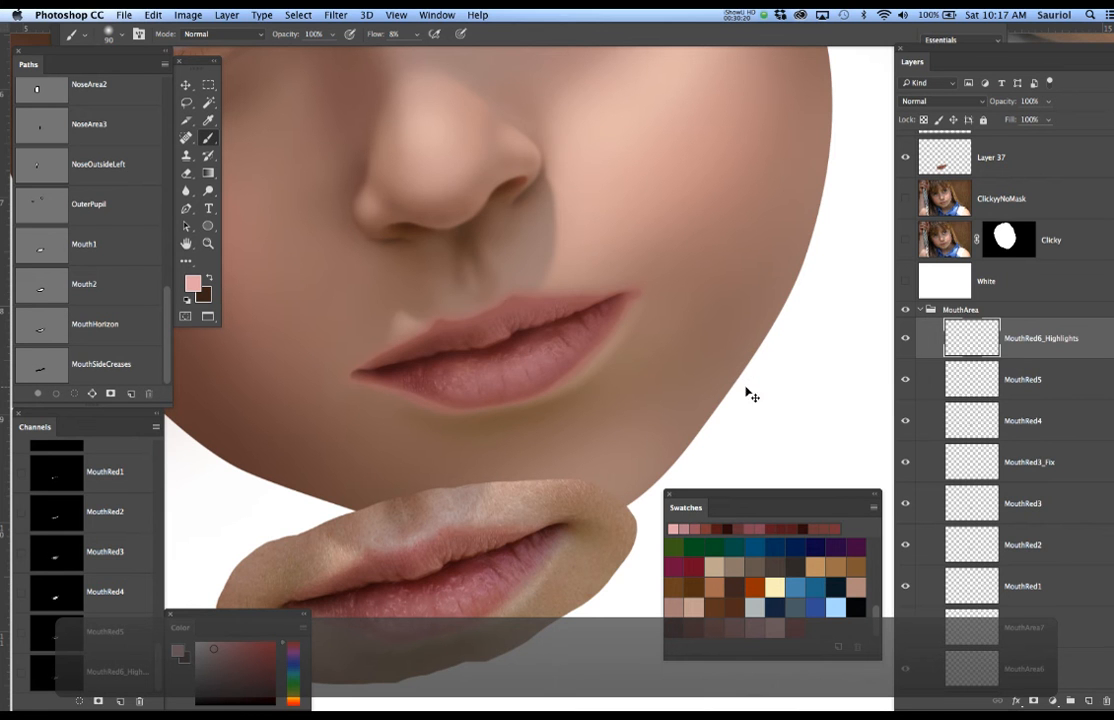
Clear the selection, target the MouthArea2 layer mask, and set the foreground color to black (000000).
{"action": "key", "text": "super+d"}
{"action": "scroll", "coordinate": [1075, 540], "scroll_direction": "down", "scroll_amount": 6}
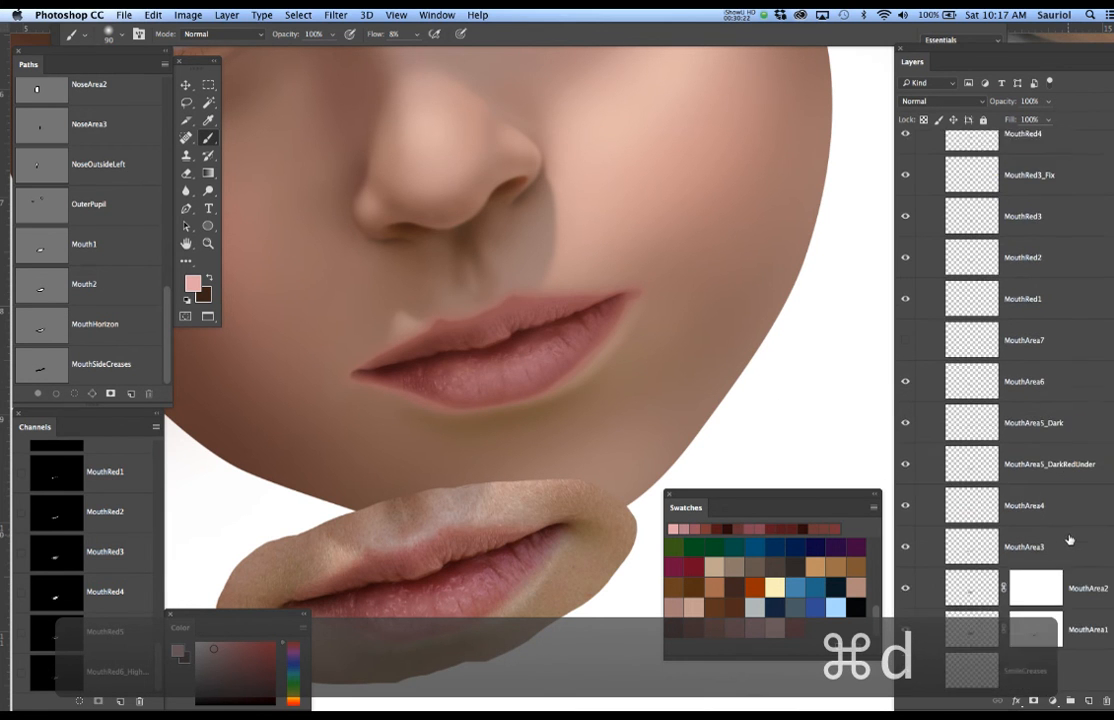
{"action": "scroll", "coordinate": [1069, 540], "scroll_direction": "down", "scroll_amount": 1}
{"action": "left_click", "coordinate": [1036, 560]}
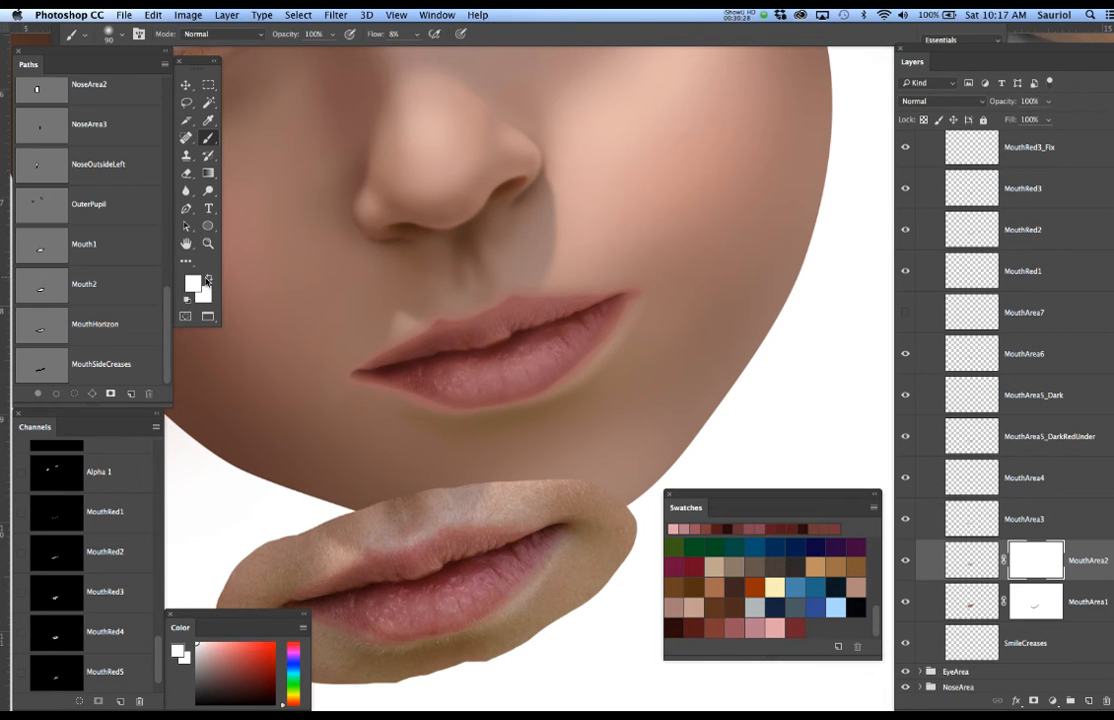
{"action": "left_click", "coordinate": [193, 284]}
{"action": "left_click_drag", "start_coordinate": [352, 314], "coordinate": [476, 419]}
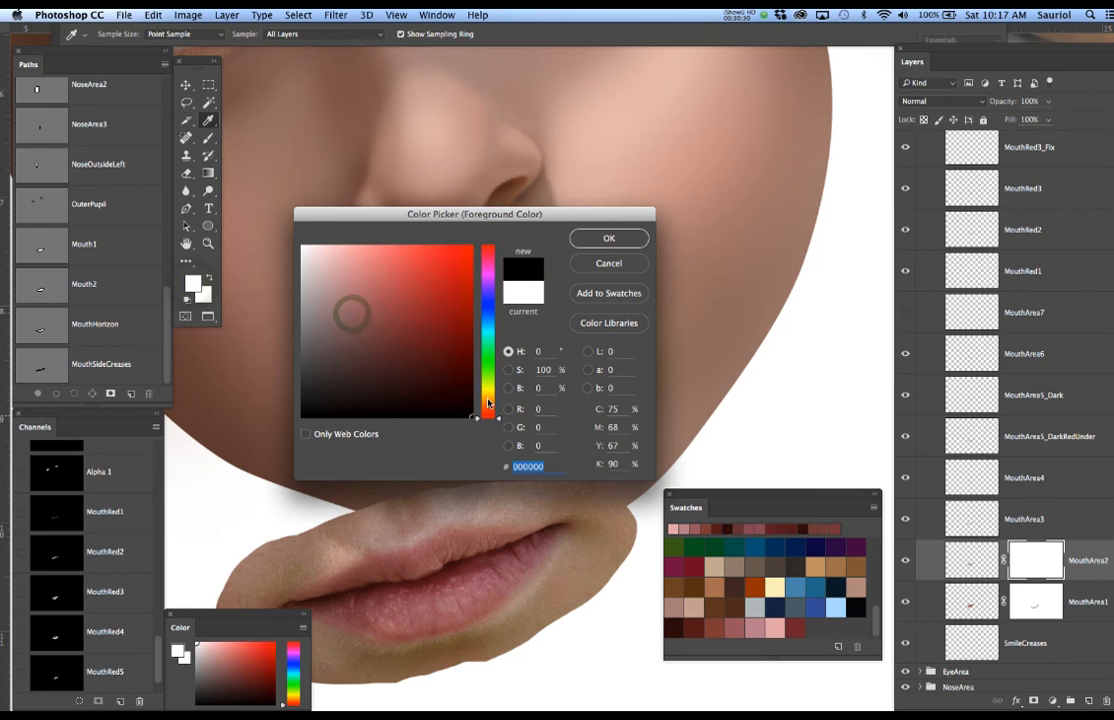
{"action": "left_click", "coordinate": [597, 234]}
Reduce the brush to 60 px and paint black on the MouthArea2 mask along the edges of the upper and lower lips.
{"action": "key", "text": "bracketleft"}
{"action": "key", "text": "bracketleft"}
{"action": "key", "text": "bracketleft"}
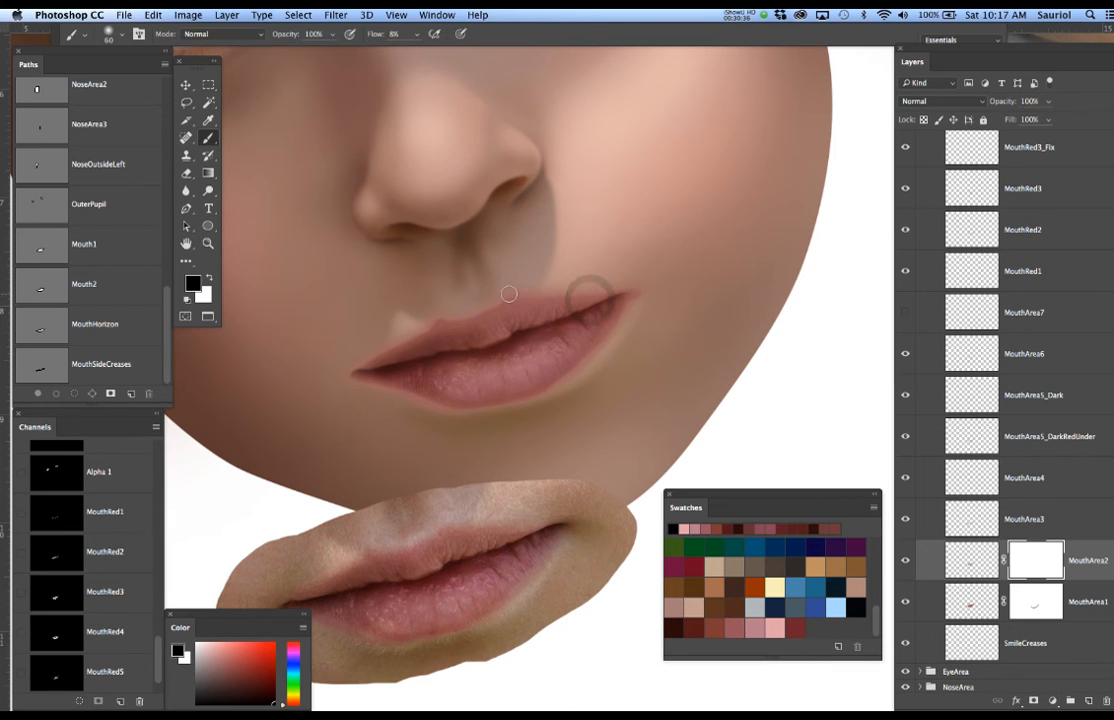
{"action": "key", "text": "bracketright"}
{"action": "key", "text": "bracketright"}
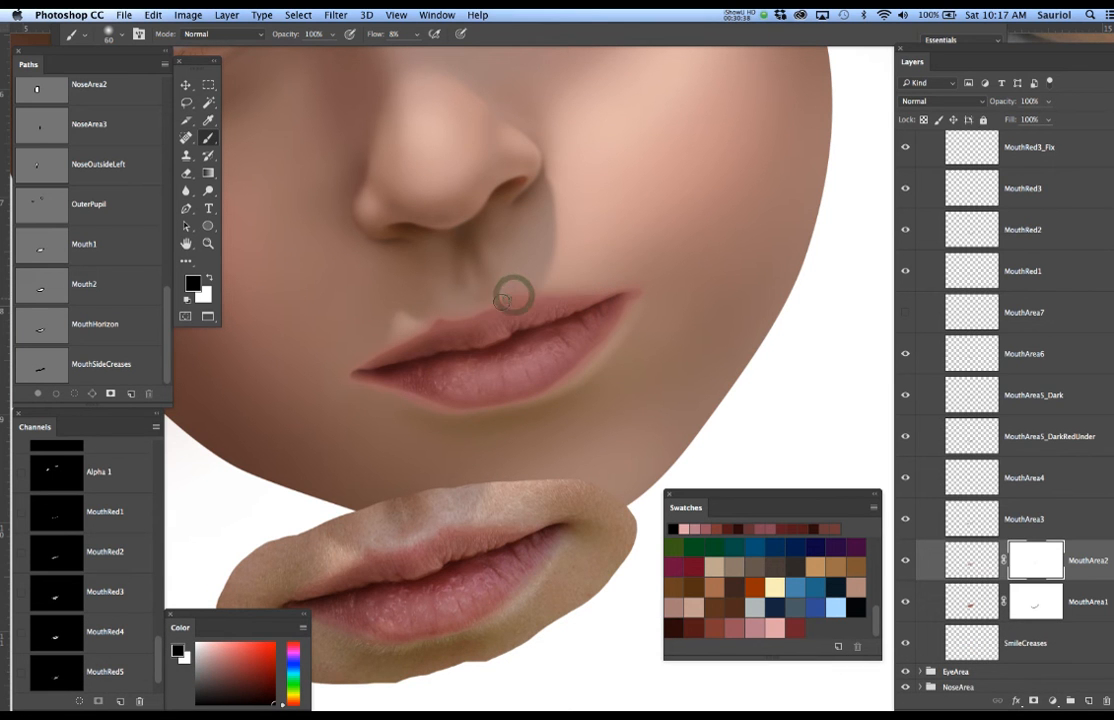
{"action": "key", "text": "bracketleft"}
{"action": "key", "text": "bracketleft"}
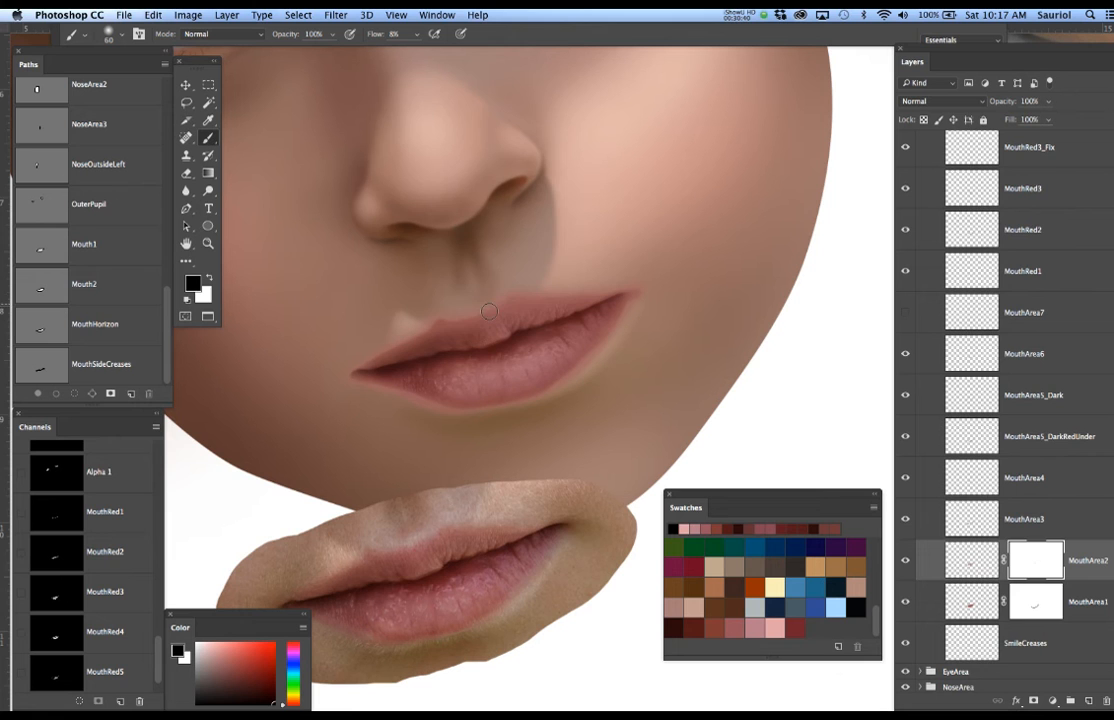
{"action": "left_click_drag", "start_coordinate": [449, 319], "coordinate": [436, 318]}
{"action": "mouse_move", "coordinate": [426, 347]}
{"action": "left_mouse_down"}
{"action": "mouse_move", "coordinate": [449, 324]}
{"action": "mouse_move", "coordinate": [406, 331]}
{"action": "mouse_move", "coordinate": [442, 306]}
{"action": "left_mouse_up"}
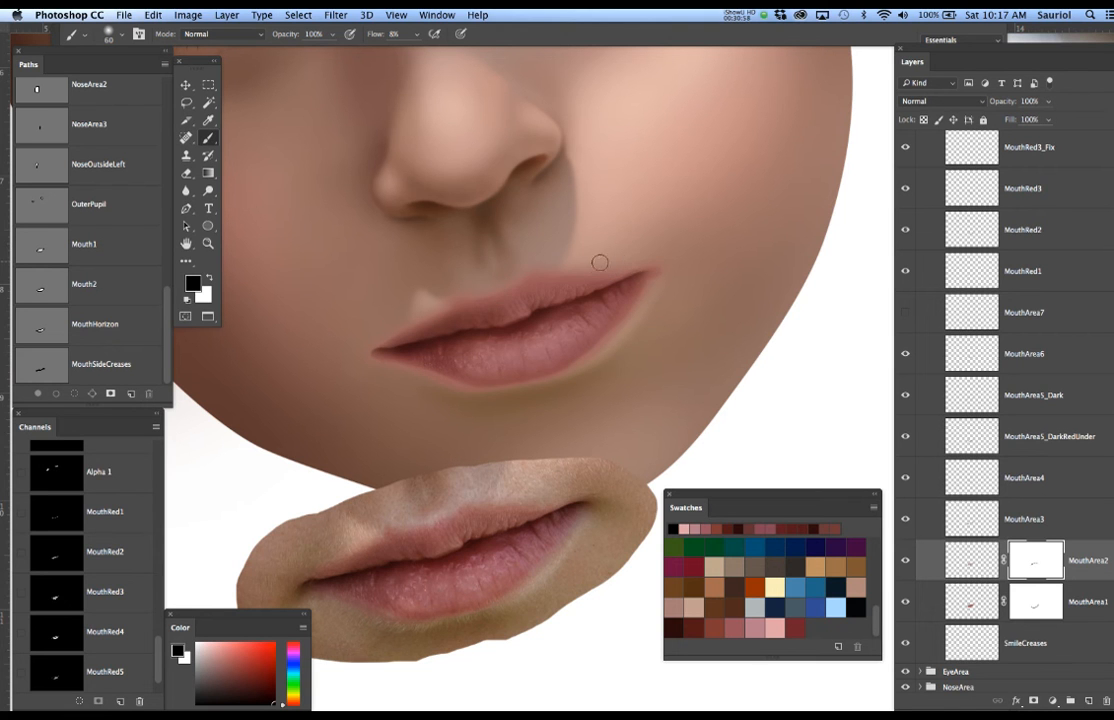
{"action": "mouse_move", "coordinate": [590, 266]}
{"action": "left_mouse_down"}
{"action": "mouse_move", "coordinate": [621, 272]}
{"action": "mouse_move", "coordinate": [526, 270]}
{"action": "left_mouse_up"}
{"action": "left_click", "coordinate": [536, 265]}
{"action": "mouse_move", "coordinate": [439, 377]}
{"action": "left_mouse_down"}
{"action": "mouse_move", "coordinate": [396, 367]}
{"action": "mouse_move", "coordinate": [425, 374]}
{"action": "left_mouse_up"}
Toggle the visibility of MouthArea1, MouthArea2 and MouthArea3 to examine how each affects the skin around the lips.
{"action": "left_click", "coordinate": [906, 562]}
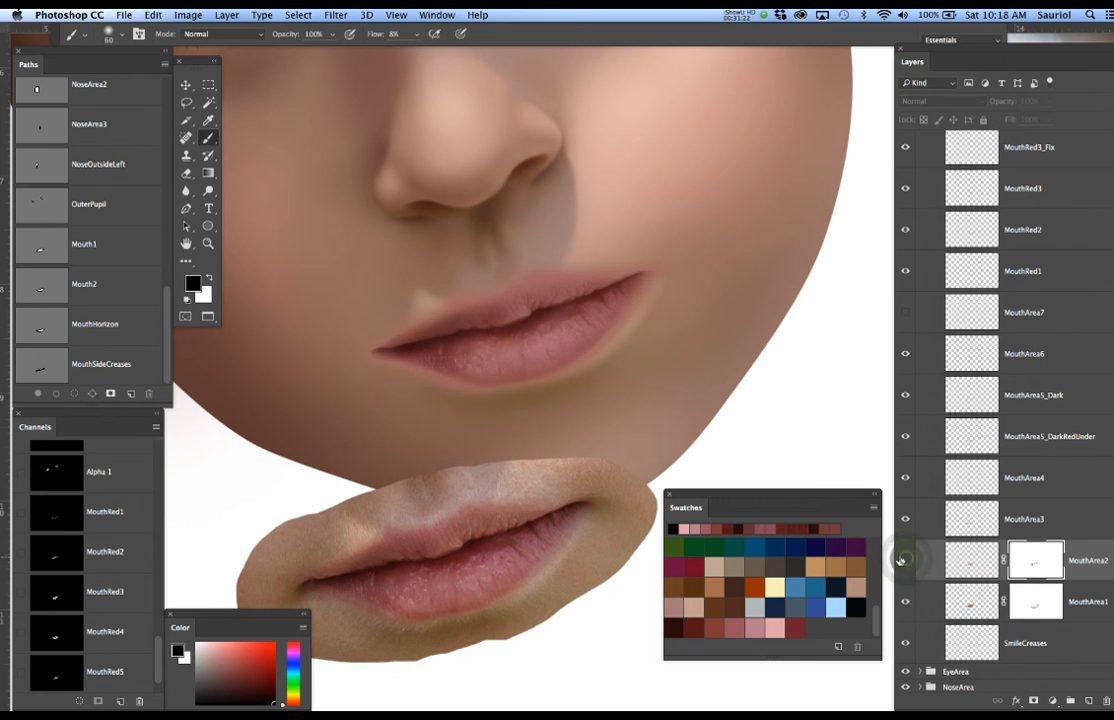
{"action": "left_click", "coordinate": [906, 561]}
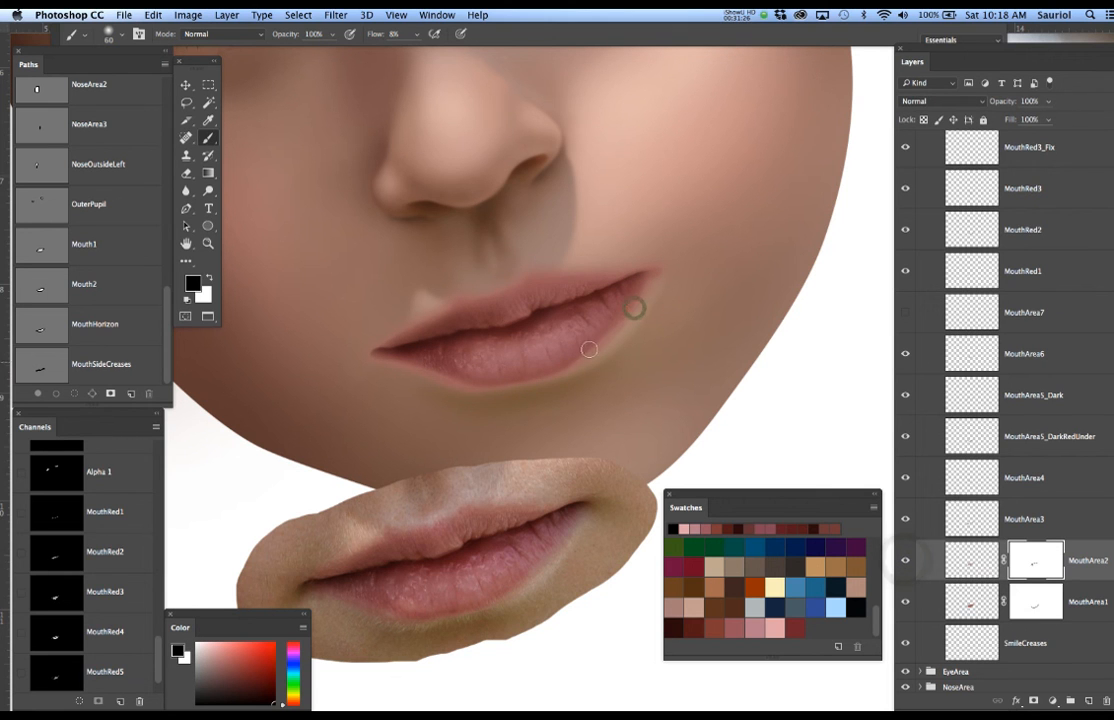
{"action": "left_click", "coordinate": [906, 603]}
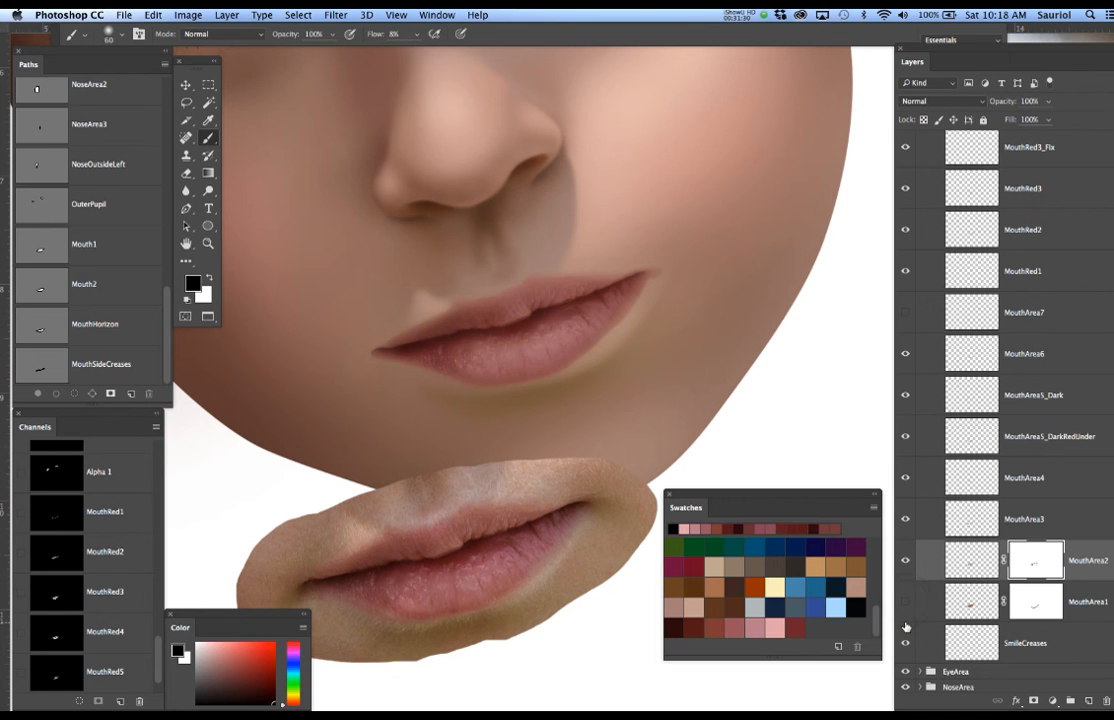
{"action": "left_click", "coordinate": [906, 564]}
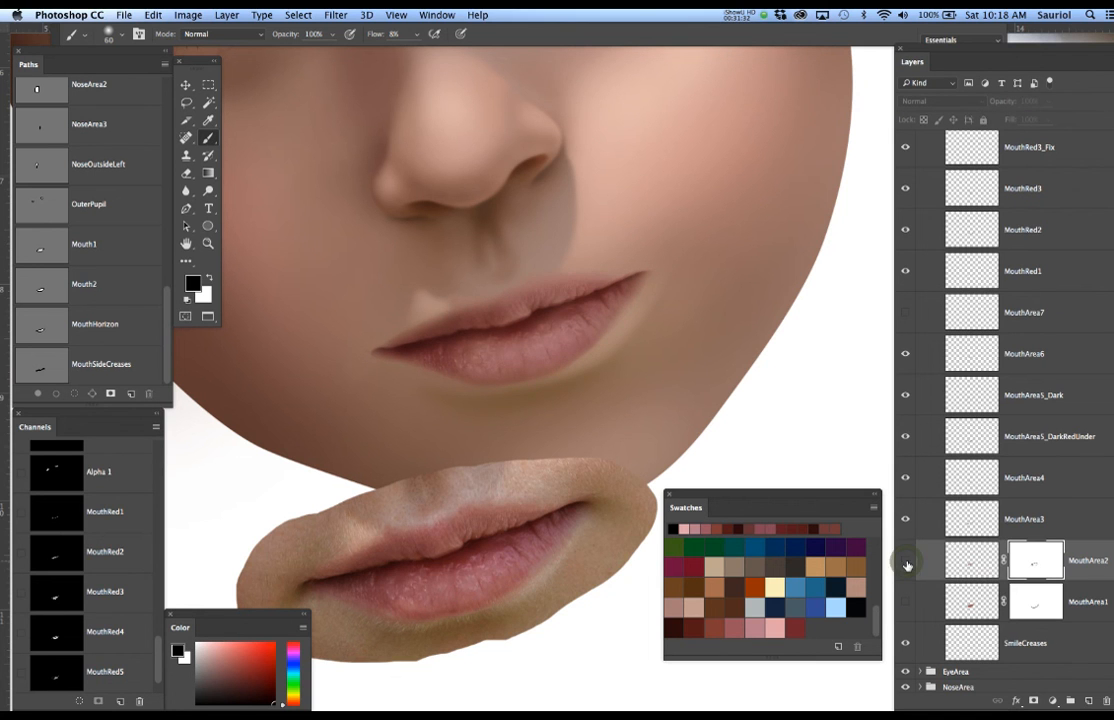
{"action": "left_click", "coordinate": [906, 520]}
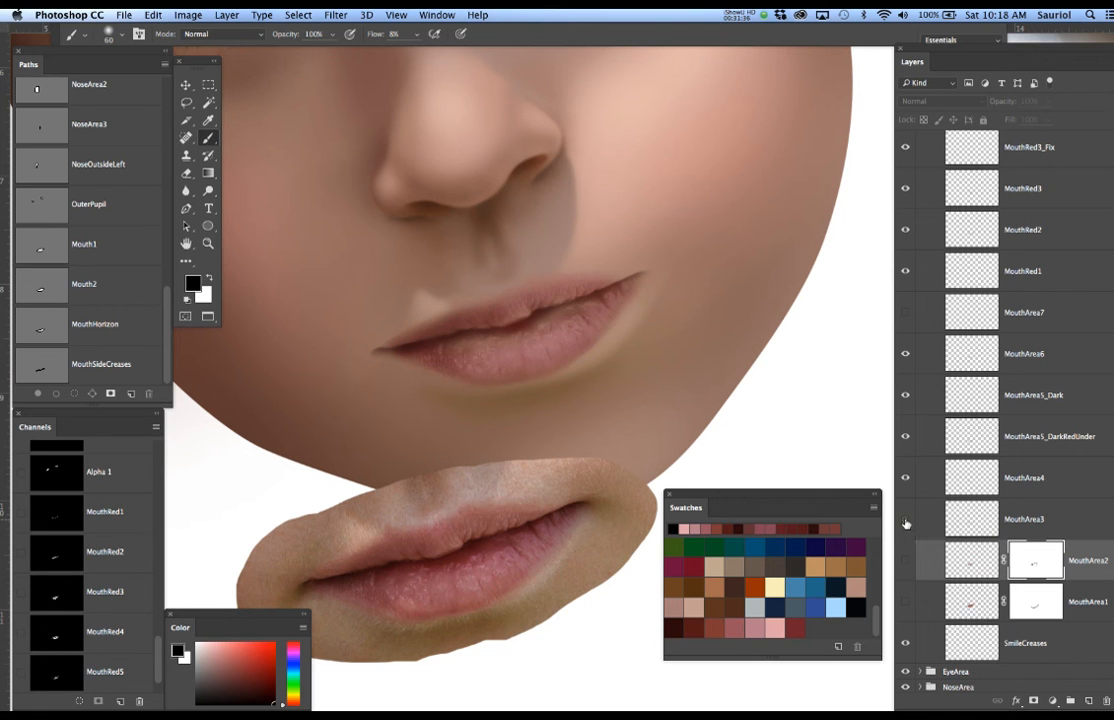
{"action": "left_click", "coordinate": [906, 561]}
{"action": "left_click", "coordinate": [906, 519]}
{"action": "left_click", "coordinate": [907, 521]}
{"action": "left_click", "coordinate": [907, 560]}
Pick the MouthRed5 and MouthRed3 layers from the lower lip's edge and hide each to examine its contribution.
{"action": "key", "text": "v"}
{"action": "key", "text": "super+d"}
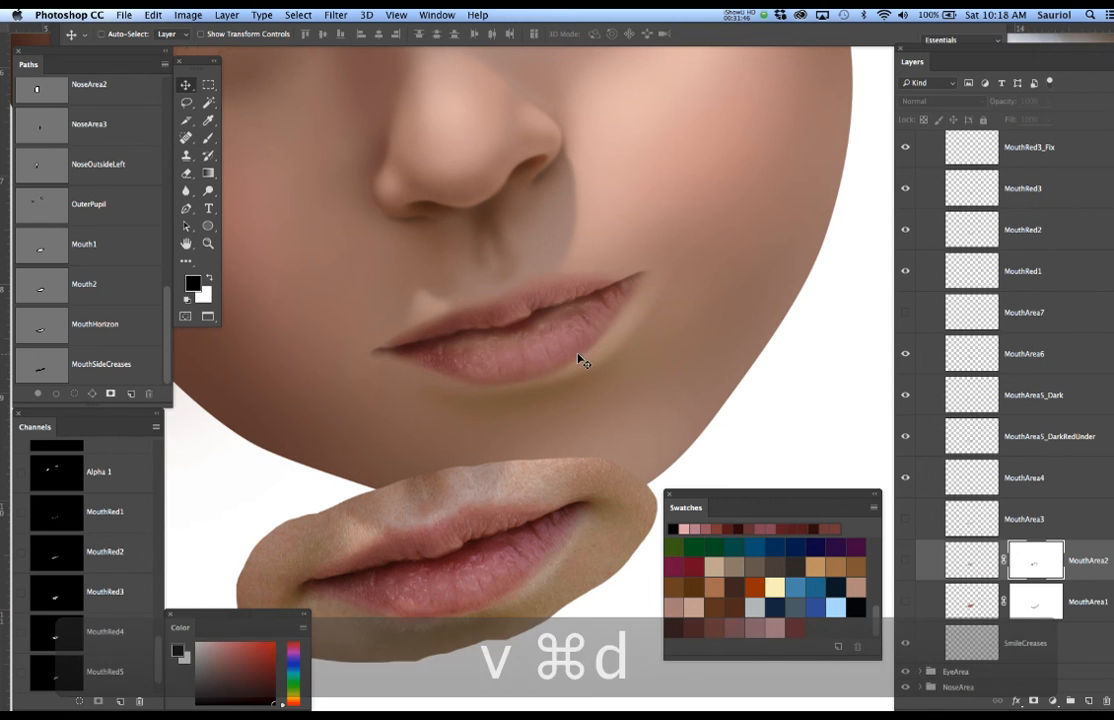
{"action": "right_click", "coordinate": [579, 357]}
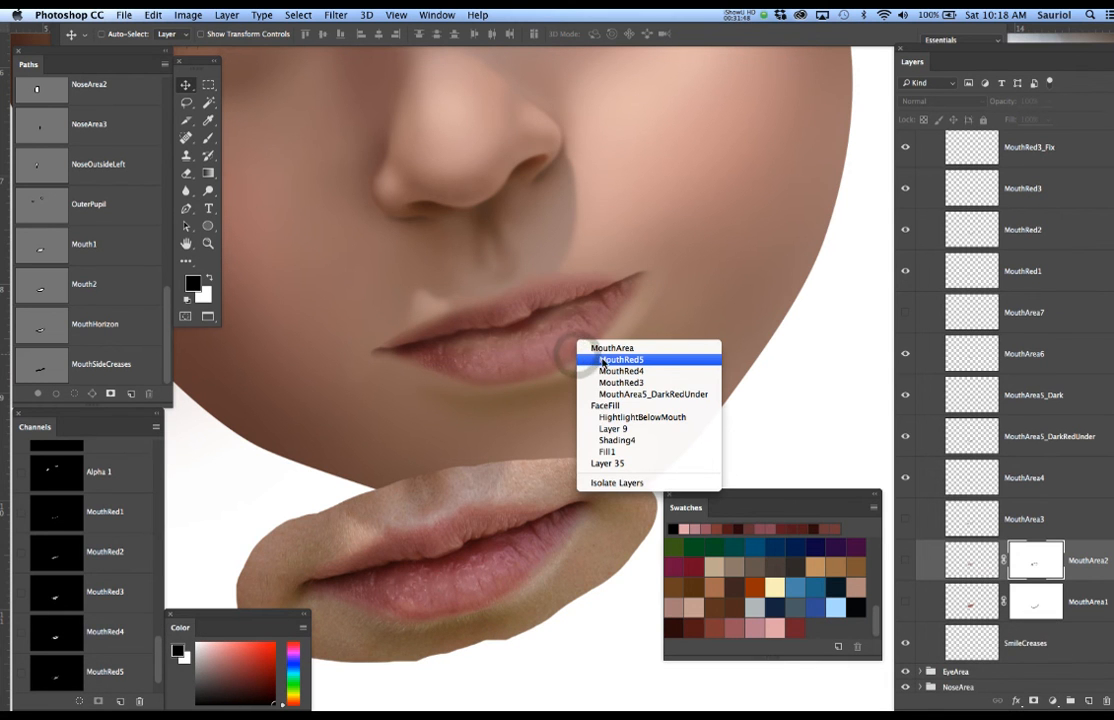
{"action": "left_click", "coordinate": [602, 360]}
{"action": "scroll", "coordinate": [990, 248], "scroll_direction": "up", "scroll_amount": 2}
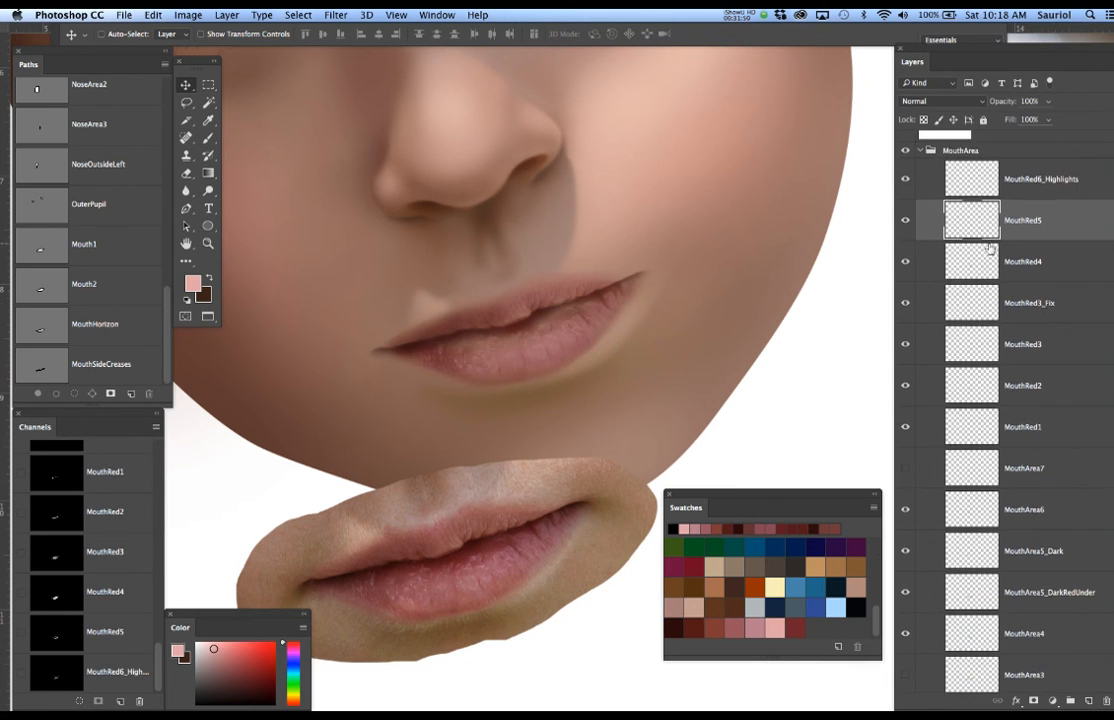
{"action": "left_click", "coordinate": [906, 220]}
{"action": "left_click", "coordinate": [906, 220]}
{"action": "left_click", "coordinate": [906, 221]}
{"action": "left_click", "coordinate": [906, 221]}
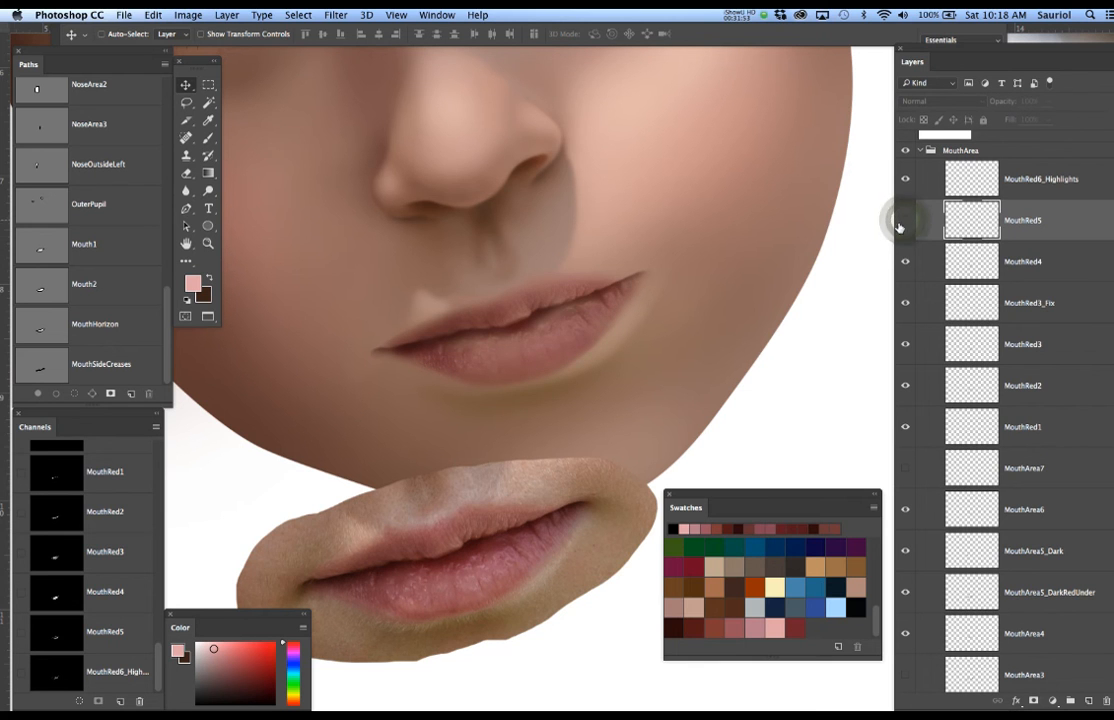
{"action": "right_click", "coordinate": [583, 352]}
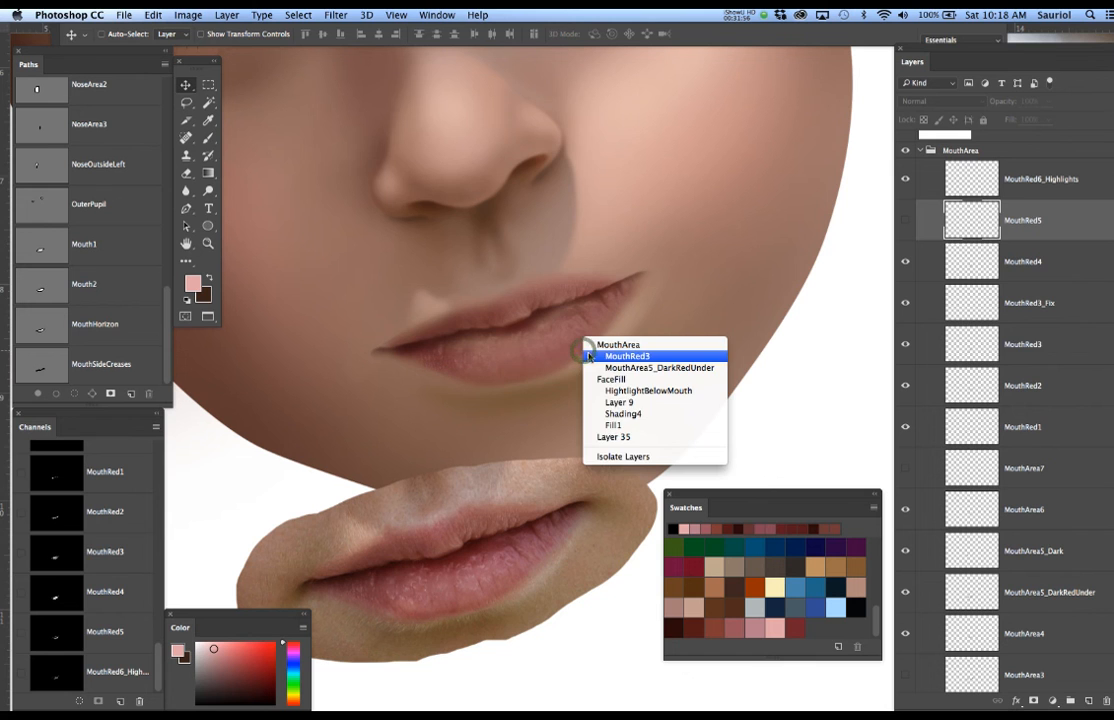
{"action": "left_click", "coordinate": [588, 356]}
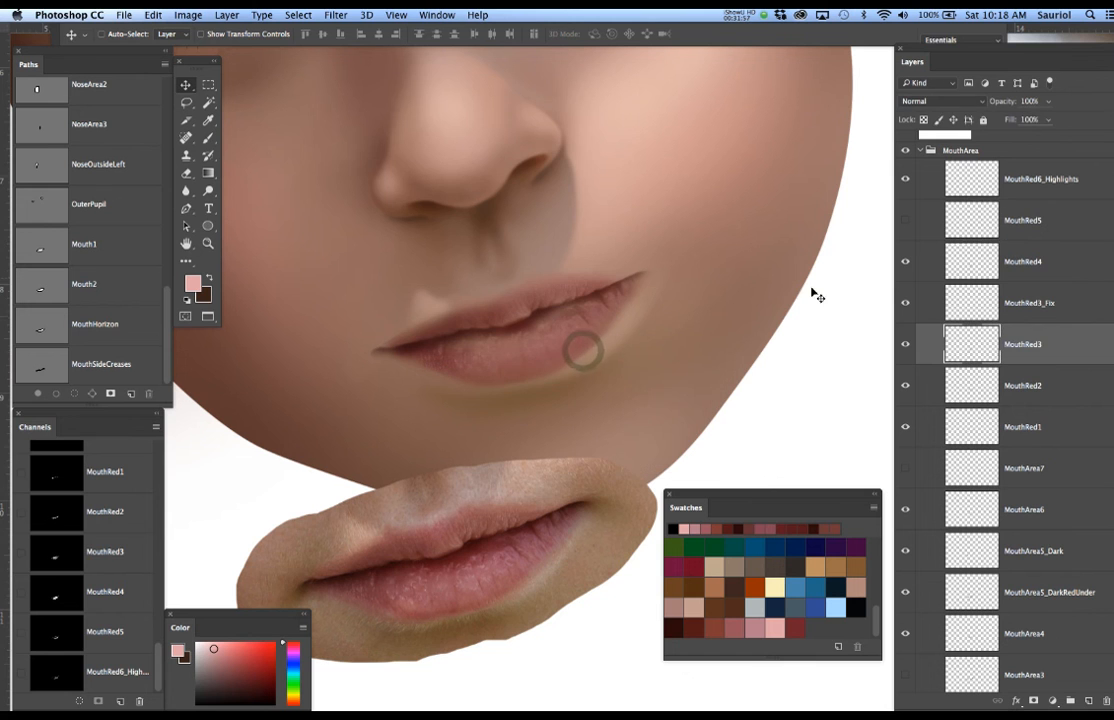
{"action": "left_click", "coordinate": [907, 344]}
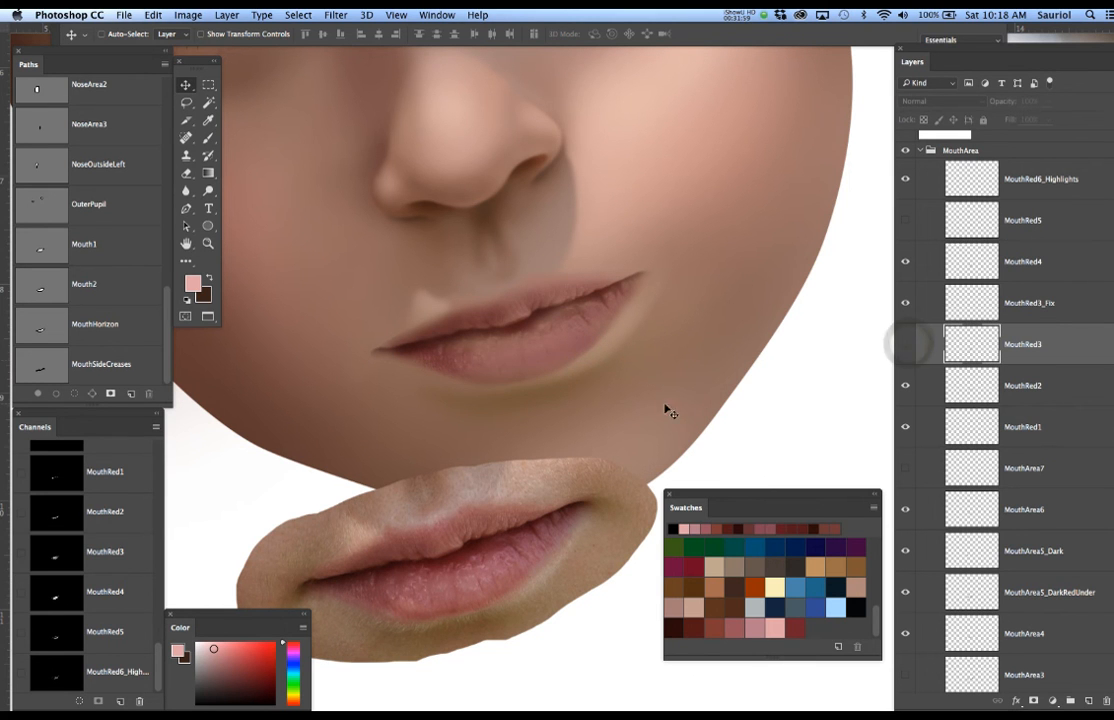
Select MouthArea5_DarkRedUnder from the lower lip's edge, add a layer mask, and paint black on it there with the 60 px brush.
{"action": "right_click", "coordinate": [588, 358]}
{"action": "left_click", "coordinate": [600, 355]}
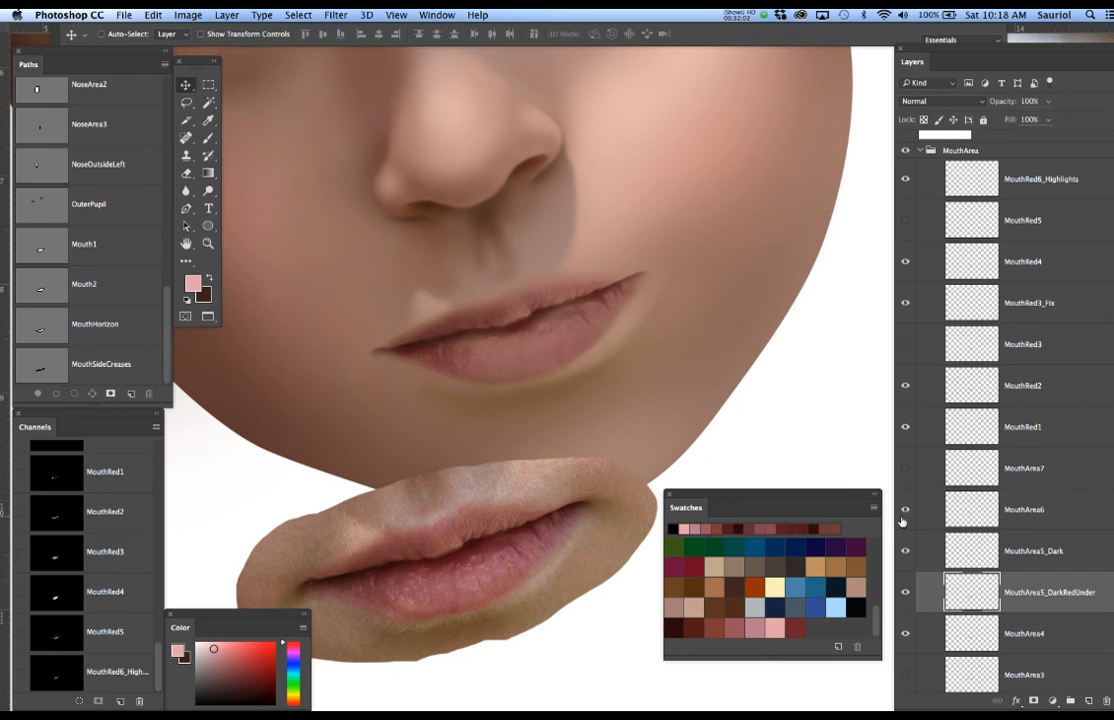
{"action": "left_click", "coordinate": [907, 593]}
{"action": "left_click", "coordinate": [907, 593]}
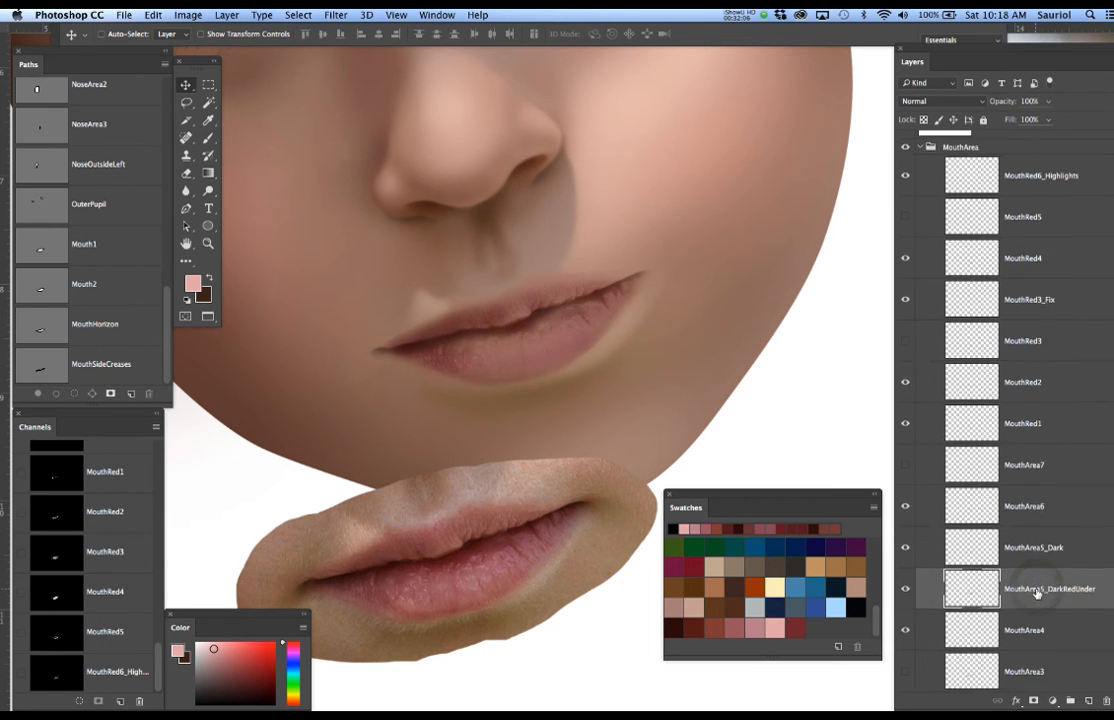
{"action": "scroll", "coordinate": [1037, 597], "scroll_direction": "down", "scroll_amount": 1}
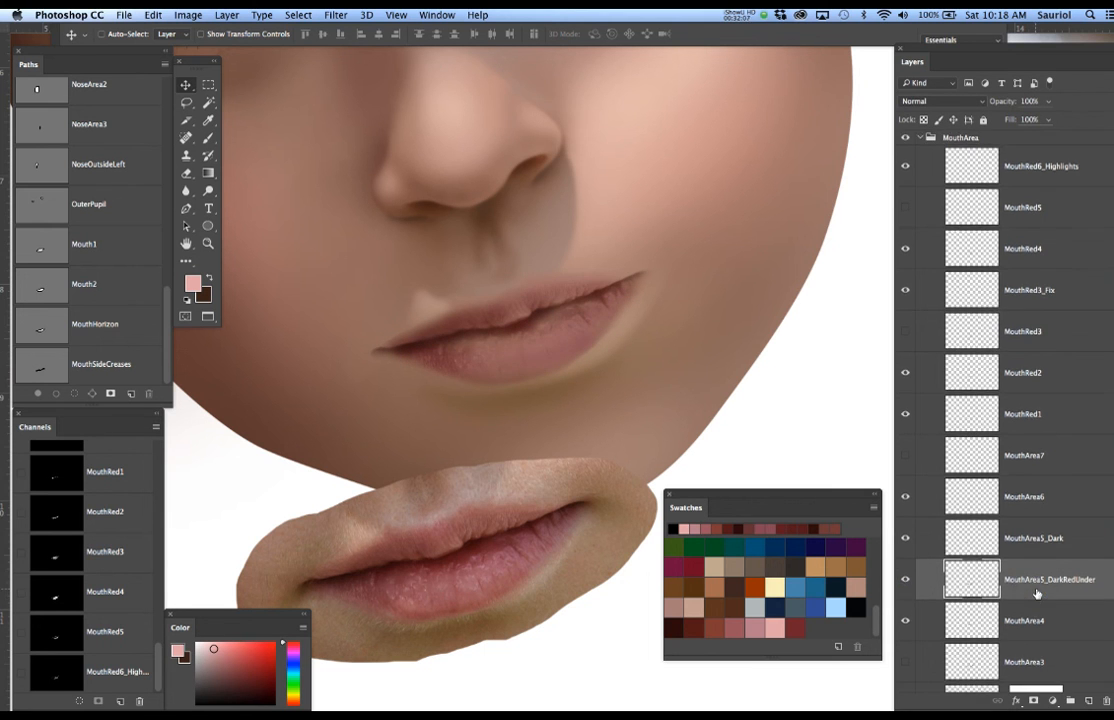
{"action": "left_click", "coordinate": [1032, 701]}
{"action": "key", "text": "d"}
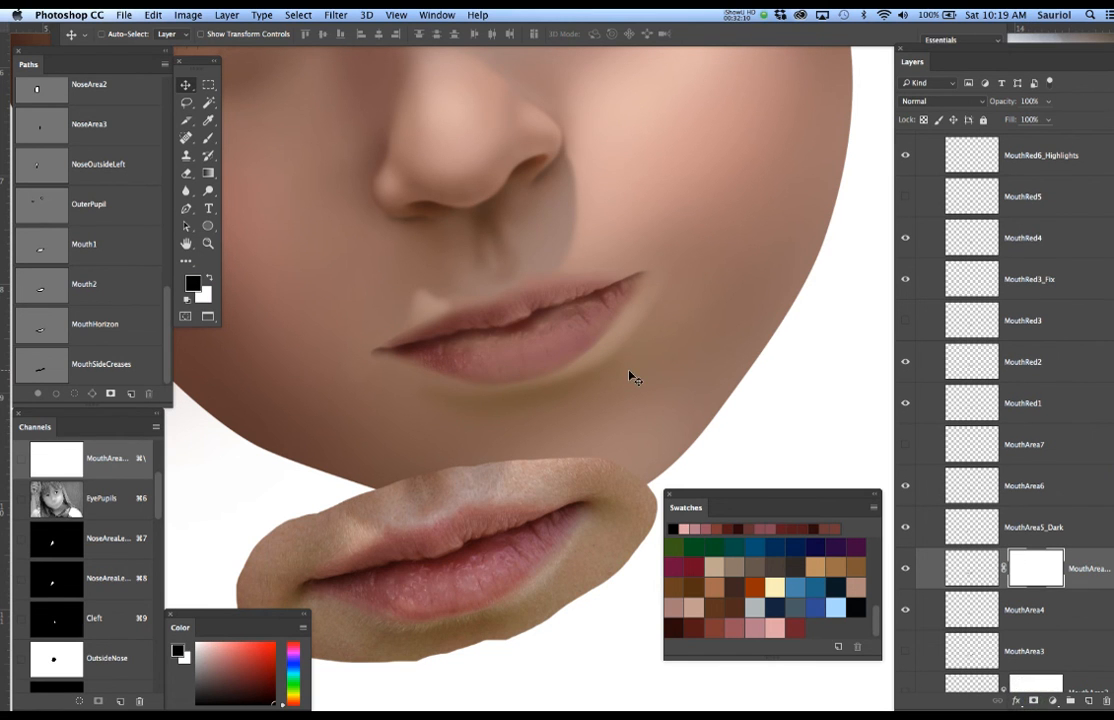
{"action": "key", "text": "b"}
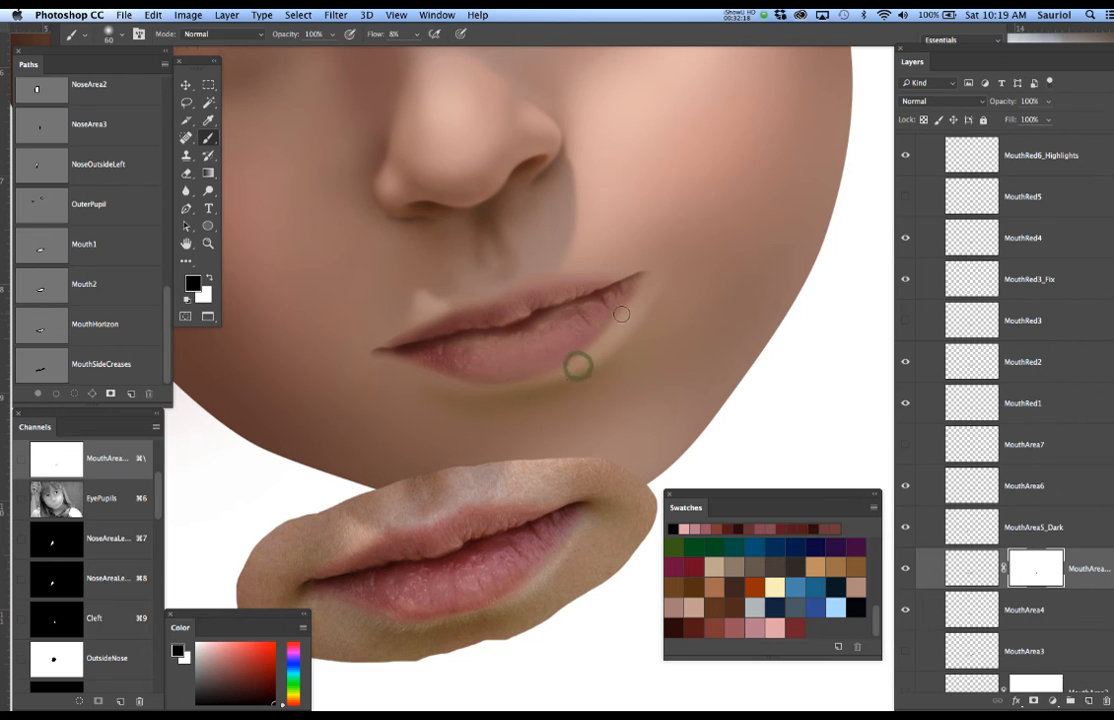
Make the hidden MouthArea1, MouthArea2, MouthArea3, MouthArea7, MouthRed3 and MouthRed5 layers visible again.
{"action": "scroll", "coordinate": [960, 607], "scroll_direction": "down", "scroll_amount": 3}
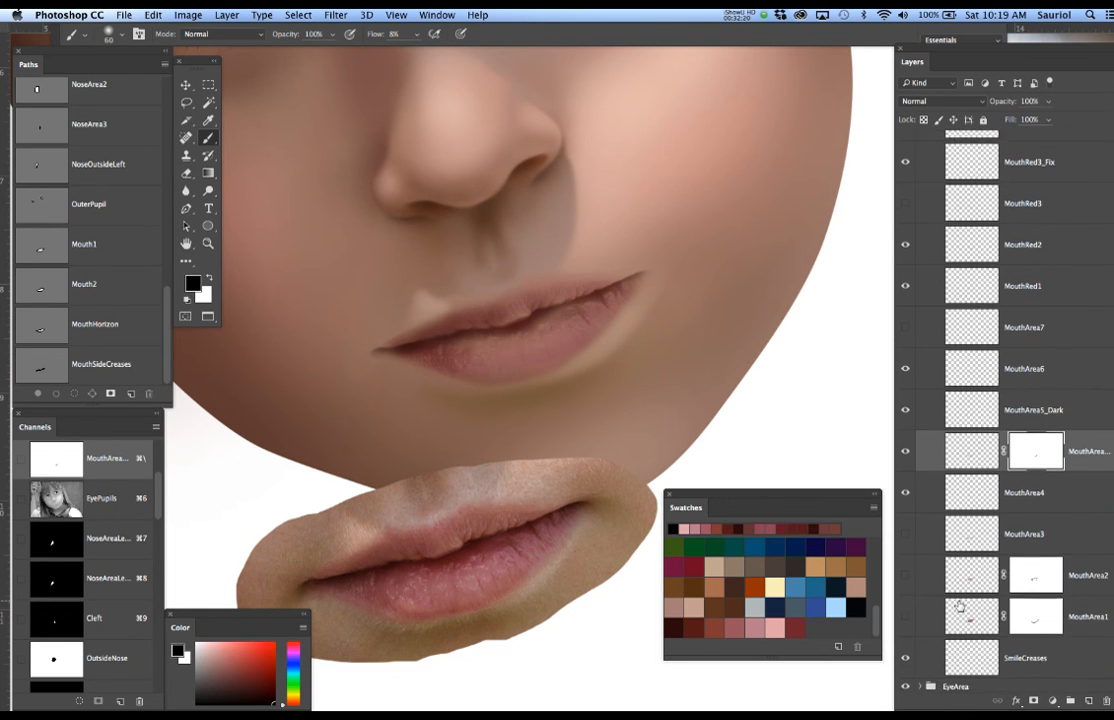
{"action": "scroll", "coordinate": [960, 607], "scroll_direction": "down", "scroll_amount": 1}
{"action": "left_click_drag", "start_coordinate": [907, 522], "coordinate": [906, 590]}
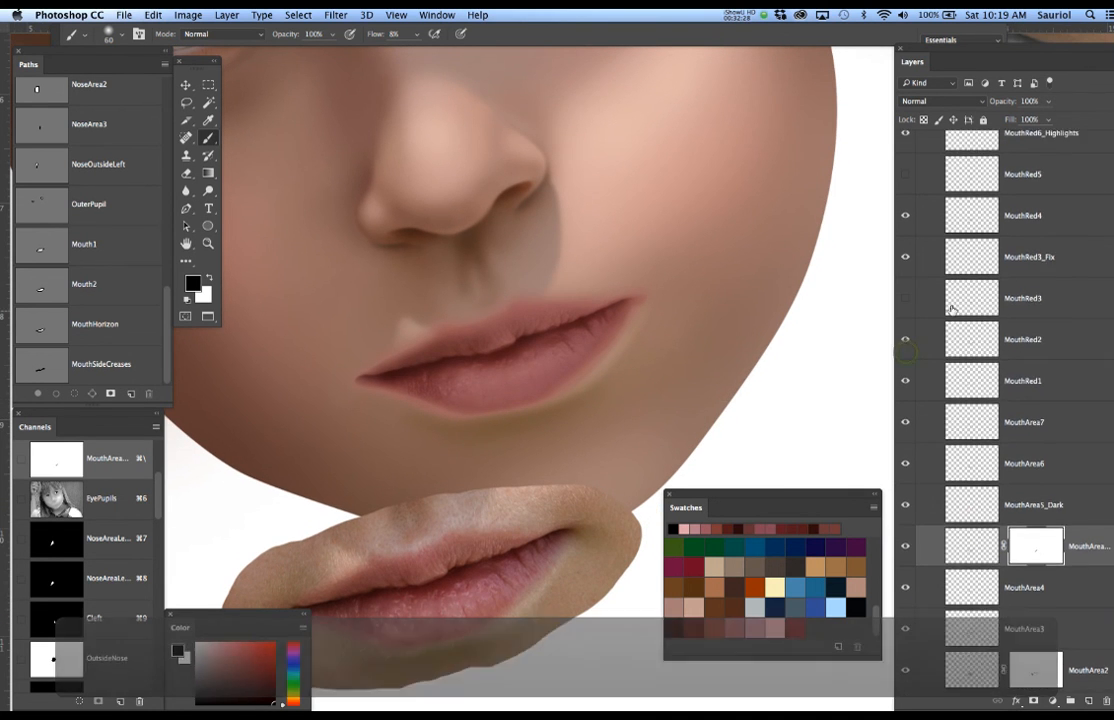
{"action": "left_click", "coordinate": [905, 174]}
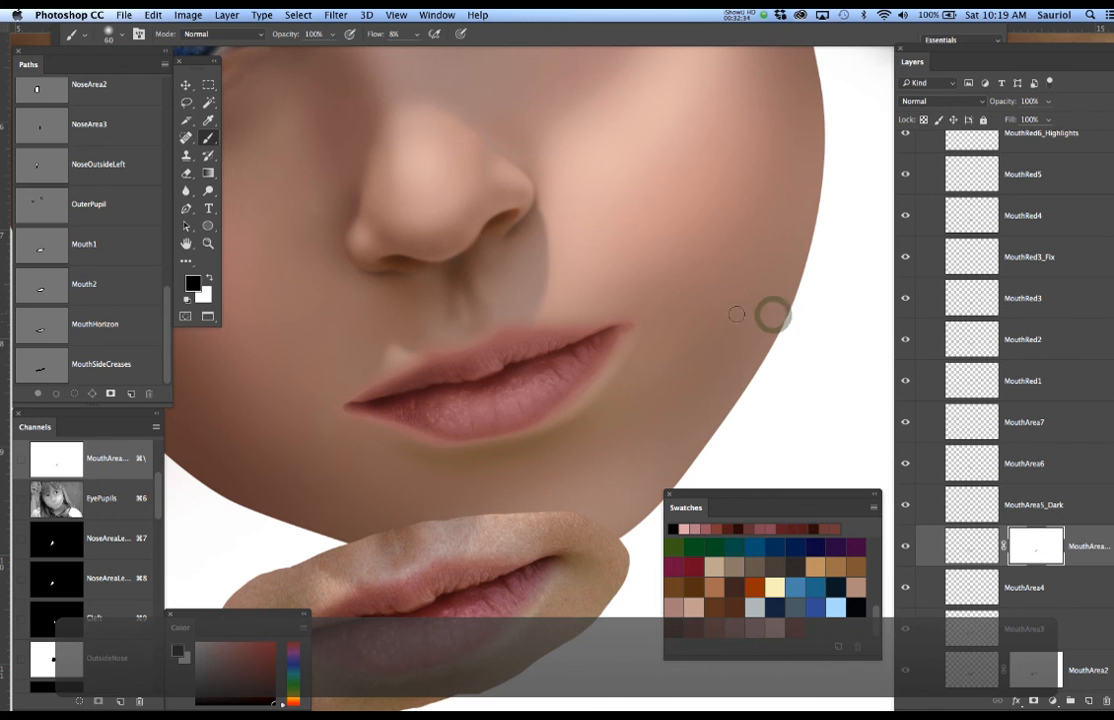
Check the refined lips within the whole face and save the document.
{"action": "left_click", "coordinate": [671, 347], "text": "alt"}
{"action": "left_click", "coordinate": [670, 346], "text": "alt"}
{"action": "left_click", "coordinate": [670, 346], "text": "alt"}
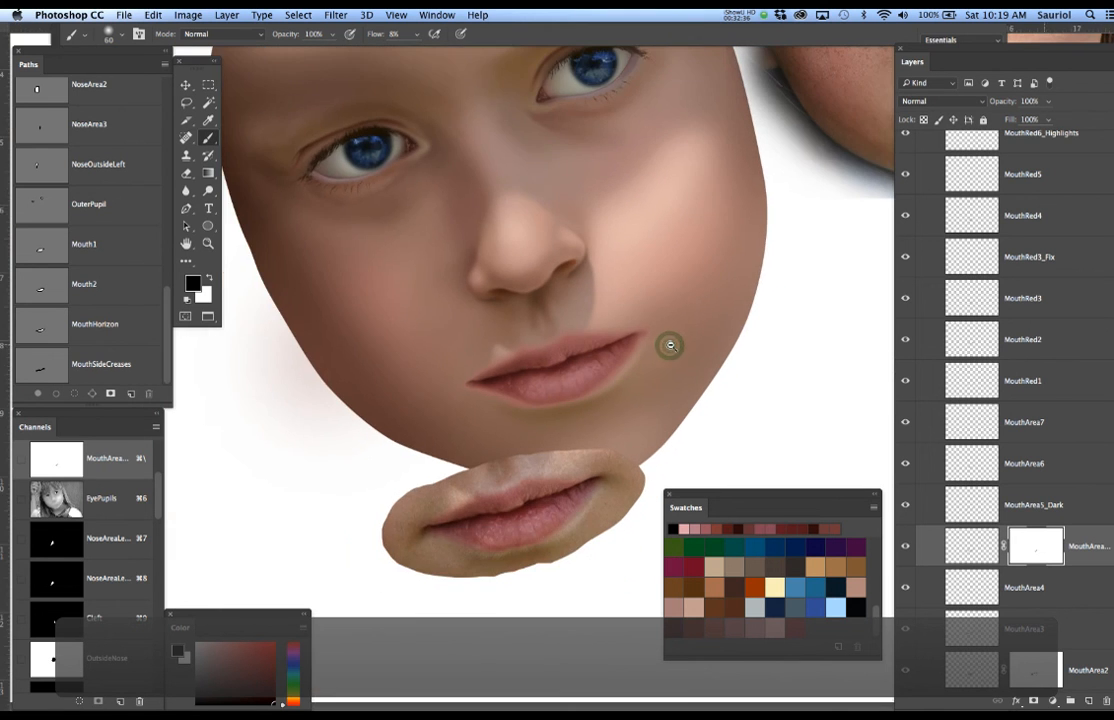
{"action": "left_click_drag", "start_coordinate": [709, 318], "coordinate": [653, 362]}
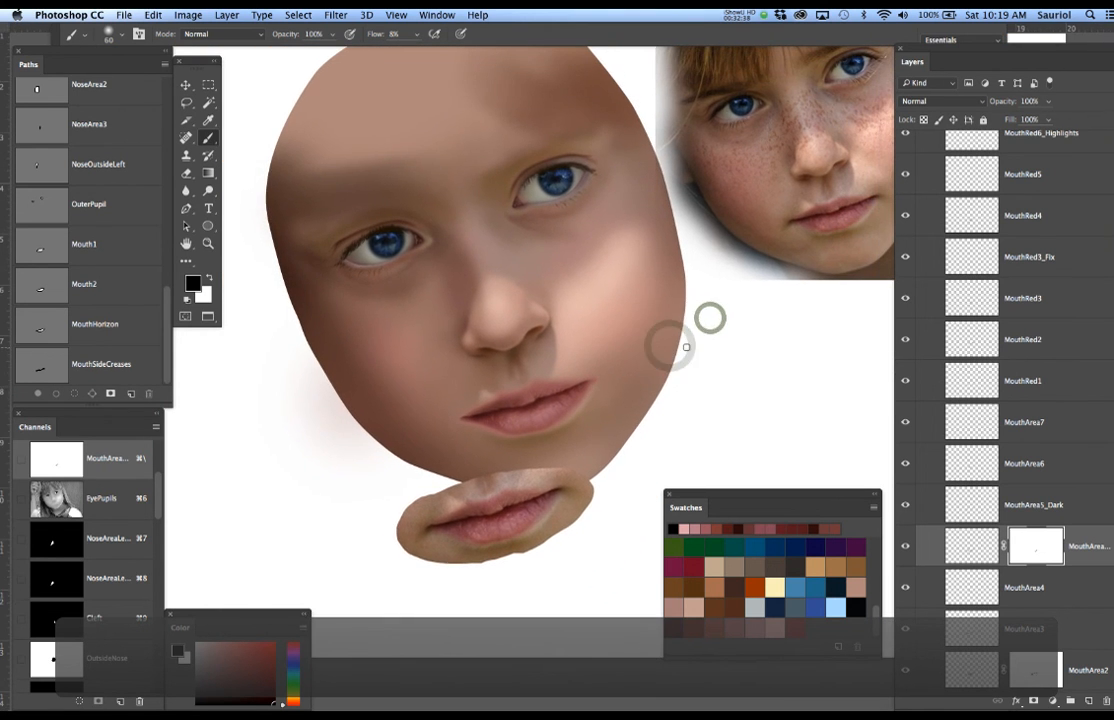
{"action": "key", "text": "super+s"}
Compare the painted face with the original photo by toggling the ClickyNoMask layer's visibility.
{"action": "scroll", "coordinate": [928, 372], "scroll_direction": "up", "scroll_amount": 10}
{"action": "left_click", "coordinate": [906, 456]}
{"action": "left_click", "coordinate": [906, 456]}
{"action": "left_click", "coordinate": [905, 457]}
{"action": "left_click", "coordinate": [905, 457]}
{"action": "left_click", "coordinate": [905, 457]}
{"action": "left_click", "coordinate": [905, 457]}
{"action": "left_click", "coordinate": [905, 457]}
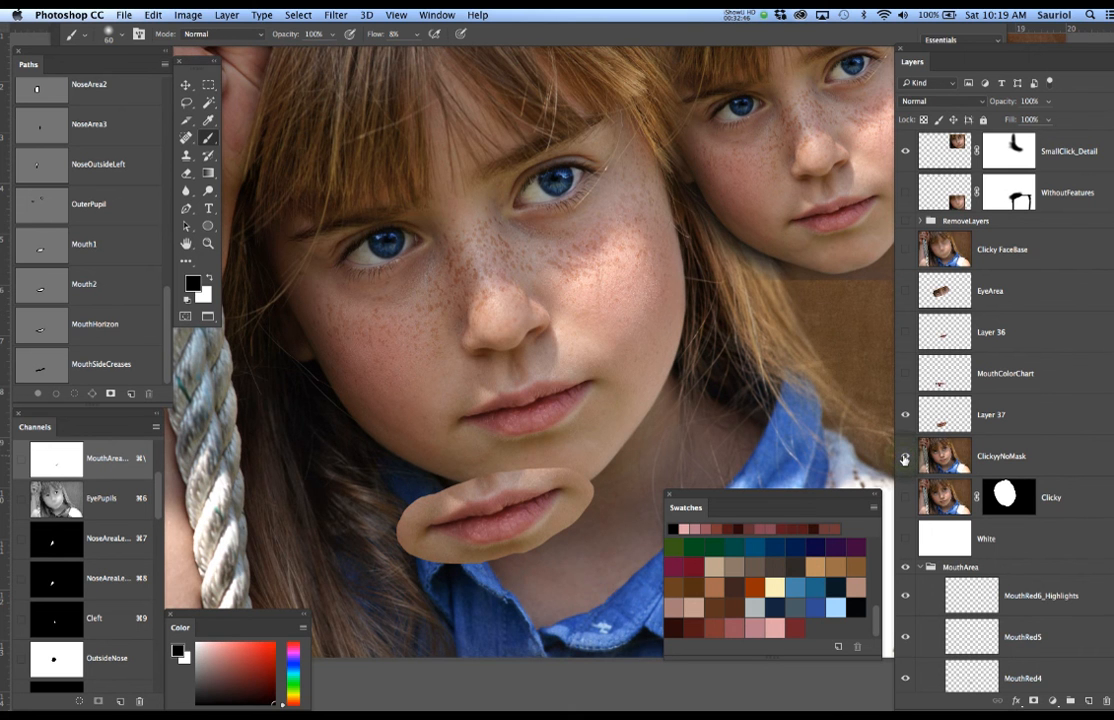